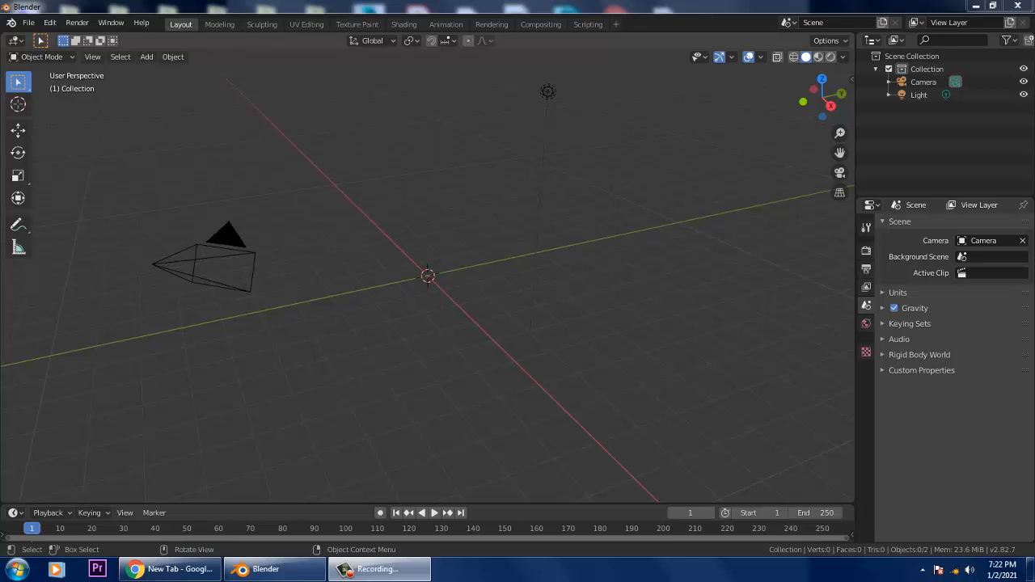
Find the A.N.T.Landscape add-on in the preferences by searching for "lands", enable it, and close the preferences.
mouse_move(485, 324)
middle_mouse_down()
mouse_move(422, 287)
mouse_move(504, 314)
mouse_move(487, 310)
middle_mouse_up()
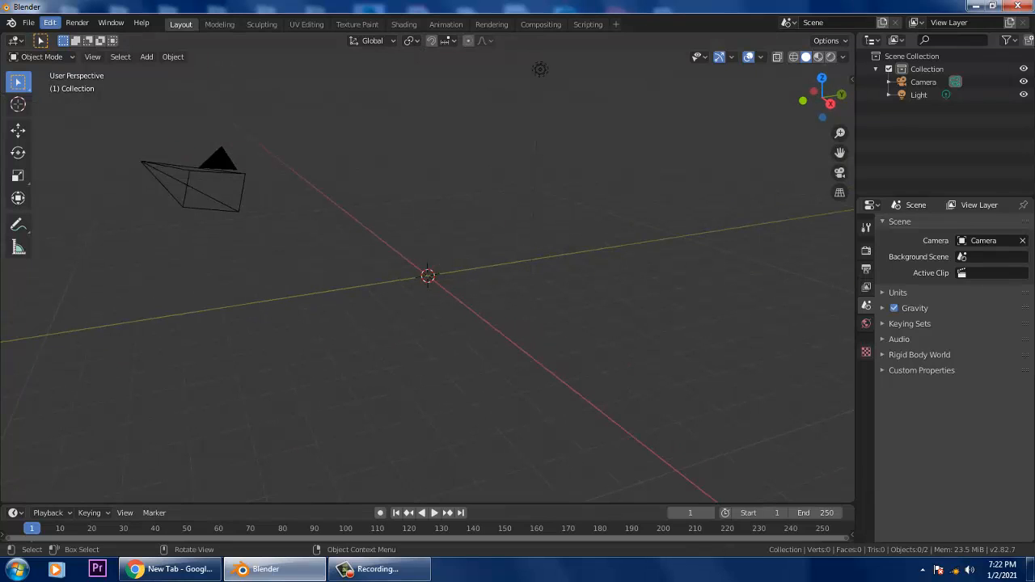
left_click(51, 22)
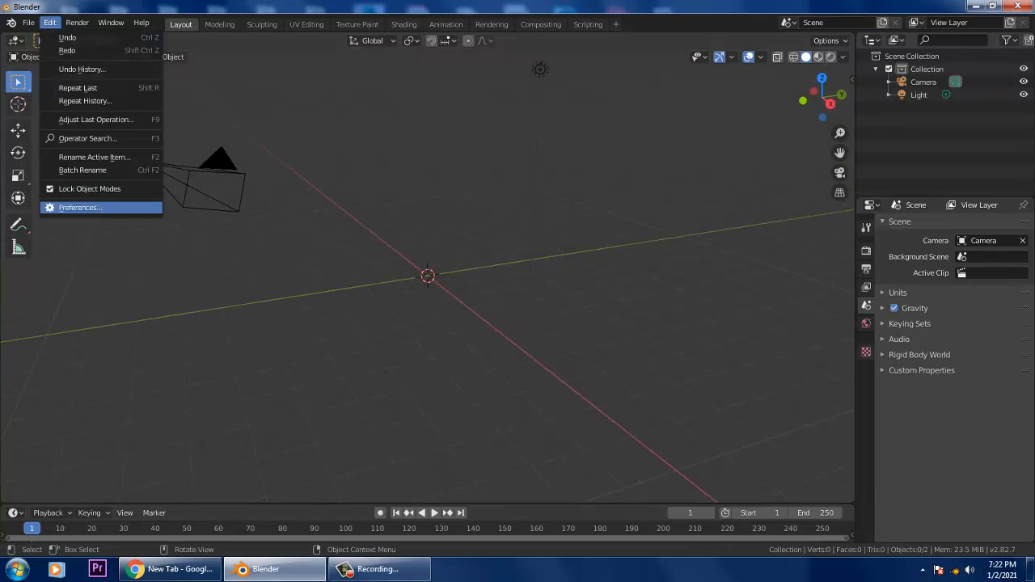
left_click(79, 208)
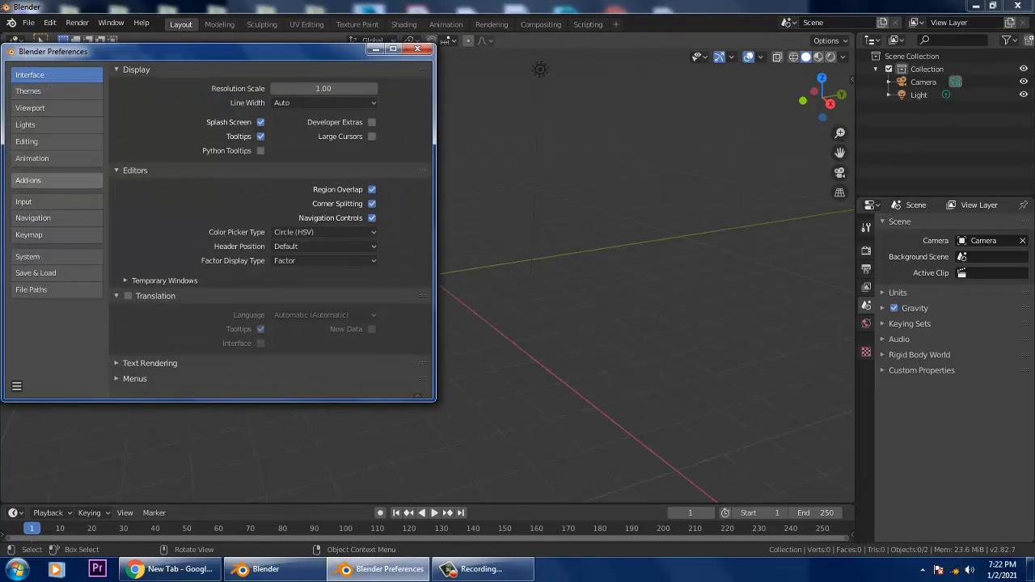
left_click(57, 179)
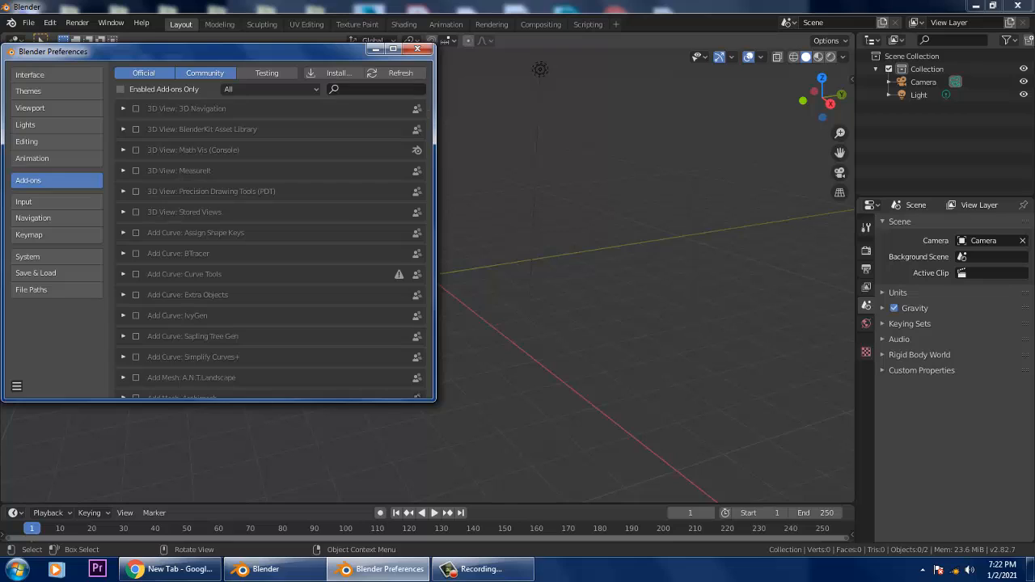
left_click(348, 89)
type("lands")
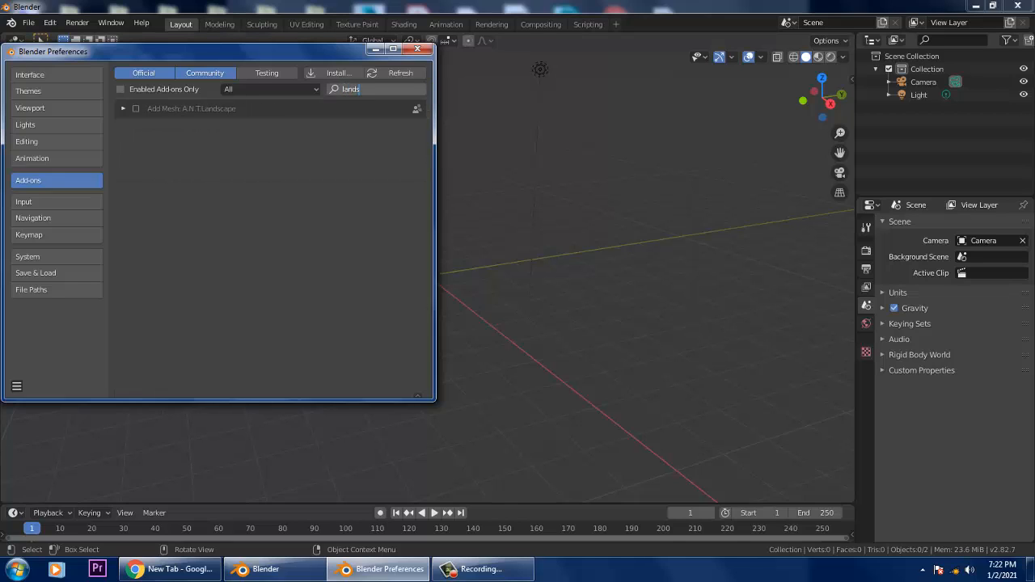
key("Return")
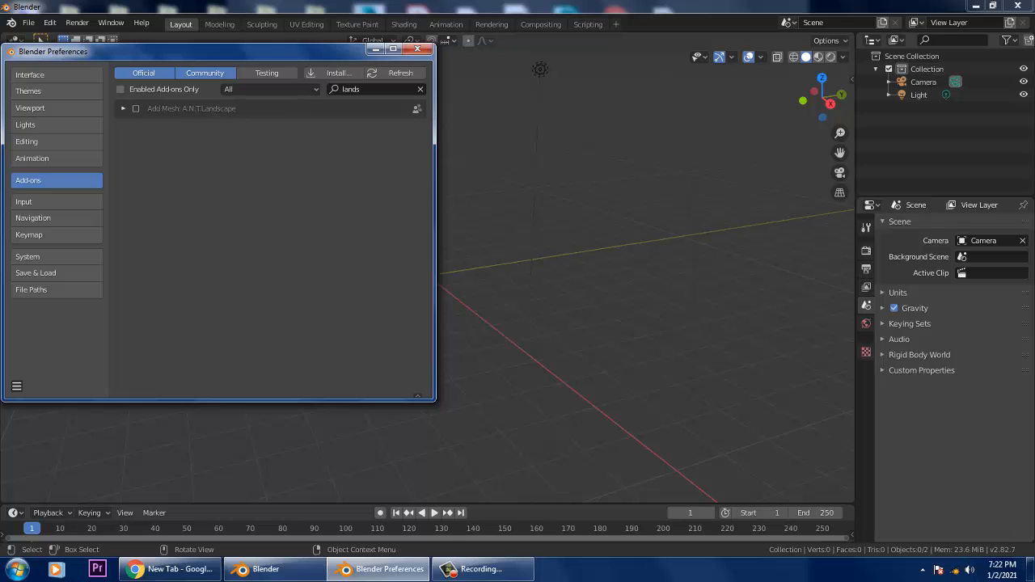
left_click(416, 49)
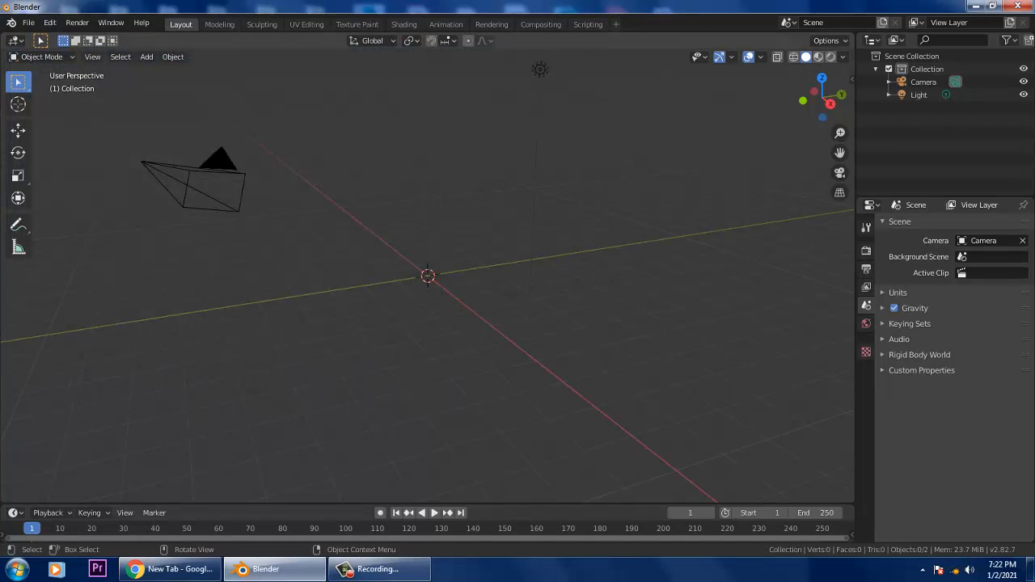
Add a Landscape mesh to the scene and apply the River operator preset to it.
left_click(146, 56)
mouse_move(163, 71)
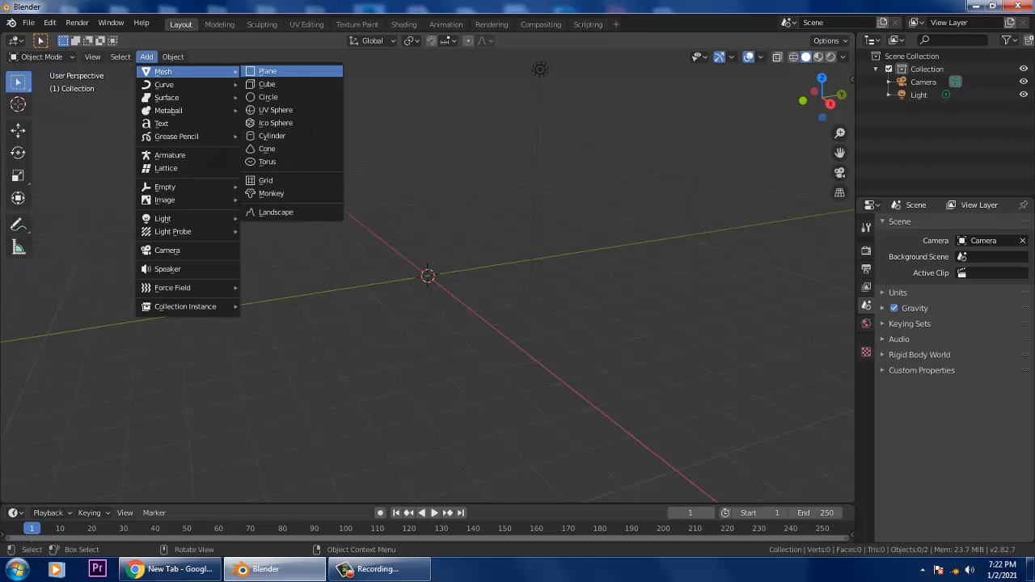
key("Return")
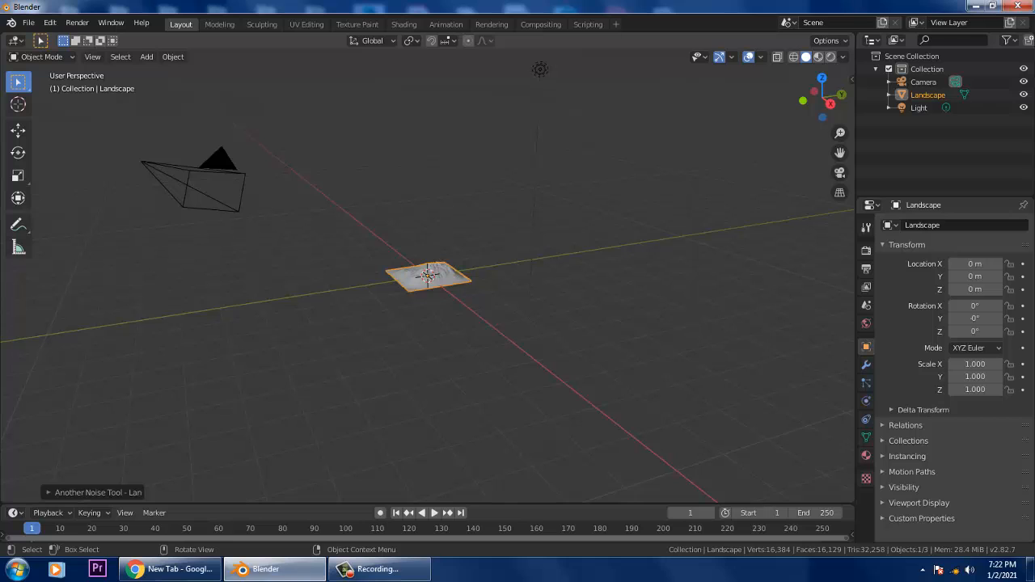
left_click(93, 493)
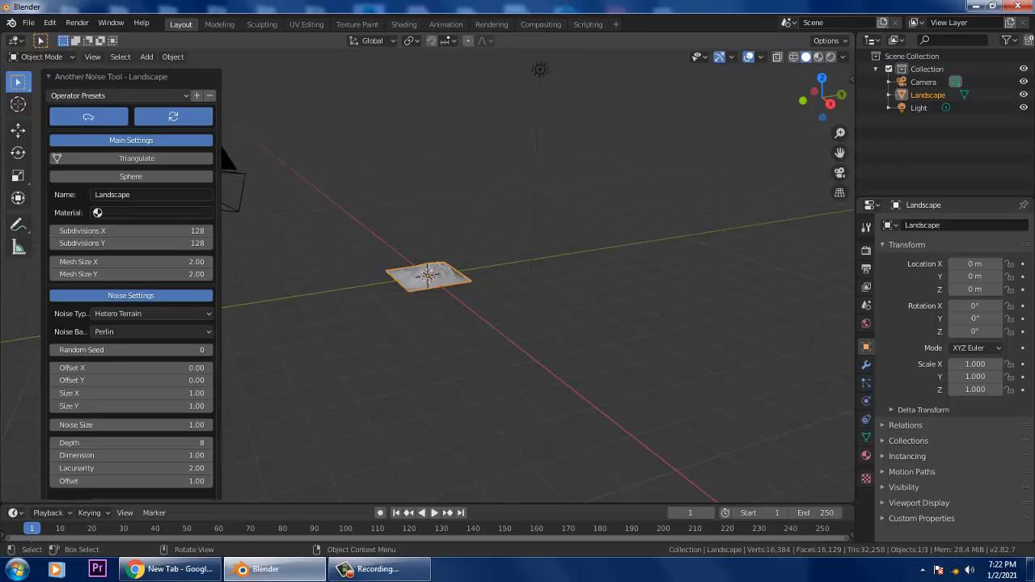
left_click(113, 95)
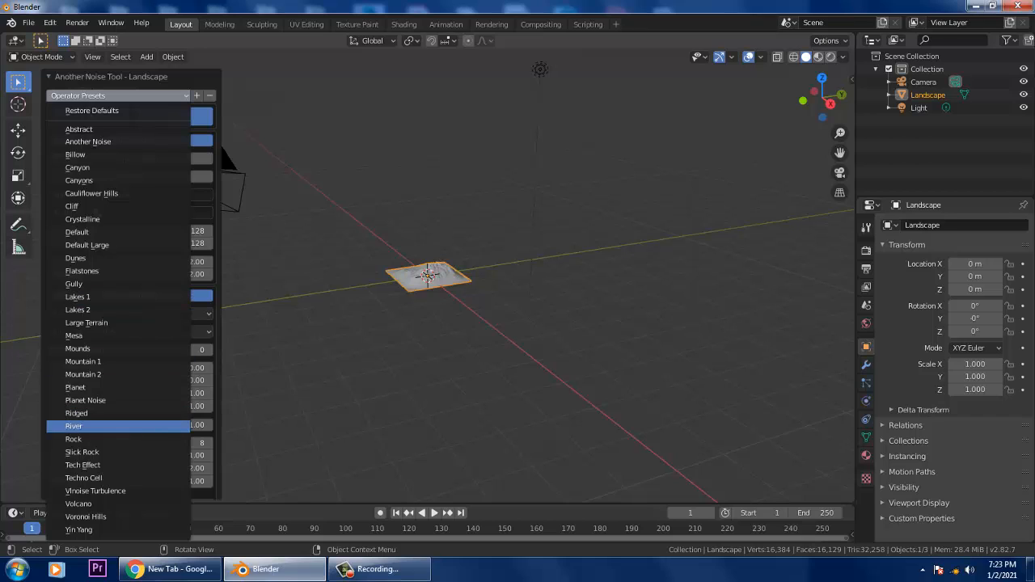
left_click(97, 426)
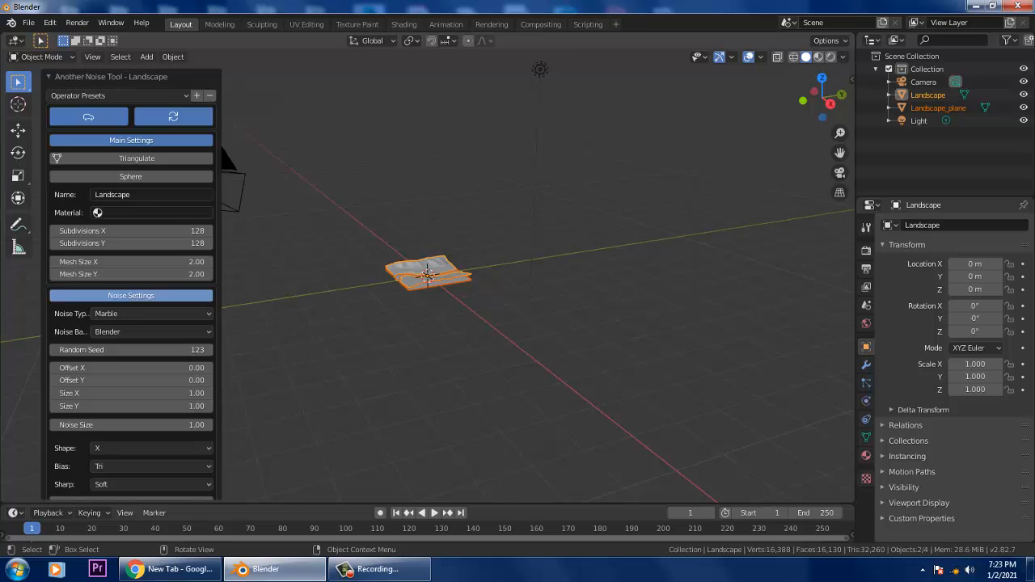
Set the landscape's noise distortion to 0.7, trying 0.8 as well before returning to 0.7.
scroll(81, 339, "down", 1)
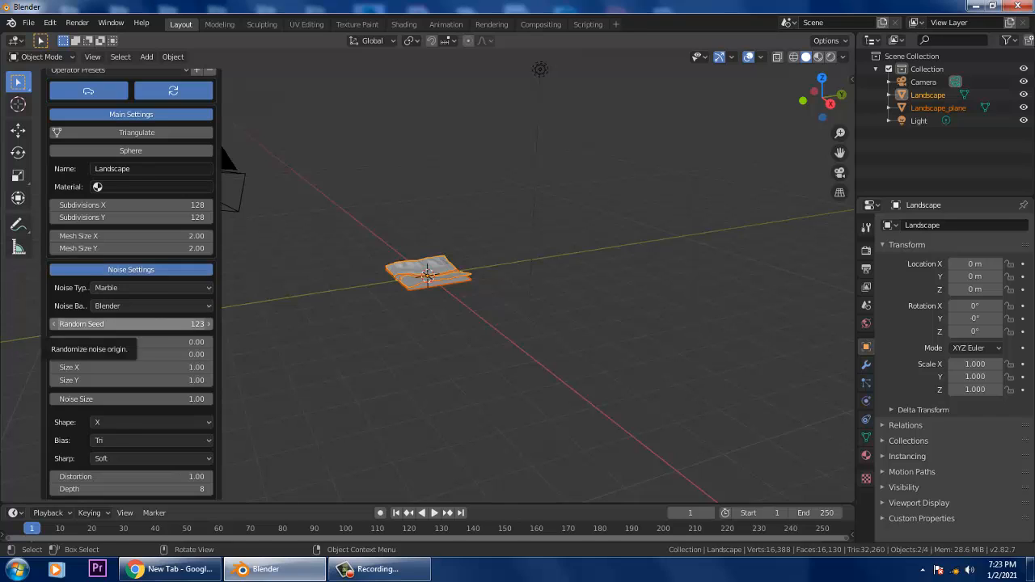
scroll(81, 328, "down", 3)
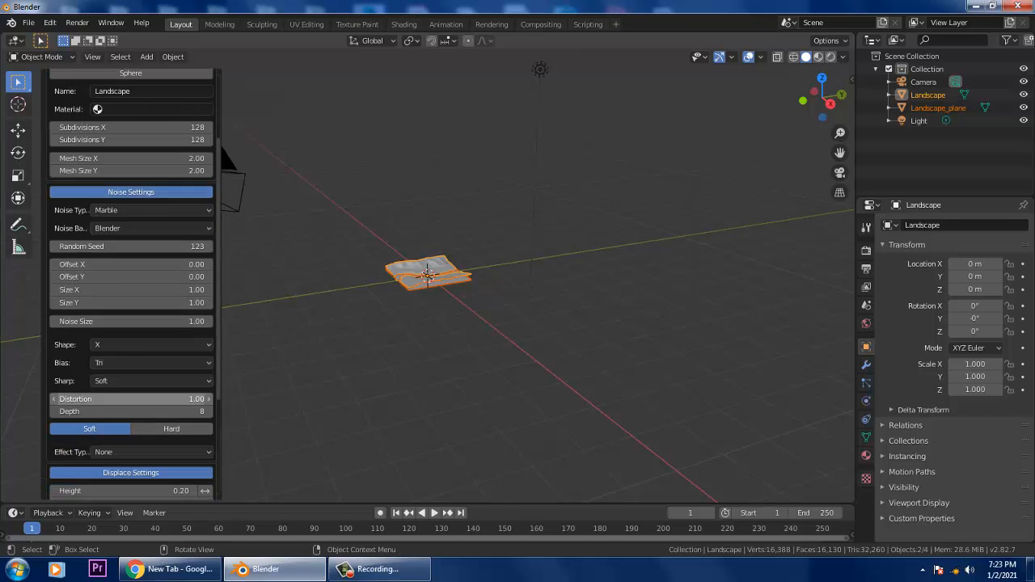
left_click(81, 399)
type("0.7")
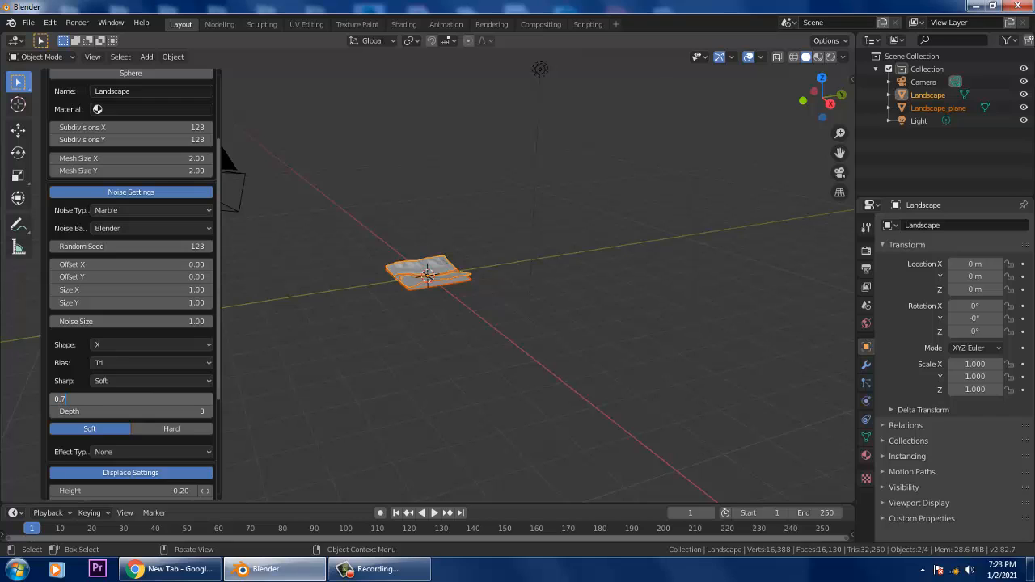
key("Return")
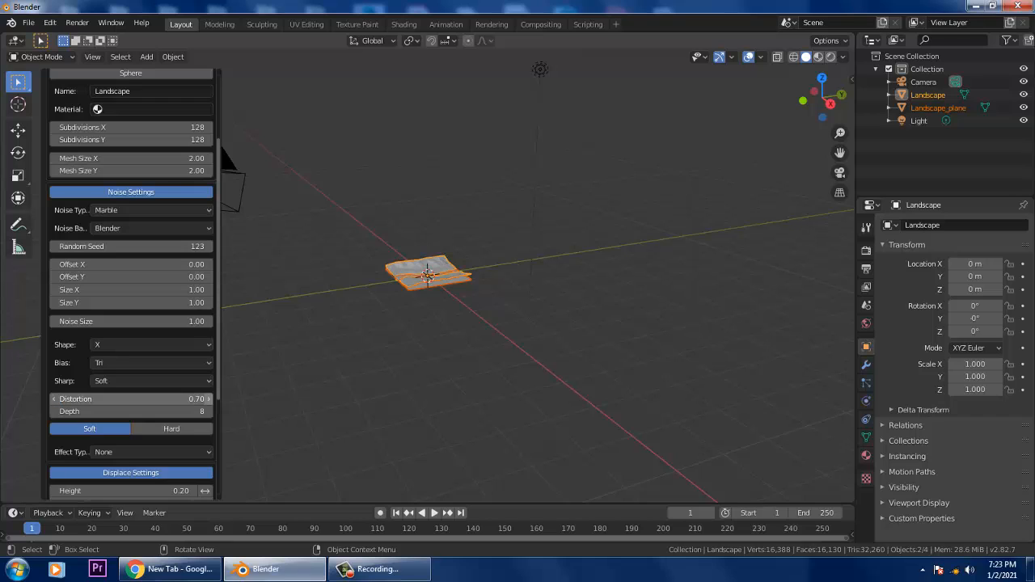
left_click(81, 399)
type("0.8")
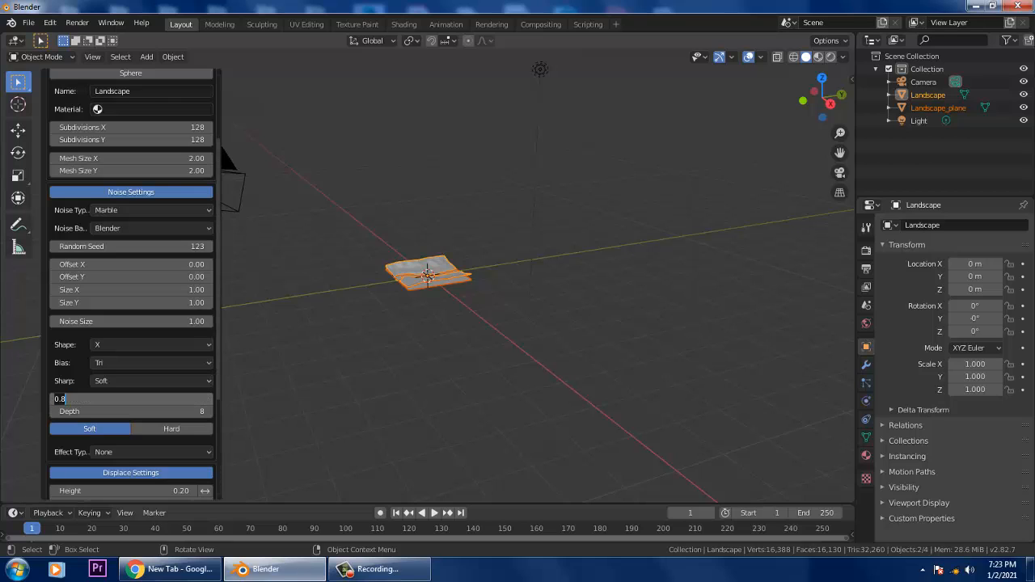
key("BackSpace")
type("70")
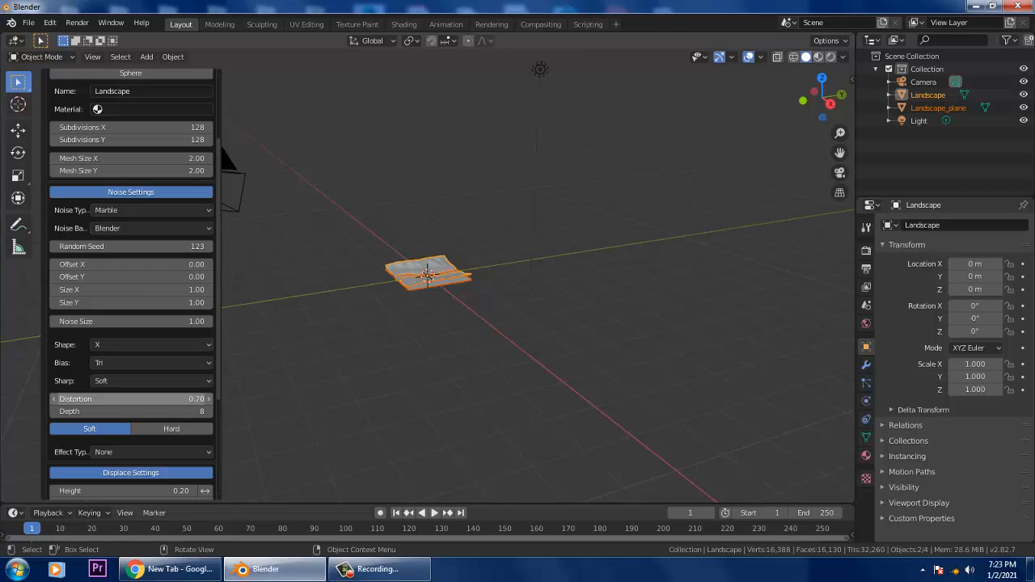
key("Return")
Set the landscape's falloff to X Y in the displace settings.
scroll(129, 451, "down", 2)
scroll(131, 429, "down", 4)
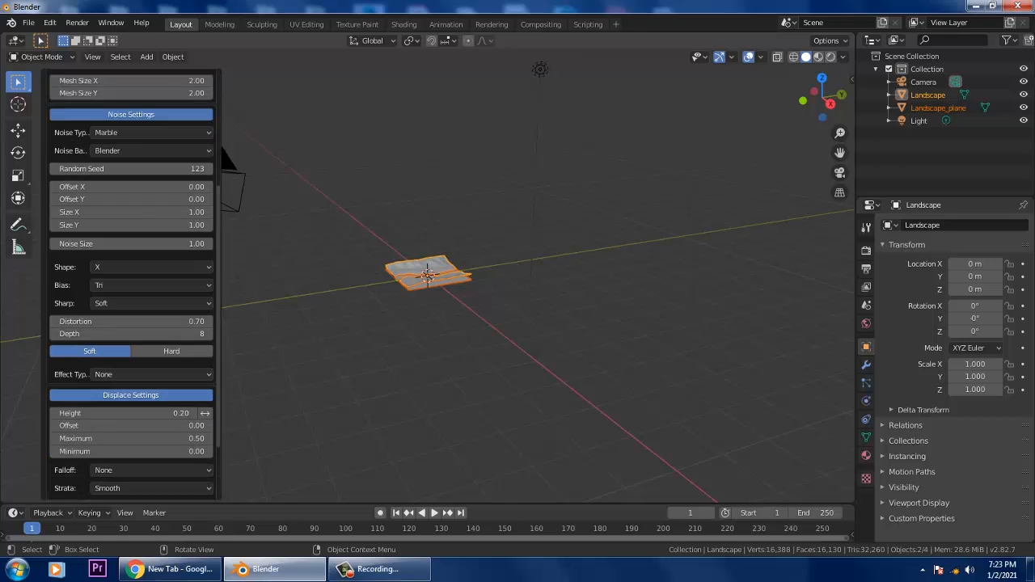
left_click(152, 392)
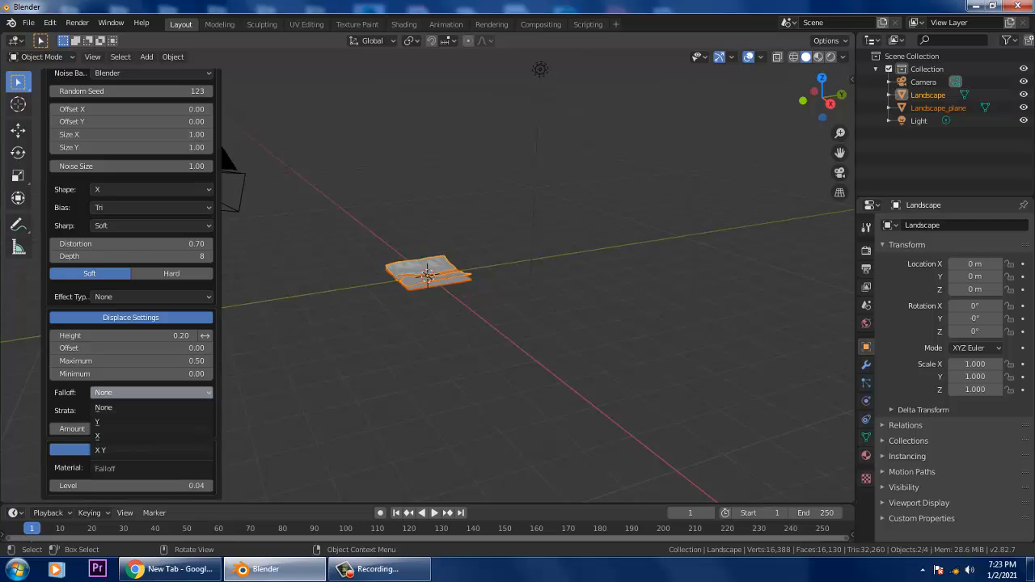
left_click(129, 450)
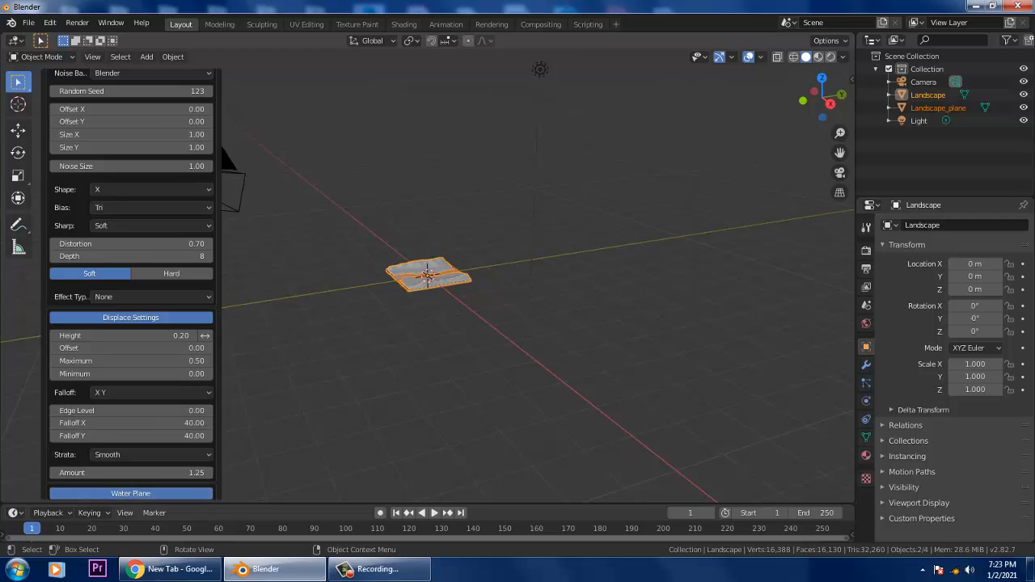
Try distortion values of 3.79, 0.8 and 0.5 on the river landscape, and set it back to 0.7.
middle_click_drag(518, 291, 385, 326)
scroll(392, 315, "up", 8)
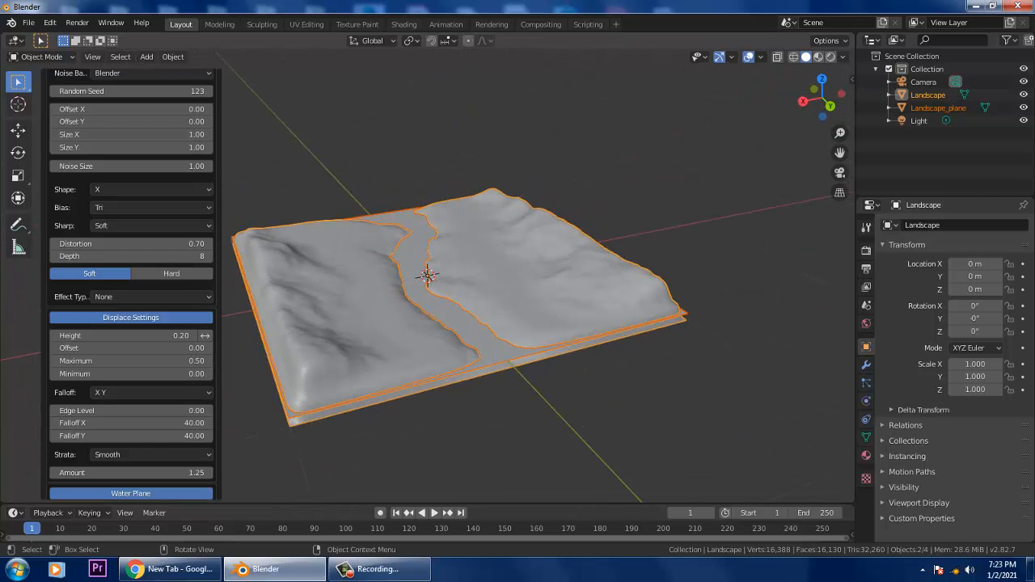
scroll(385, 326, "up", 3)
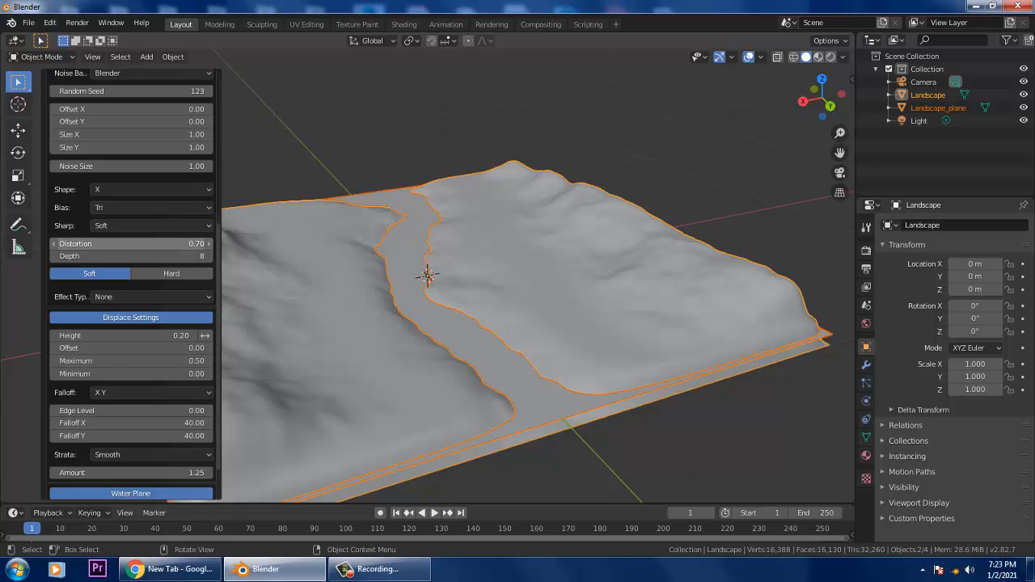
left_click_drag(129, 243, 202, 243)
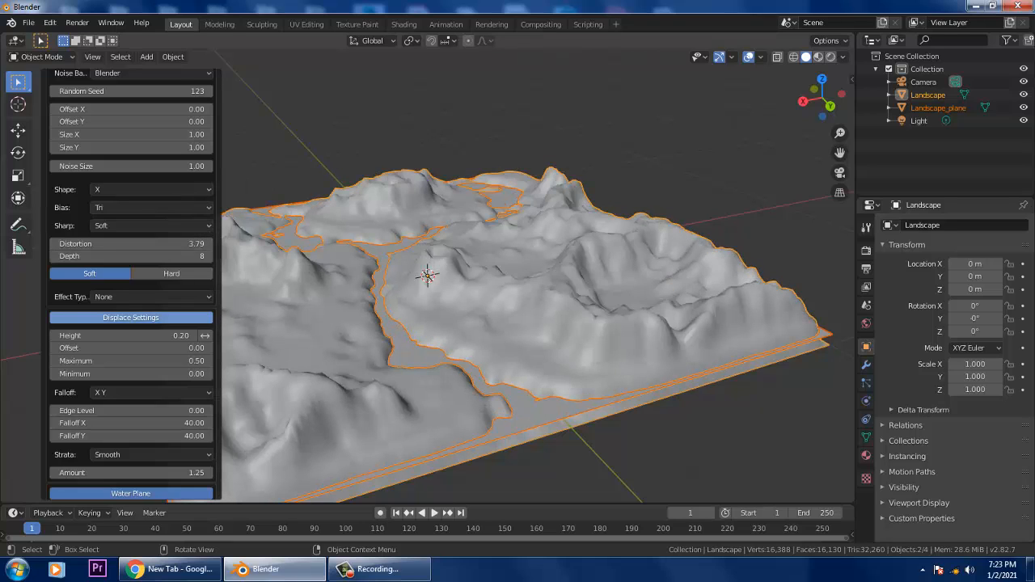
left_click(131, 244)
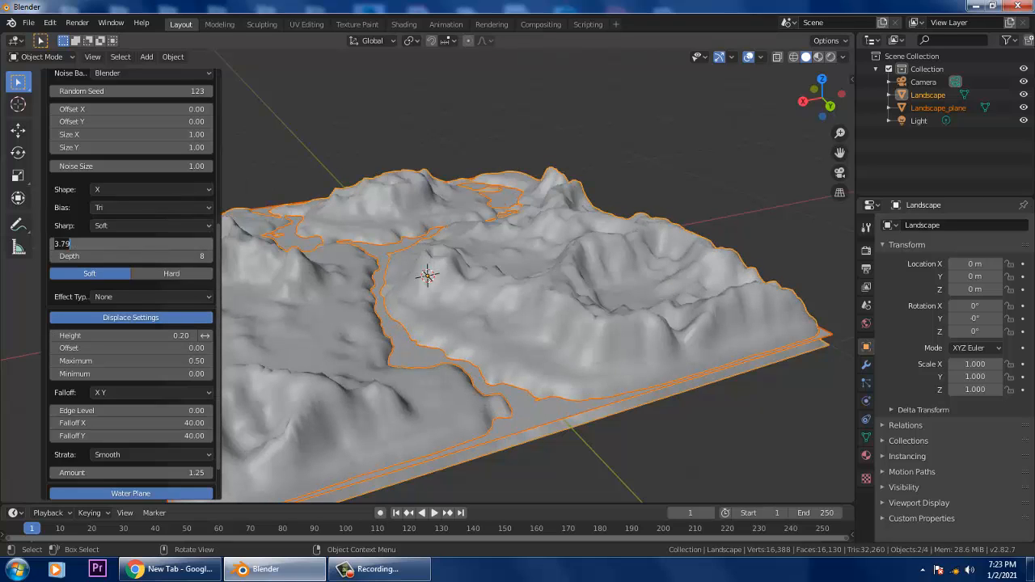
type("0.8")
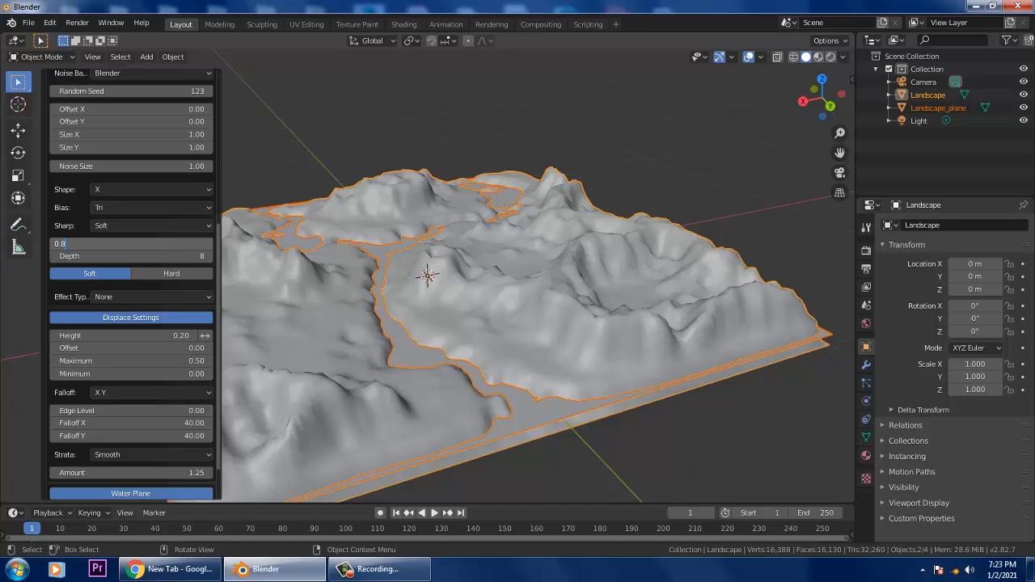
key("Return")
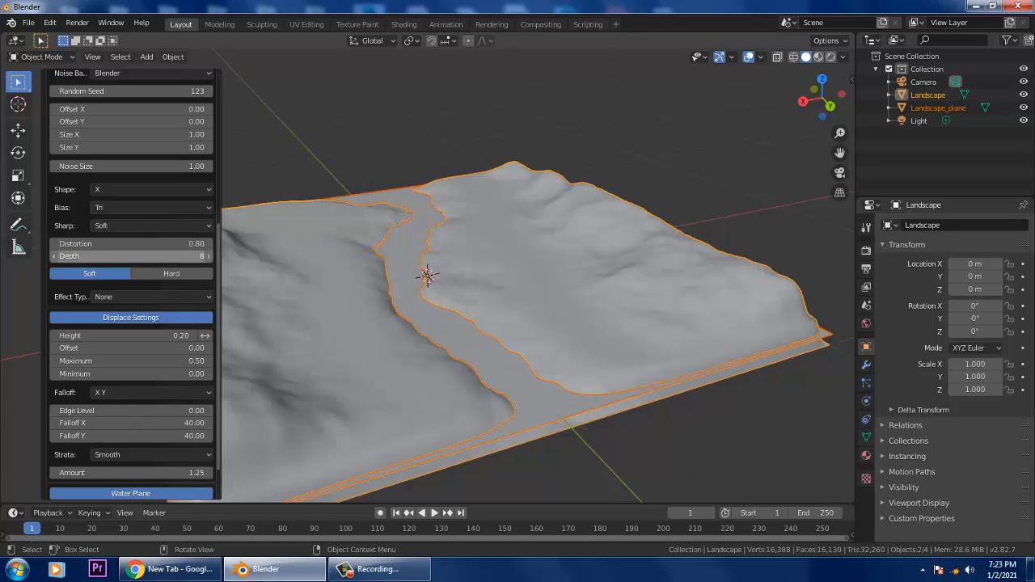
left_click(131, 243)
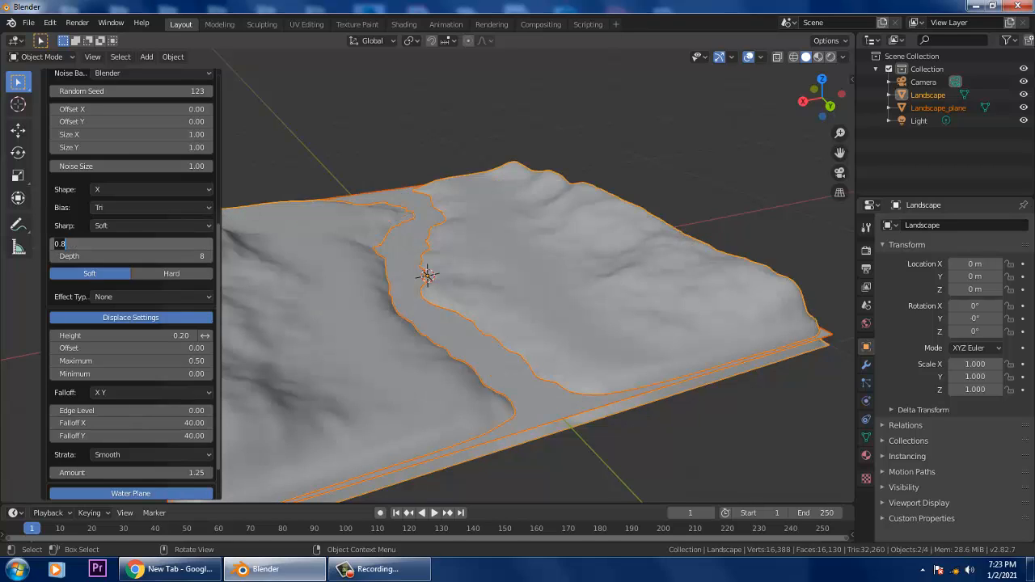
type("0.5")
key("Return")
left_click(131, 244)
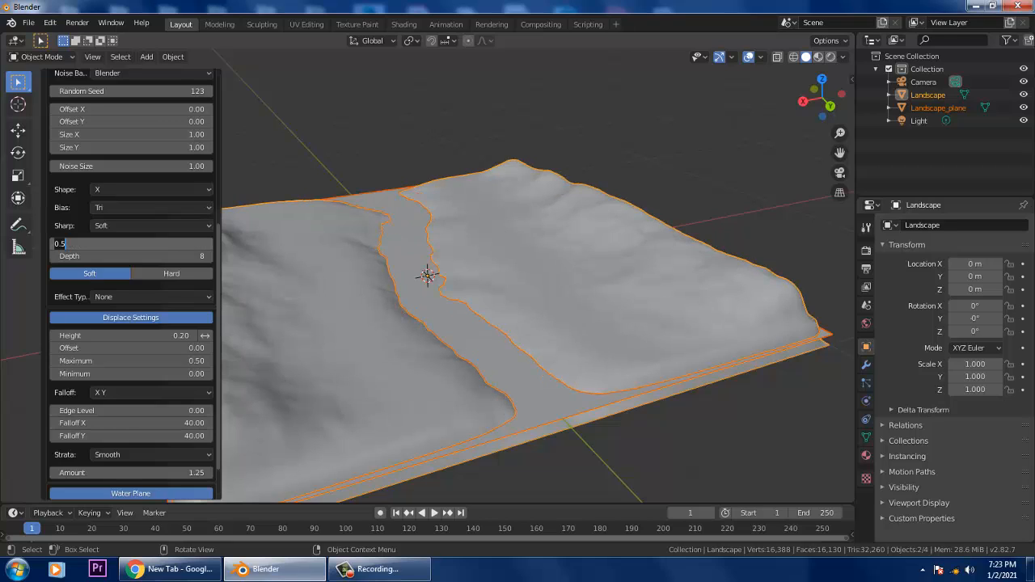
type("0.7")
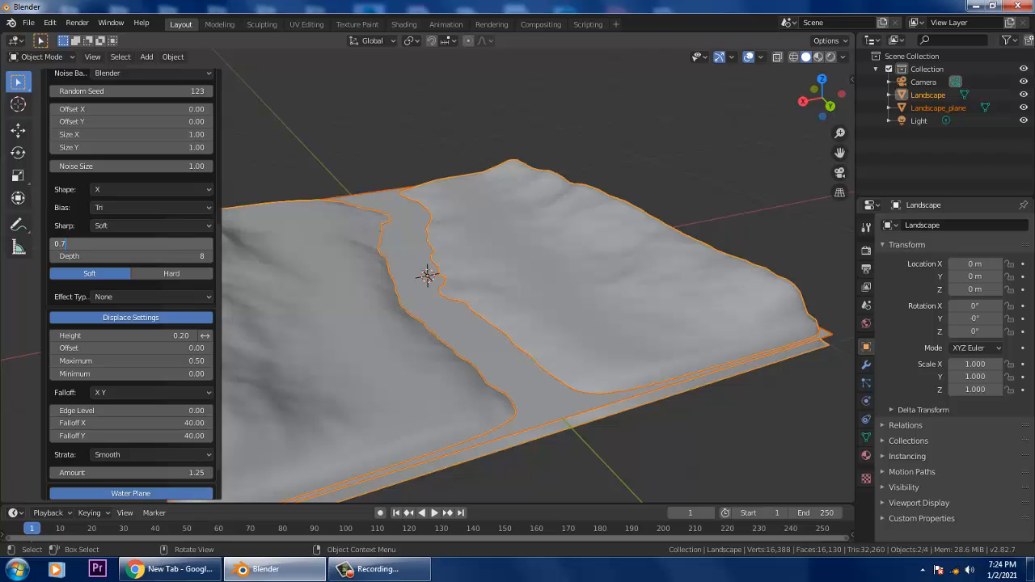
key("Return")
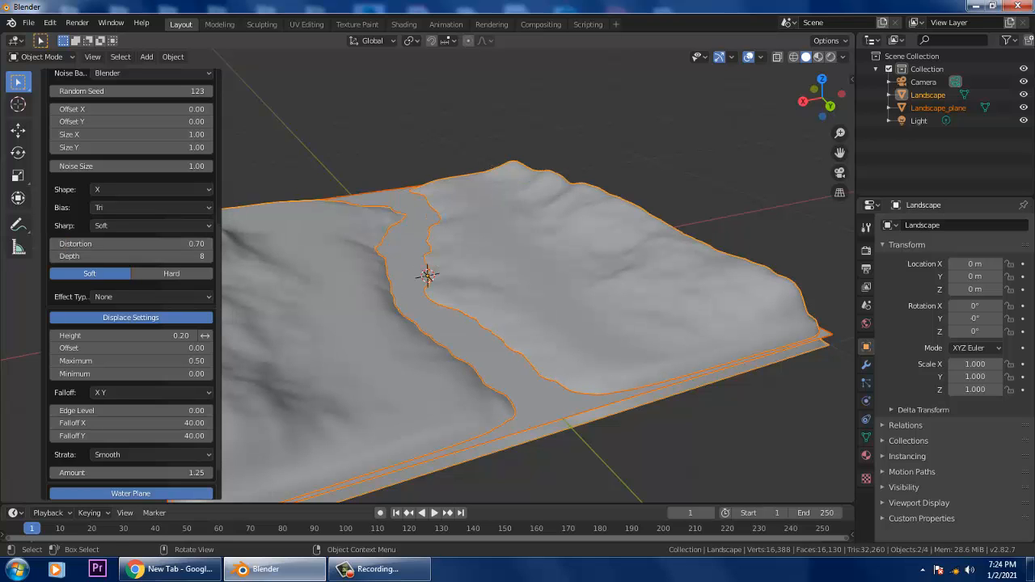
Select only the landscape terrain and inspect the river's shape in the top orthographic view.
left_click(631, 453)
left_click(526, 340)
mouse_move(526, 339)
middle_mouse_down()
mouse_move(508, 392)
mouse_move(483, 354)
mouse_move(539, 364)
mouse_move(491, 337)
mouse_move(560, 346)
mouse_move(558, 316)
mouse_move(518, 343)
middle_mouse_up()
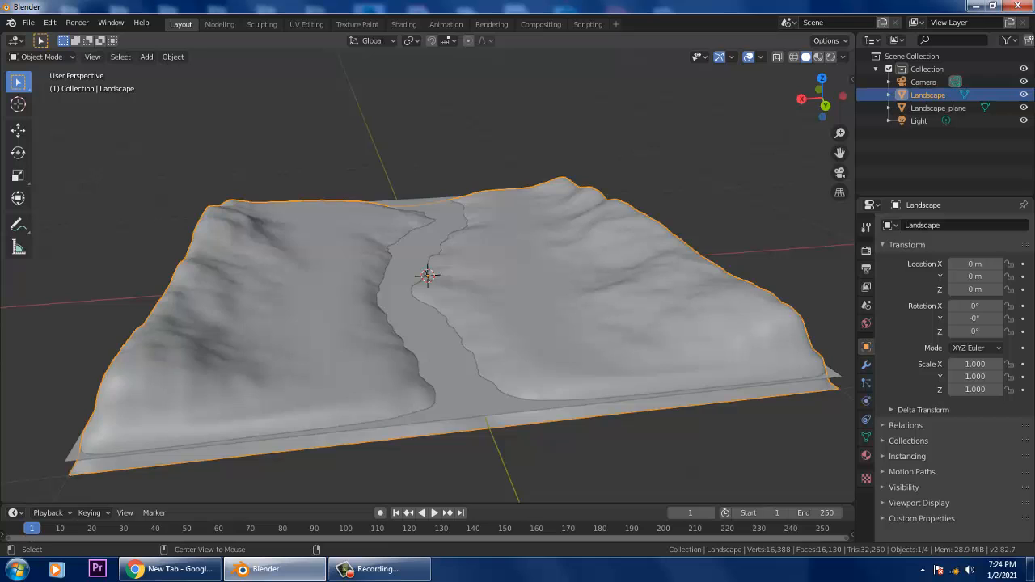
key("KP_7")
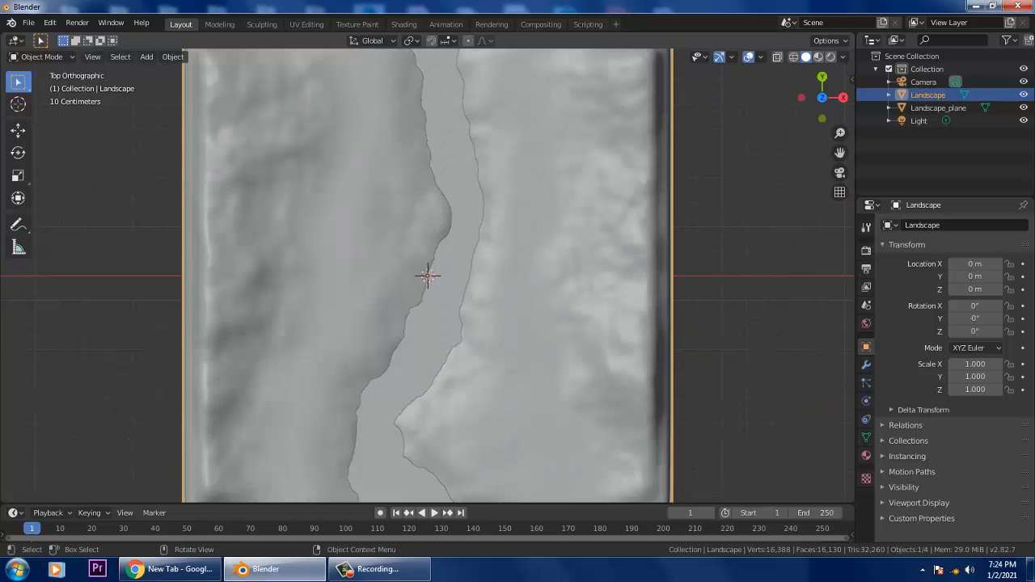
scroll(428, 276, "down", 2)
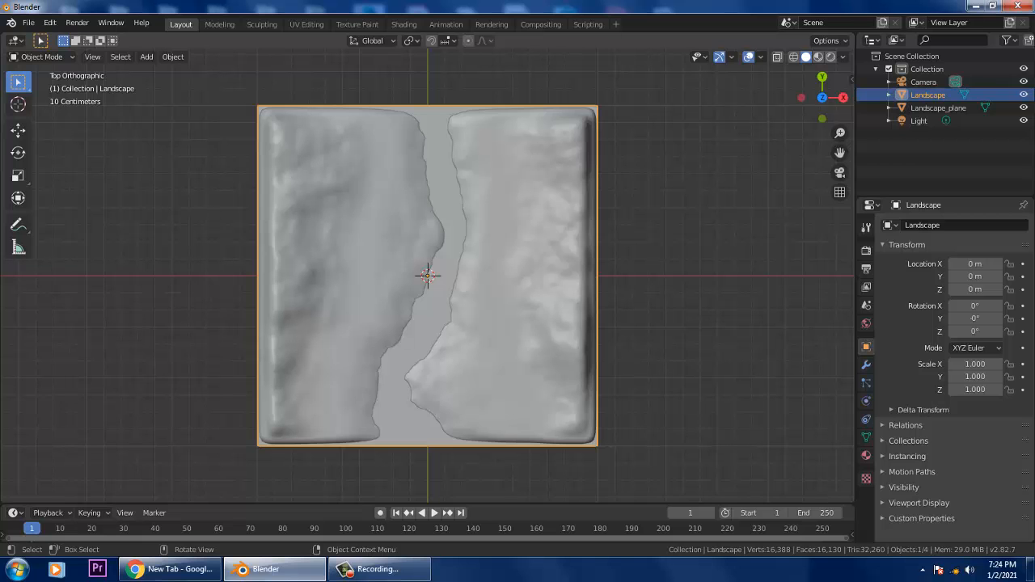
middle_click_drag(307, 324, 663, 227)
key("KP_7")
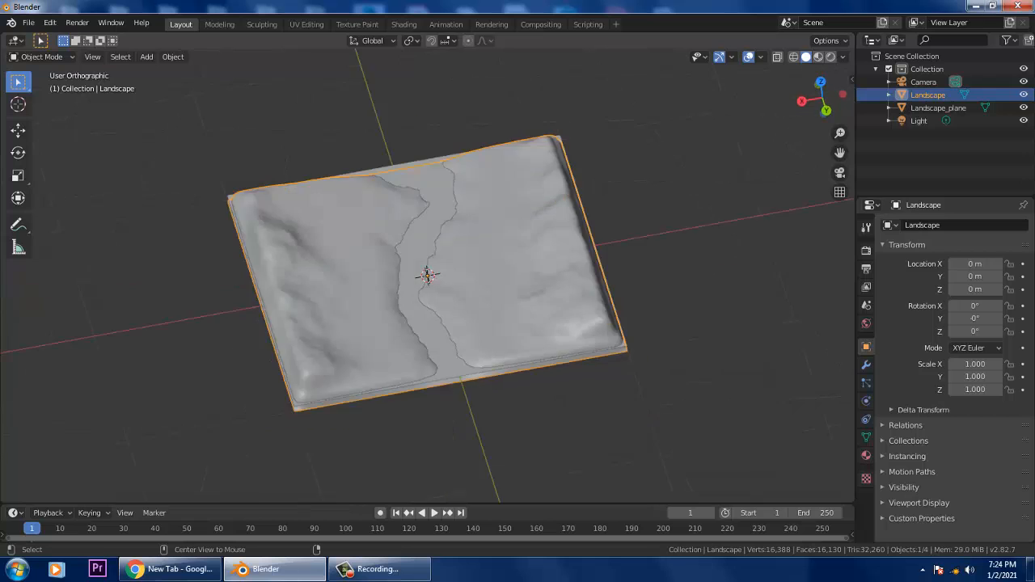
Inspect the landscape in perspective, from the side and in the top orthographic view, looking closely at the river.
middle_click_drag(550, 397, 356, 331)
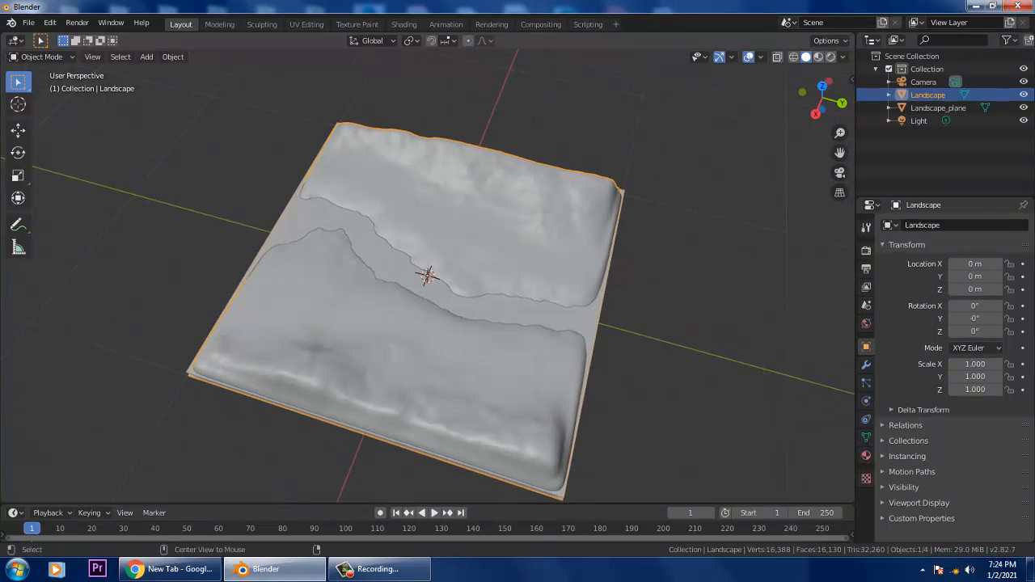
key("KP_1")
key("ctrl+KP_3")
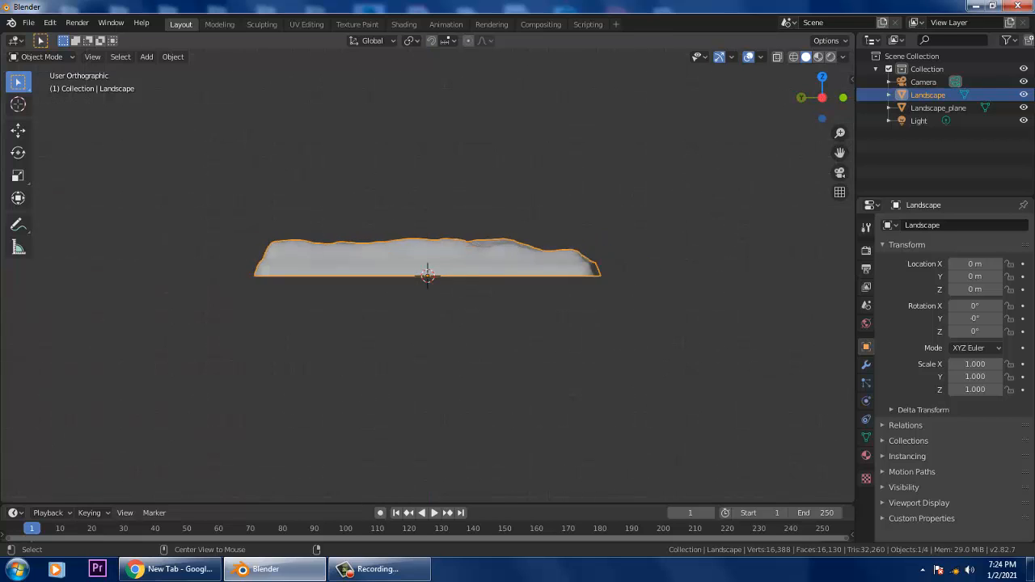
key("KP_7")
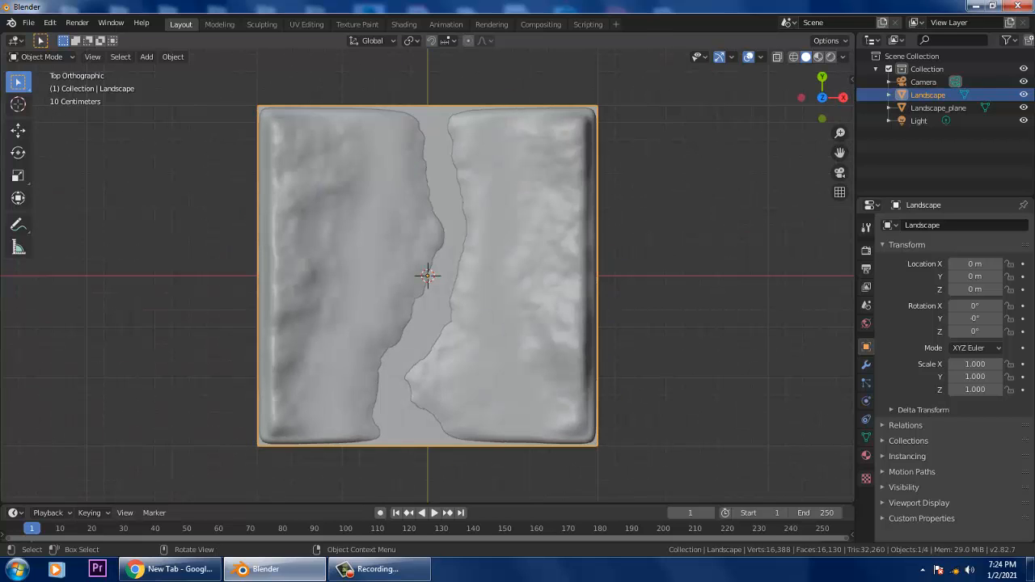
scroll(428, 276, "up", 1)
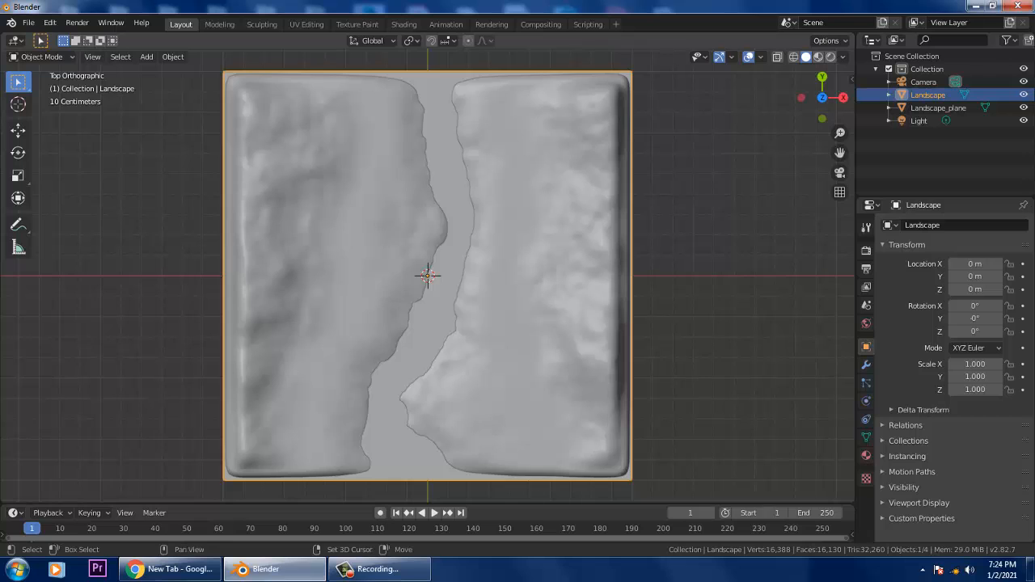
middle_click_drag(427, 276, 408, 386, "shift")
scroll(425, 317, "up", 2)
Switch to the Sculpting workspace with the water plane selected and try Draw brush strokes on the banks at the river's upper end.
left_click(408, 385)
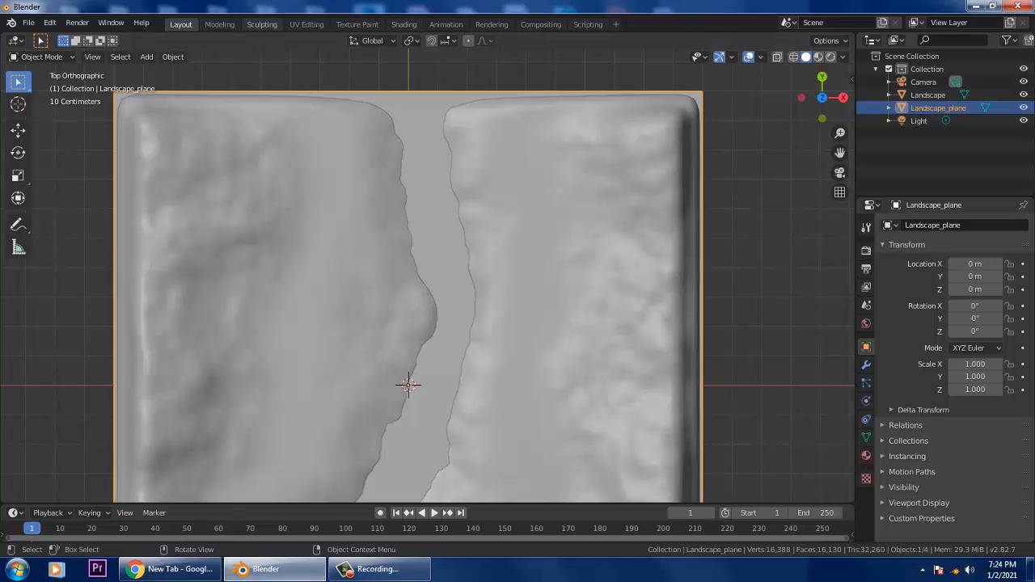
left_click(261, 24)
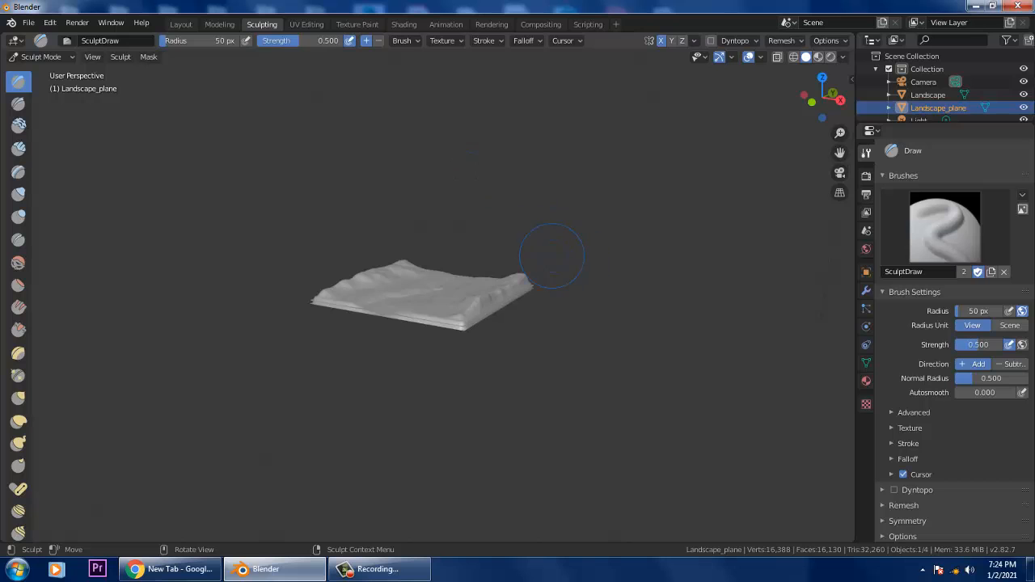
middle_click_drag(529, 328, 478, 347, "alt")
scroll(420, 240, "up", 6)
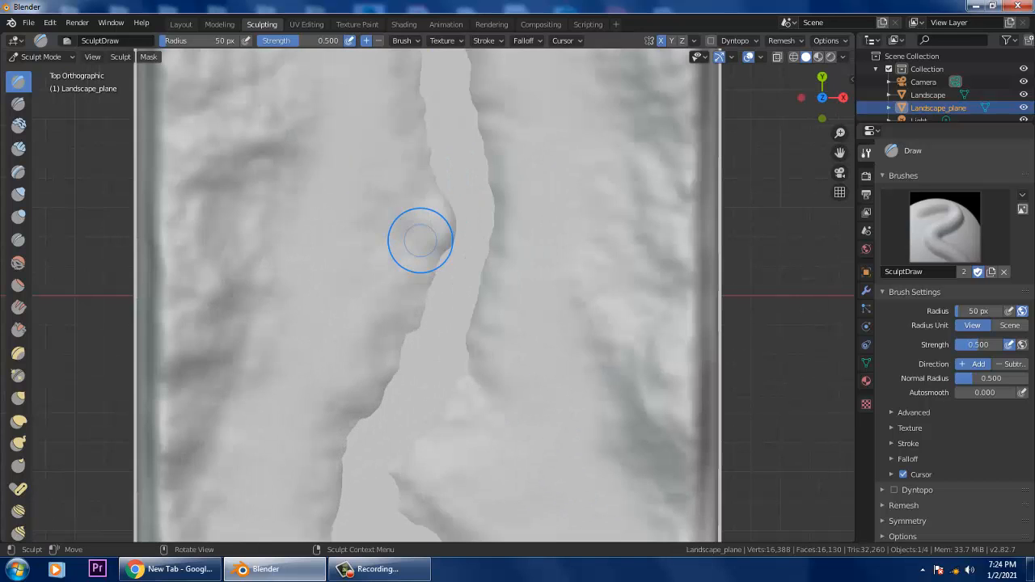
middle_click_drag(424, 201, 422, 363, "shift")
left_click_drag(383, 203, 444, 203)
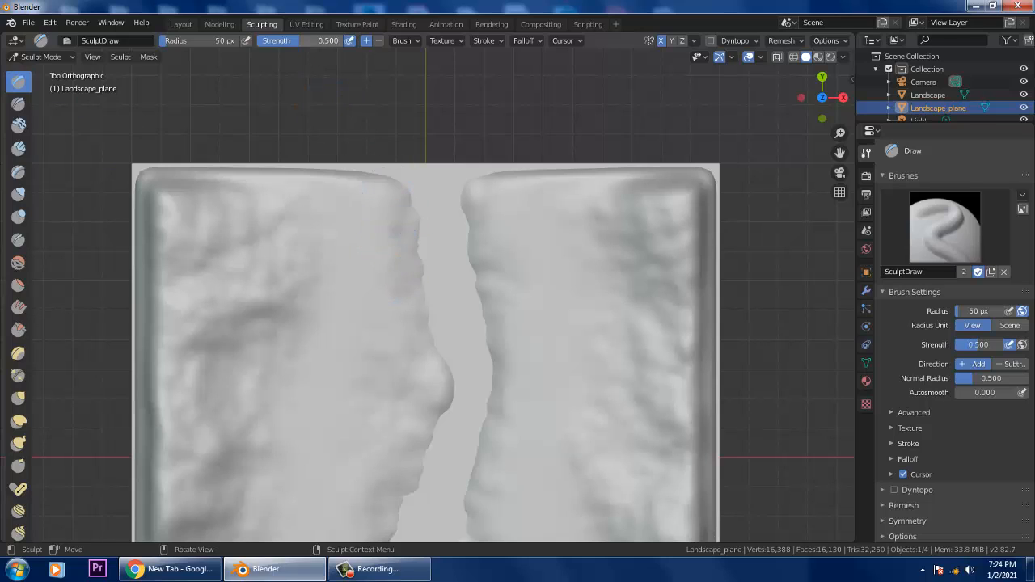
left_click_drag(467, 236, 465, 197)
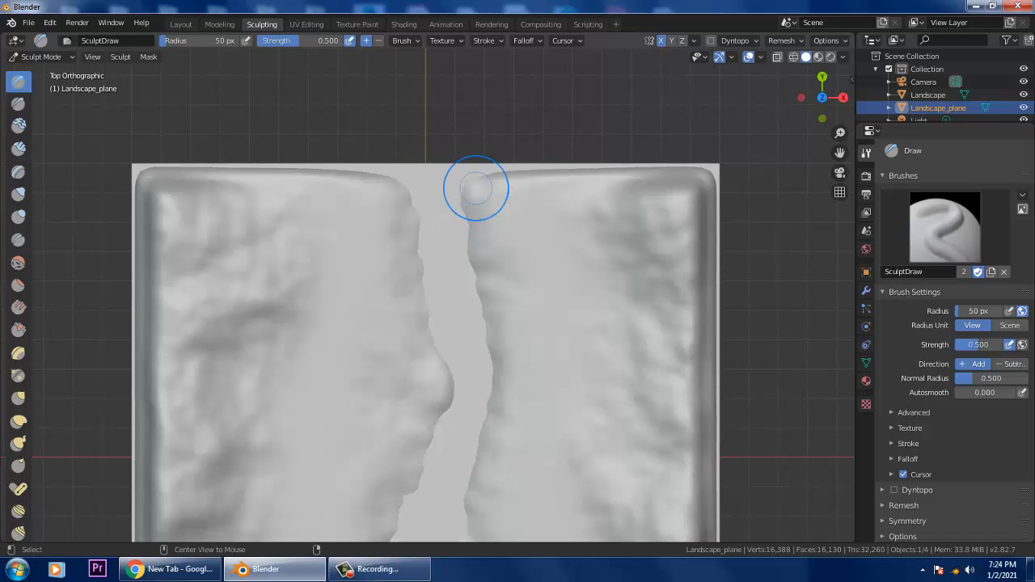
mouse_move(379, 191)
left_mouse_down()
mouse_move(263, 192)
mouse_move(387, 182)
left_mouse_up()
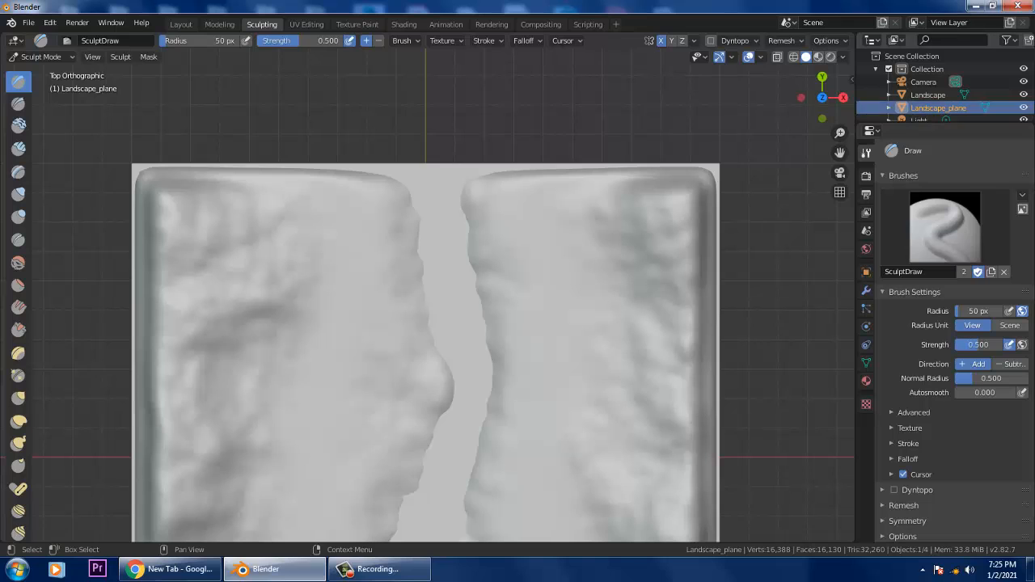
Add the Landscape terrain to the selection, try another Draw stroke beside the upper river, and check the relief from a low angle.
left_click(927, 95)
left_click_drag(335, 227, 386, 188)
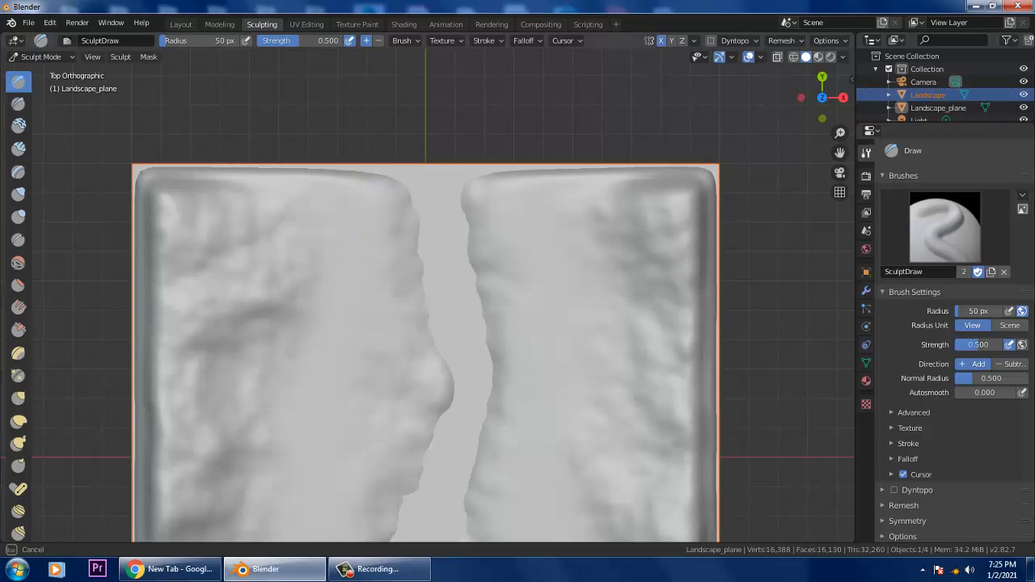
scroll(485, 439, "down", 4)
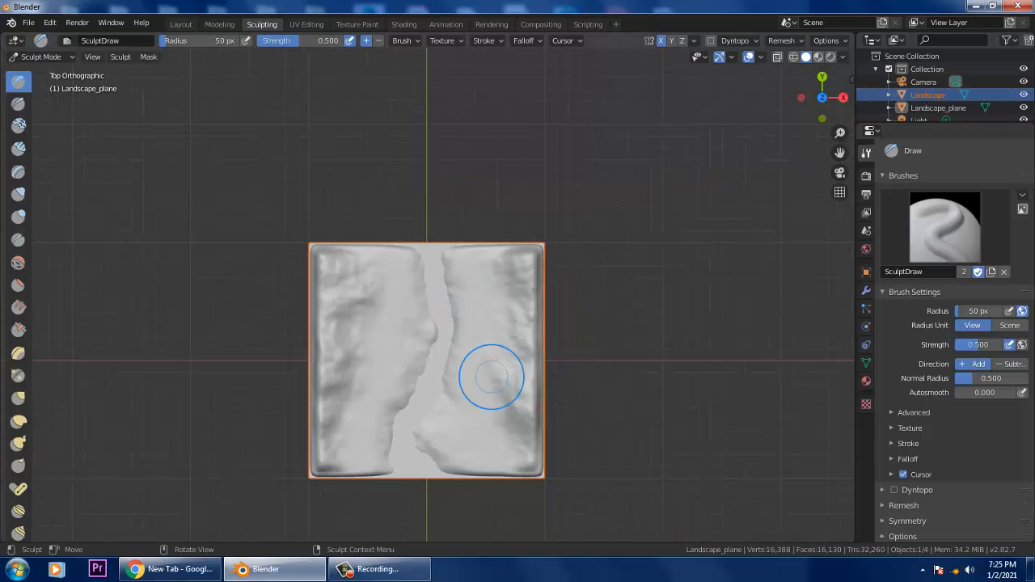
middle_click_drag(485, 439, 493, 348)
scroll(635, 226, "up", 3)
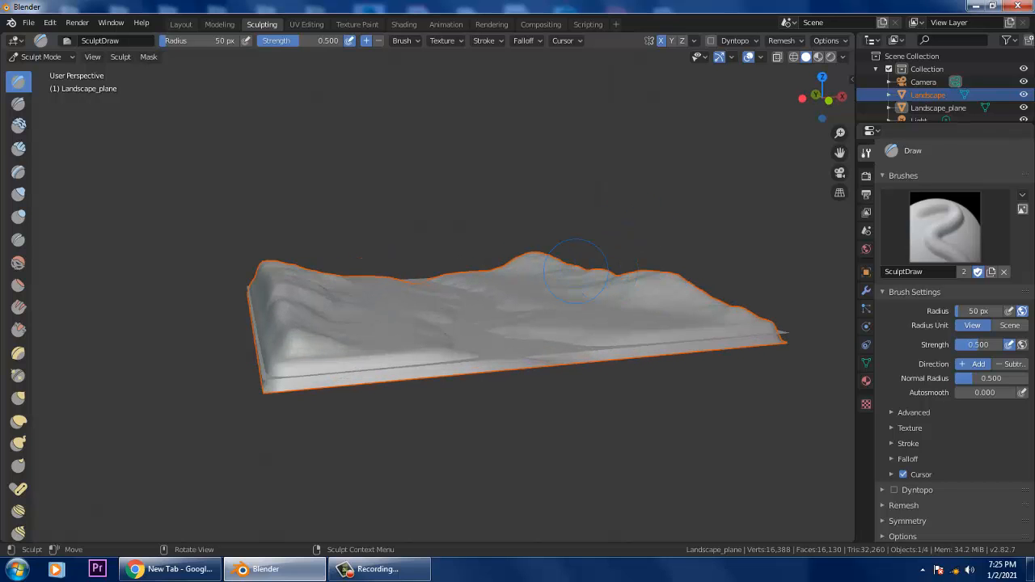
Return to the Layout workspace and make the landscape terrain the only selected object.
left_click(181, 24)
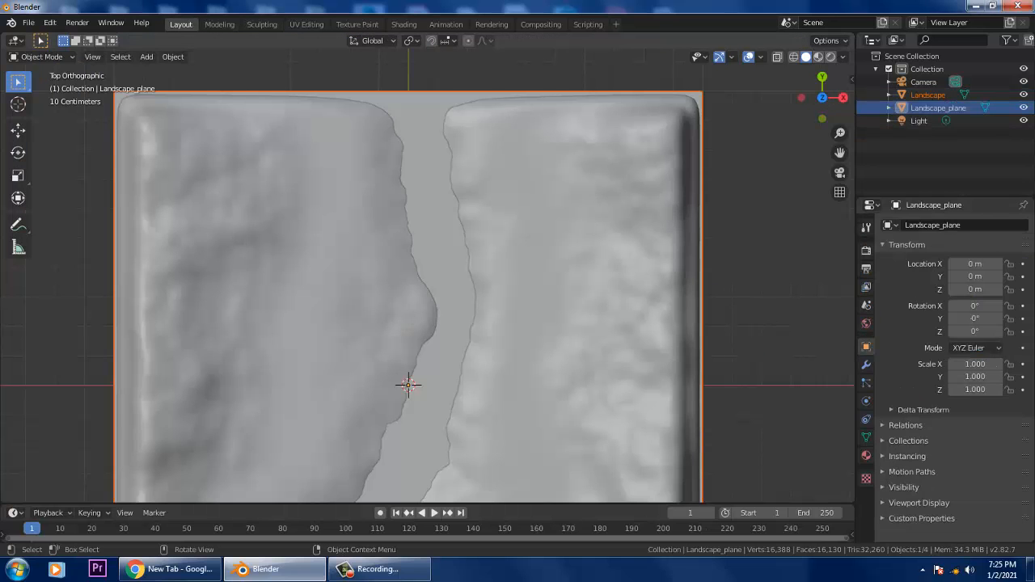
middle_click_drag(453, 389, 518, 263)
left_click(453, 146)
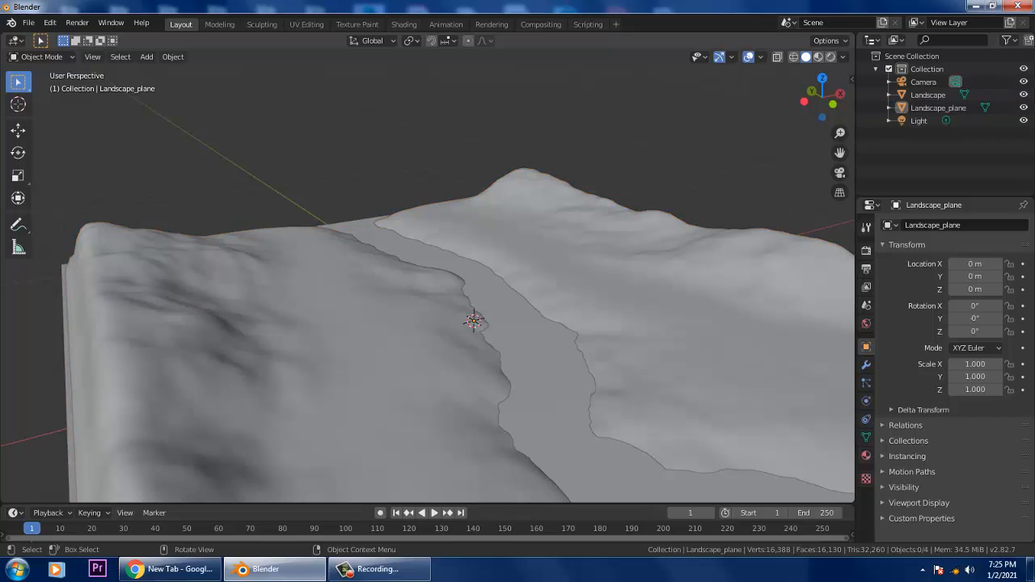
left_click(405, 307)
scroll(436, 307, "down", 5)
middle_click_drag(437, 307, 382, 312)
scroll(382, 312, "down", 1)
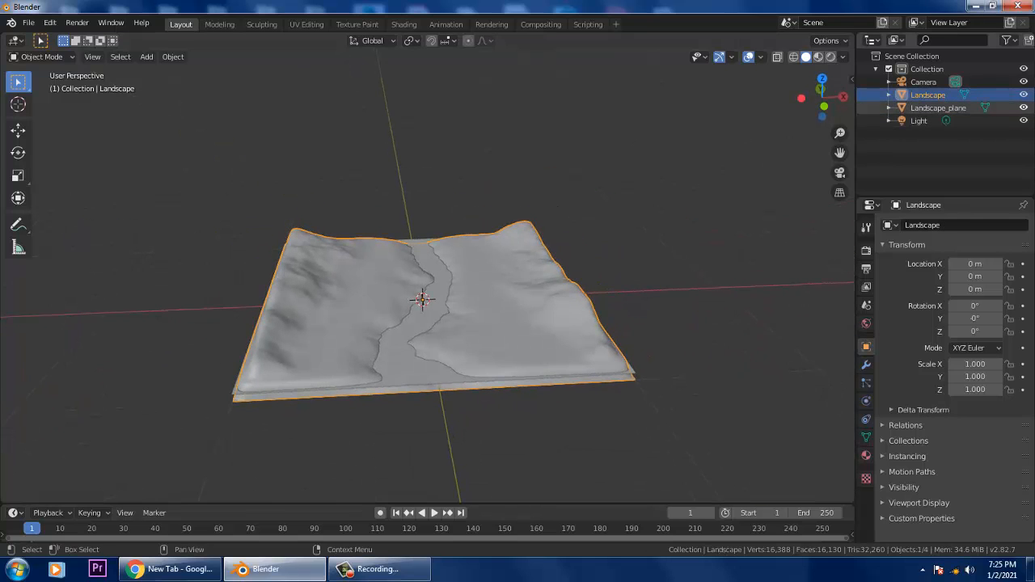
Hide the Landscape_plane water surface and examine the bare riverbed from above.
left_click(1023, 107)
left_click(1023, 107)
left_click(1023, 108)
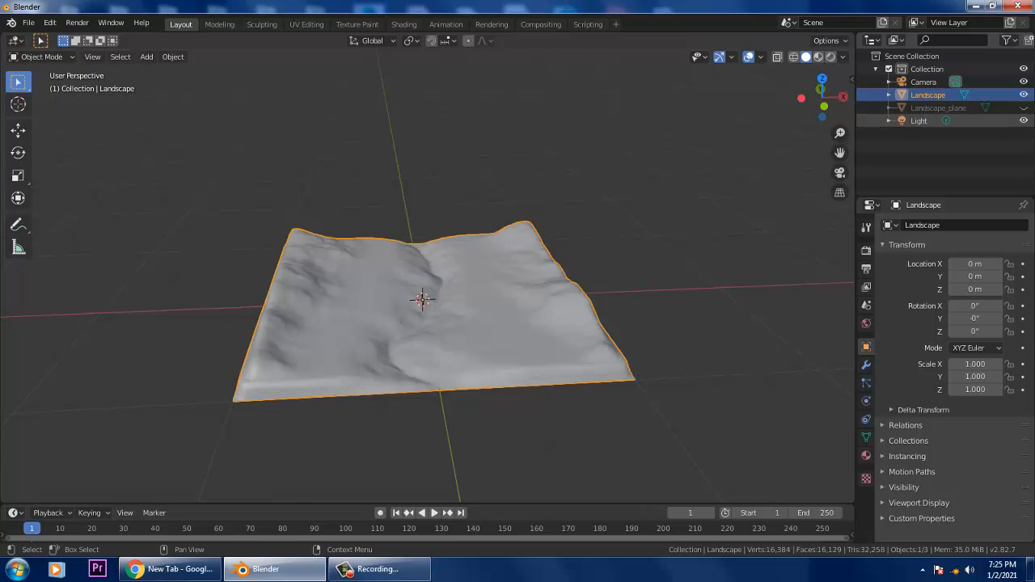
middle_click_drag(453, 243, 438, 345)
scroll(438, 345, "up", 2)
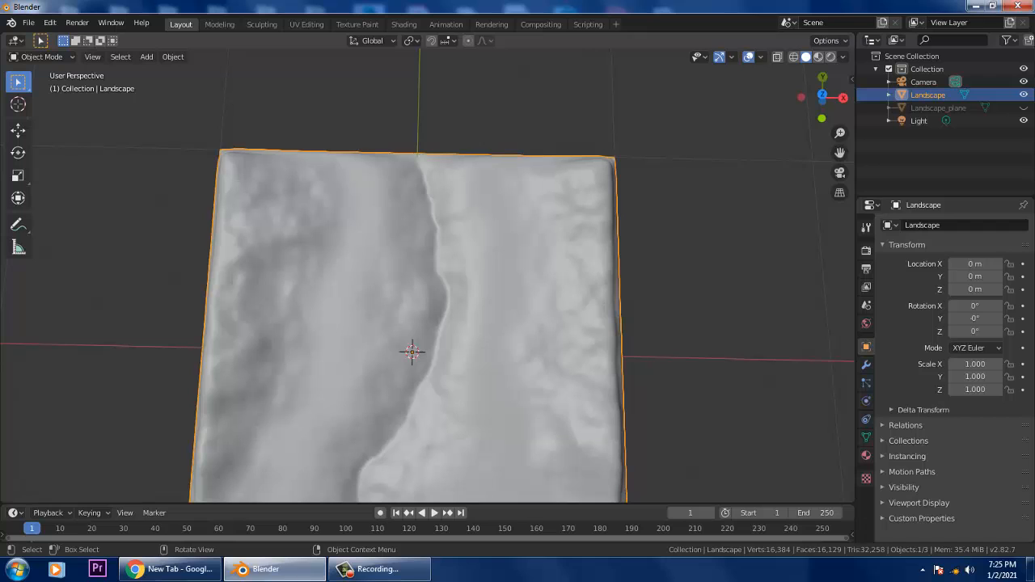
Enter the Sculpting workspace with the terrain active, test Draw strokes on it and undo them in the top view.
left_click(261, 24)
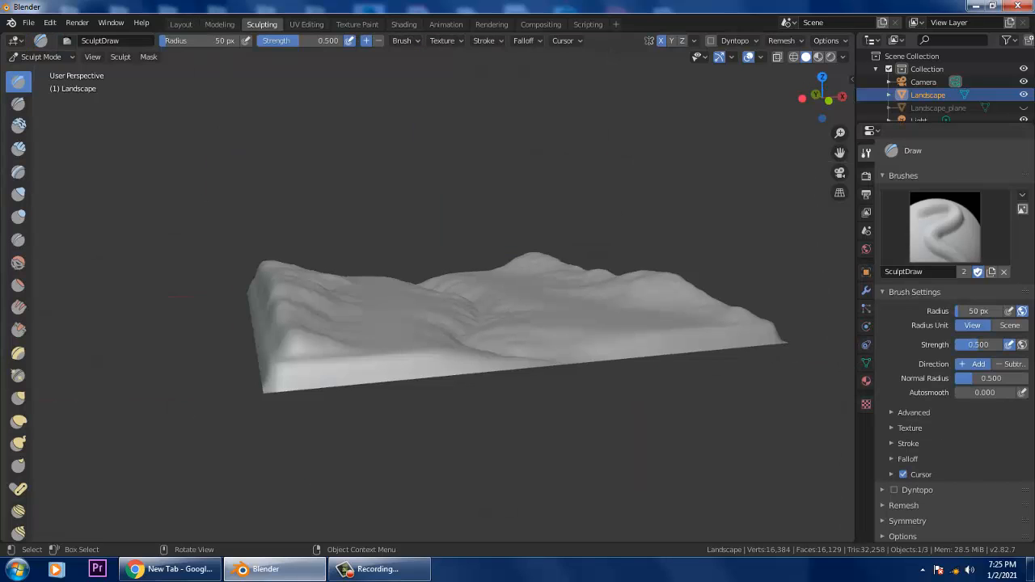
middle_click_drag(555, 277, 555, 331)
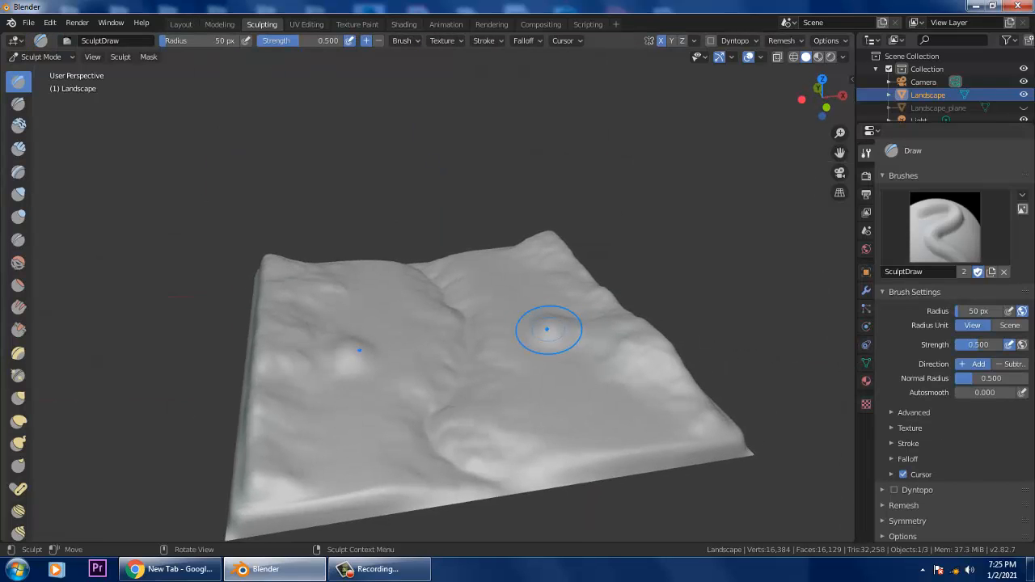
key("ctrl+z")
key("KP_7")
scroll(461, 287, "up", 2)
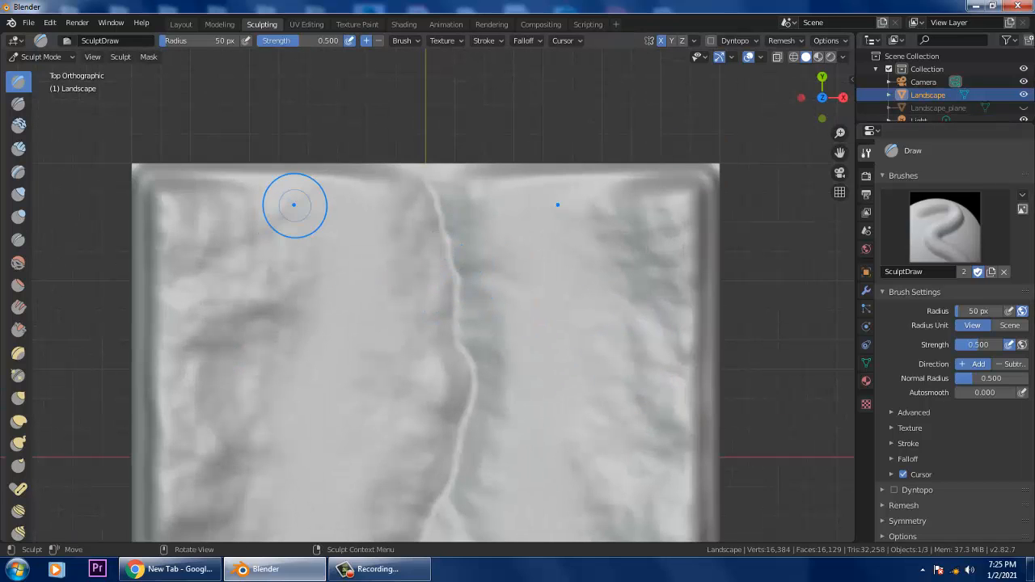
left_click_drag(429, 199, 440, 194)
key("ctrl+z")
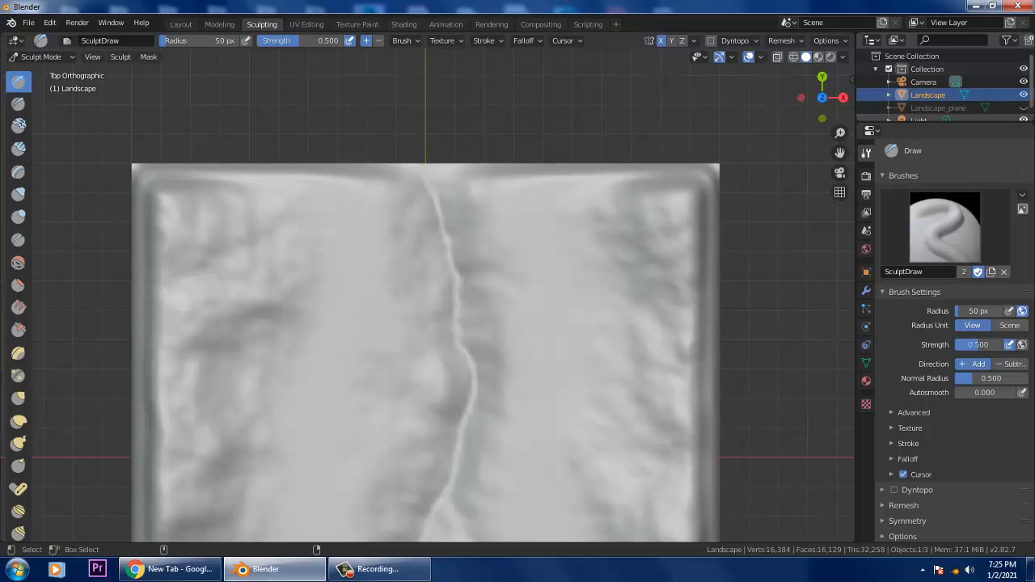
scroll(943, 89, "down", 1)
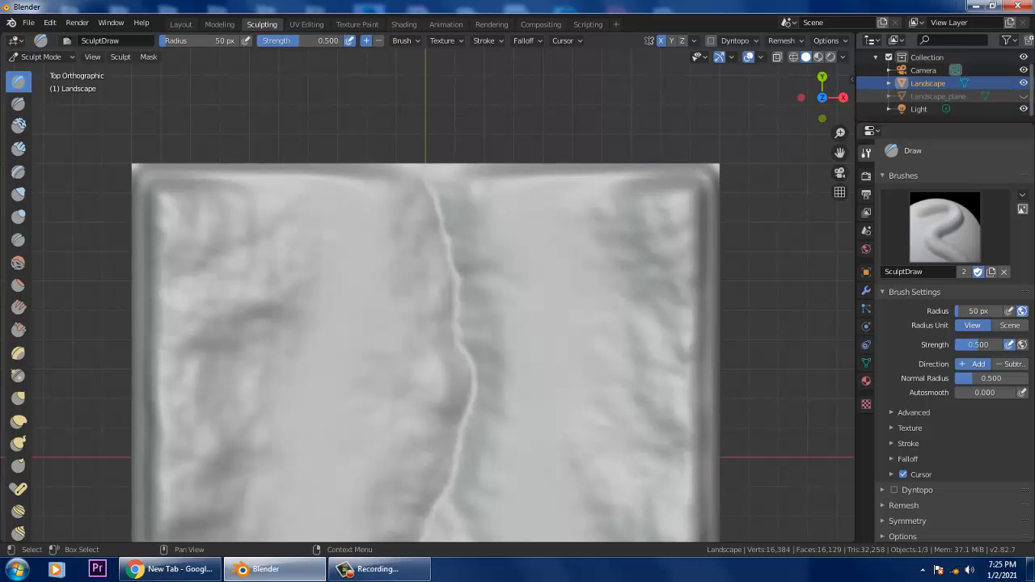
Show the Landscape_plane water surface again and raise the terrain across the river's upper part with the Draw brush.
left_click(1023, 96)
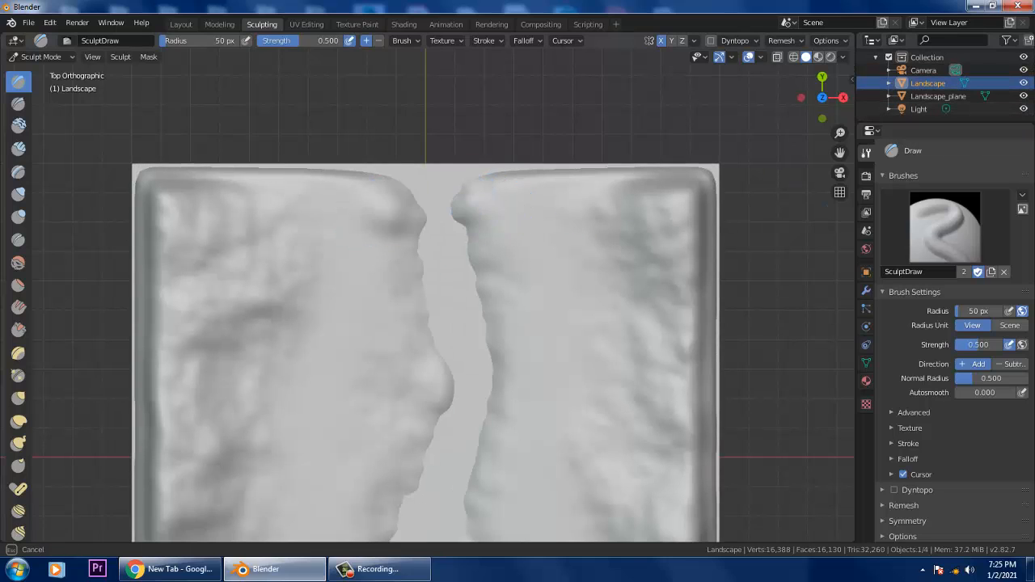
mouse_move(421, 215)
left_mouse_down()
mouse_move(453, 202)
mouse_move(404, 198)
mouse_move(473, 184)
mouse_move(437, 174)
mouse_move(449, 261)
mouse_move(405, 285)
mouse_move(473, 303)
mouse_move(432, 298)
left_mouse_up()
scroll(453, 291, "down", 3)
middle_click_drag(543, 372, 559, 262, "shift")
scroll(518, 303, "up", 2)
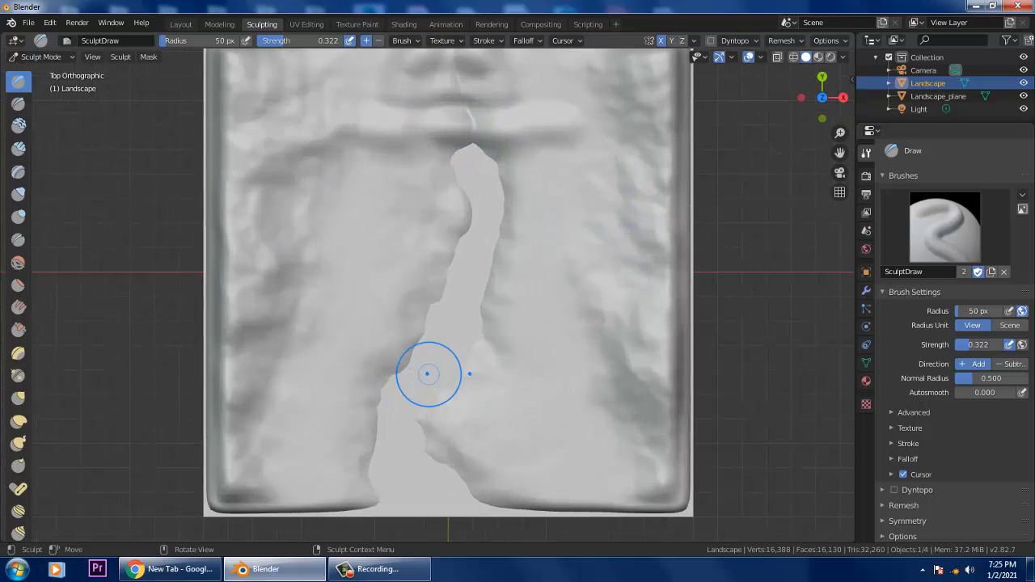
Carve back both banks below the raised ridge with inverted Draw strokes at strength 0.322 to widen the river.
mouse_move(436, 395)
left_mouse_down()
mouse_move(444, 453)
mouse_move(448, 440)
left_mouse_up()
mouse_move(449, 431)
left_mouse_down()
mouse_move(450, 449)
mouse_move(457, 397)
left_mouse_up()
mouse_move(471, 340)
left_mouse_down()
mouse_move(471, 374)
mouse_move(465, 356)
left_mouse_up()
left_click_drag(474, 312, 485, 348)
left_click_drag(480, 271, 479, 283)
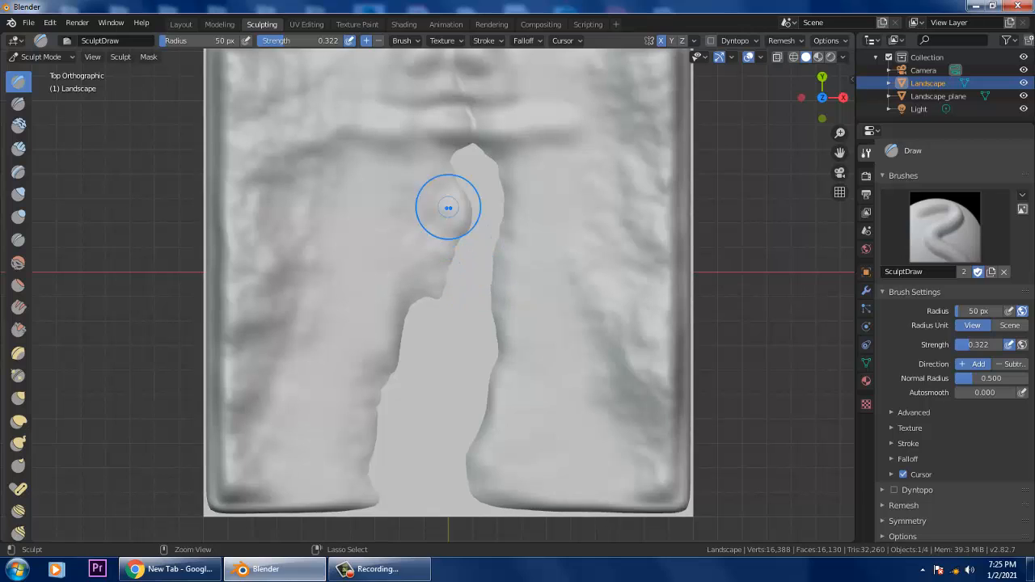
mouse_move(448, 208)
left_mouse_down()
mouse_move(452, 197)
mouse_move(465, 212)
mouse_move(453, 252)
mouse_move(455, 204)
left_mouse_up()
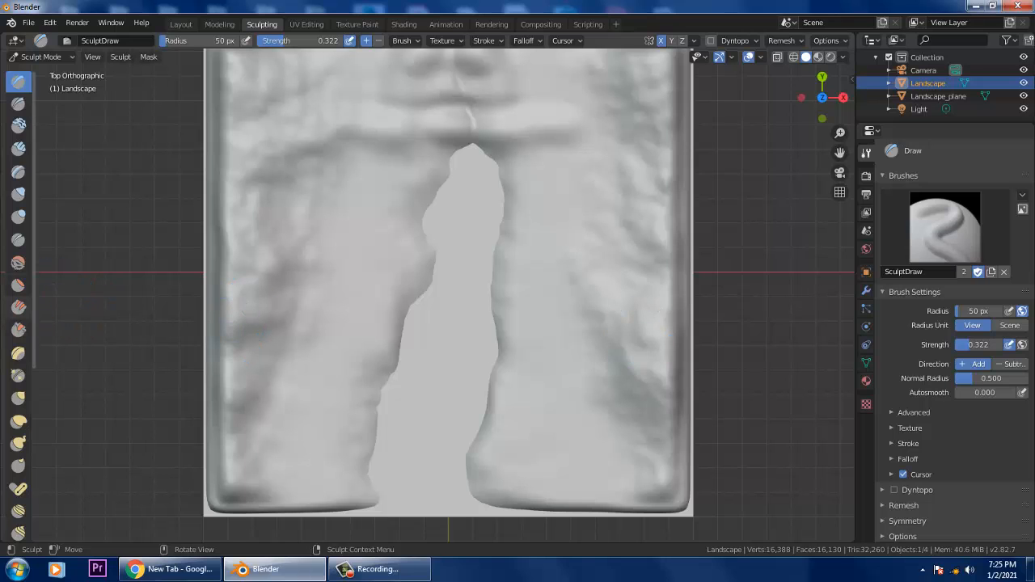
Switch to the Fill brush and try full-strength strokes on the ridge and bank at the river's upper end, undoing unwanted ones.
left_click(19, 307)
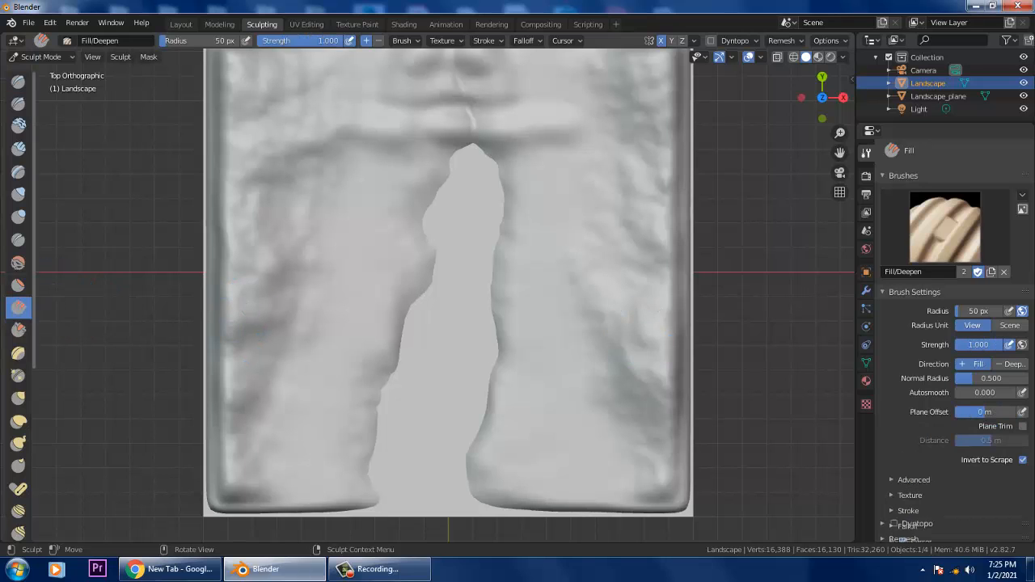
scroll(510, 219, "up", 3)
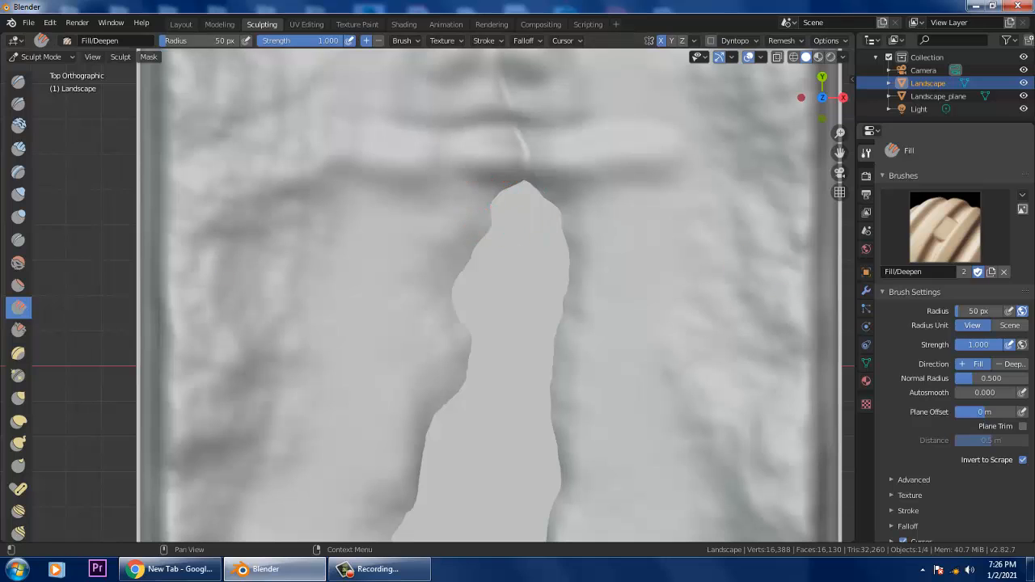
middle_click_drag(515, 186, 515, 260, "shift")
mouse_move(480, 127)
left_mouse_down()
mouse_move(519, 230)
mouse_move(525, 141)
mouse_move(711, 165)
mouse_move(686, 209)
left_mouse_up()
key("ctrl+z")
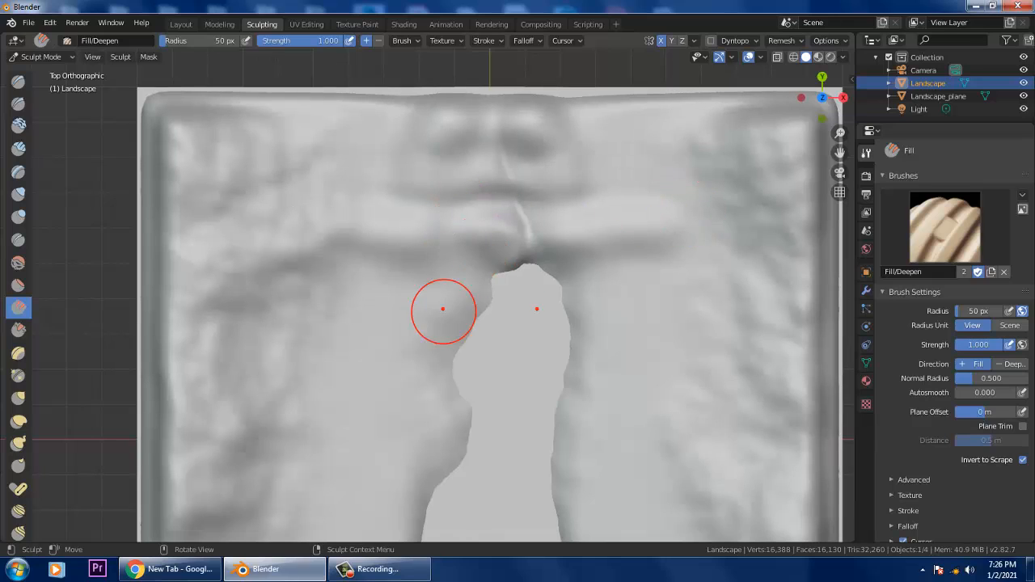
left_click_drag(444, 306, 422, 380)
key("ctrl+z")
Set the Fill brush strength to 0.289 and even out the ridge at the river's upper end and the banks further down.
left_click_drag(323, 40, 263, 40)
left_click_drag(462, 193, 466, 196)
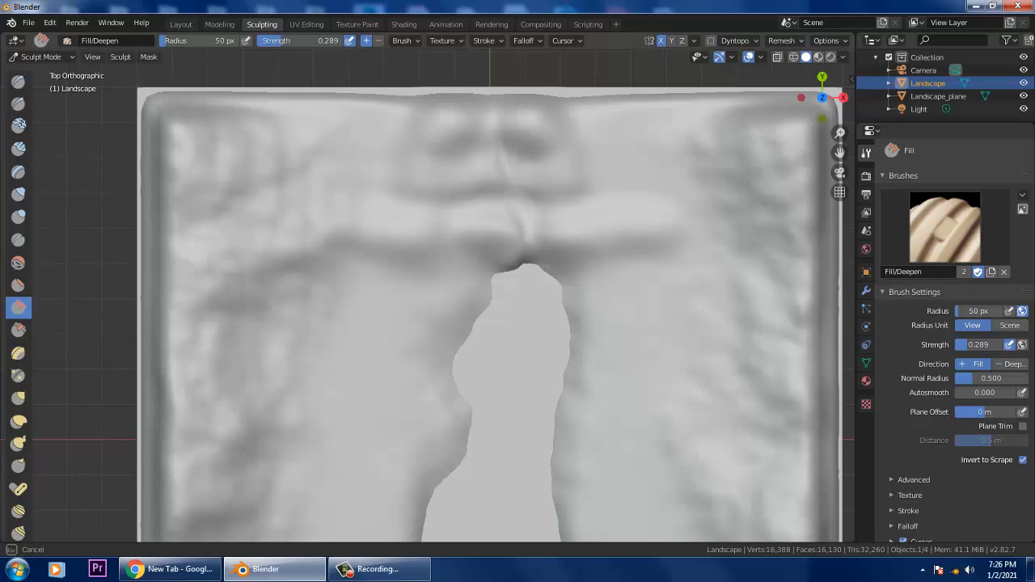
middle_click_drag(575, 296, 601, 113, "shift")
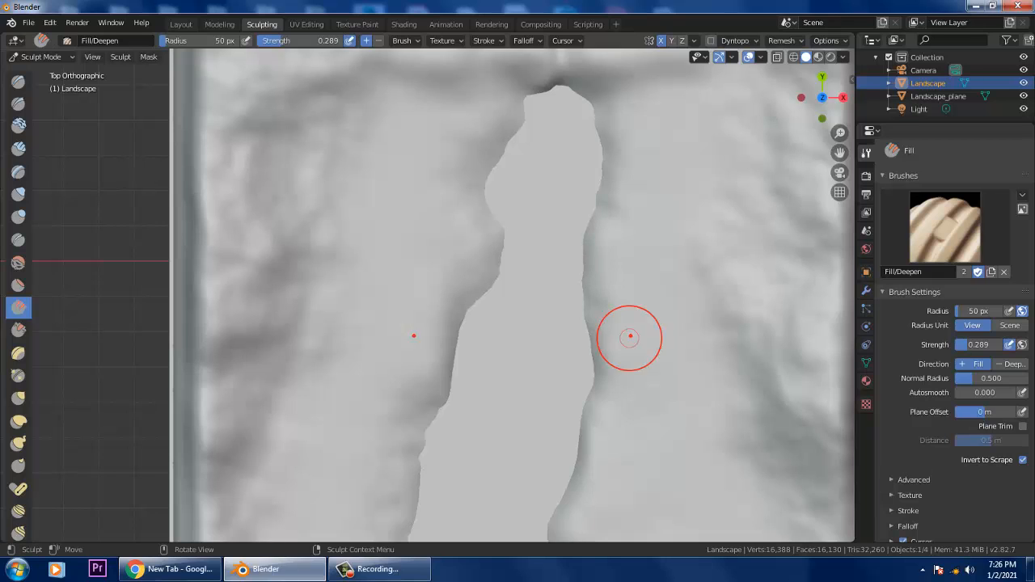
scroll(629, 338, "down", 5)
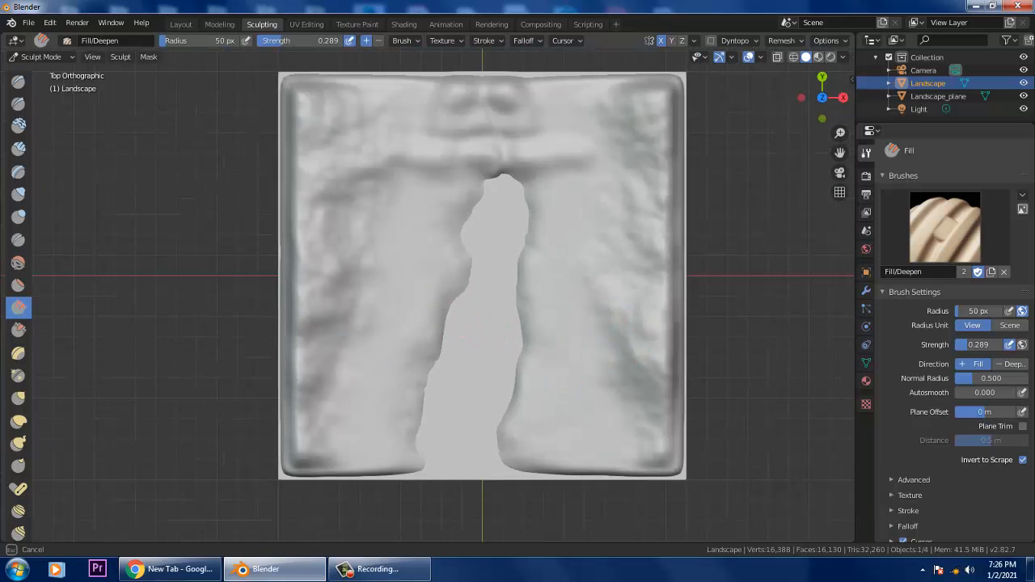
left_click_drag(444, 350, 437, 379)
left_click_drag(547, 316, 542, 339)
mouse_move(433, 403)
left_mouse_down()
mouse_move(504, 435)
mouse_move(433, 380)
left_mouse_up()
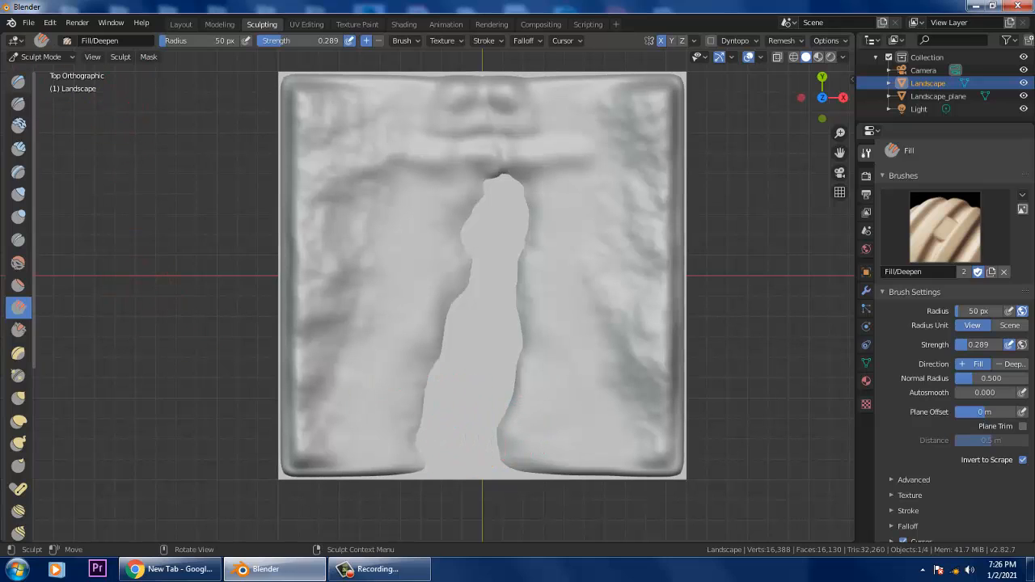
Switch to the Draw brush and carve back both banks at the river's lower end with inverted strokes, undoing unwanted ones.
key("x")
left_click_drag(430, 457, 419, 459, "ctrl")
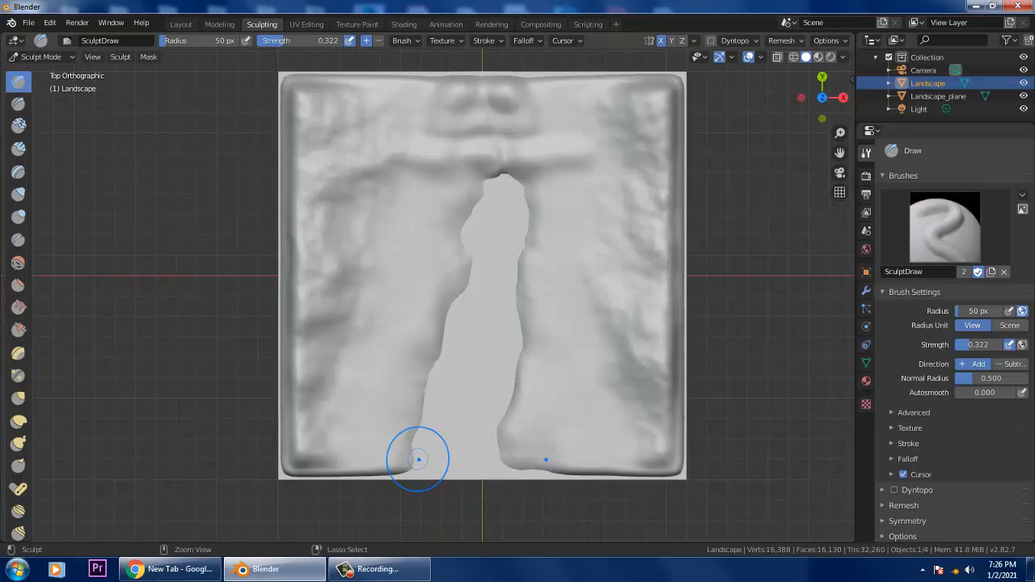
key("ctrl+z")
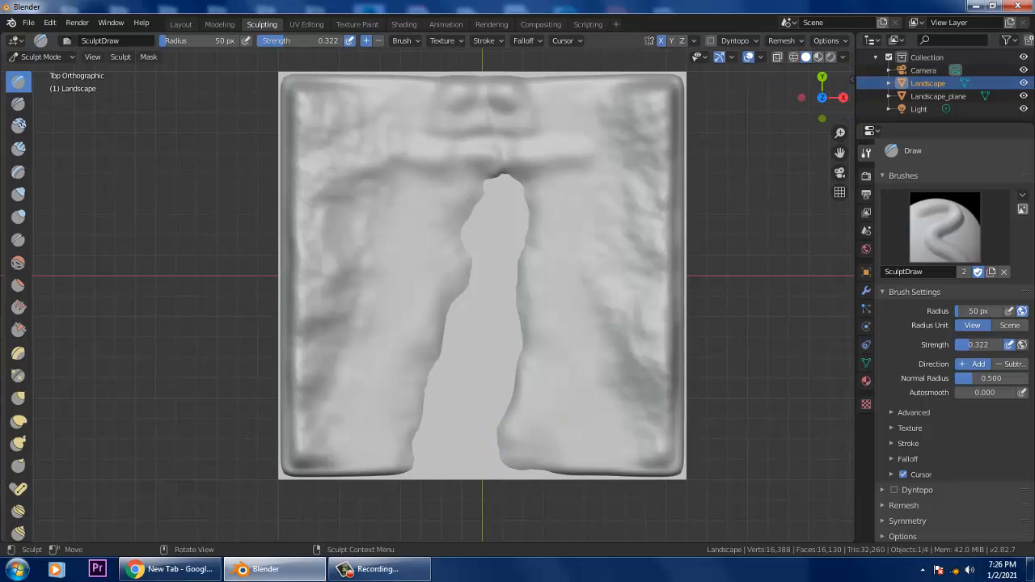
mouse_move(848, 99)
left_mouse_down()
mouse_move(781, 109)
mouse_move(843, 101)
left_mouse_up()
key("ctrl+z")
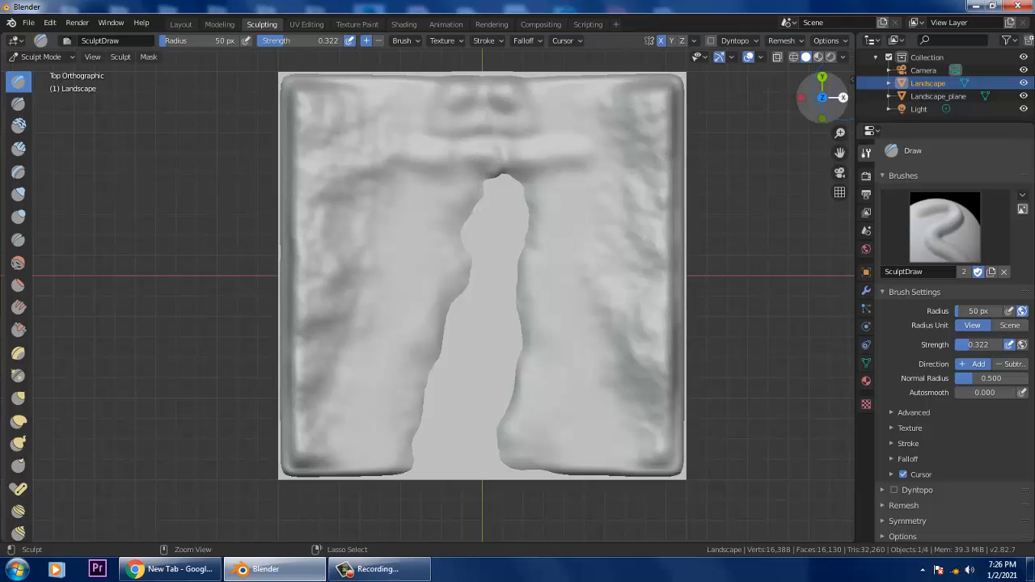
Turn off X-axis mirroring for the brush and even out the ridge and hollows beyond the river's upper end.
key("n")
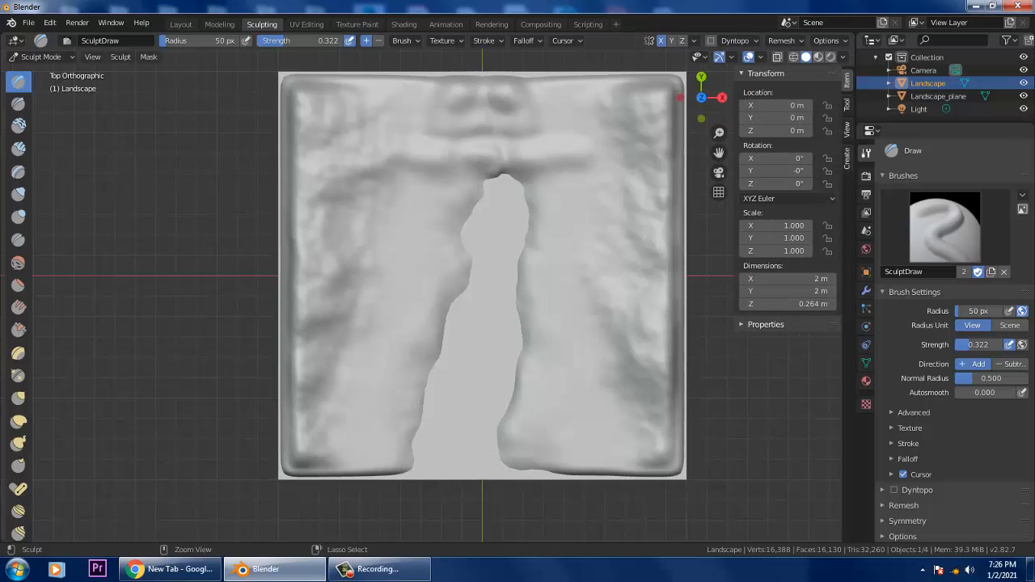
key("n")
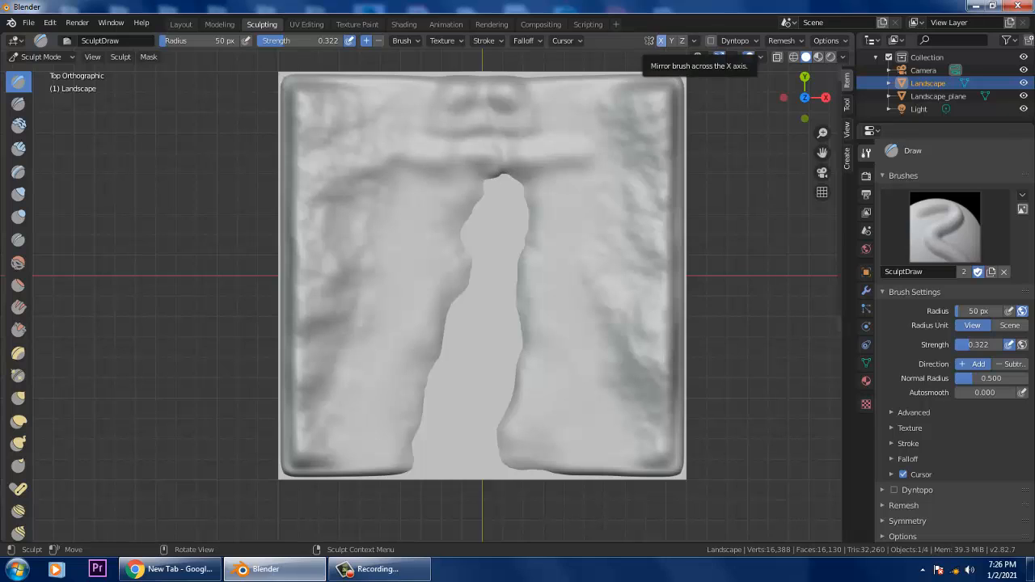
left_click(661, 40)
mouse_move(461, 135)
left_mouse_down()
mouse_move(473, 111)
mouse_move(522, 102)
mouse_move(461, 105)
mouse_move(423, 165)
left_mouse_up()
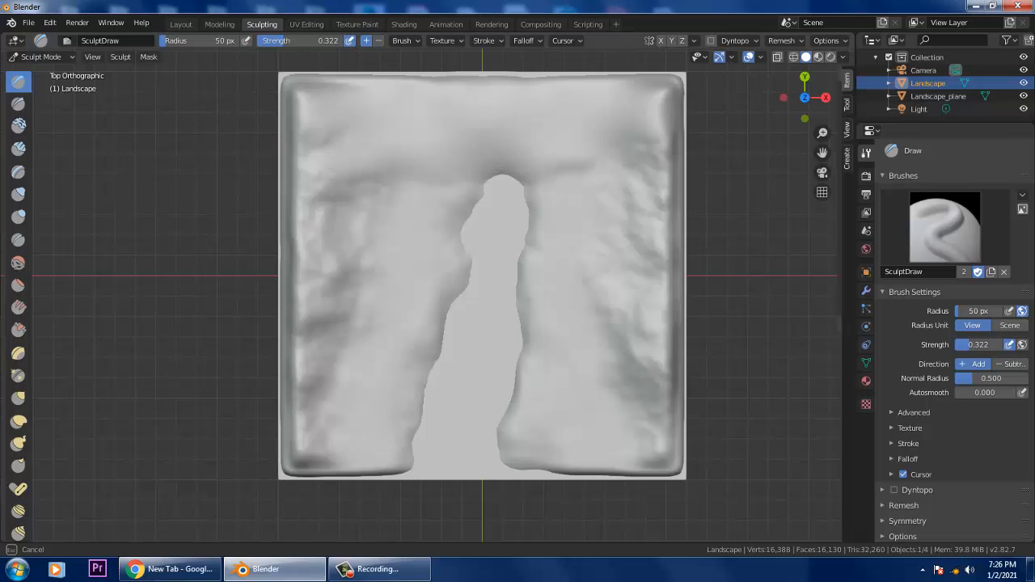
Select Landscape_plane in the Layout workspace, move it about -0.109 m along Y and lower it about 0.0165 m along Z.
middle_click_drag(607, 324, 623, 202)
scroll(556, 258, "up", 3)
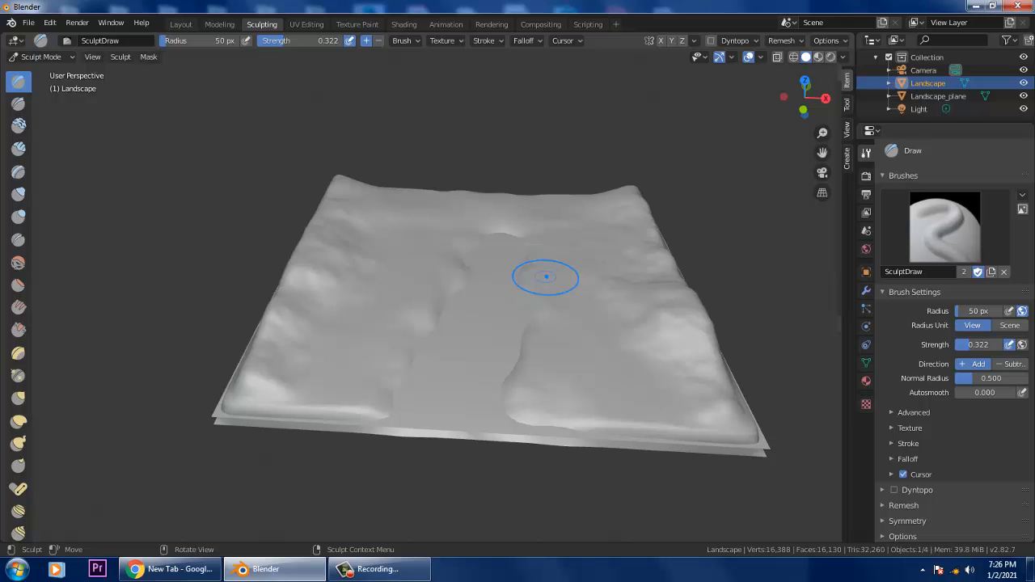
scroll(508, 288, "up", 3)
middle_click_drag(507, 288, 515, 243)
left_click(938, 96)
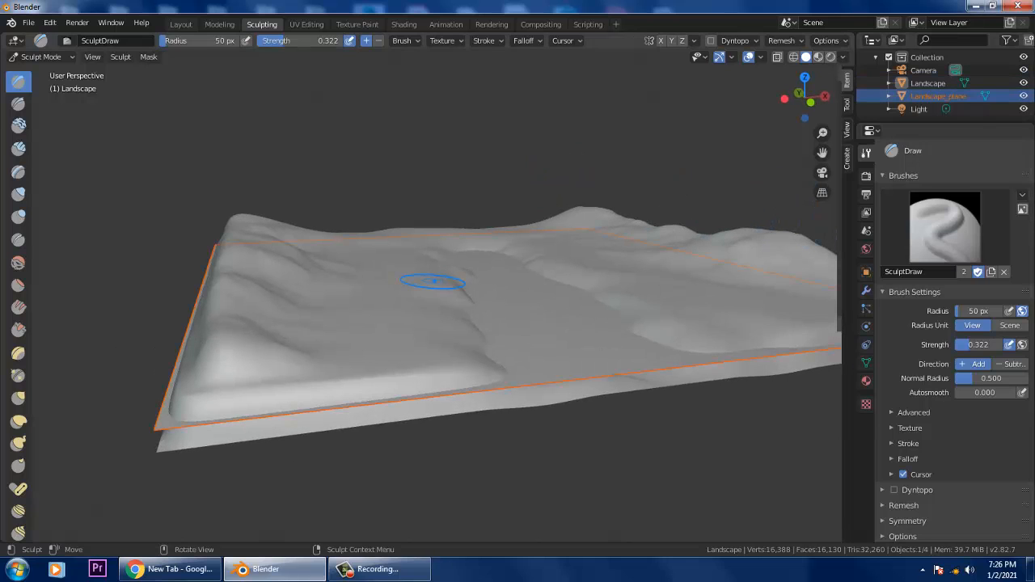
left_click(180, 24)
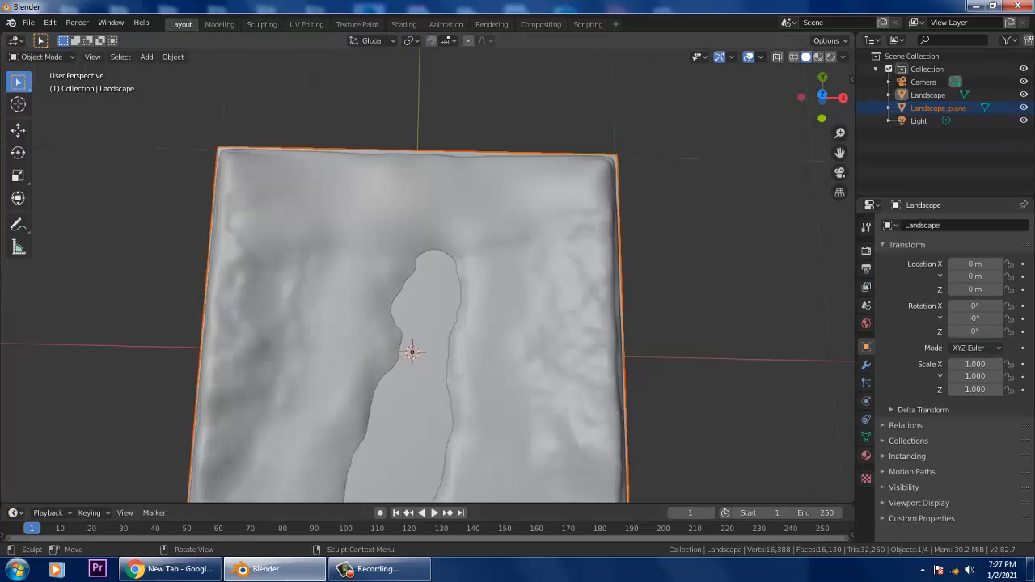
middle_click_drag(485, 243, 436, 291)
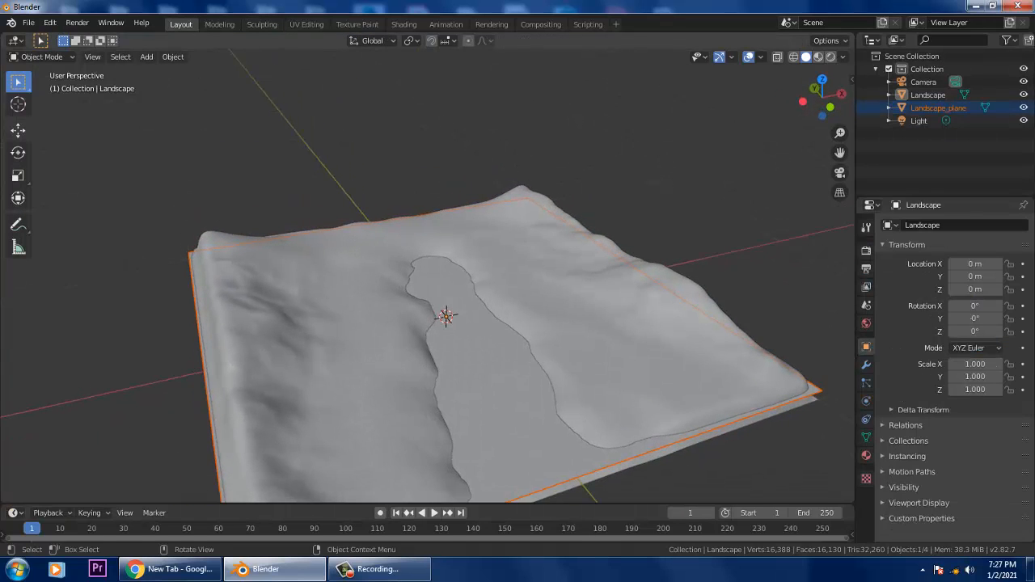
left_click(18, 130)
middle_click_drag(323, 275, 325, 233)
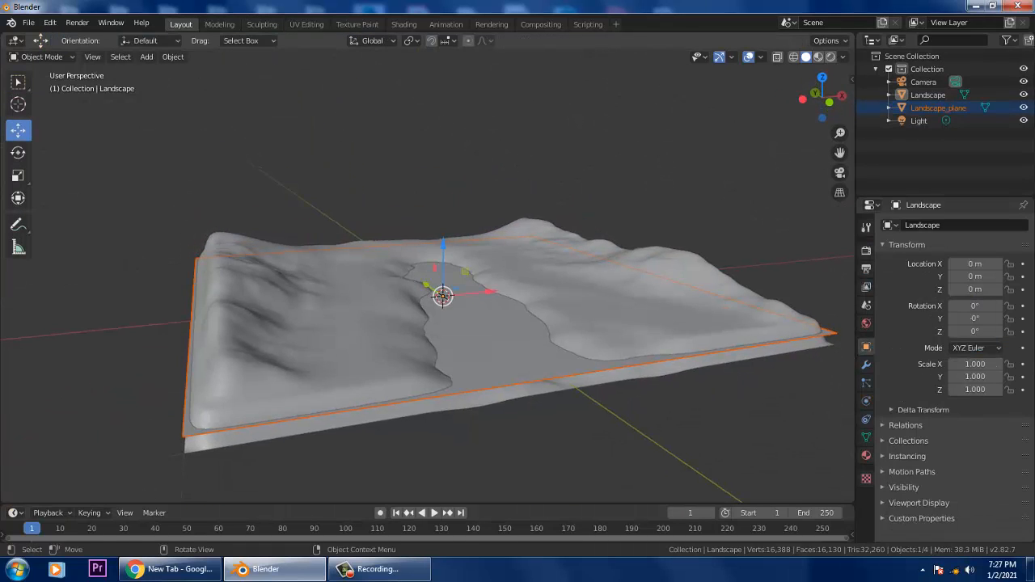
left_click_drag(442, 295, 444, 296)
mouse_move(444, 296)
middle_mouse_down()
mouse_move(444, 263)
mouse_move(439, 294)
middle_mouse_up()
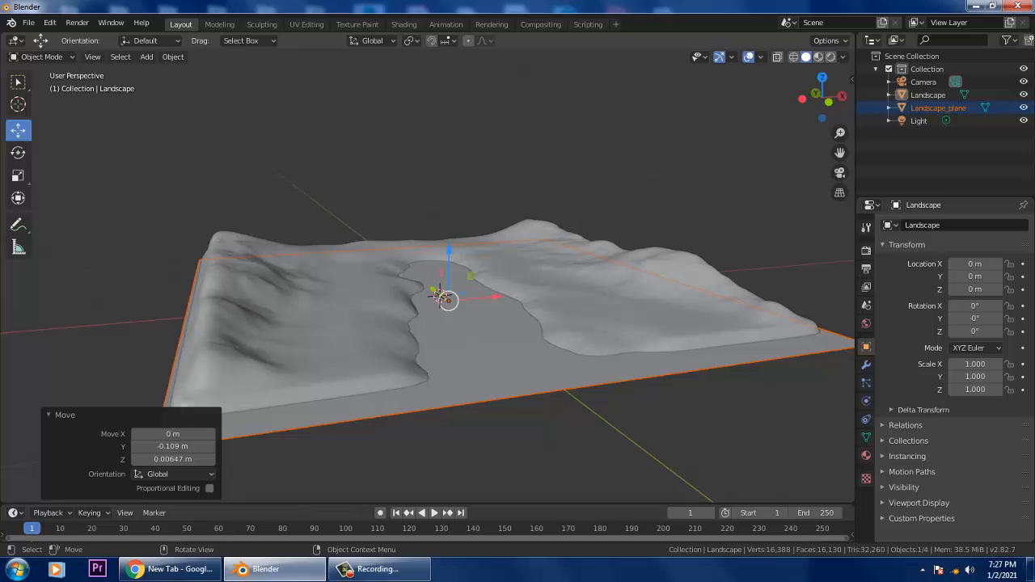
left_click_drag(440, 296, 440, 300)
mouse_move(440, 299)
middle_mouse_down()
mouse_move(415, 335)
mouse_move(437, 310)
middle_mouse_up()
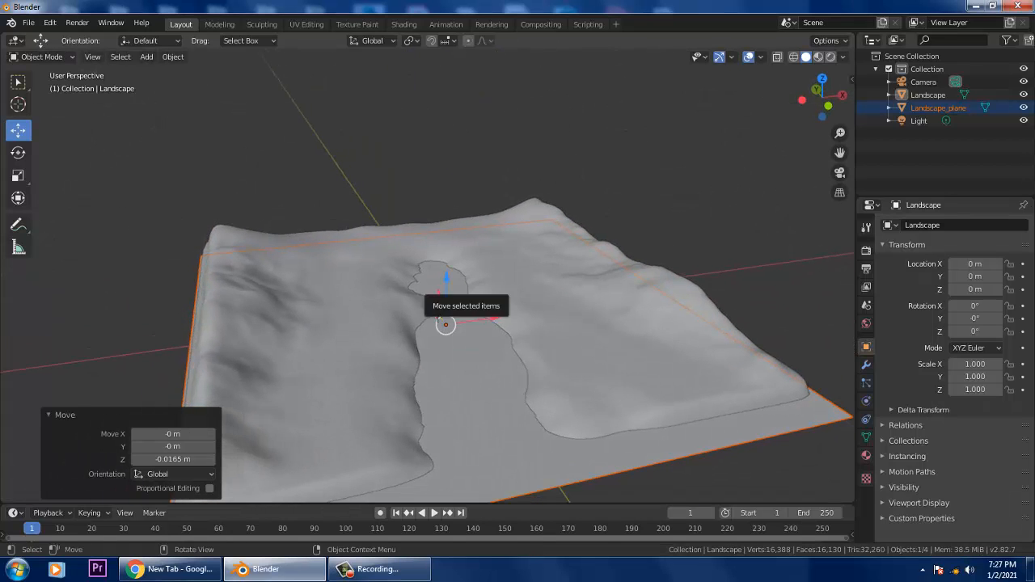
Try lowering the Landscape_plane water surface further along Z and undo the attempt.
left_click_drag(443, 283, 444, 299)
key("ctrl+z")
key("ctrl+z")
Return to the Sculpting workspace in top view, framed on the river's upper end, and enlarge the Draw brush radius to 151 px.
middle_click_drag(437, 310, 524, 293)
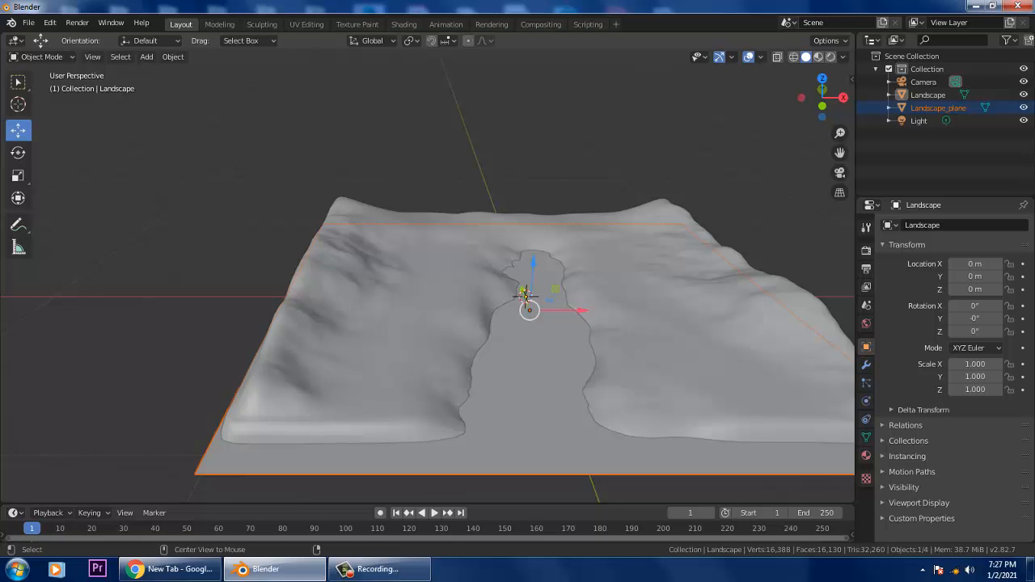
key("ctrl+KP_3")
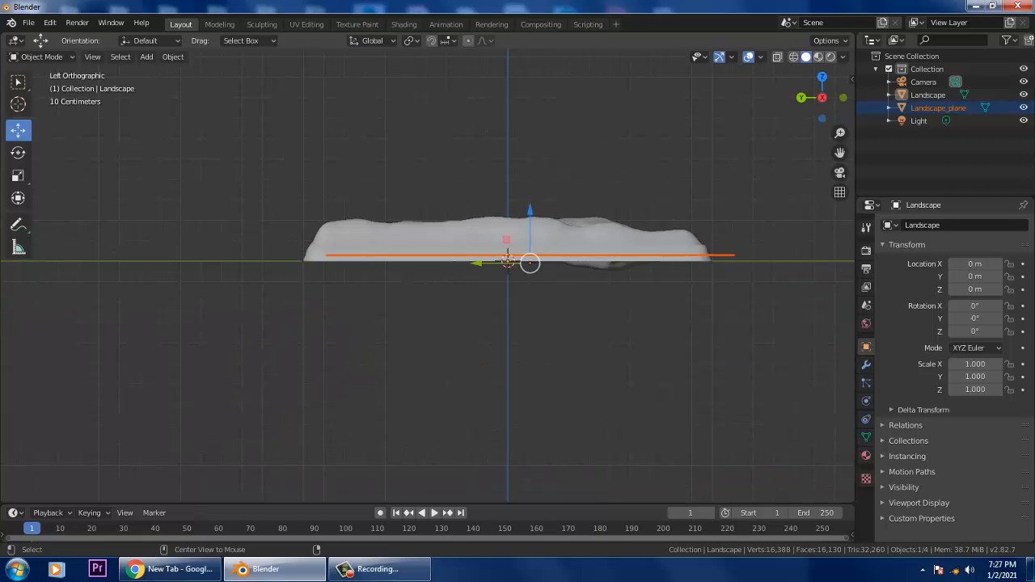
key("KP_7")
scroll(428, 277, "up", 3)
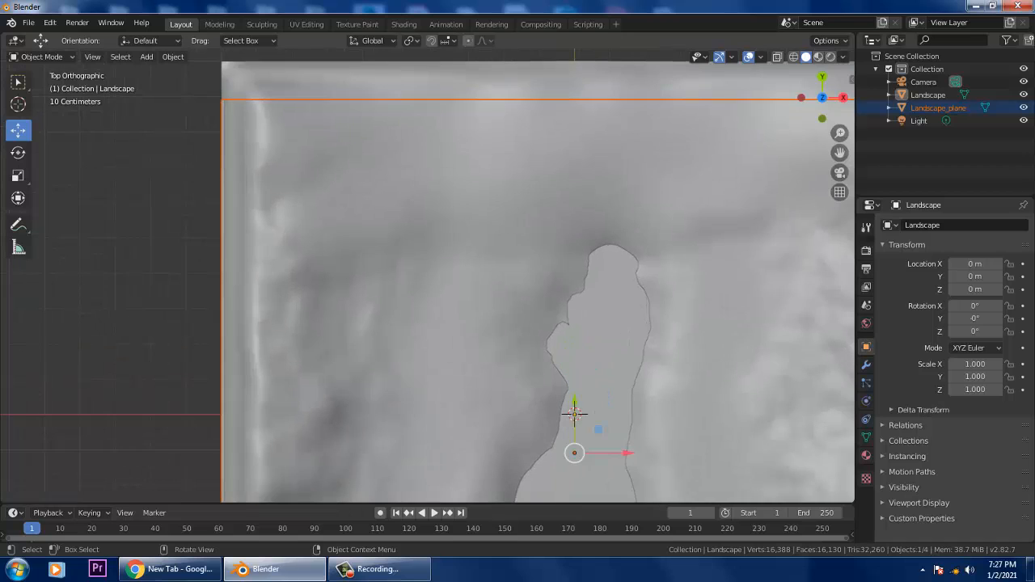
middle_click_drag(428, 277, 352, 317, "shift")
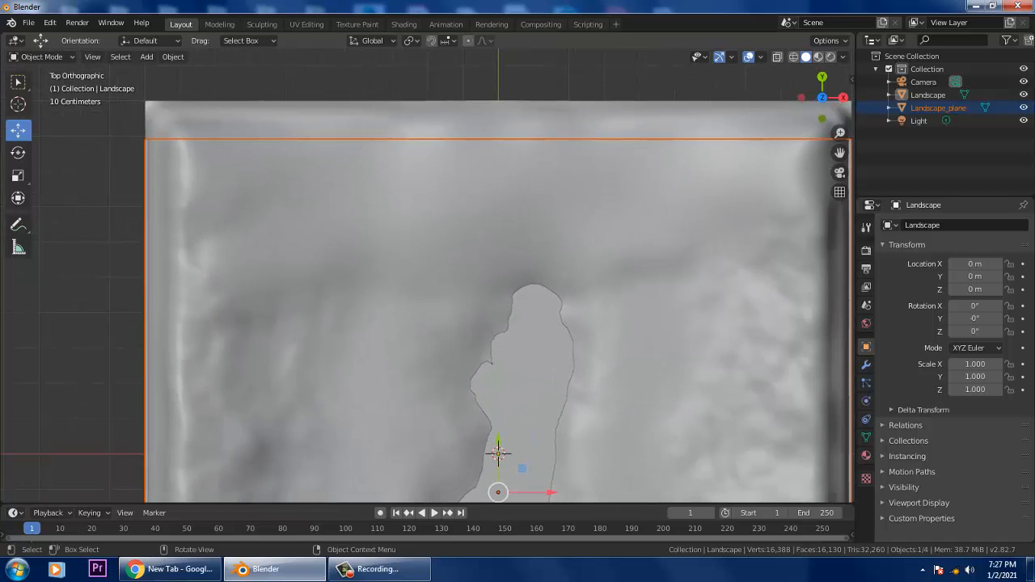
left_click(261, 23)
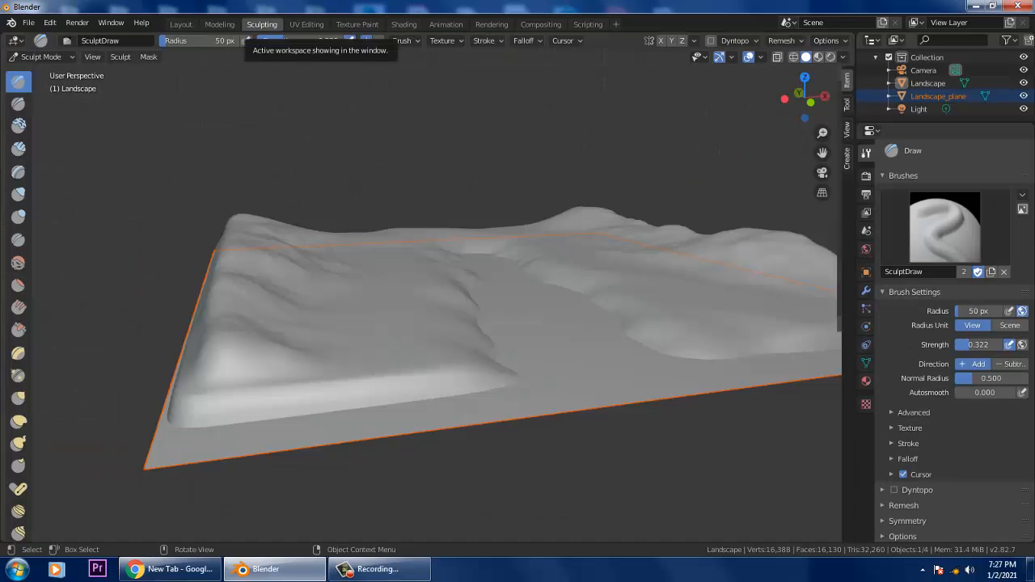
key("KP_7")
middle_click_drag(497, 180, 513, 353, "shift")
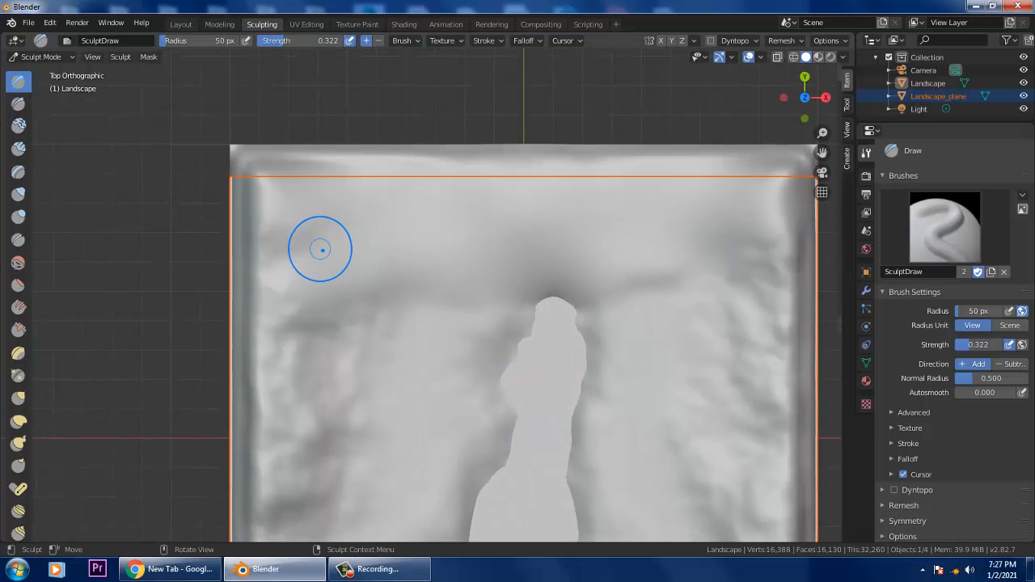
key("f")
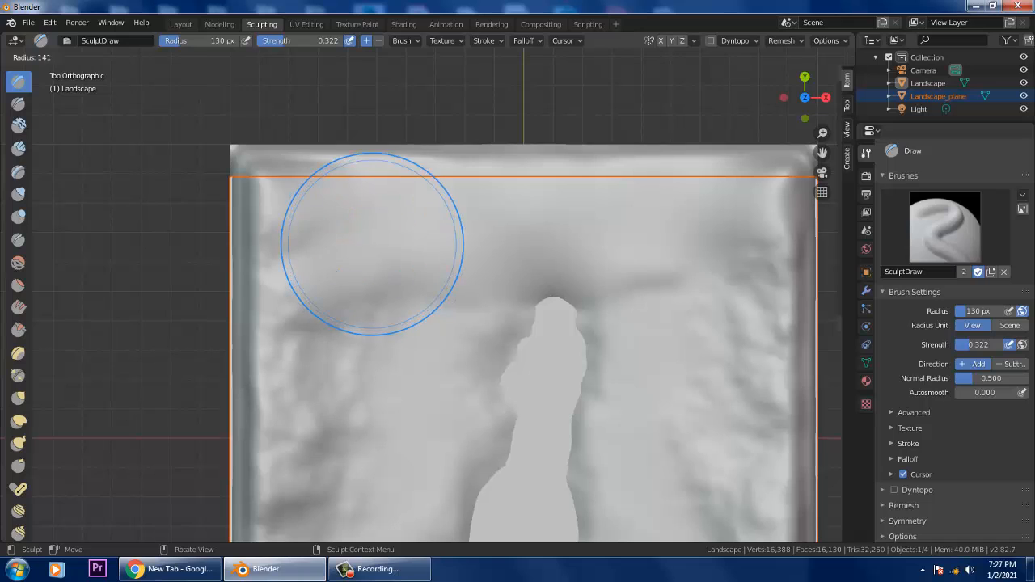
left_click(380, 247)
key("f")
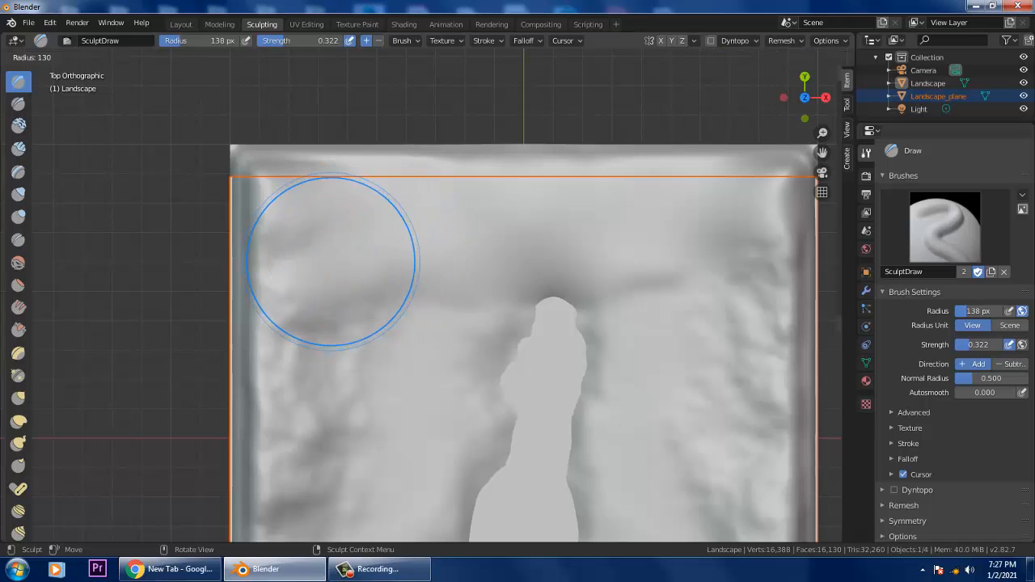
left_click(409, 262)
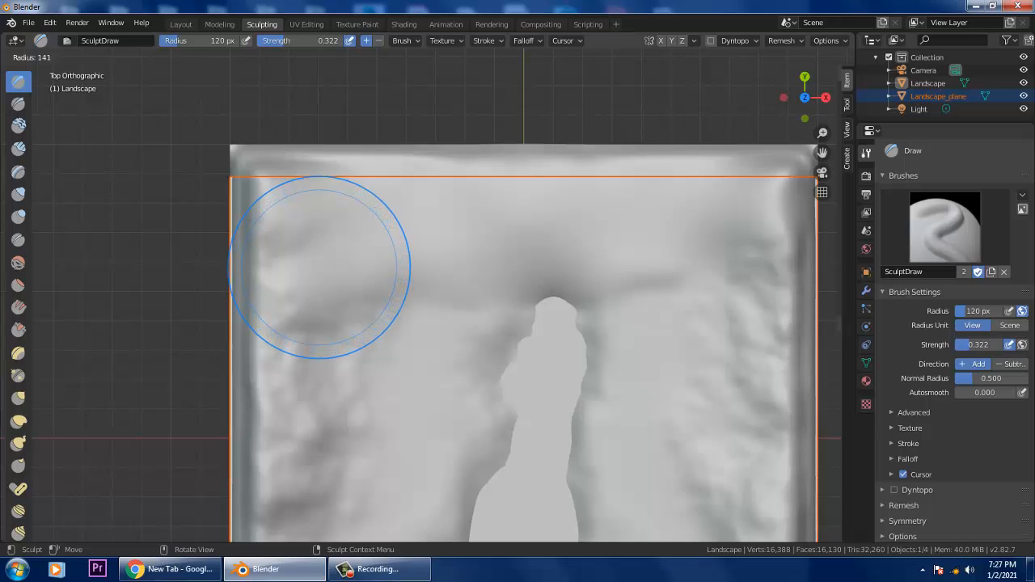
left_click(407, 261)
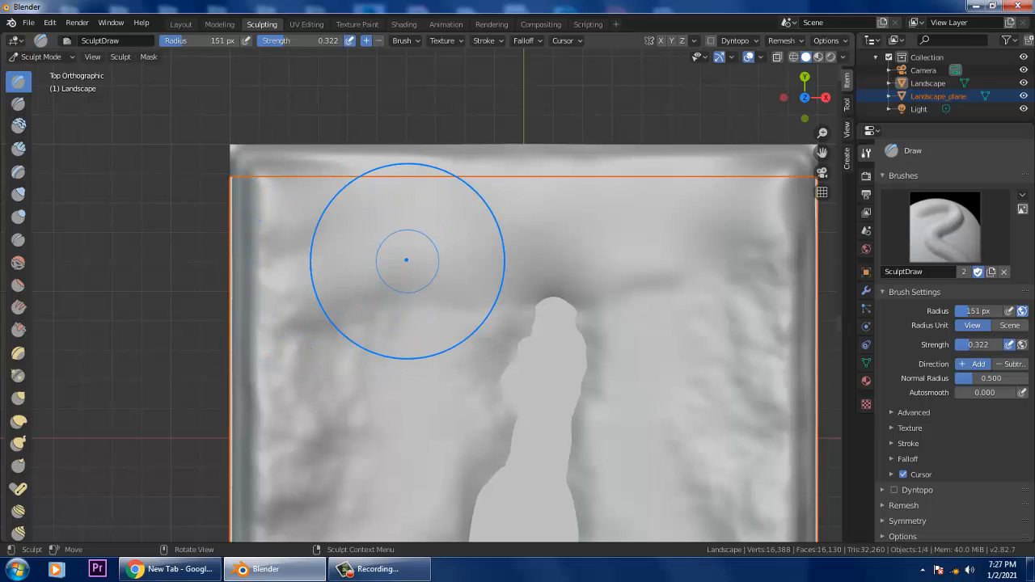
Fine-tune the Draw brush radius to 128 px.
key("bracketleft")
key("bracketright")
key("bracketright")
key("bracketleft")
key("bracketleft")
key("bracketleft")
key("bracketleft")
key("bracketleft")
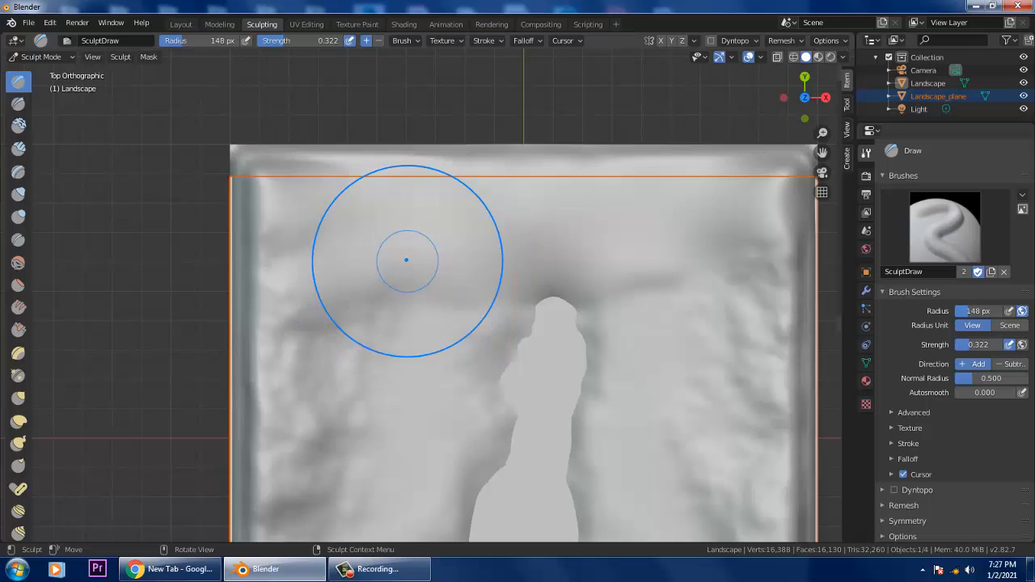
key("bracketleft")
key("bracketright")
key("bracketright")
key("bracketright")
key("bracketright")
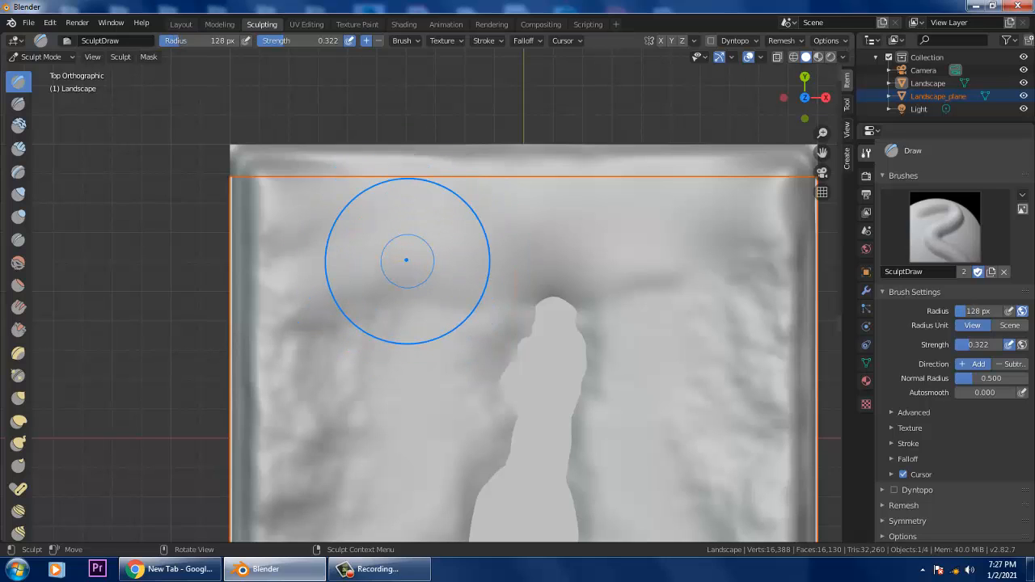
key("b")
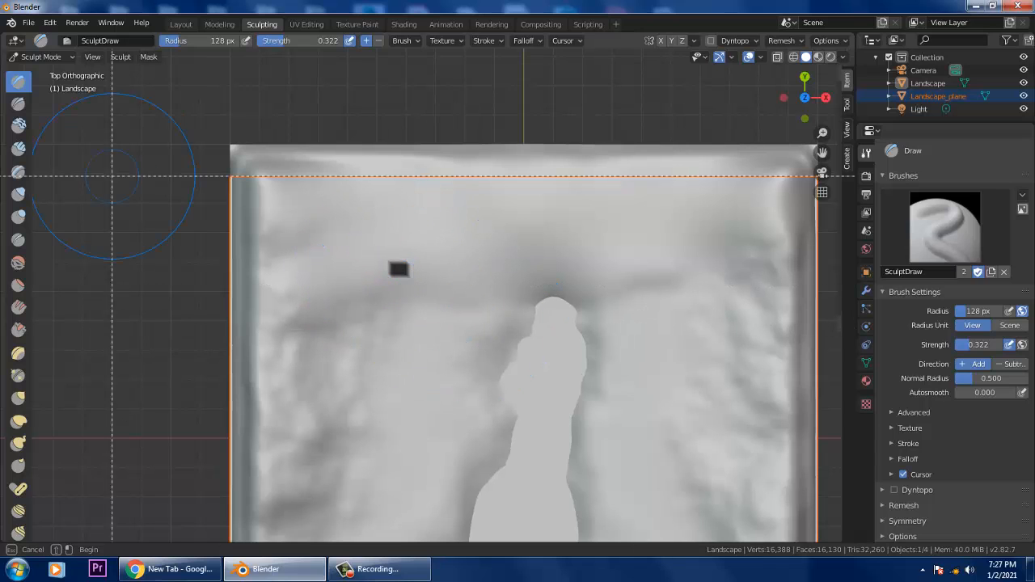
key("Escape")
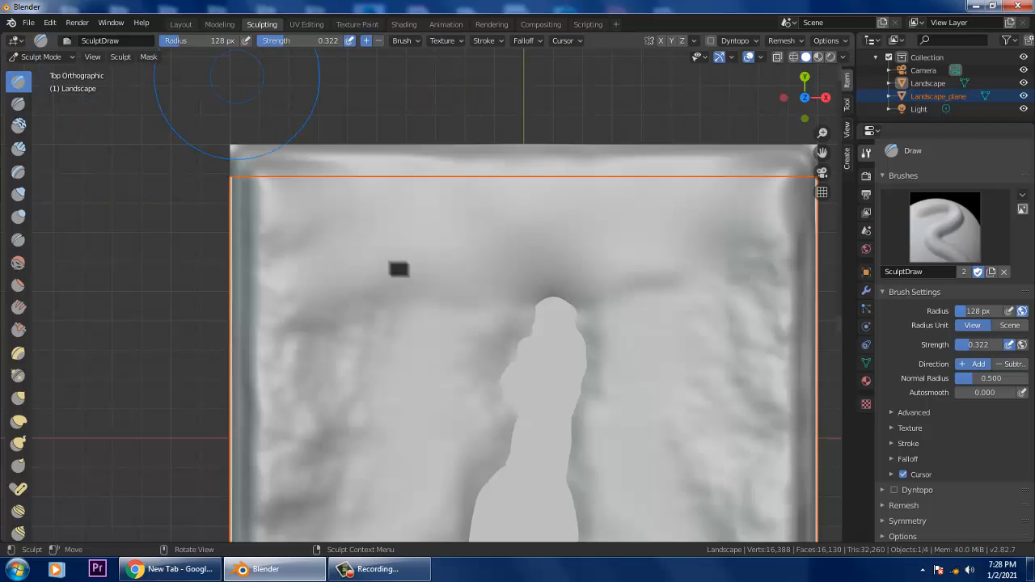
left_click(182, 24)
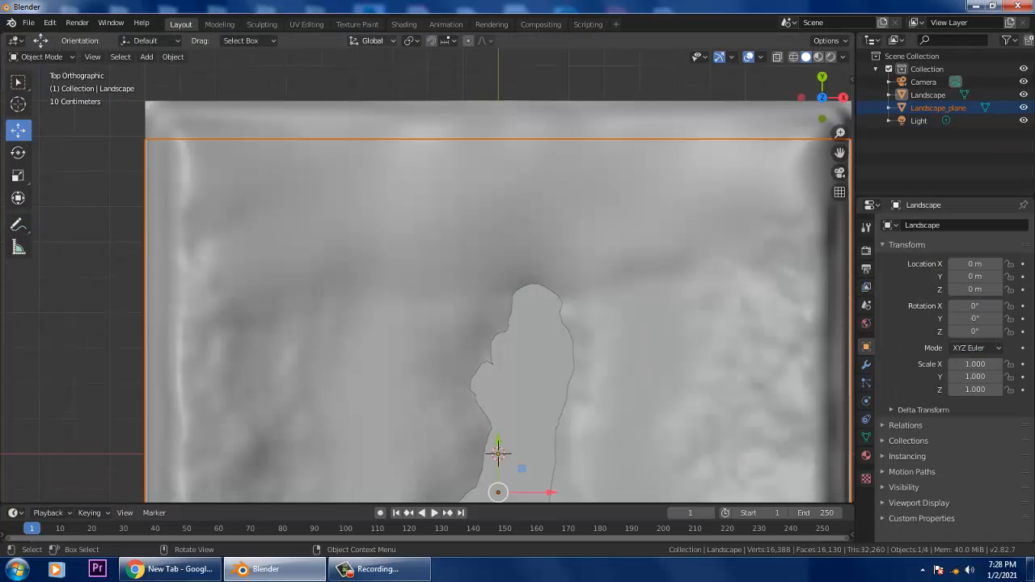
left_click(261, 24)
mouse_move(397, 234)
middle_mouse_down()
mouse_move(453, 364)
mouse_move(413, 332)
middle_mouse_up()
scroll(448, 288, "up", 3)
key("ctrl+z")
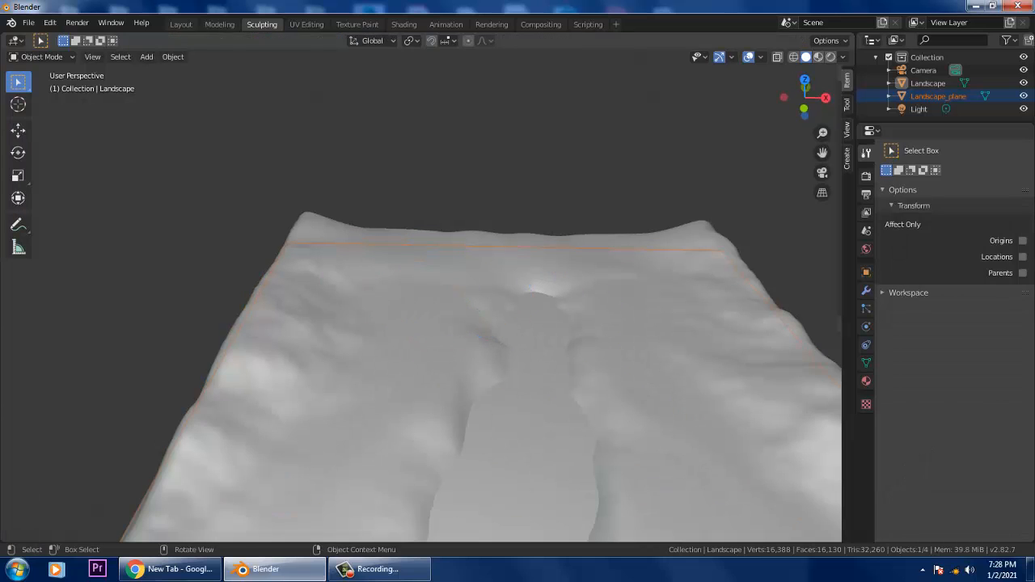
key("KP_7")
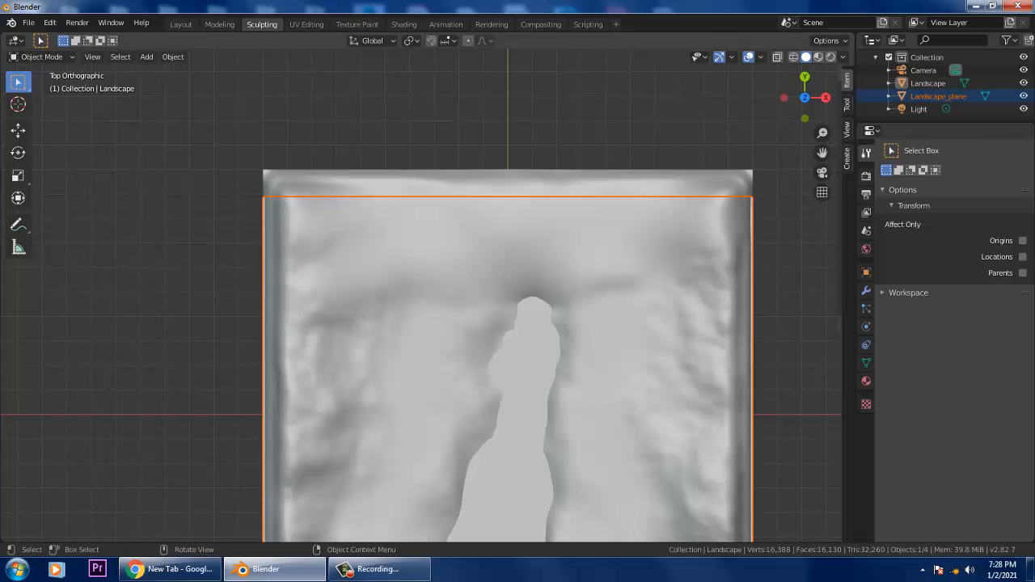
left_click(181, 24)
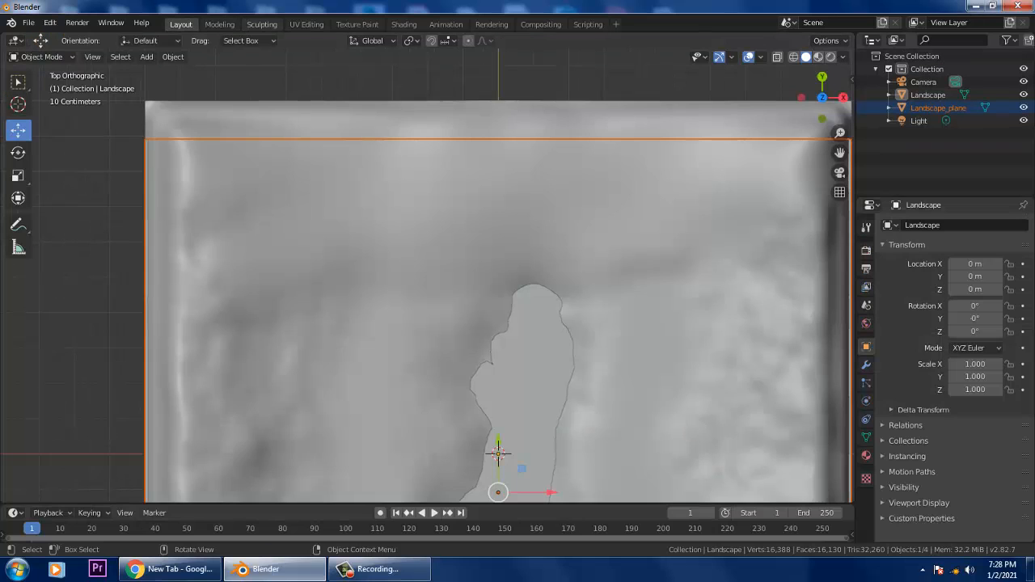
left_click(262, 24)
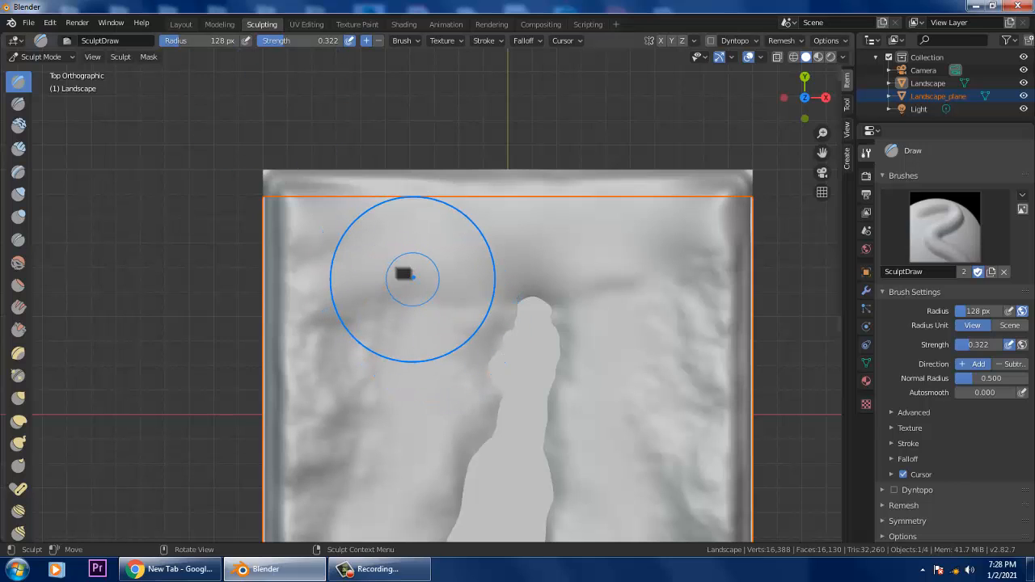
Try a Draw stroke at 128 px radius on the bank beside the river's upper end, then undo and redo the last action.
left_click_drag(407, 272, 406, 272)
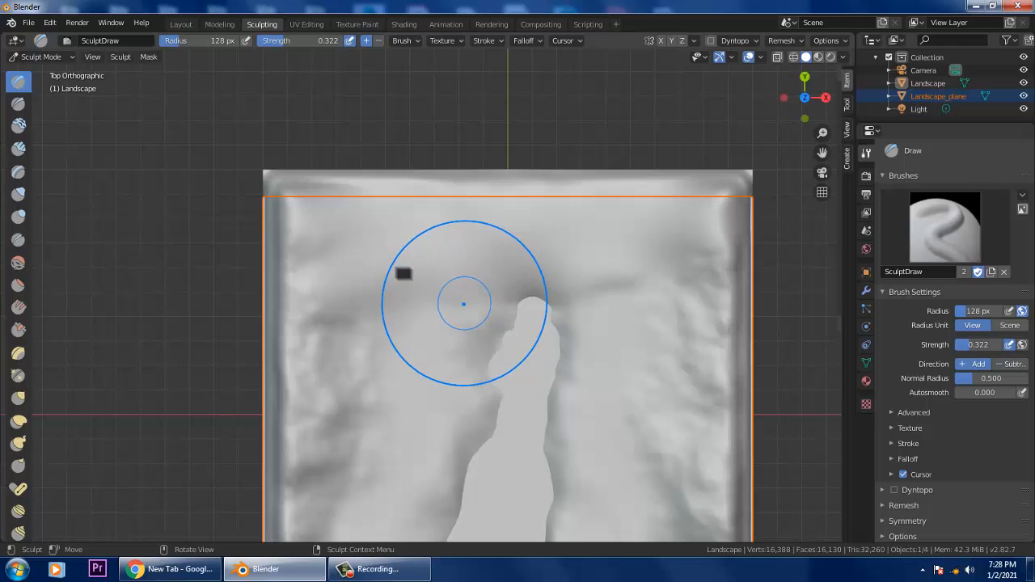
mouse_move(761, 348)
middle_mouse_down()
mouse_move(775, 257)
mouse_move(428, 272)
middle_mouse_up()
key("ctrl+z")
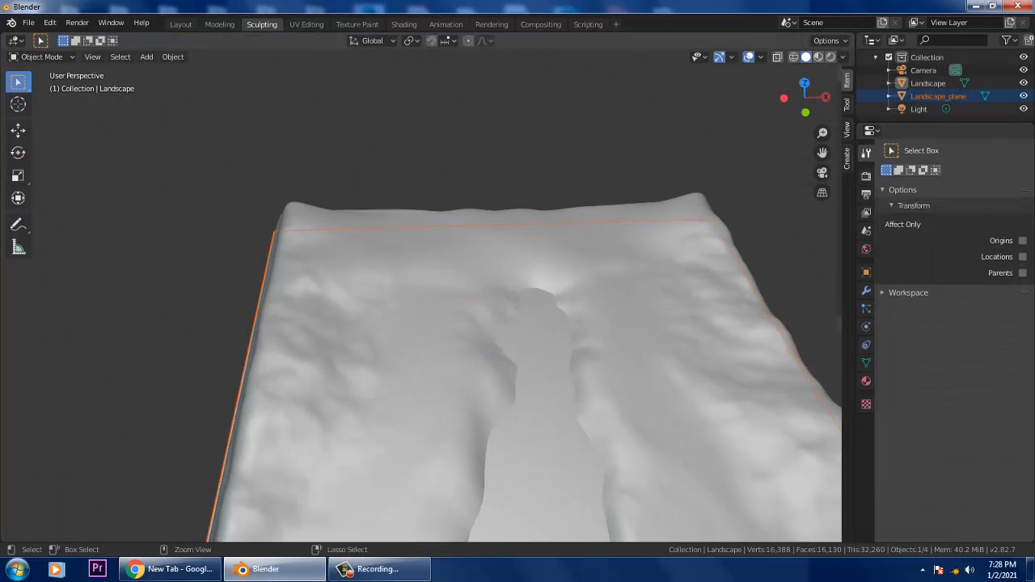
key("ctrl+shift+z")
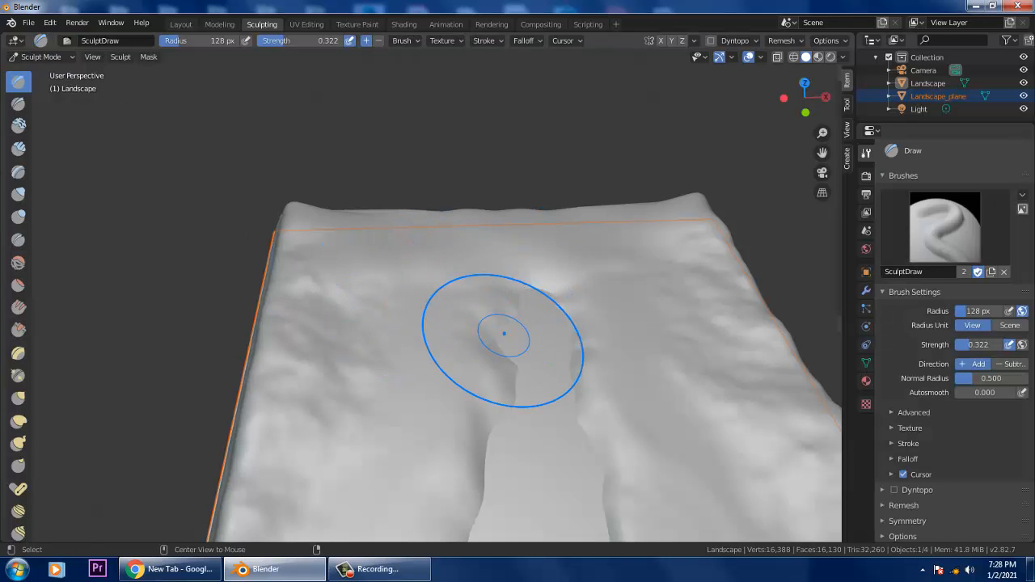
Switch to the Blob brush in top view and try a stroke on the terrain left of the river's upper end.
key("ctrl+KP_1")
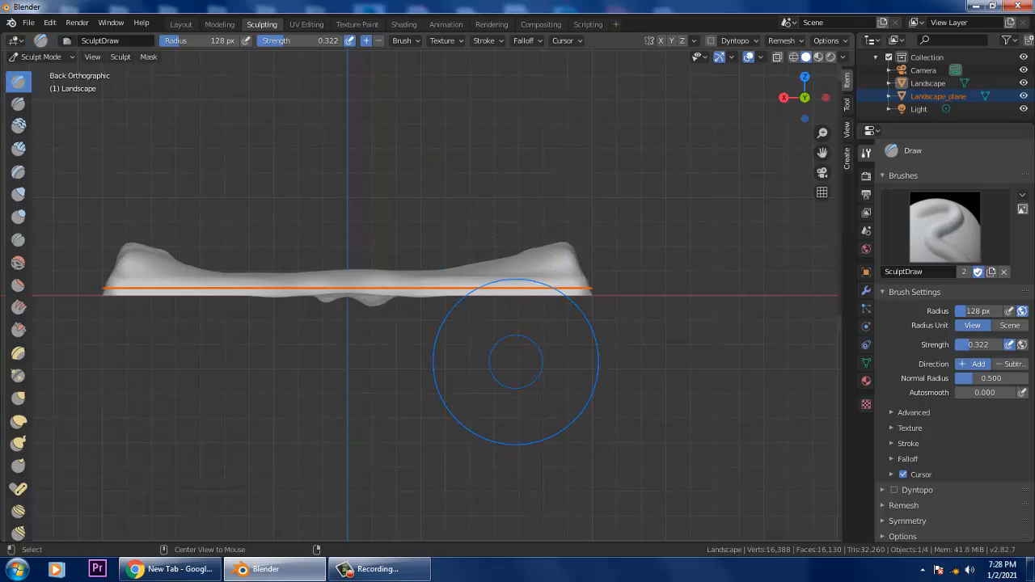
middle_click_drag(512, 350, 535, 396, "alt")
middle_click_drag(504, 263, 501, 382, "alt")
middle_click_drag(574, 186, 556, 305, "alt")
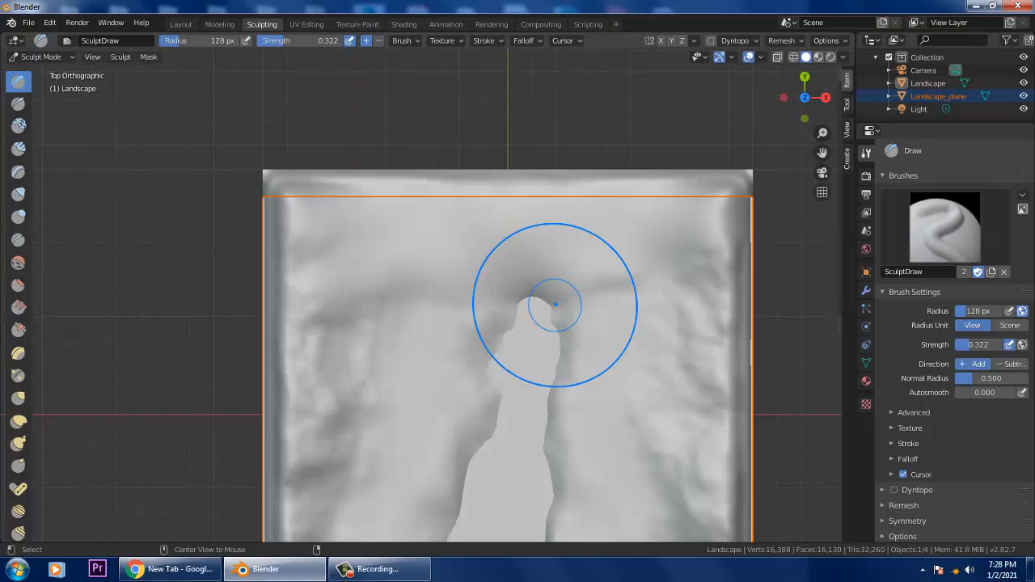
scroll(451, 278, "up", 1)
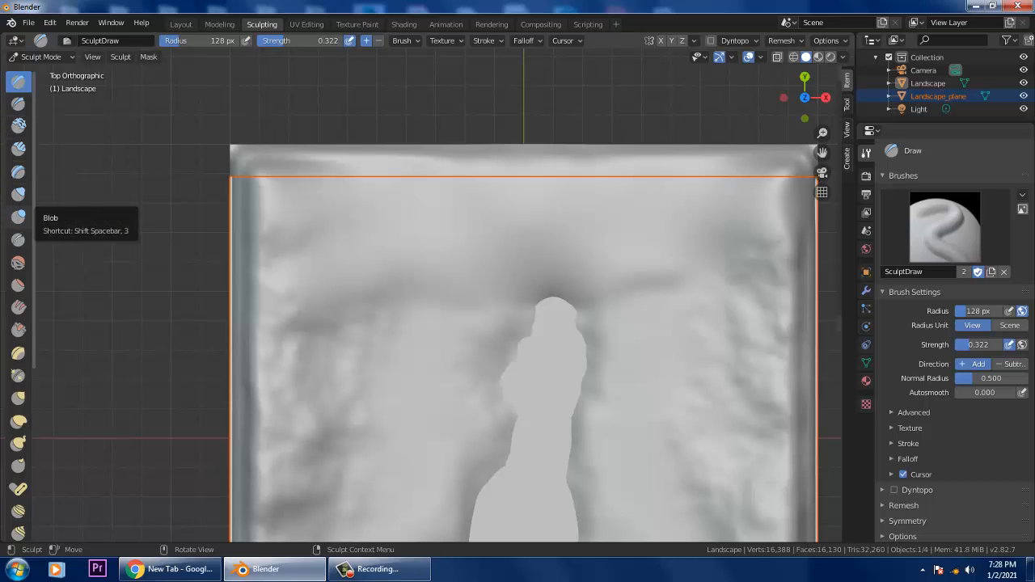
left_click(18, 216)
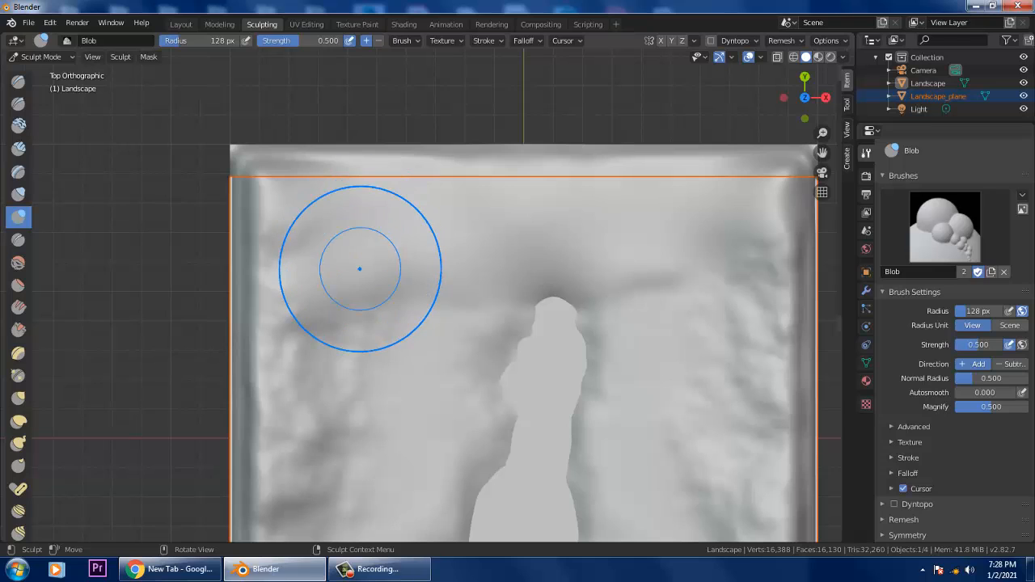
left_click_drag(366, 270, 377, 264)
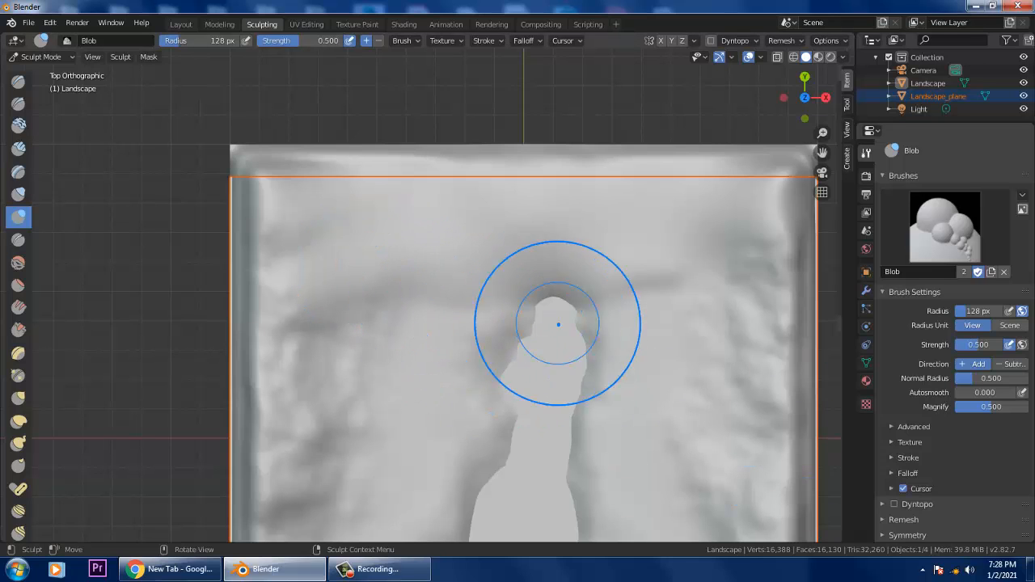
Enable Dyntopo for the Landscape mesh and set its detailing method to Constant Detail.
middle_click_drag(555, 323, 490, 255, "shift")
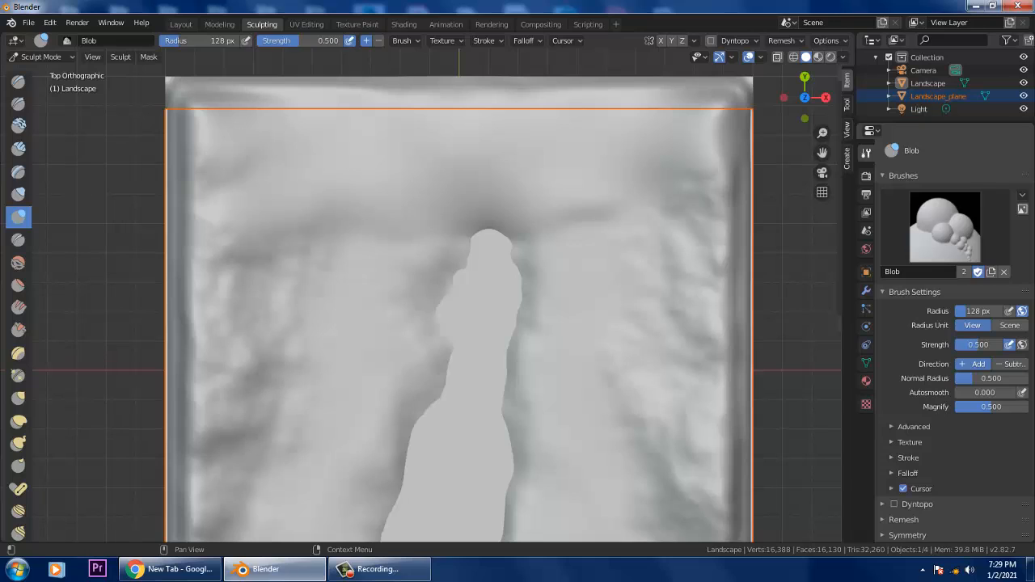
left_click(914, 504)
key("ctrl+d")
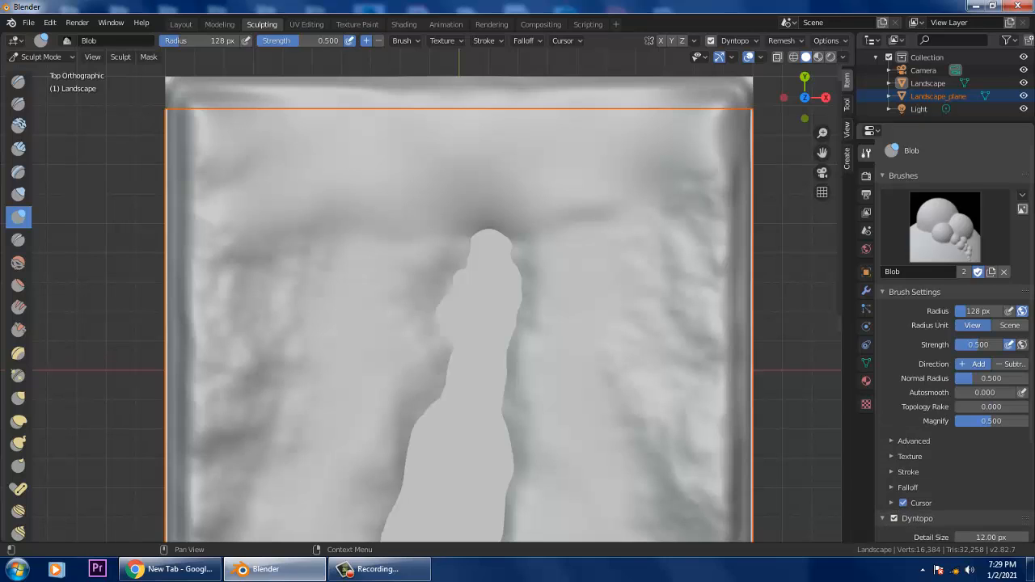
scroll(970, 485, "down", 2)
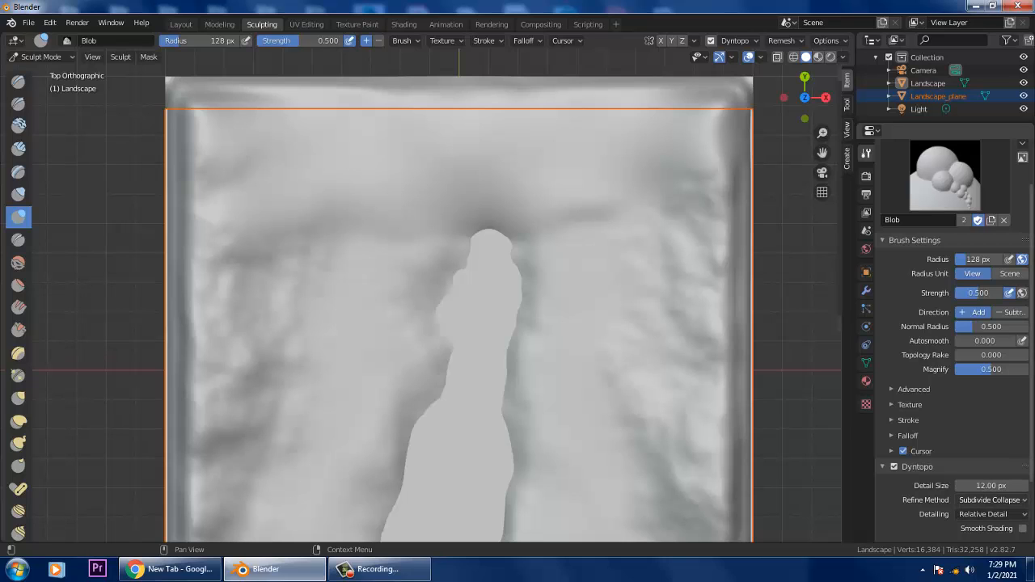
left_click(991, 514)
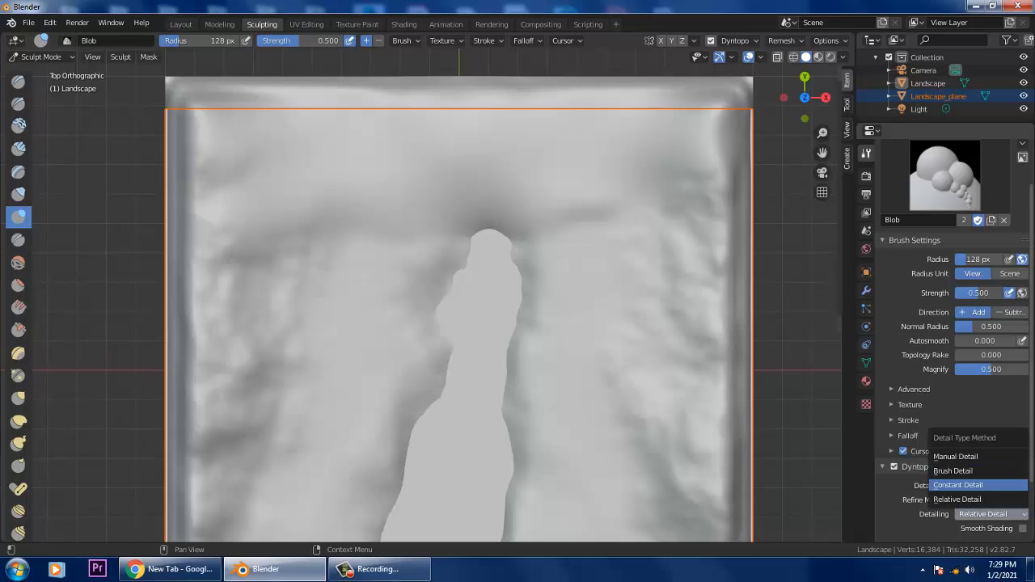
left_click(963, 485)
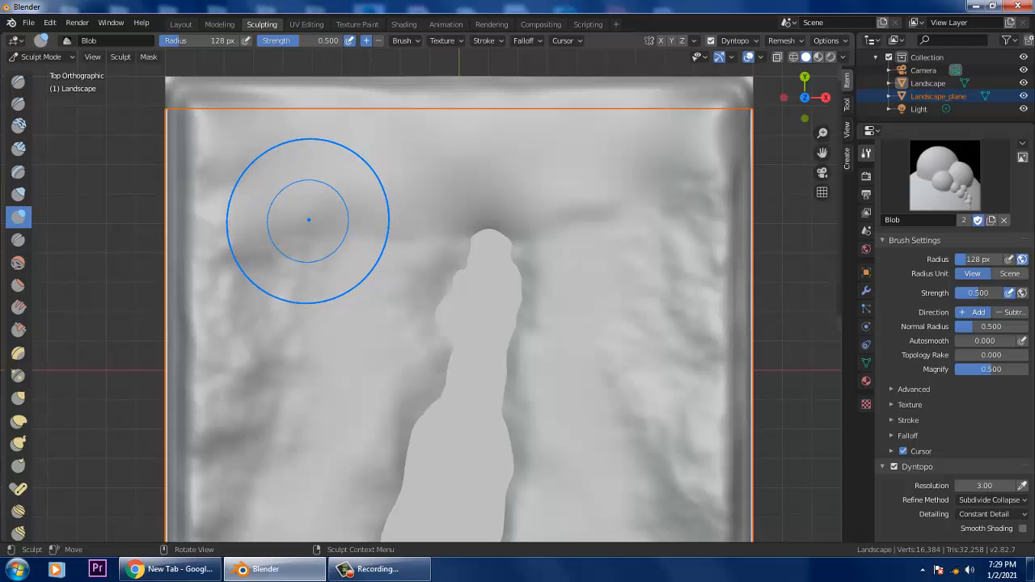
Reduce the Blob brush radius to 82 px, try a stroke on the terrain's upper-left area, and undo it.
key("bracketleft")
key("bracketleft")
key("bracketleft")
key("bracketleft")
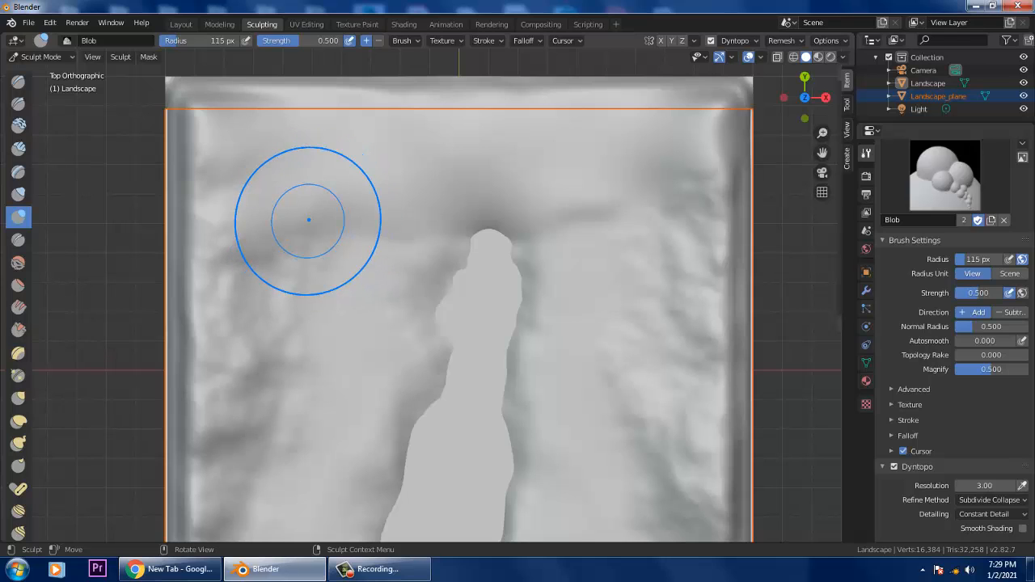
mouse_move(314, 220)
left_mouse_down()
mouse_move(267, 267)
mouse_move(319, 250)
mouse_move(331, 222)
left_mouse_up()
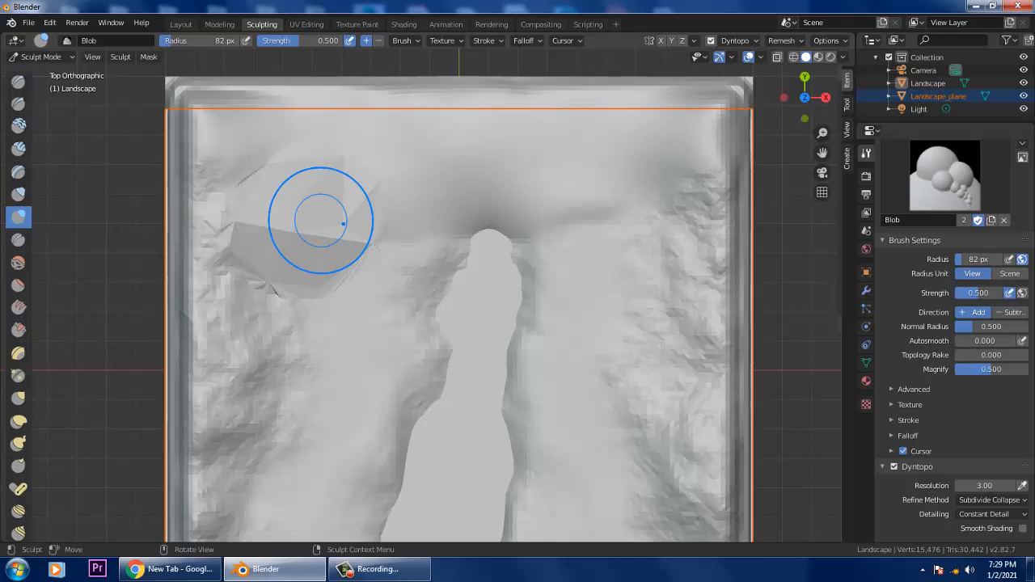
key("ctrl+z")
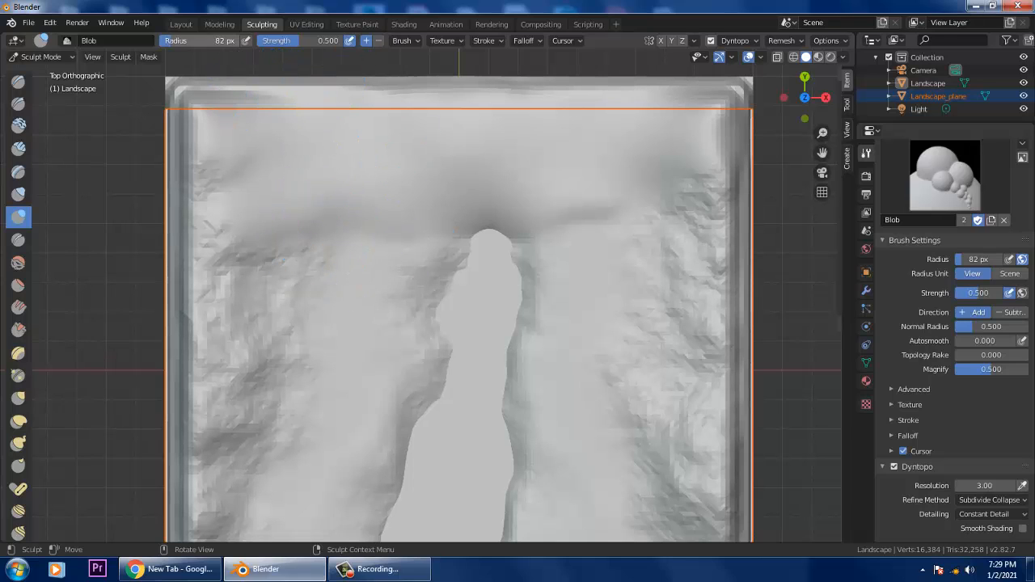
Set the Blob strength to 0.330, try another stroke left of the river's upper end in perspective view, and undo it.
left_click_drag(309, 40, 314, 40)
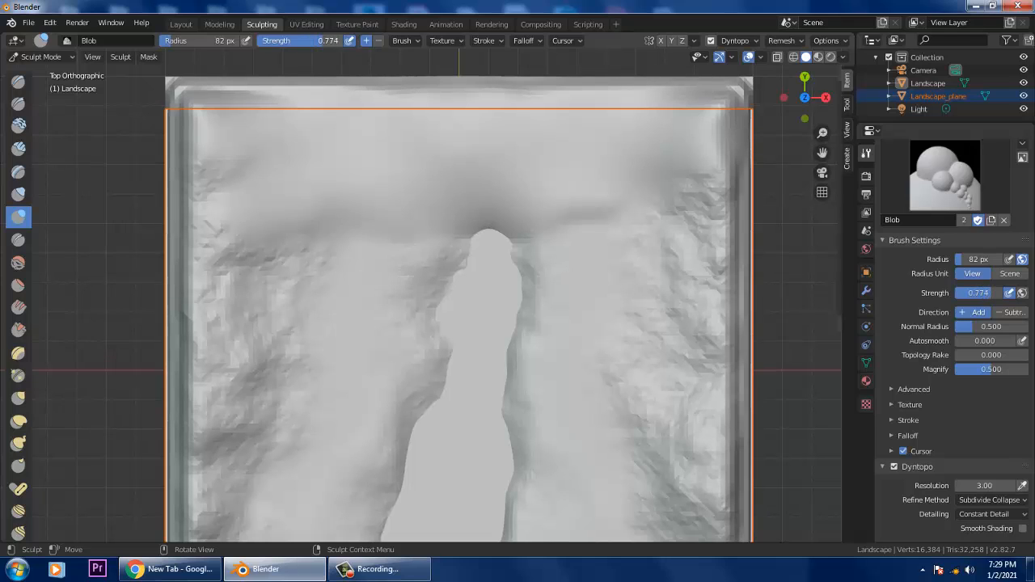
left_click_drag(309, 41, 291, 40)
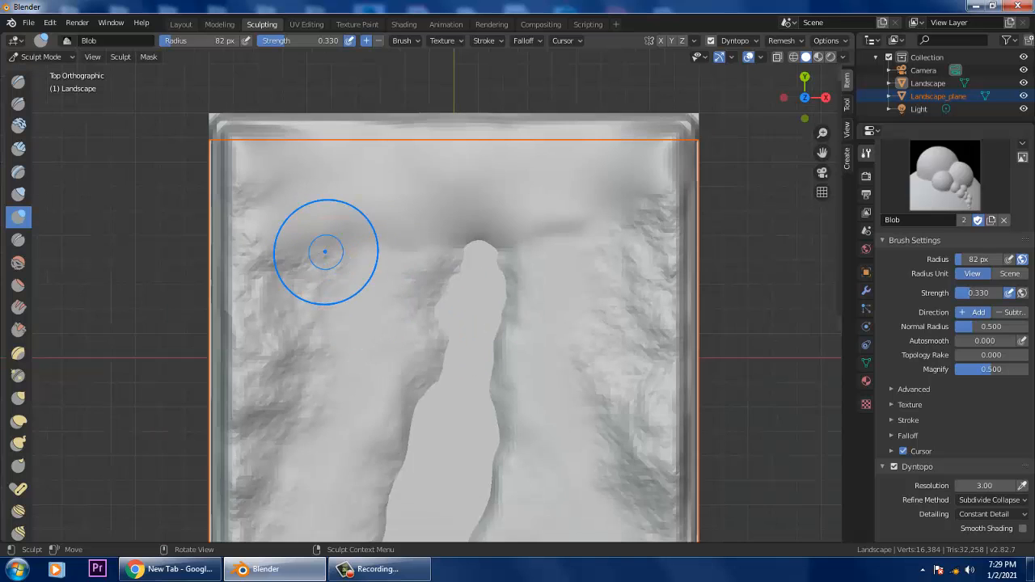
middle_click_drag(323, 240, 435, 224)
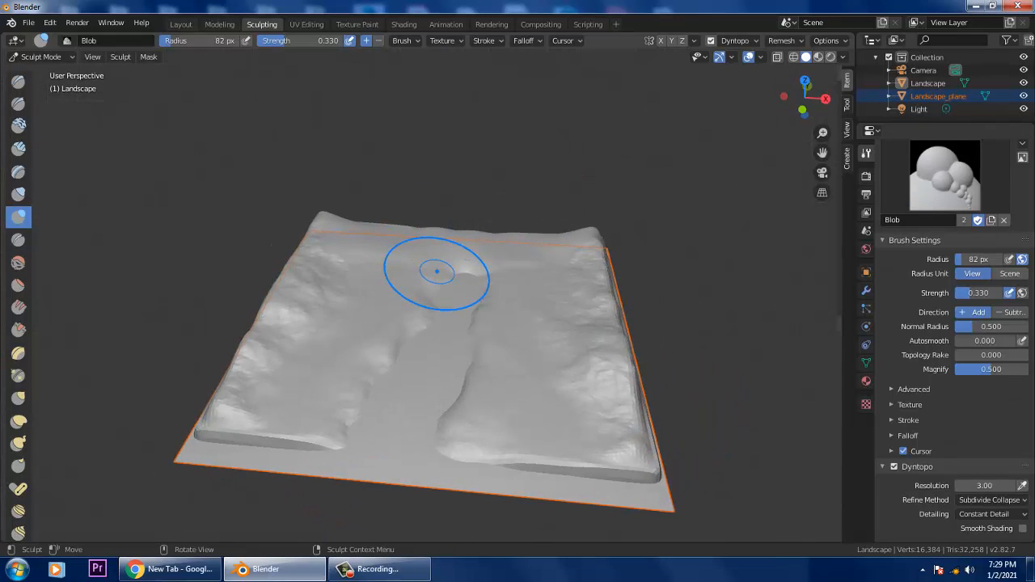
middle_click_drag(368, 268, 370, 344)
scroll(356, 257, "up", 2)
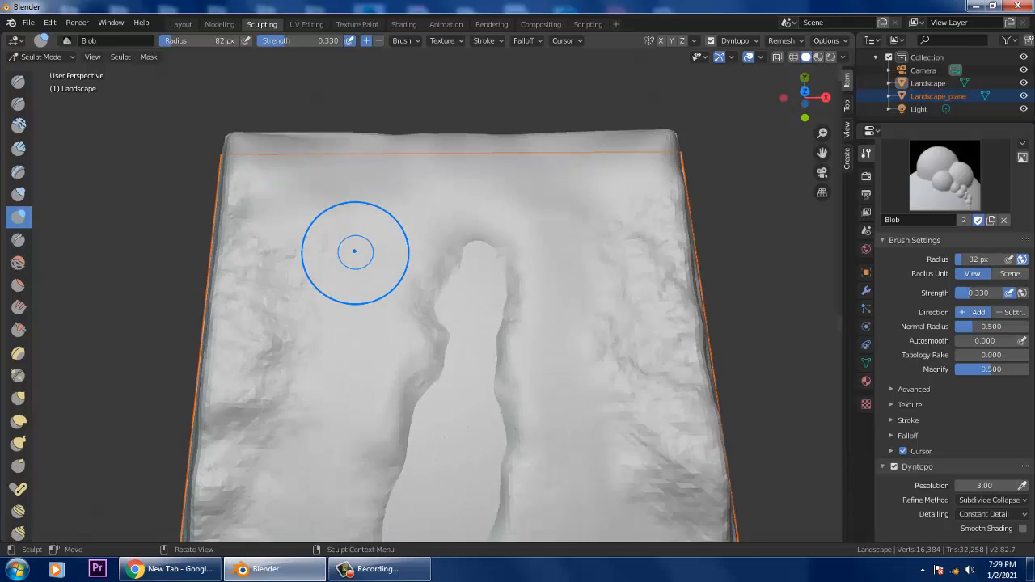
left_click_drag(353, 245, 346, 211)
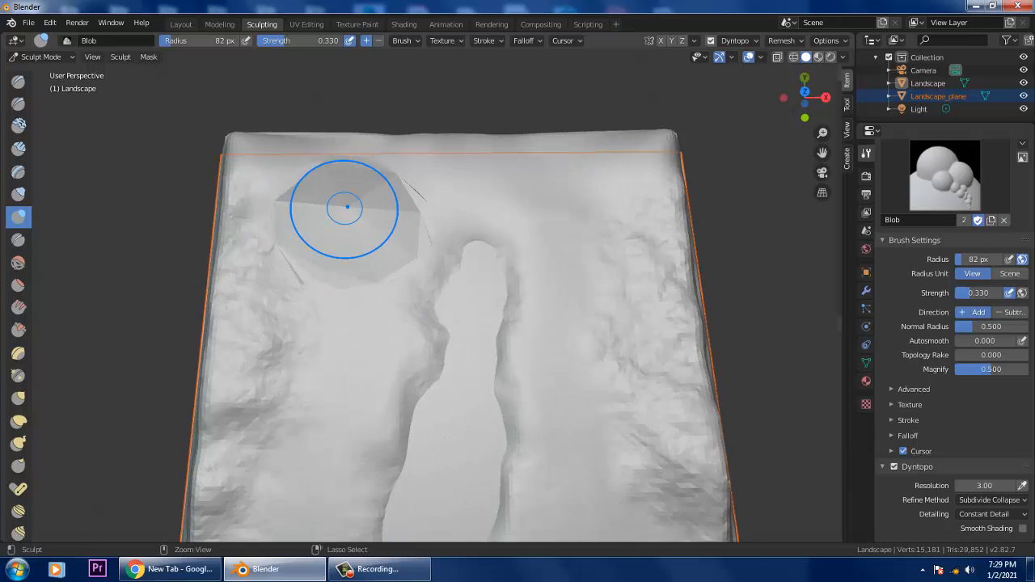
key("ctrl+z")
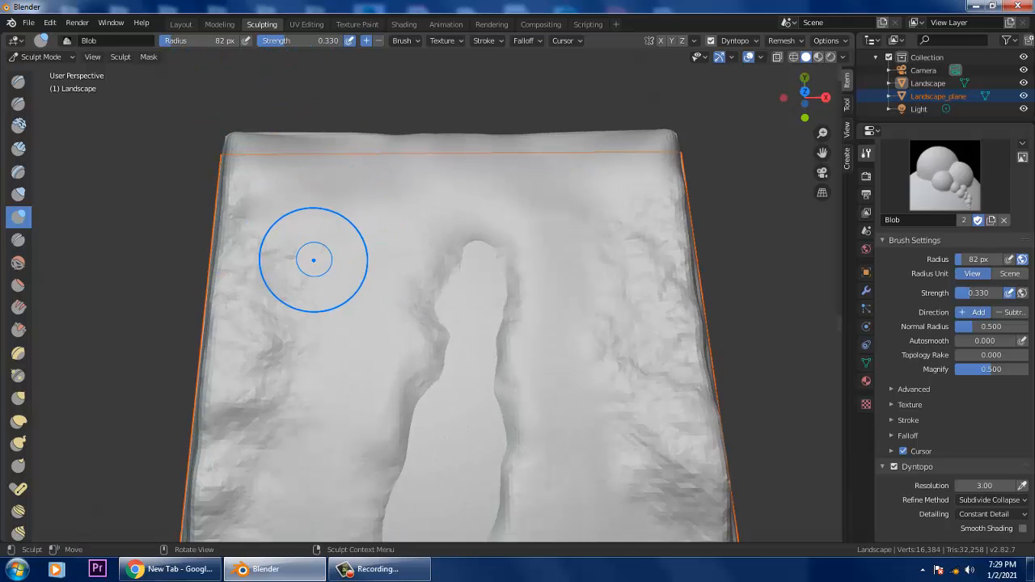
Reduce the Blob radius to 58 px, try a stroke on the upper-left terrain, and undo it.
key("f")
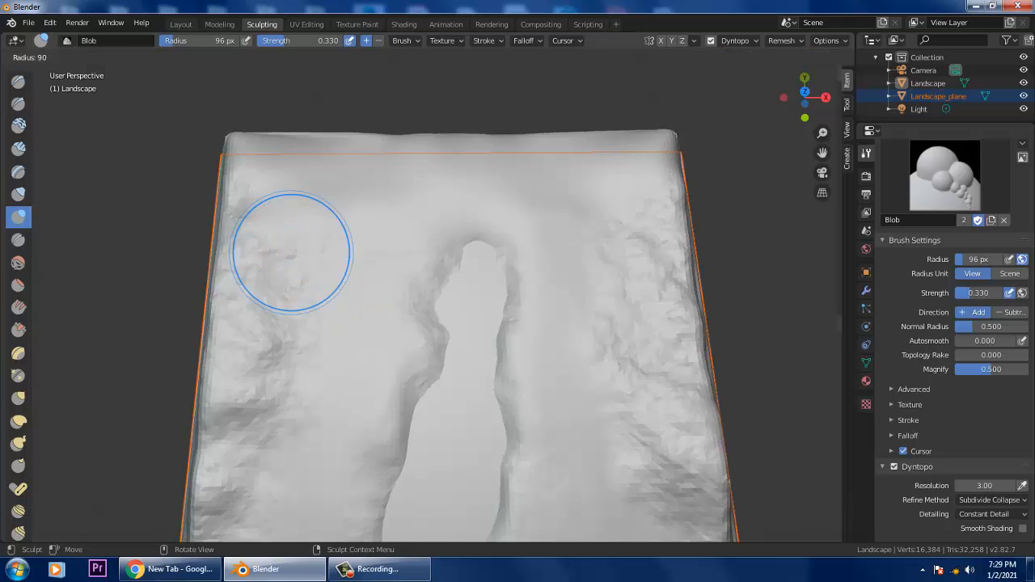
left_click(288, 258)
key("f")
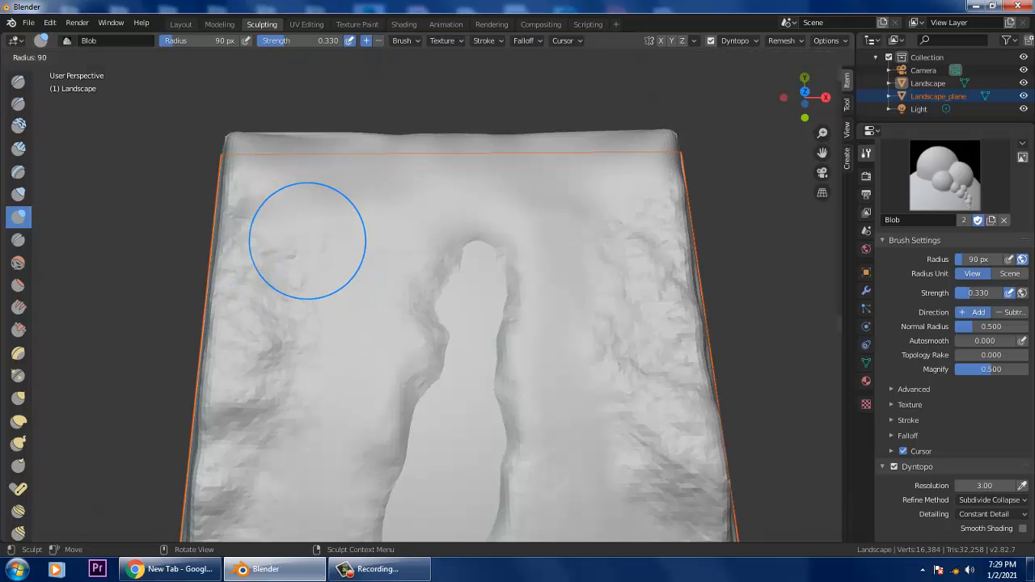
left_click(374, 241)
key("f")
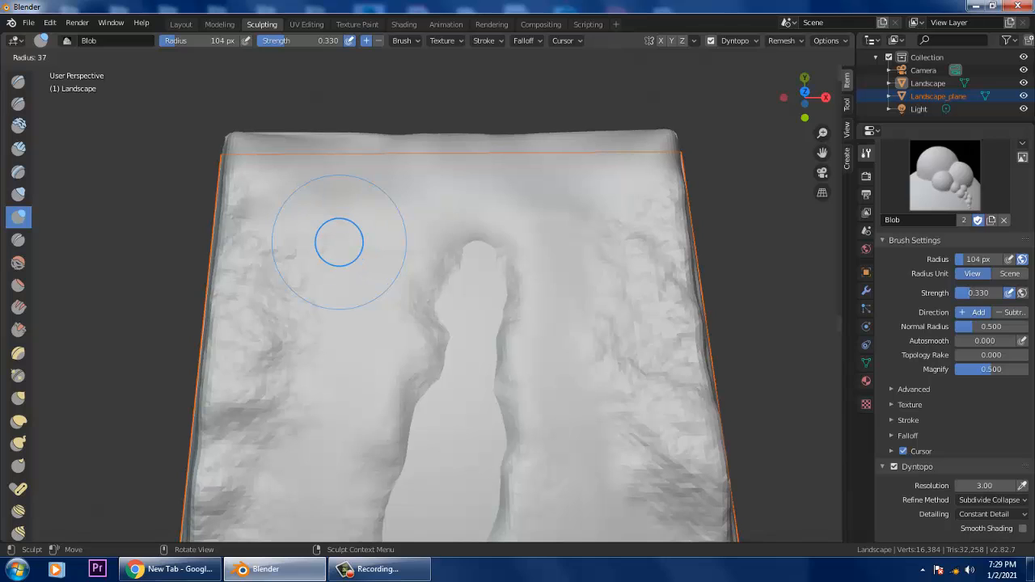
left_click(317, 218)
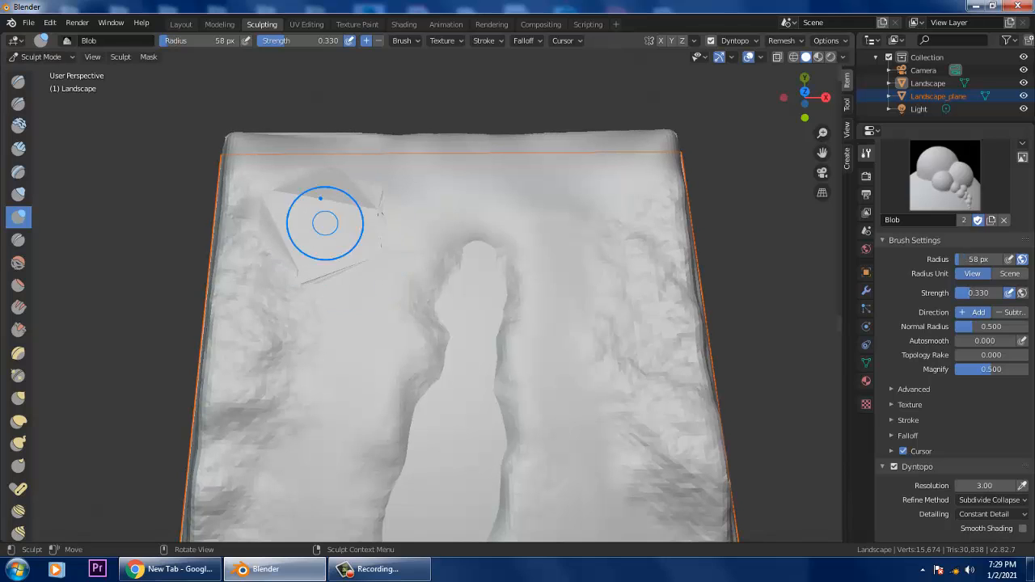
mouse_move(326, 223)
middle_mouse_down()
mouse_move(327, 151)
mouse_move(328, 178)
middle_mouse_up()
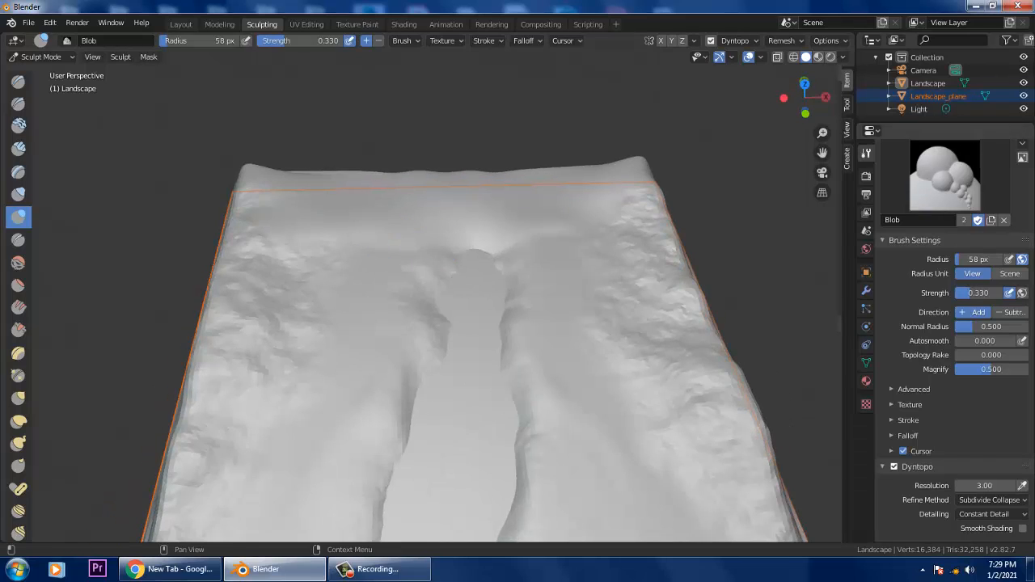
Disable Dyntopo and return to top view, framed on the terrain's upper-left area beside the river.
key("ctrl+d")
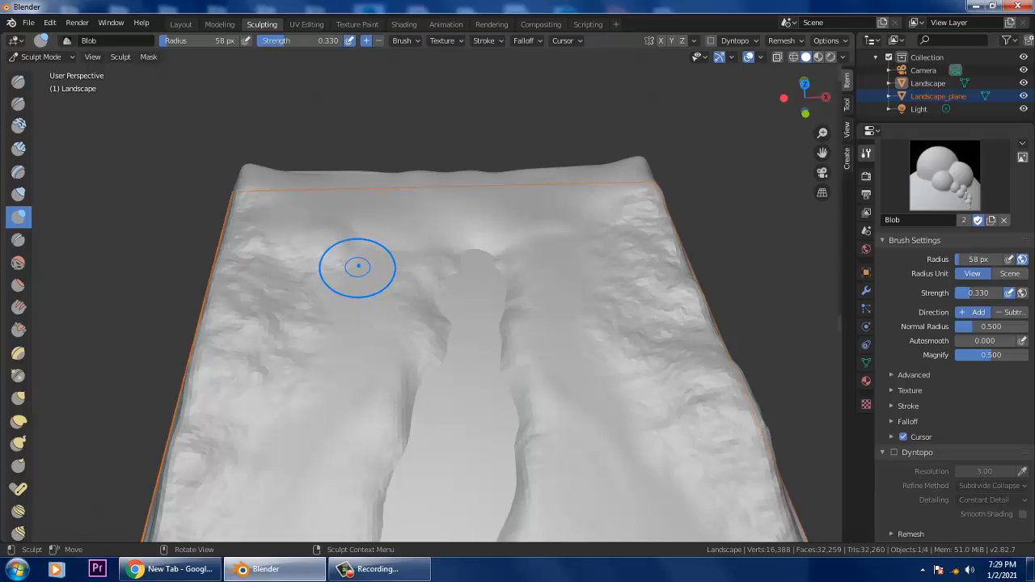
middle_click_drag(464, 234, 468, 310, "alt")
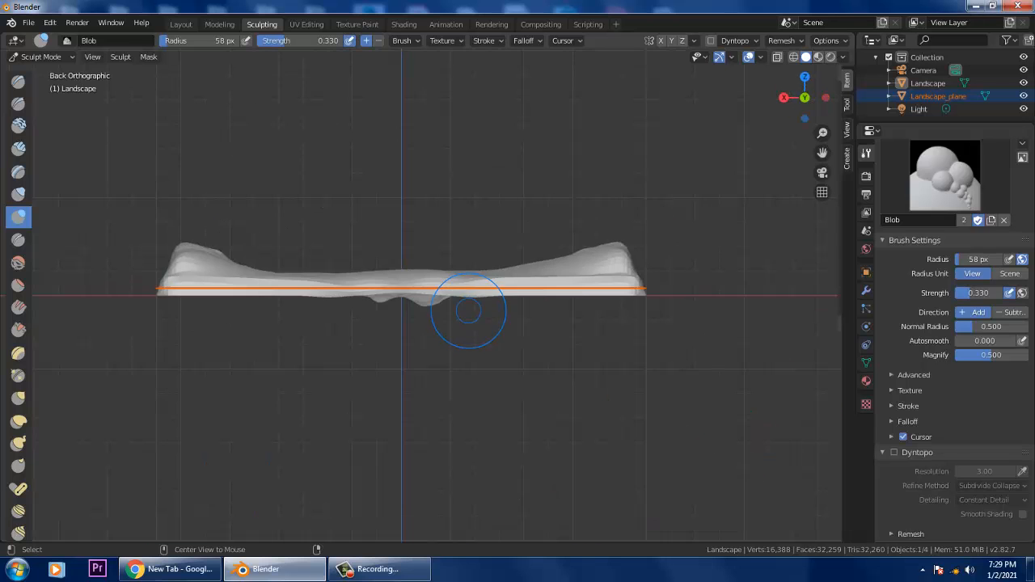
middle_click_drag(603, 254, 568, 398, "alt")
scroll(238, 178, "up", 2)
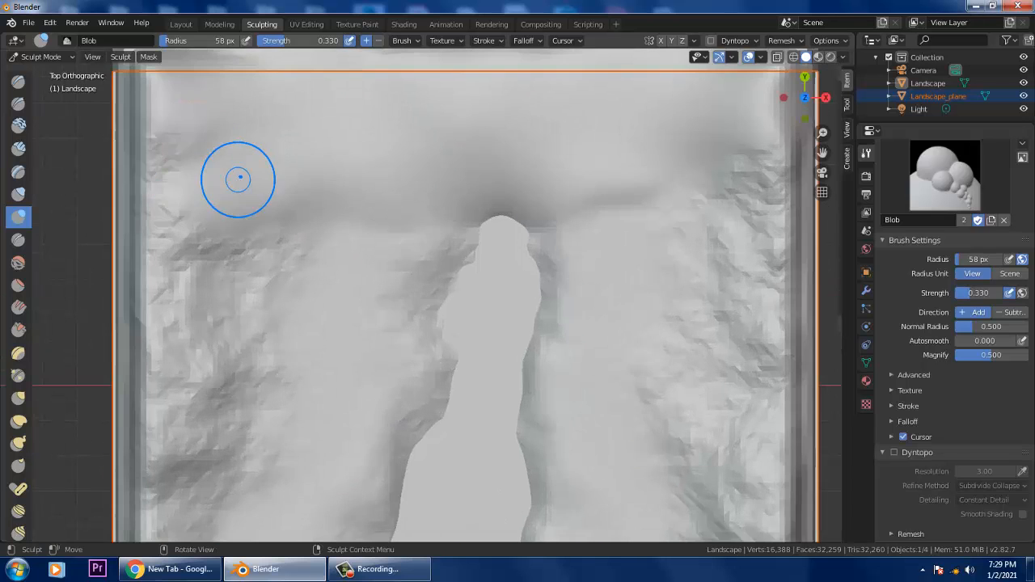
middle_click_drag(347, 225, 398, 283, "shift")
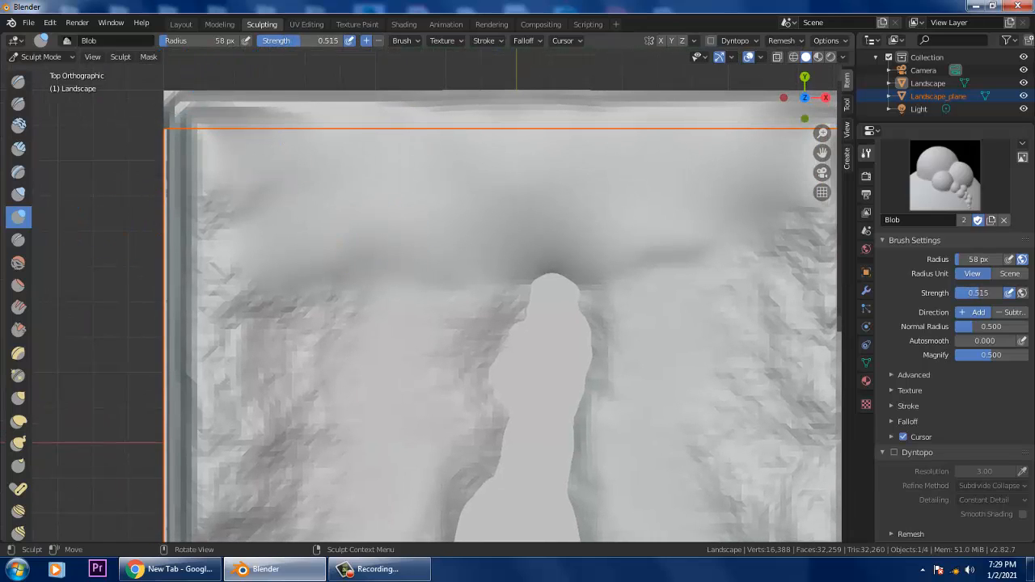
Raise a rounded mound left of the river's upper end using the Blob brush at strength 0.826 and radius 78 px.
left_click_drag(301, 41, 328, 40)
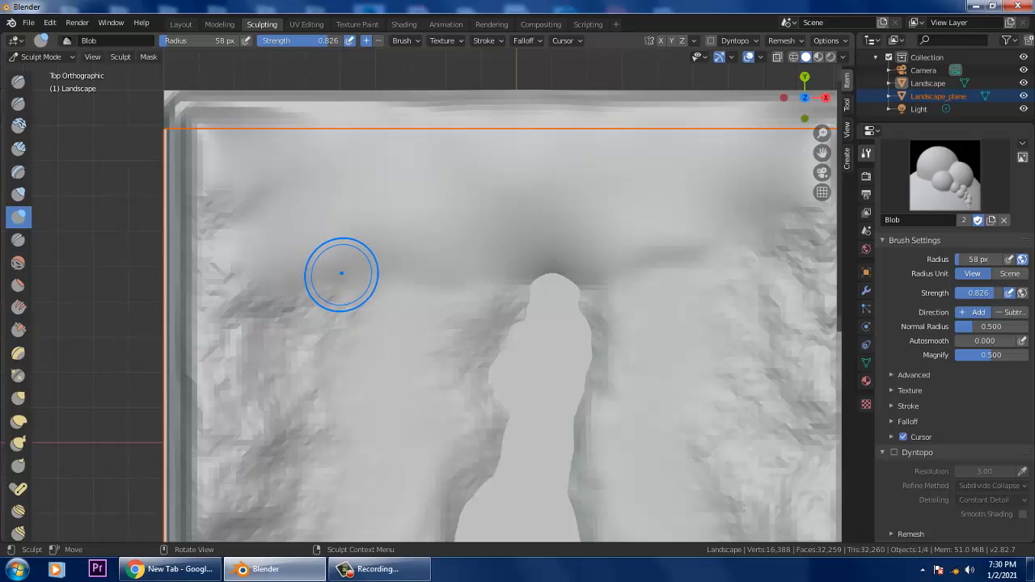
key("f")
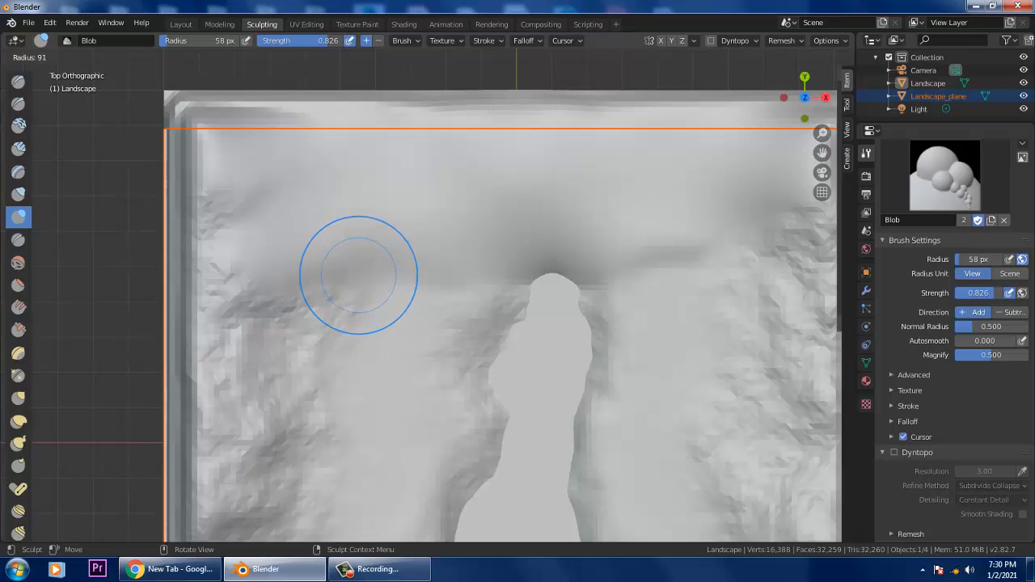
left_click(380, 274)
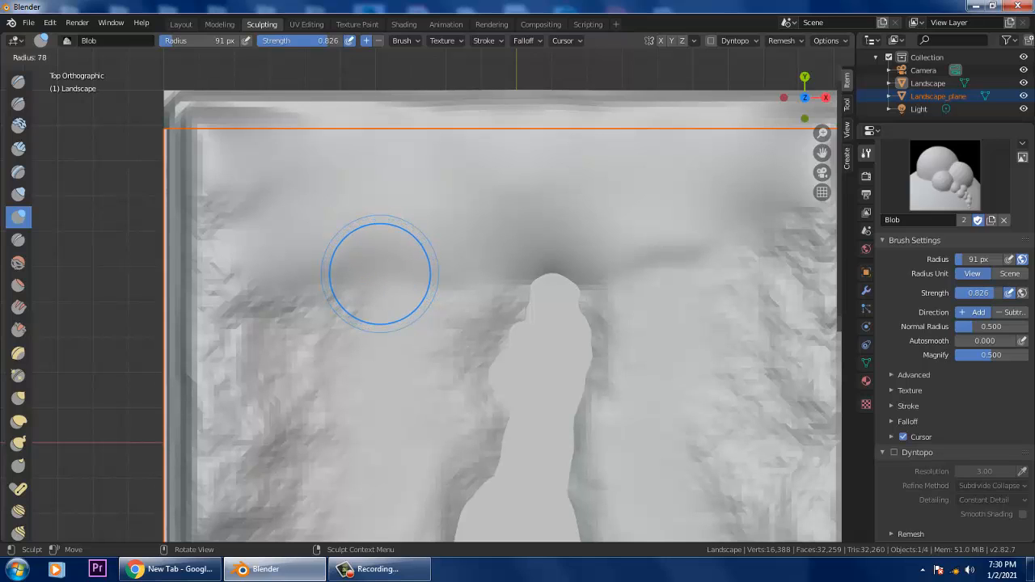
left_click(317, 274)
mouse_move(317, 274)
left_mouse_down()
mouse_move(307, 277)
mouse_move(356, 271)
mouse_move(343, 279)
left_mouse_up()
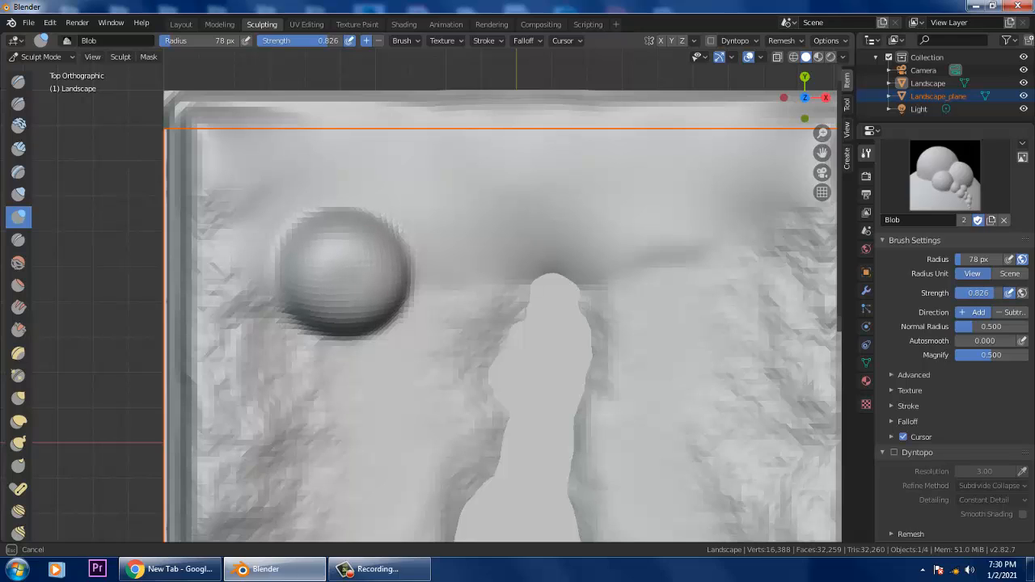
left_click_drag(344, 279, 346, 274)
Set the Blob radius to 64 px and build a smaller bulge on top of the mound.
key("f")
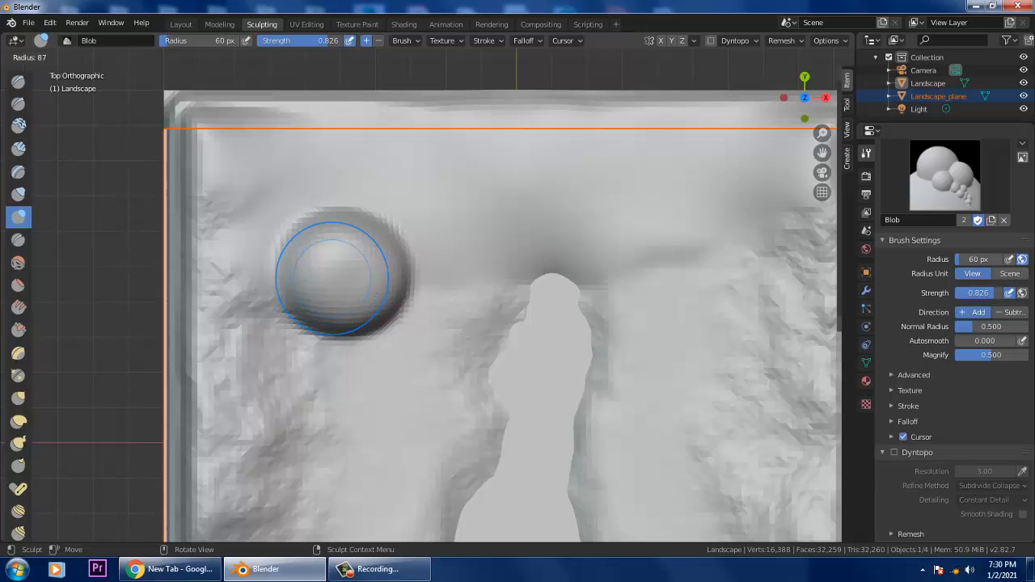
left_click(374, 279)
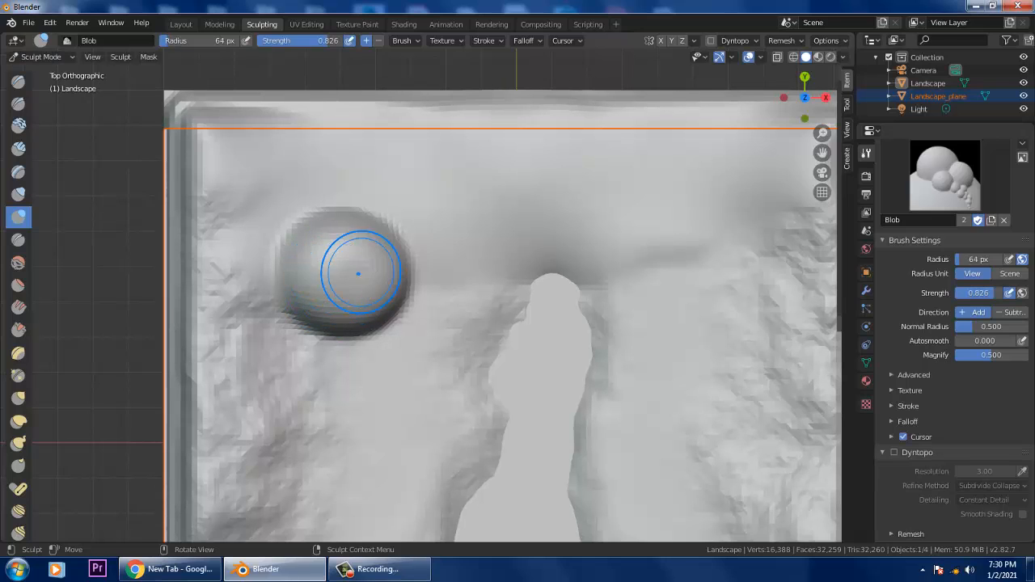
left_click_drag(358, 273, 345, 275)
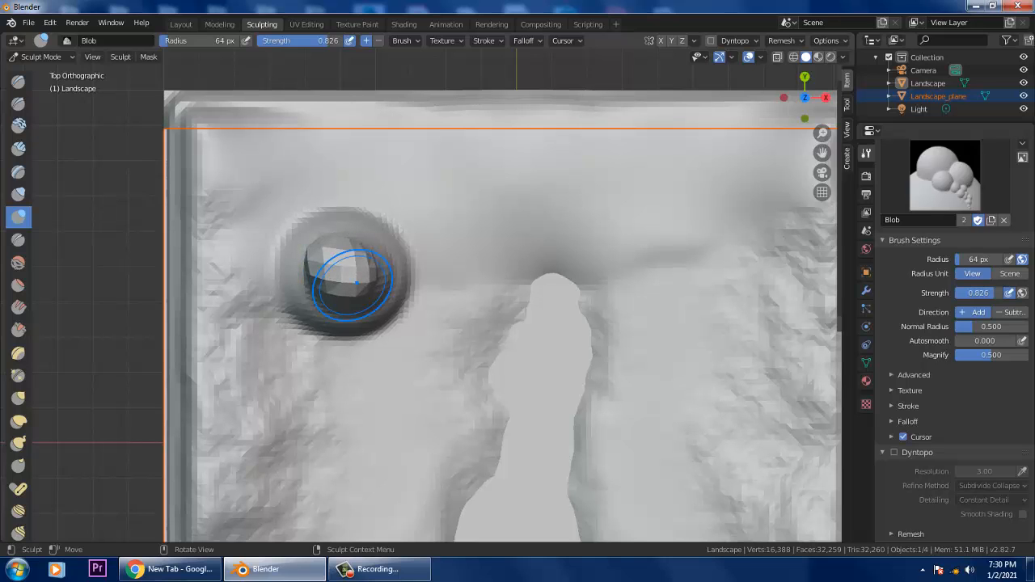
Smooth the tall mound left of the river's upper end into a tapered peak.
mouse_move(441, 354)
middle_mouse_down()
mouse_move(442, 134)
mouse_move(441, 222)
middle_mouse_up()
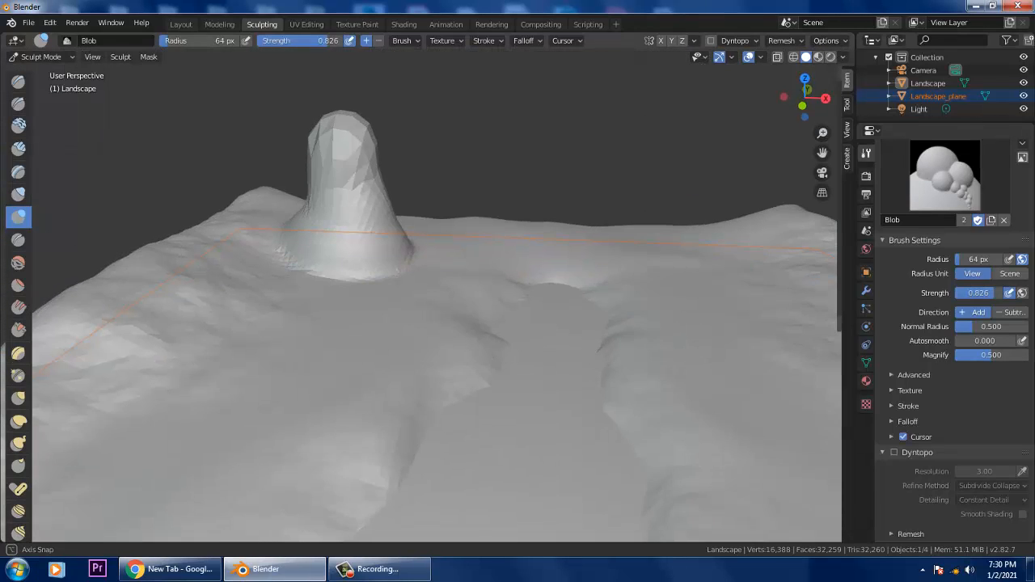
left_click_drag(368, 159, 316, 136, "shift")
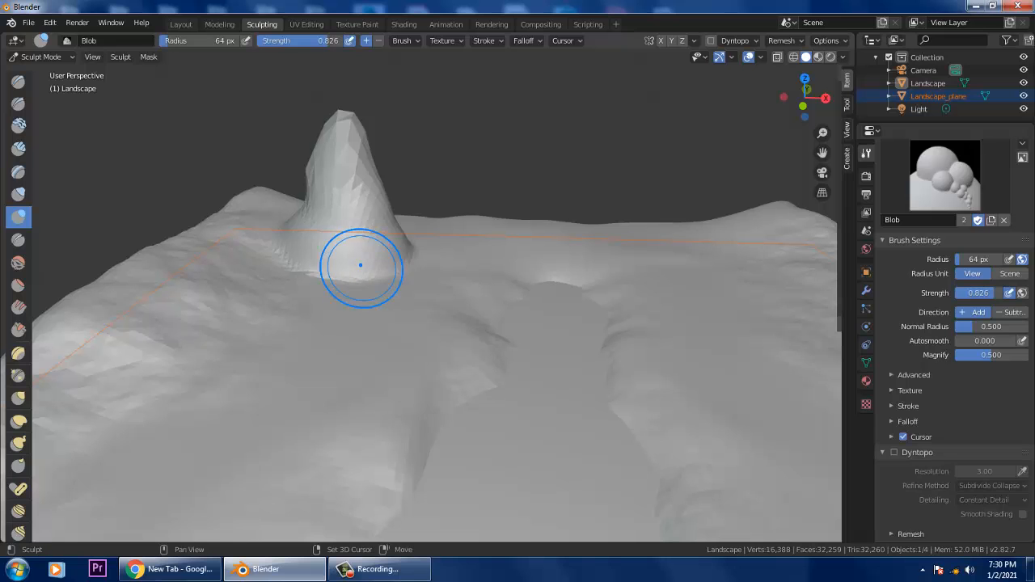
middle_click_drag(354, 263, 360, 347)
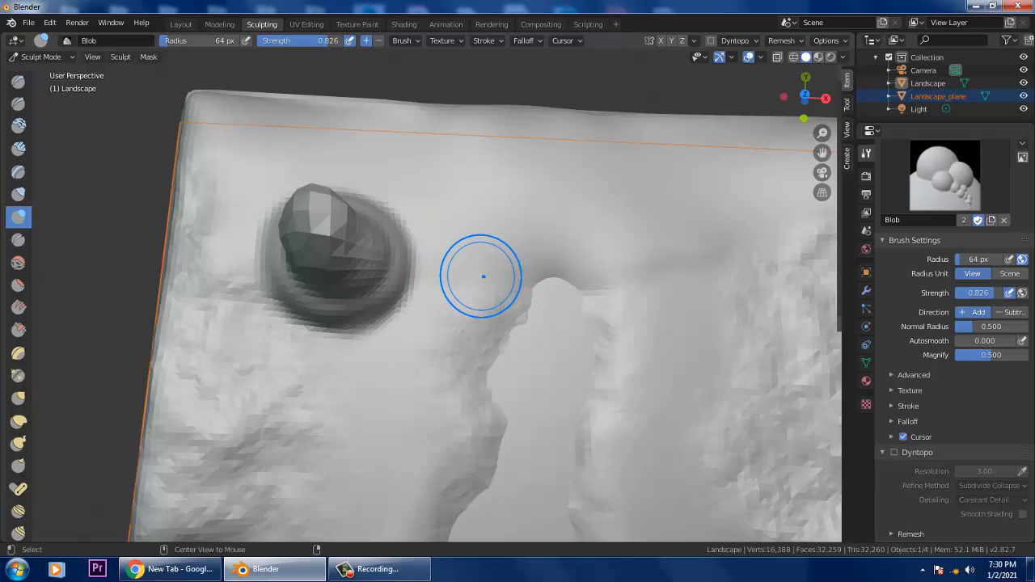
Set the Blob radius to 198 px and raise a large rounded mound in top view just behind the river's upper end.
key("KP_1")
key("KP_7")
scroll(486, 301, "up", 2)
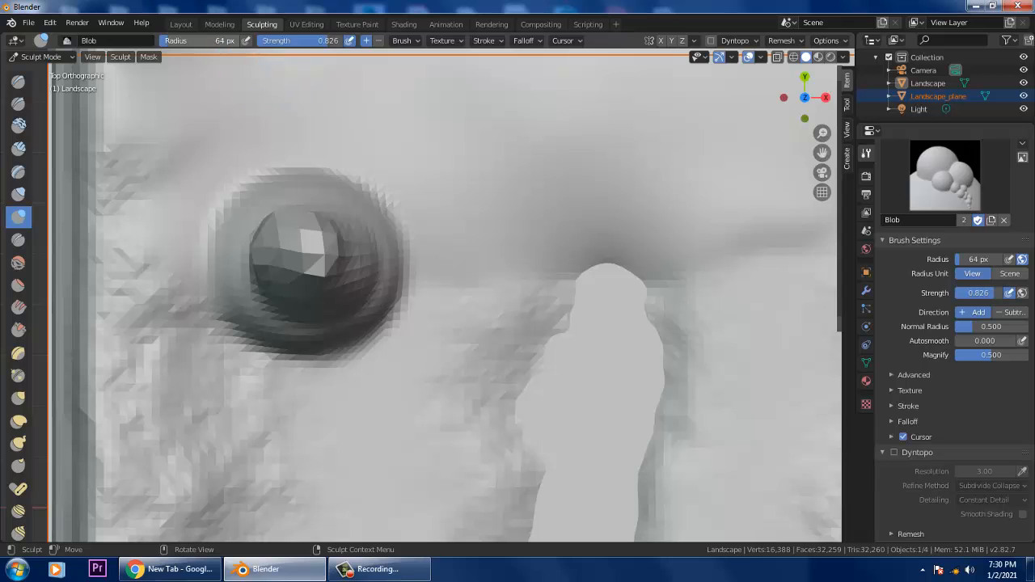
mouse_move(184, 41)
left_mouse_down()
mouse_move(221, 40)
mouse_move(196, 41)
left_mouse_up()
left_click_drag(193, 41, 192, 41)
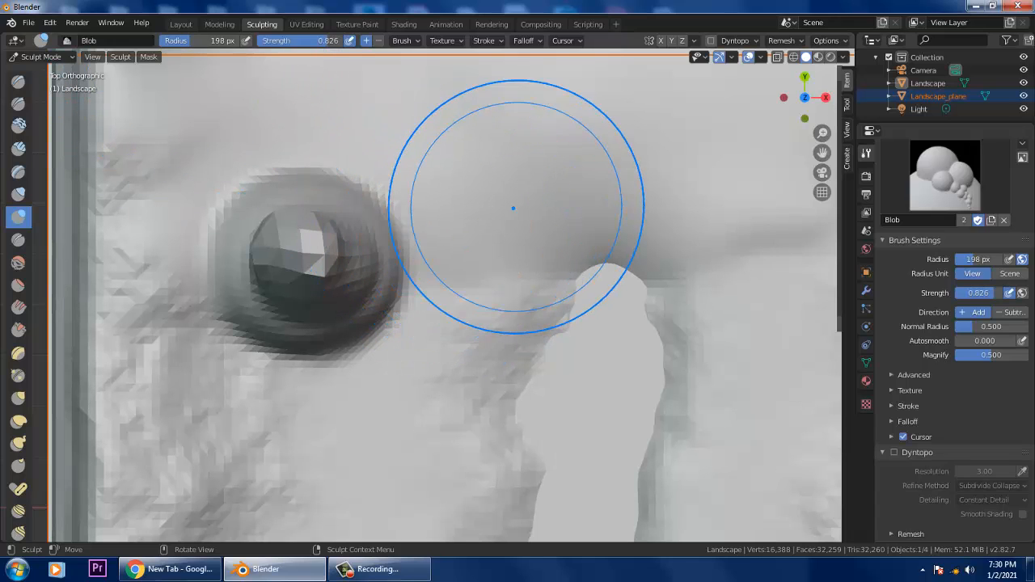
left_click_drag(516, 202, 532, 178)
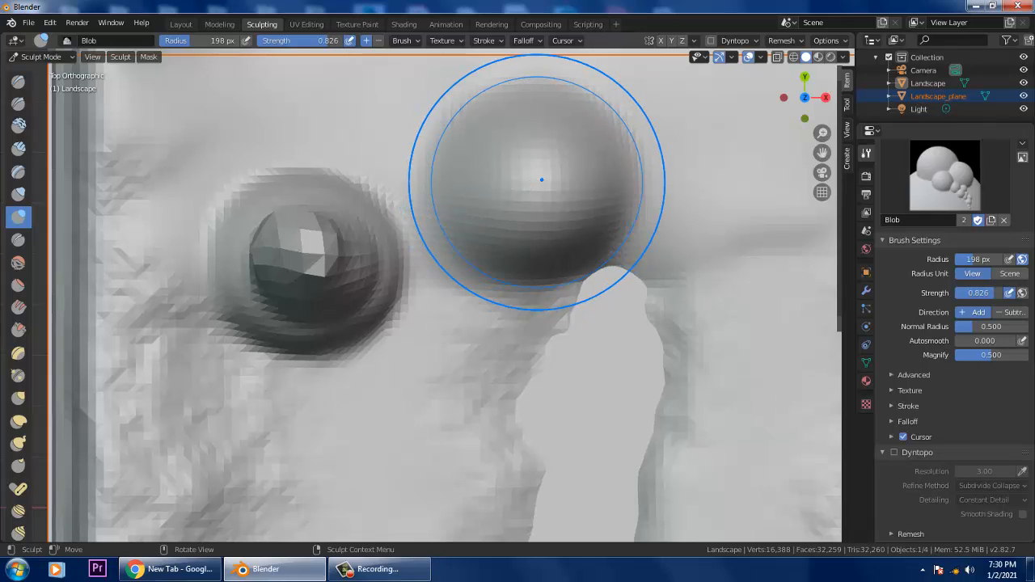
Set the Blob radius to 118 px and build a smaller peak on top of the mound at the river's upper end.
key("f")
left_click(490, 183)
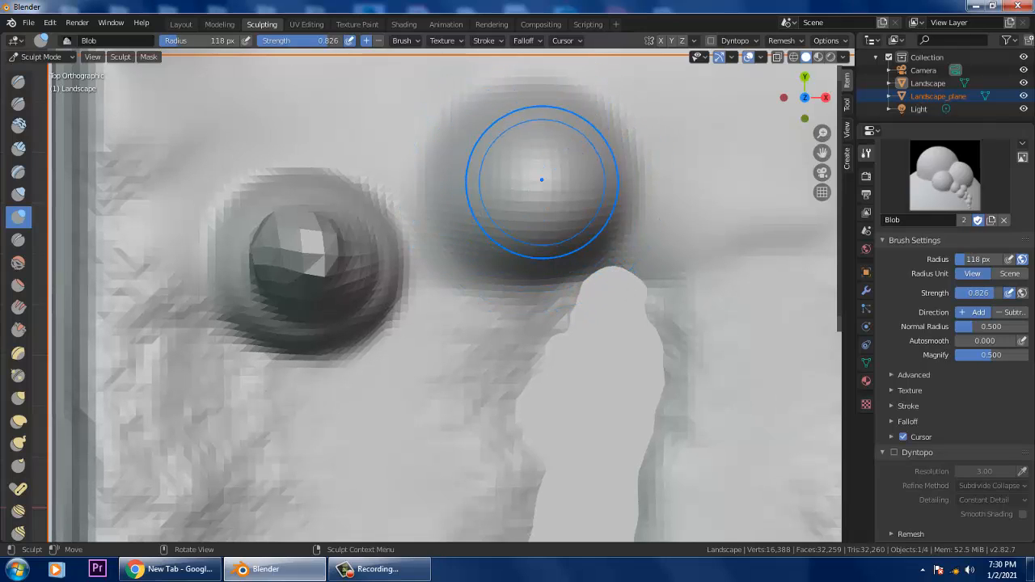
left_click_drag(536, 171, 531, 177)
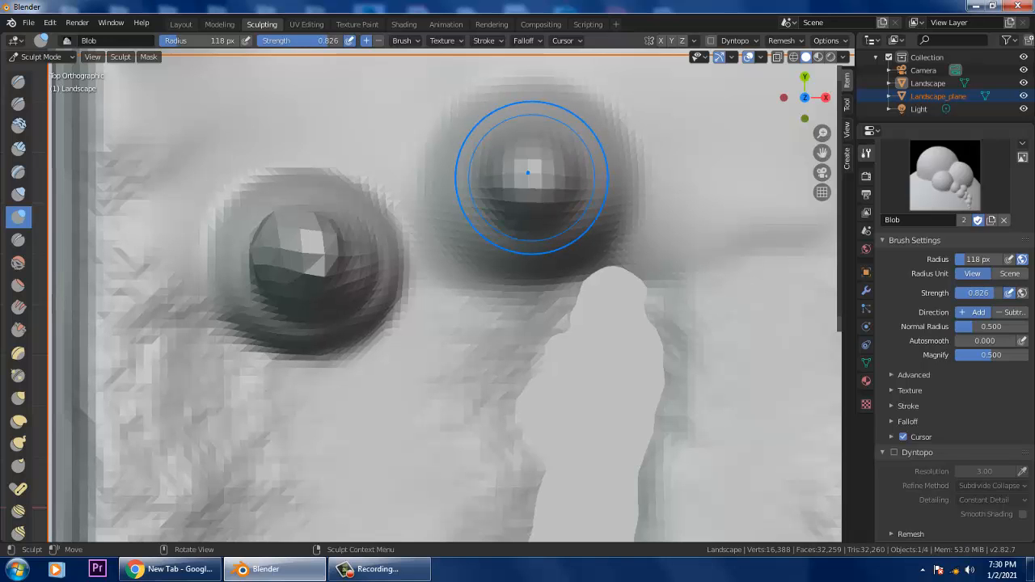
mouse_move(528, 172)
middle_mouse_down()
mouse_move(558, 194)
mouse_move(534, 134)
middle_mouse_up()
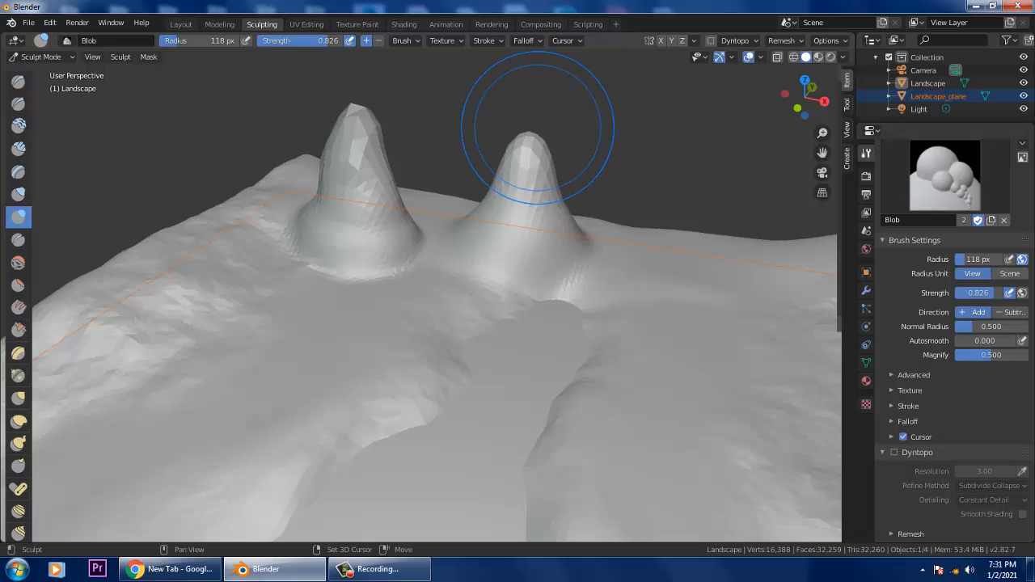
Add a bulge with the Blob brush to the front-left slope of the mound at the river's upper end.
scroll(534, 197, "down", 3)
middle_click_drag(529, 199, 563, 225)
scroll(469, 257, "up", 2)
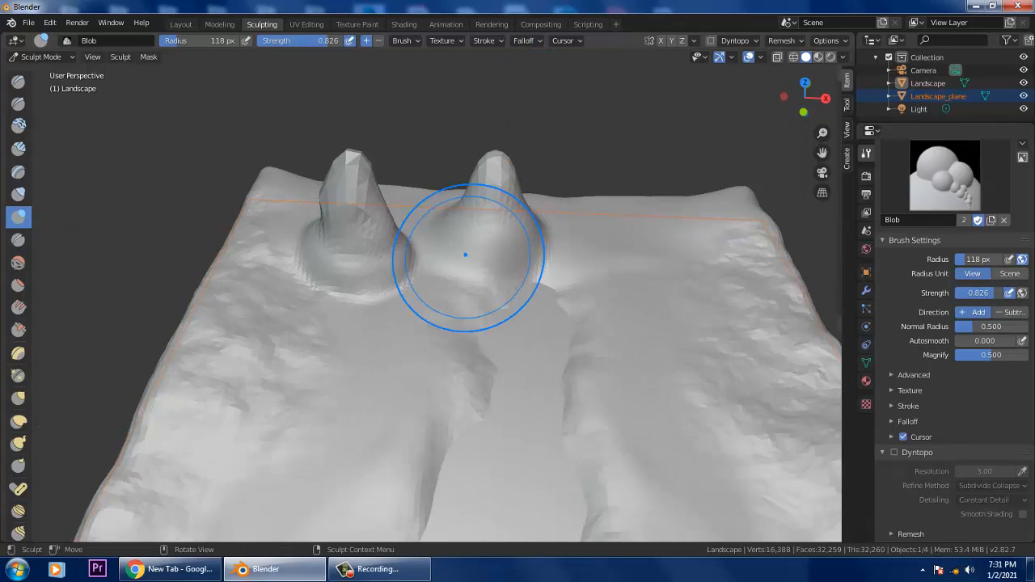
scroll(465, 255, "up", 1)
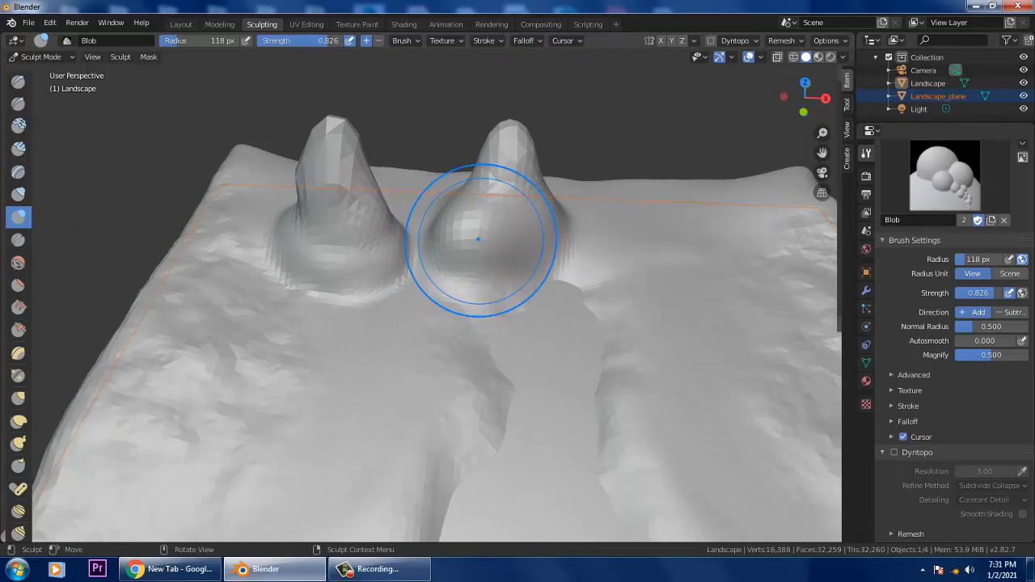
Raise a rounded mound right of the river's upper end with Blob strokes at radius 118 px and 117 px.
mouse_move(550, 257)
middle_mouse_down()
mouse_move(520, 208)
mouse_move(651, 319)
middle_mouse_up()
middle_click_drag(652, 230, 458, 237, "shift")
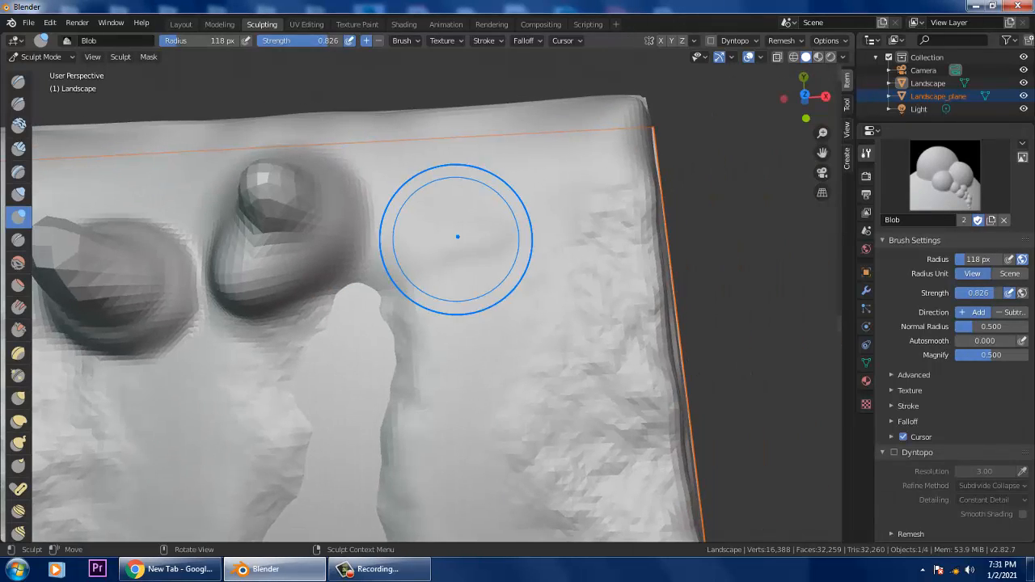
scroll(457, 238, "up", 2)
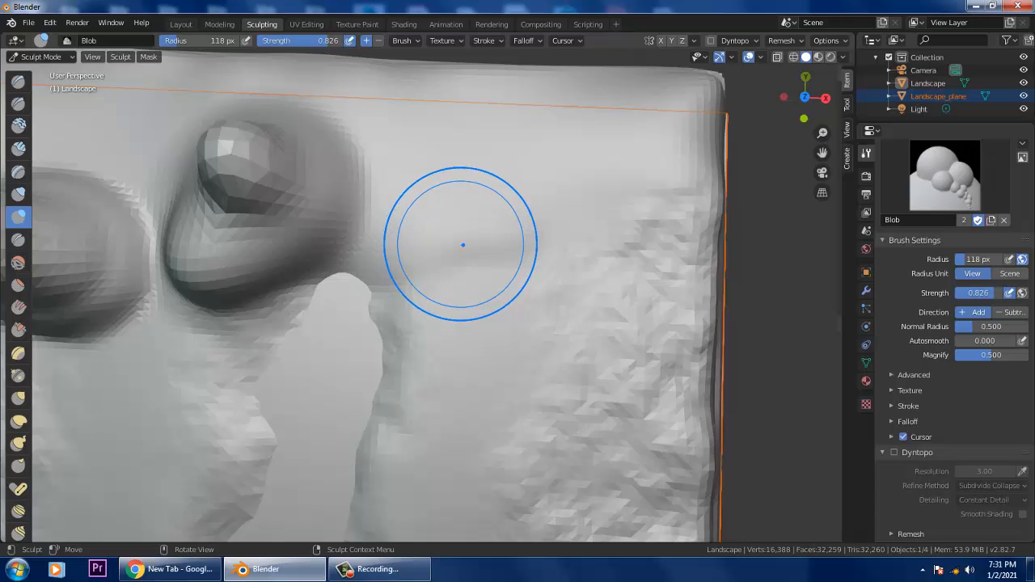
left_click_drag(463, 244, 468, 243)
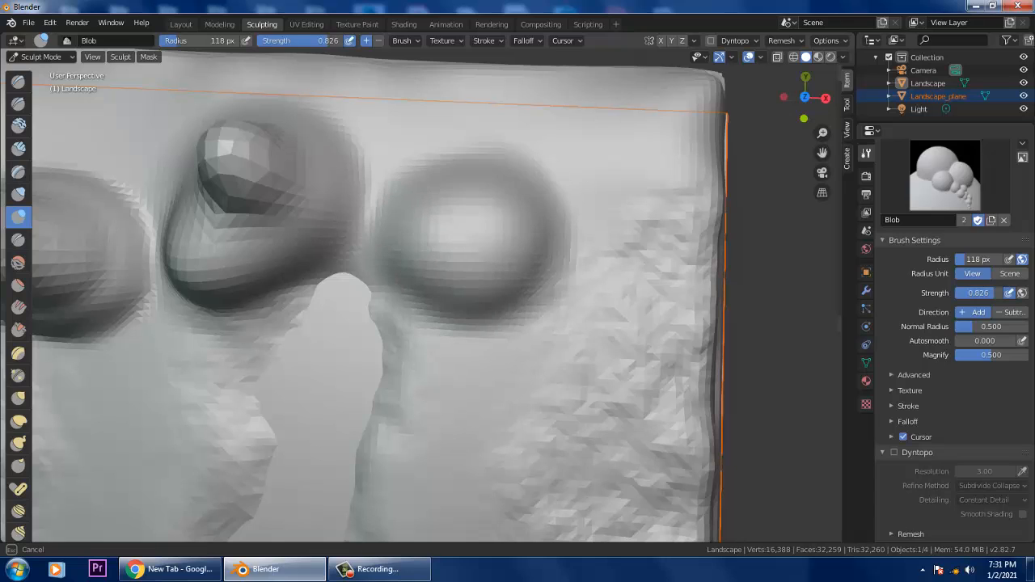
key("f")
left_click(457, 222)
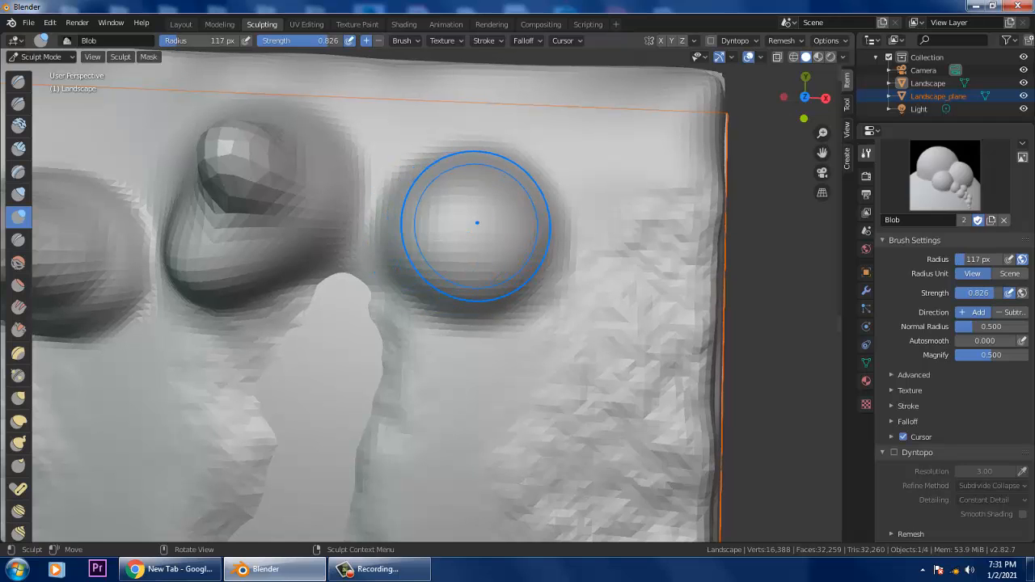
left_click_drag(477, 223, 478, 231)
Reduce the Blob radius to 78 px and build a small peak on top of the mound right of the river.
key("f")
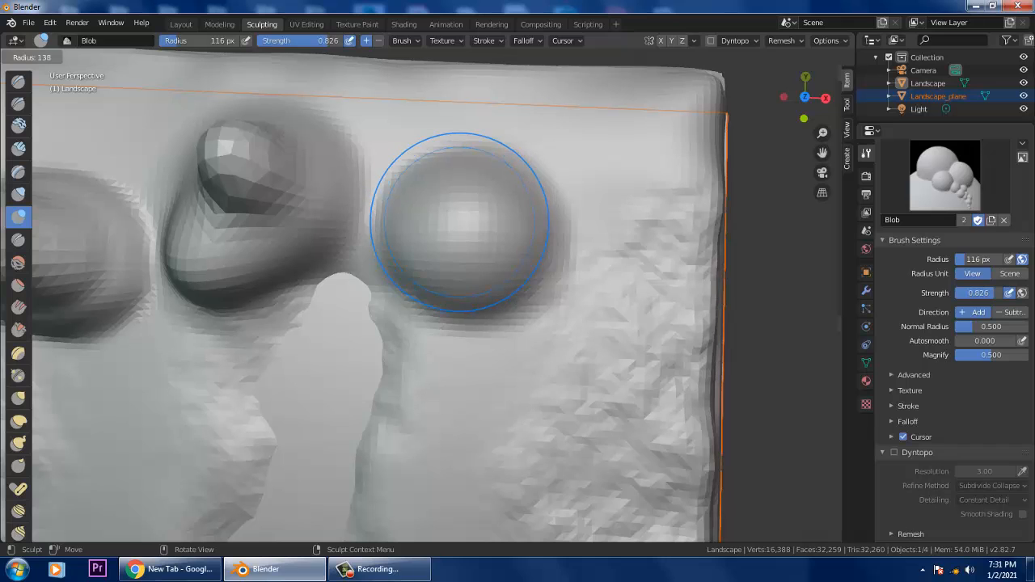
left_click(459, 222)
key("f")
left_click(432, 231)
key("f")
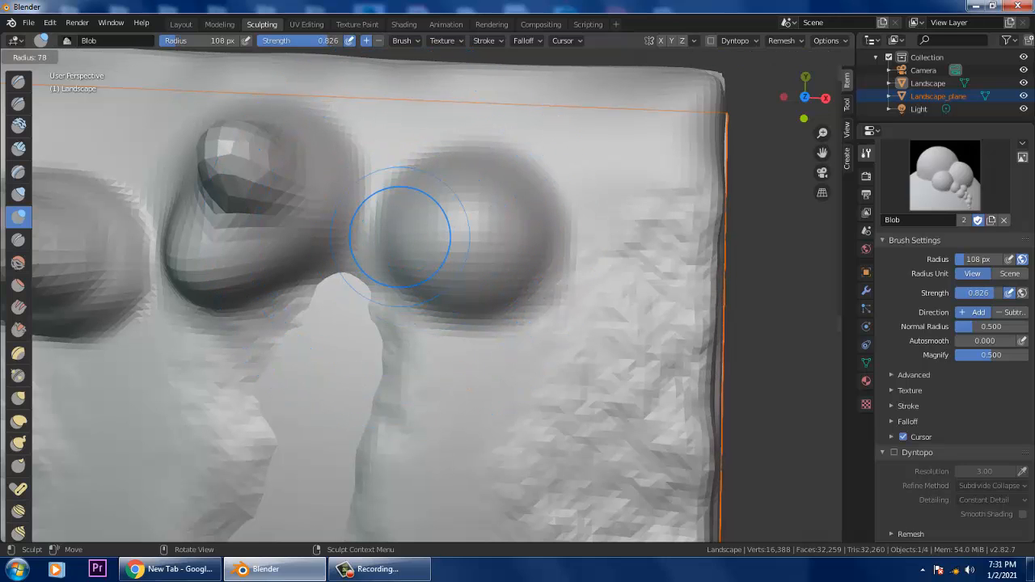
left_click(387, 257)
left_click_drag(468, 228, 467, 229)
middle_click_drag(468, 230, 451, 170)
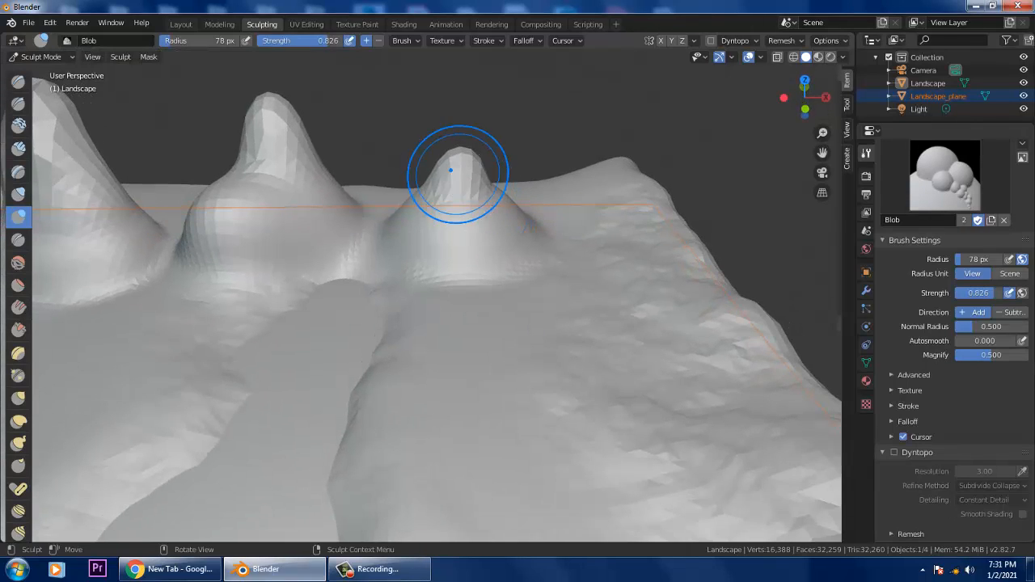
Build up the left slope of the mound right of the river and raise its peak with the 78 px Blob brush.
left_click(458, 174)
left_click(450, 177)
left_click(426, 186)
left_click(421, 200)
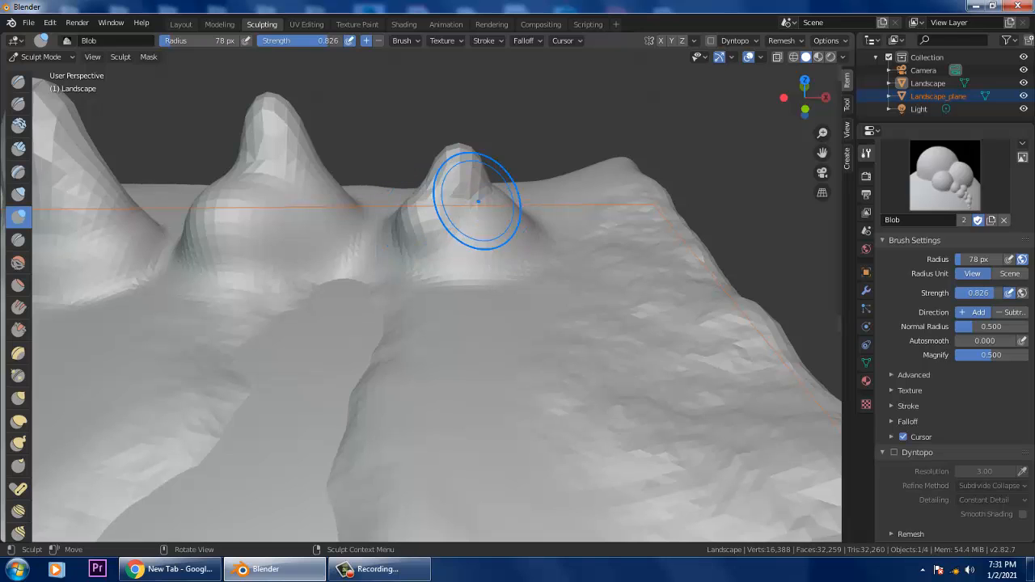
left_click(479, 202)
middle_click_drag(480, 203, 496, 227)
left_click_drag(467, 192, 466, 184)
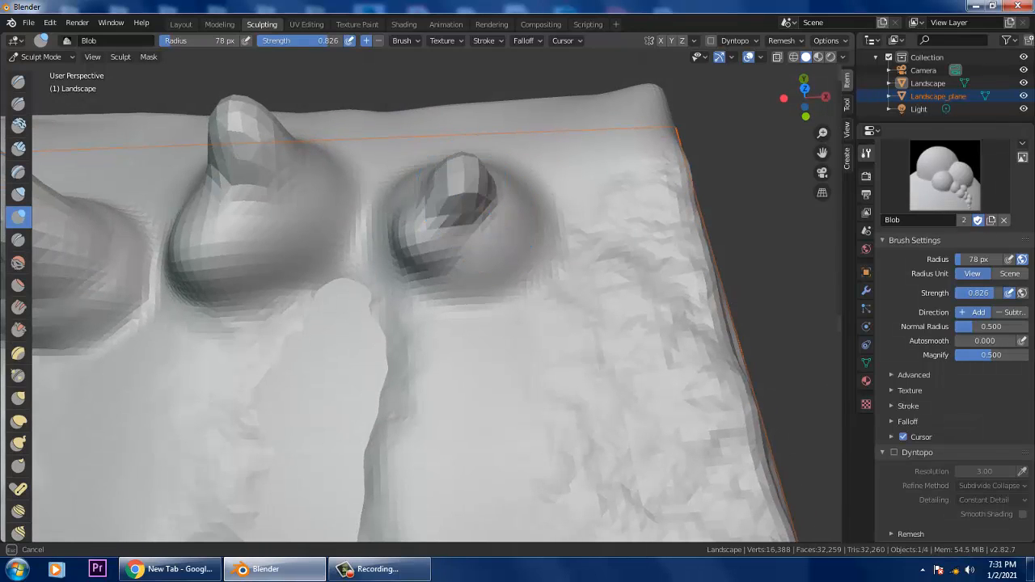
middle_click_drag(474, 185, 468, 150)
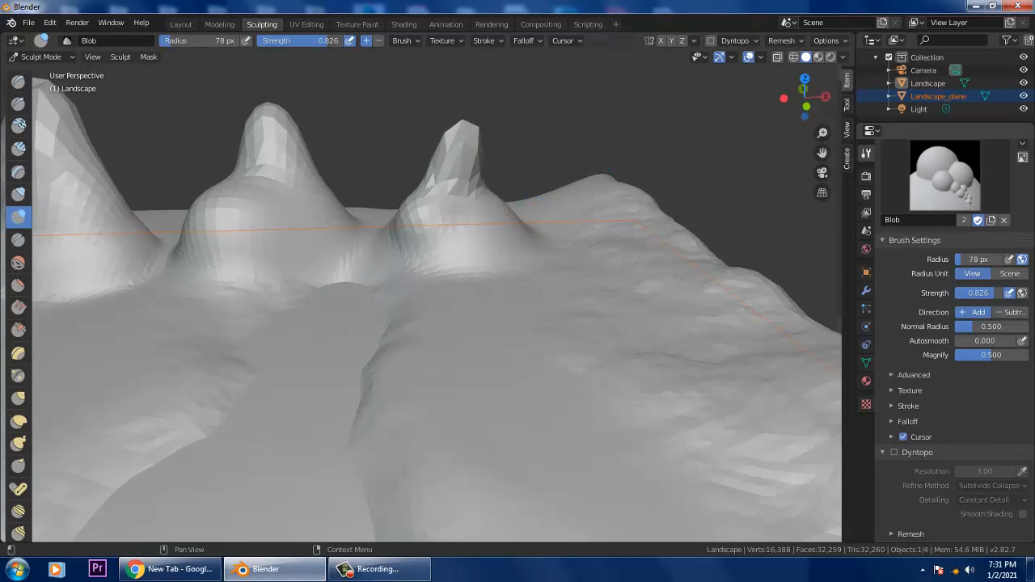
key("ctrl+d")
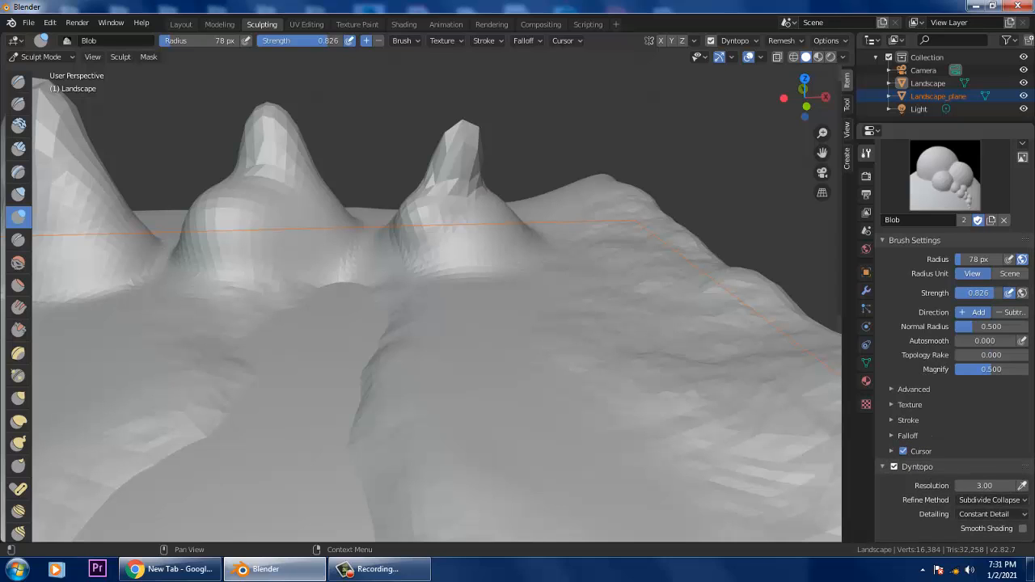
left_click(894, 467)
left_click(894, 452)
left_click(894, 467)
Rework the left slope of the mound right of the river with a short sculpt stroke.
middle_click_drag(603, 227, 591, 315)
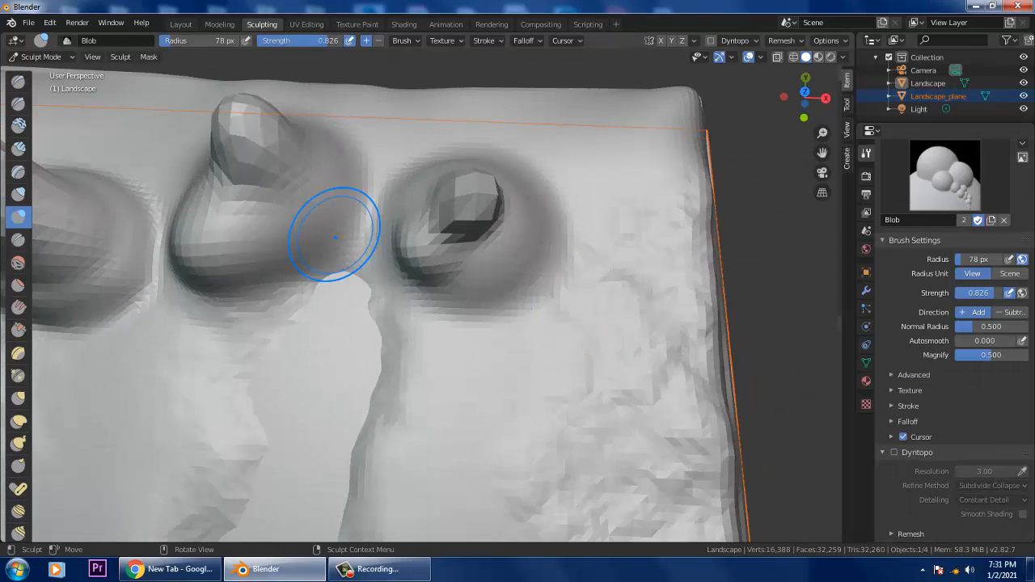
middle_click_drag(335, 234, 339, 162)
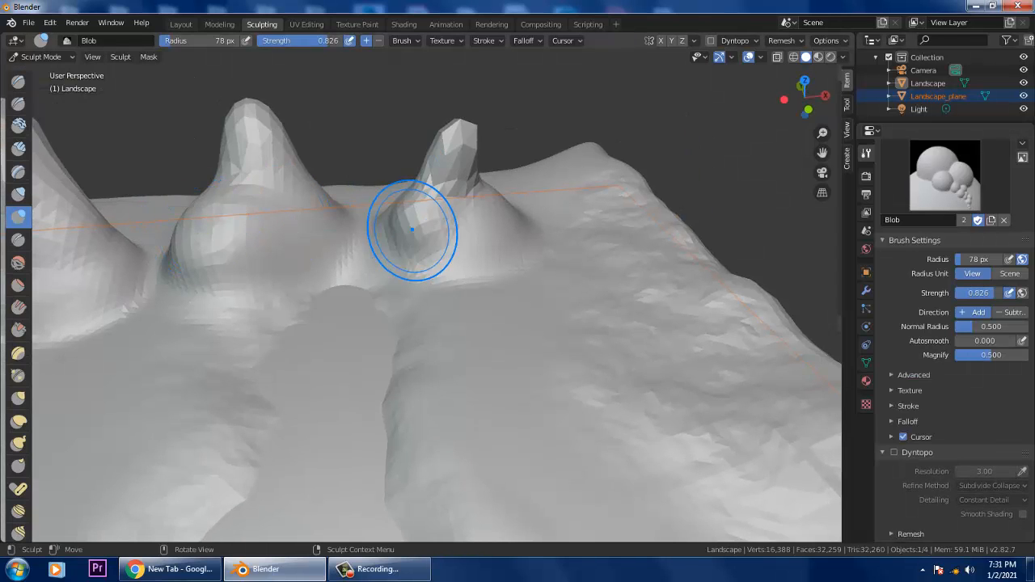
left_click_drag(414, 223, 417, 219)
middle_click_drag(566, 220, 547, 302)
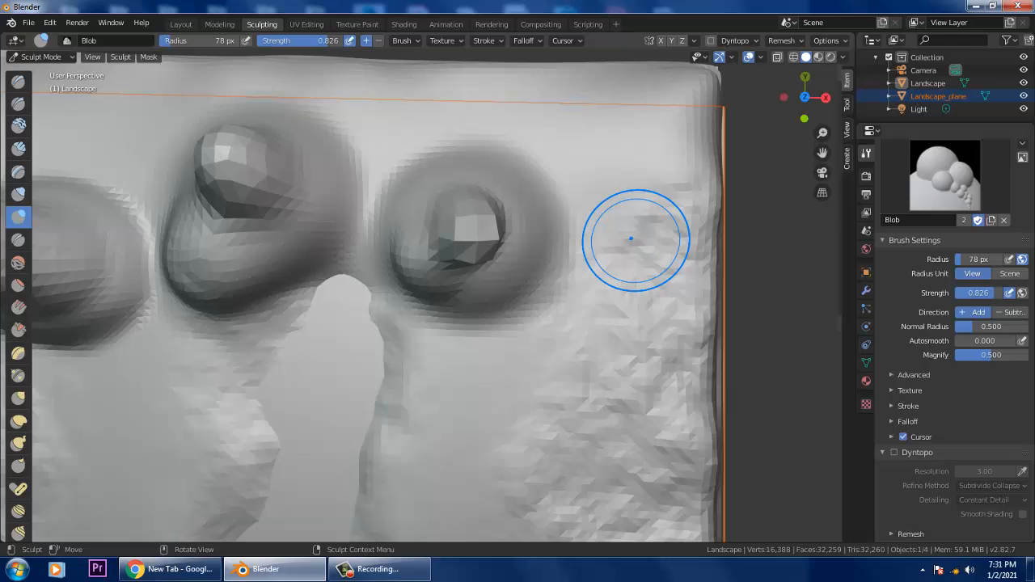
Set the Blob radius to 93 px and raise a rounded mound near the terrain's far right corner.
key("f")
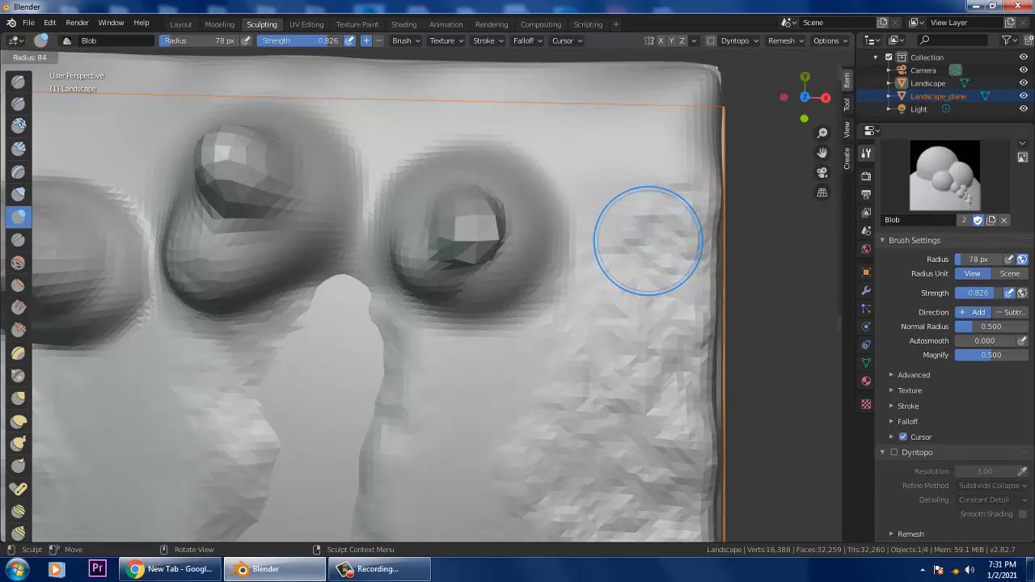
left_click(654, 245)
left_click_drag(655, 245, 651, 233)
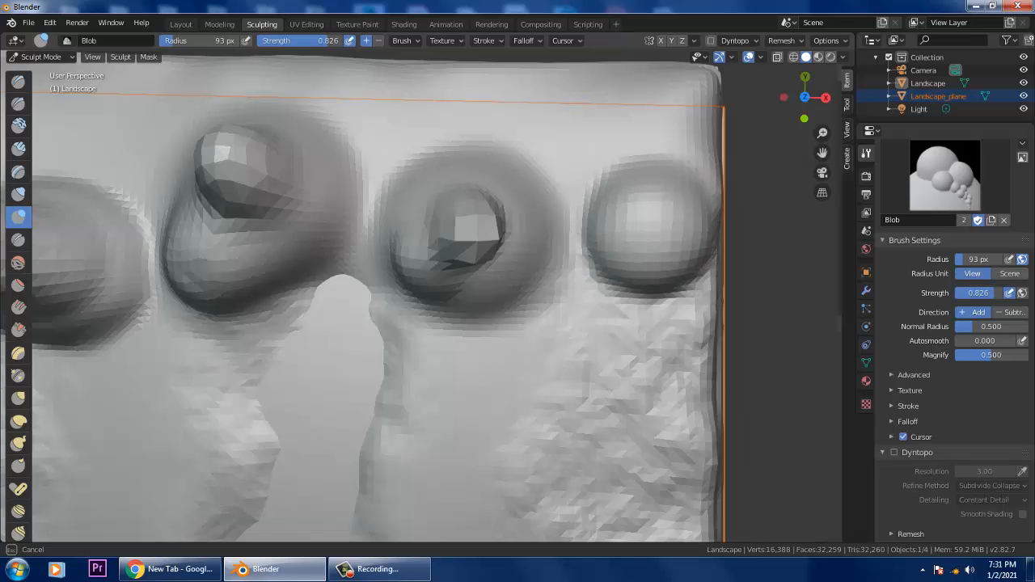
Set the Blob radius to 56 px and build a smaller peak on top of the far right corner mound.
key("f")
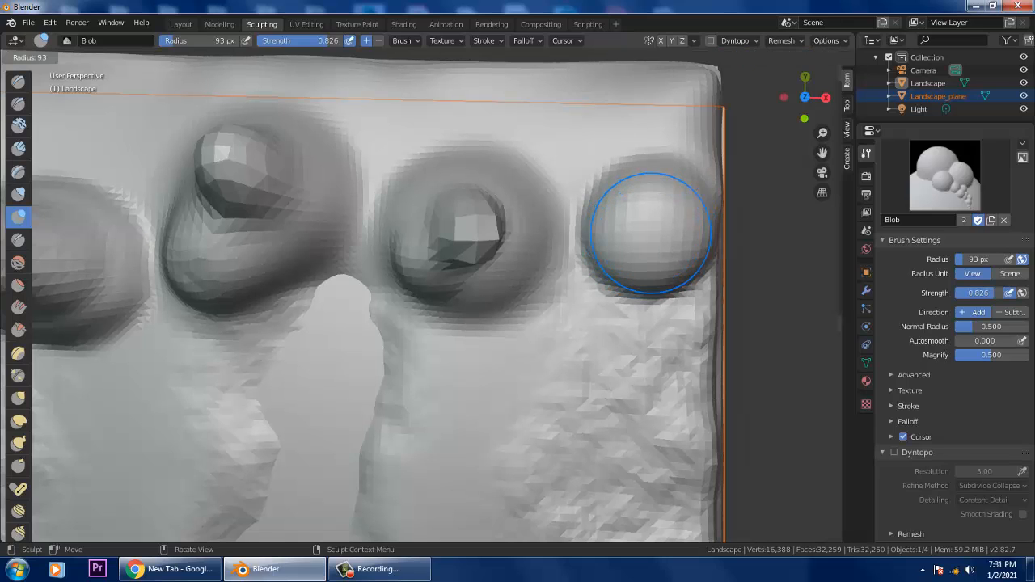
left_click_drag(648, 231, 657, 219)
mouse_move(656, 220)
middle_mouse_down()
mouse_move(656, 260)
mouse_move(654, 190)
mouse_move(578, 219)
mouse_move(549, 277)
middle_mouse_up()
Set the Blob radius to 109 px and raise a mound in top view behind and between the two leftmost mounds.
mouse_move(312, 240)
middle_mouse_down("shift")
mouse_move(485, 229)
mouse_move(601, 266)
mouse_move(509, 208)
mouse_move(513, 300)
middle_mouse_up("shift")
scroll(384, 226, "up", 1)
scroll(384, 226, "up", 2)
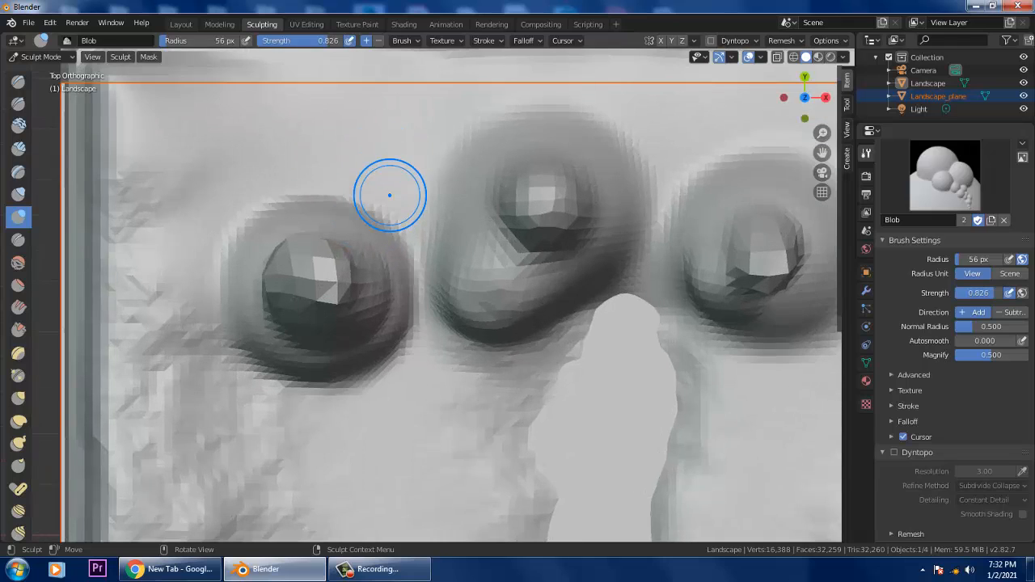
key("f")
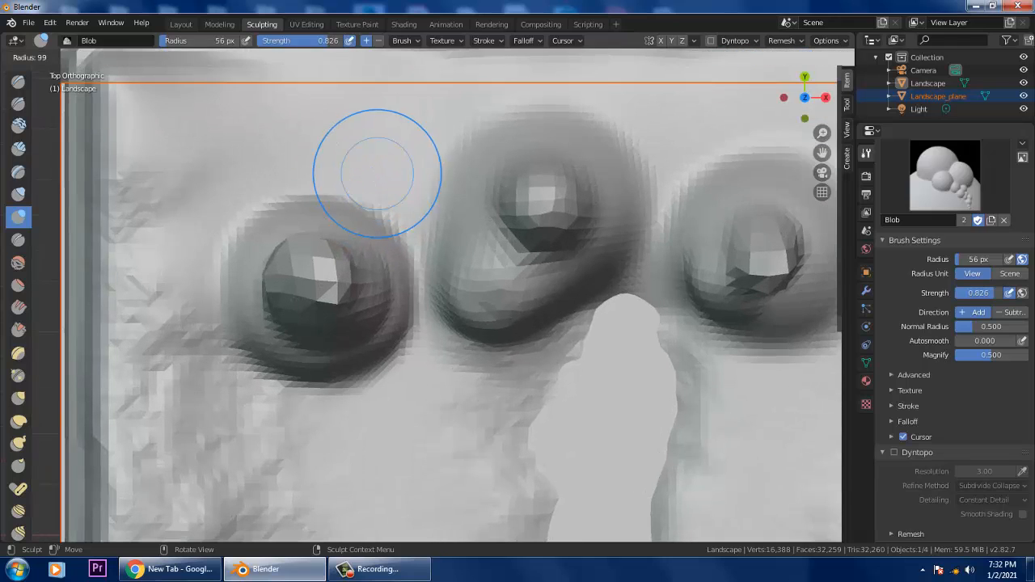
left_click(364, 148)
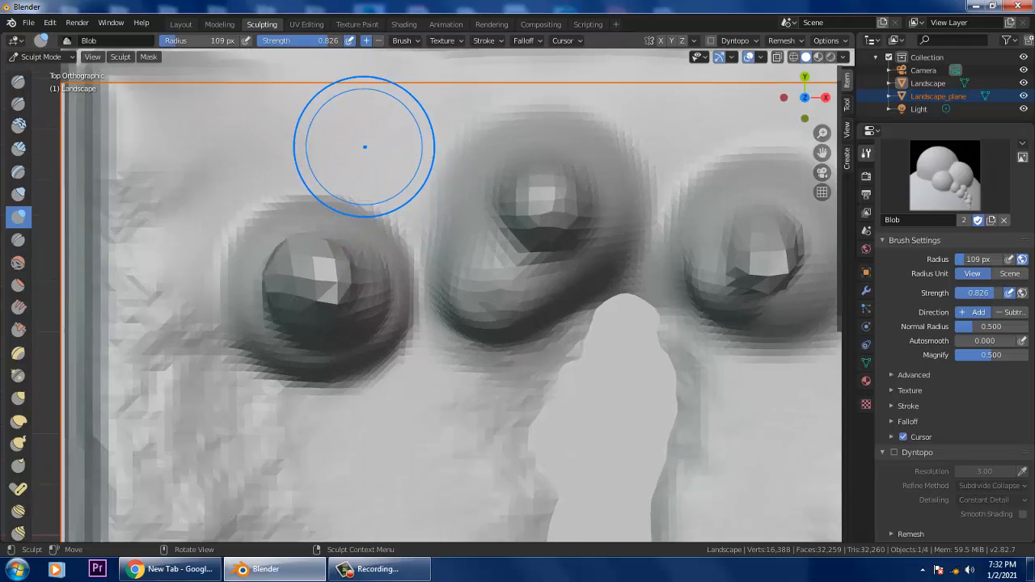
mouse_move(377, 133)
left_mouse_down()
mouse_move(387, 134)
mouse_move(372, 126)
left_mouse_up()
Set the Blob radius to 75 px and shape a tapered peak on the rear left mound, undoing one stroke along the way.
key("f")
left_click(363, 134)
middle_click_drag(375, 162, 356, 56)
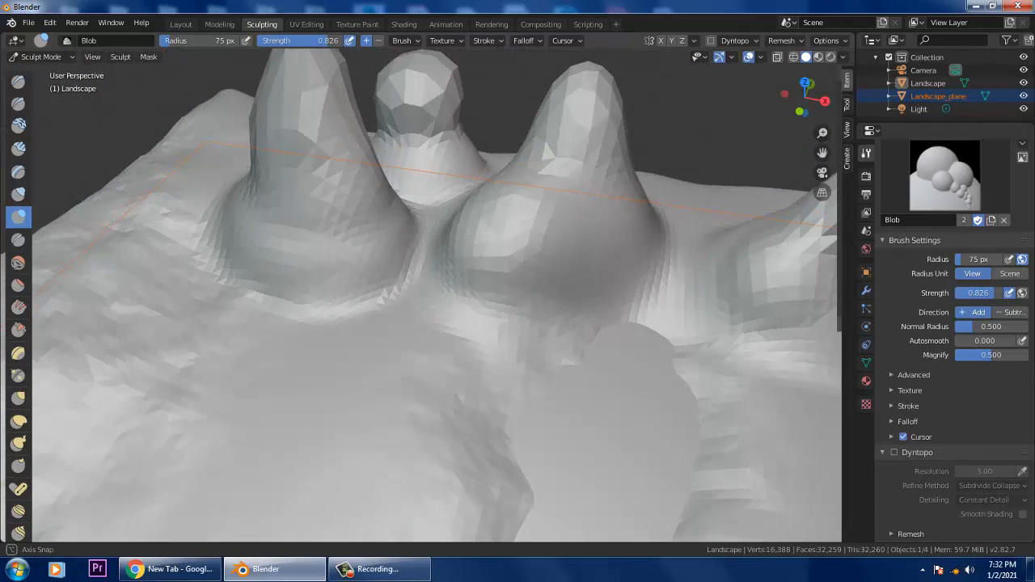
mouse_move(524, 150)
middle_mouse_down()
mouse_move(521, 124)
mouse_move(472, 202)
mouse_move(476, 163)
mouse_move(513, 153)
mouse_move(496, 155)
middle_mouse_up()
key("ctrl+z")
left_click(429, 86)
left_click(427, 85)
Build out the bent peak on the mound just right of the river head and touch up the central mound's peak with the Blob brush.
scroll(503, 159, "down", 3)
middle_click_drag(627, 192, 486, 237, "shift")
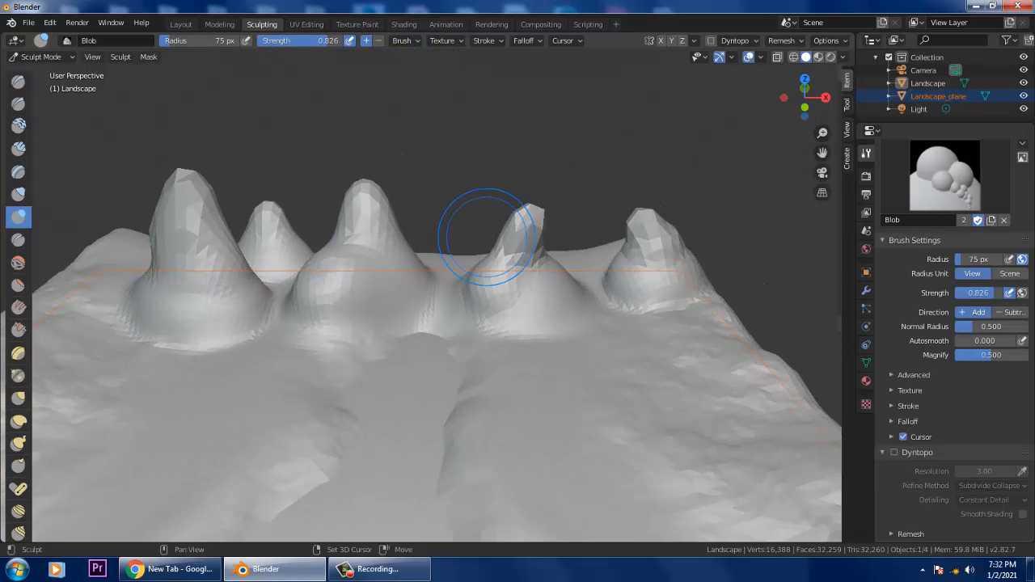
mouse_move(534, 270)
left_mouse_down()
mouse_move(537, 241)
mouse_move(525, 259)
left_mouse_up()
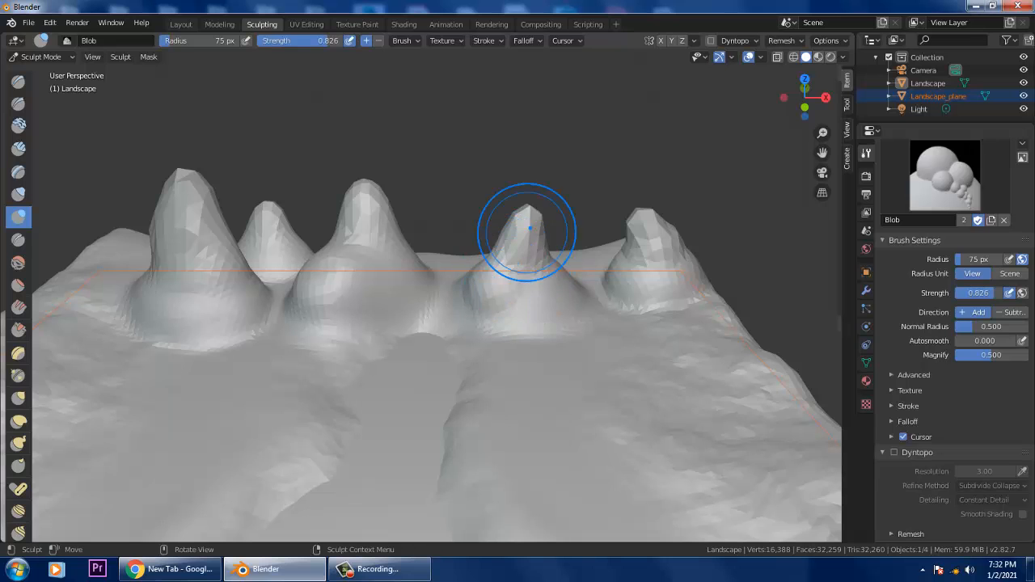
mouse_move(439, 230)
middle_mouse_down()
mouse_move(436, 253)
mouse_move(430, 211)
middle_mouse_up()
left_click_drag(382, 204, 372, 212)
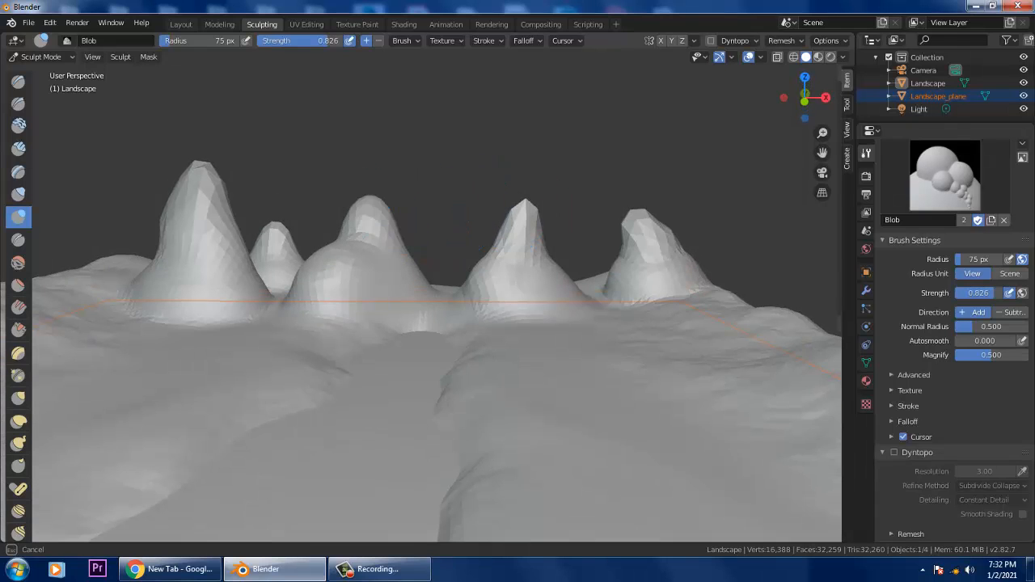
left_click_drag(476, 260, 478, 261)
Raise a new peaked mound behind and between the two mounds flanking the river head, using the 75 px Blob brush.
mouse_move(478, 261)
middle_mouse_down()
mouse_move(461, 356)
mouse_move(471, 338)
middle_mouse_up()
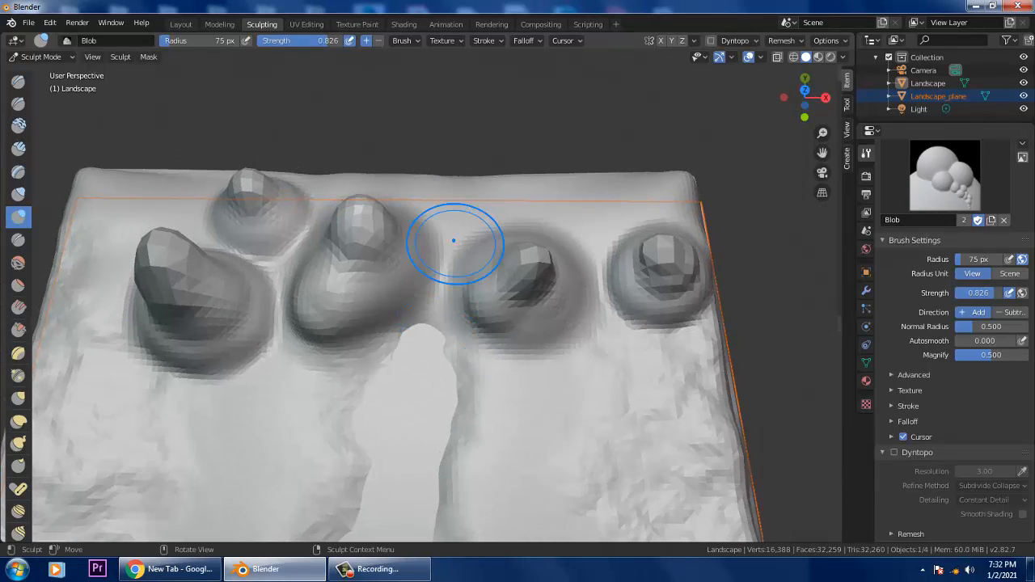
left_click_drag(459, 208, 467, 191)
left_click(469, 193)
middle_click_drag(490, 195, 502, 113)
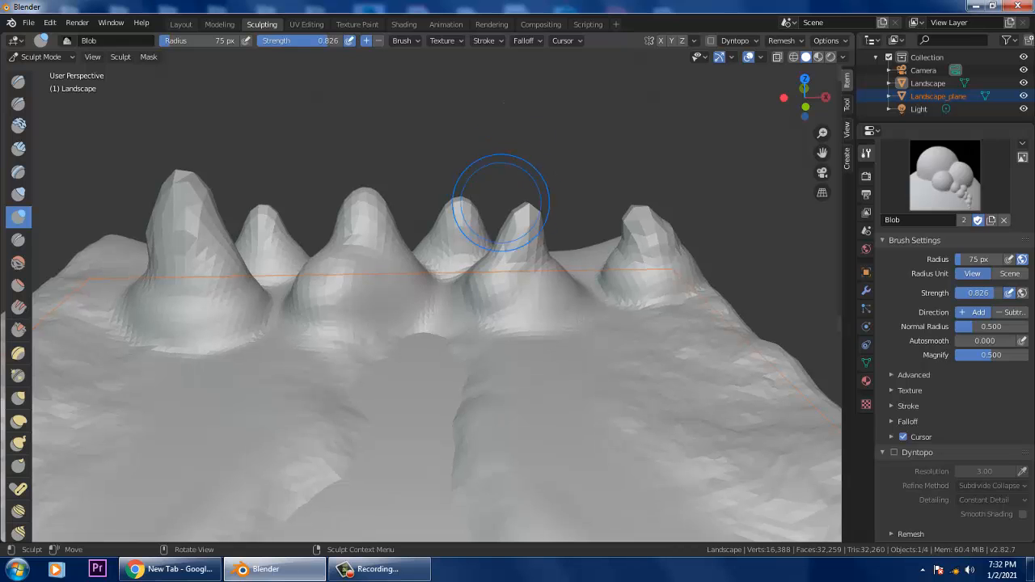
mouse_move(501, 200)
middle_mouse_down()
mouse_move(513, 272)
mouse_move(504, 266)
mouse_move(606, 275)
mouse_move(575, 286)
middle_mouse_up()
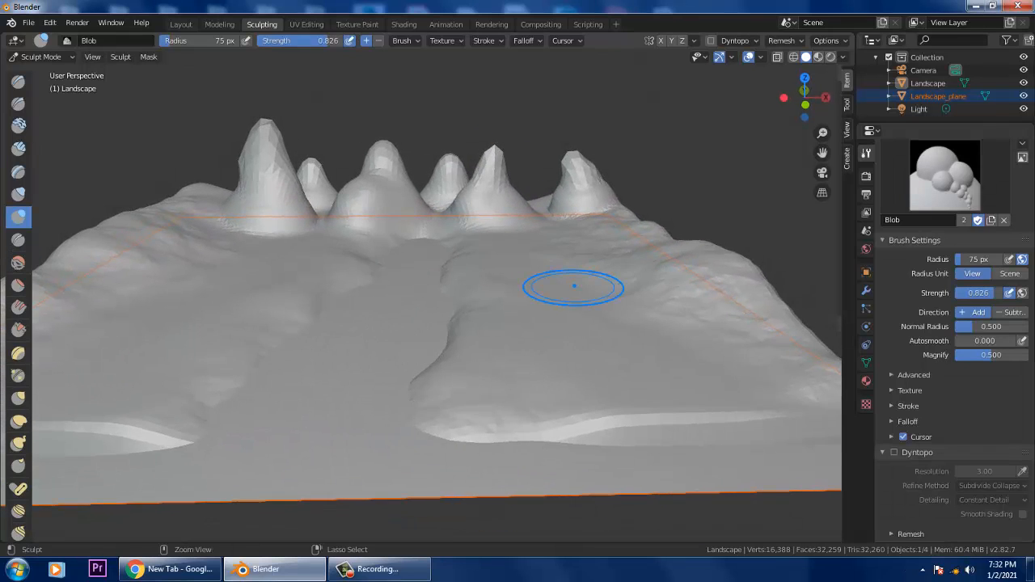
Save the project to the Desktop as landscape.blend.
key("ctrl+s")
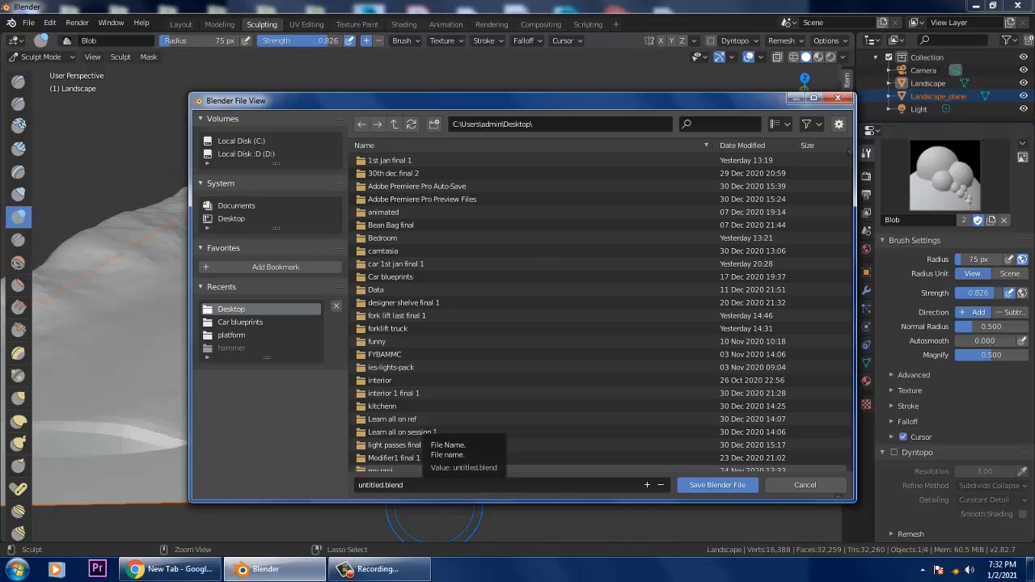
left_click(431, 486)
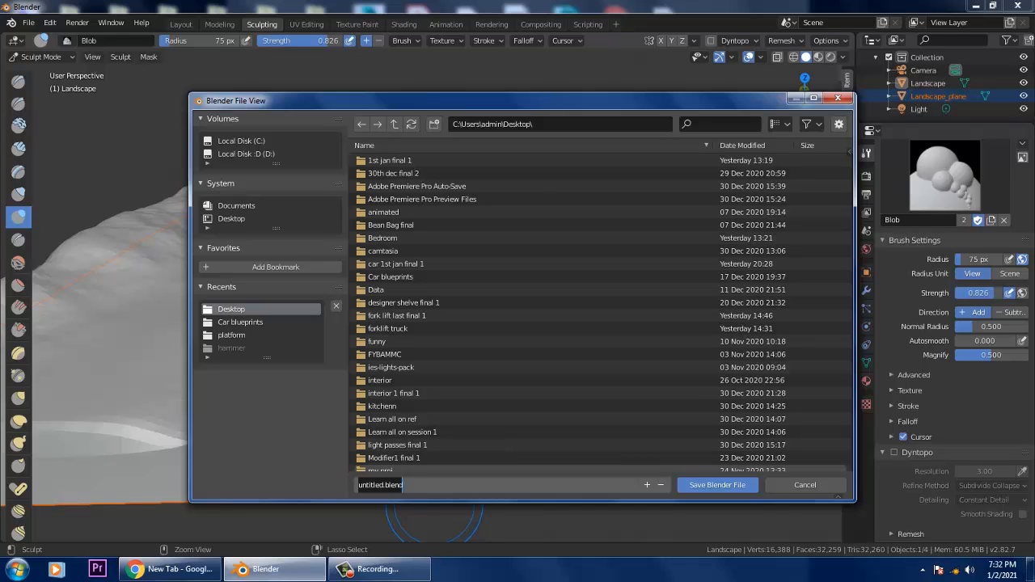
type("la")
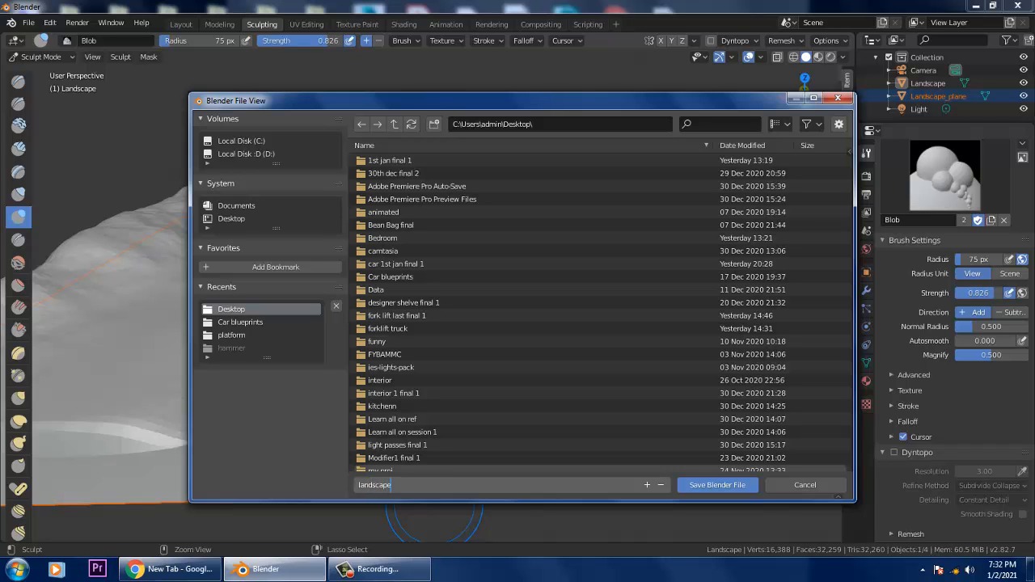
type("ndscape")
key("Return")
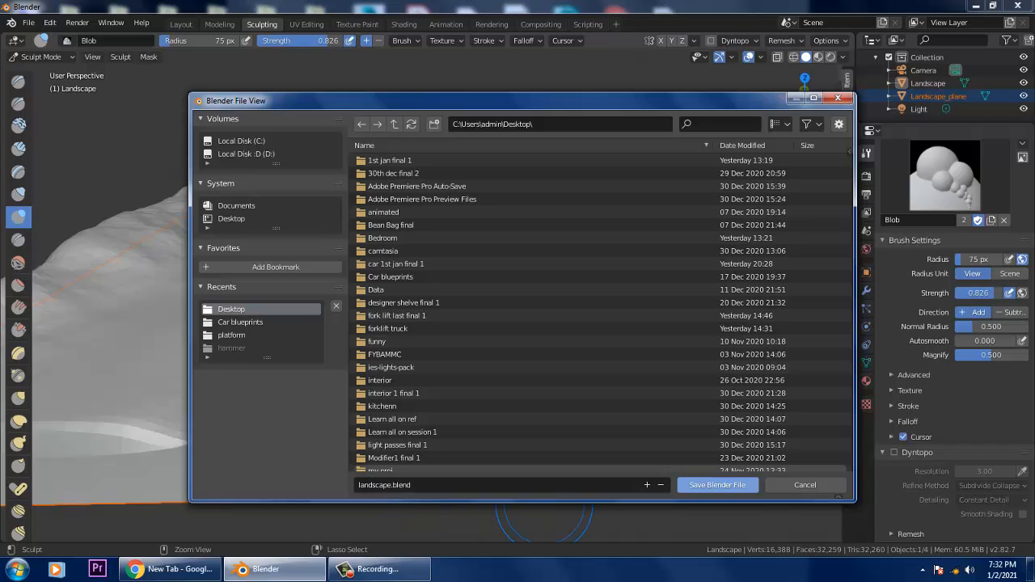
left_click(711, 485)
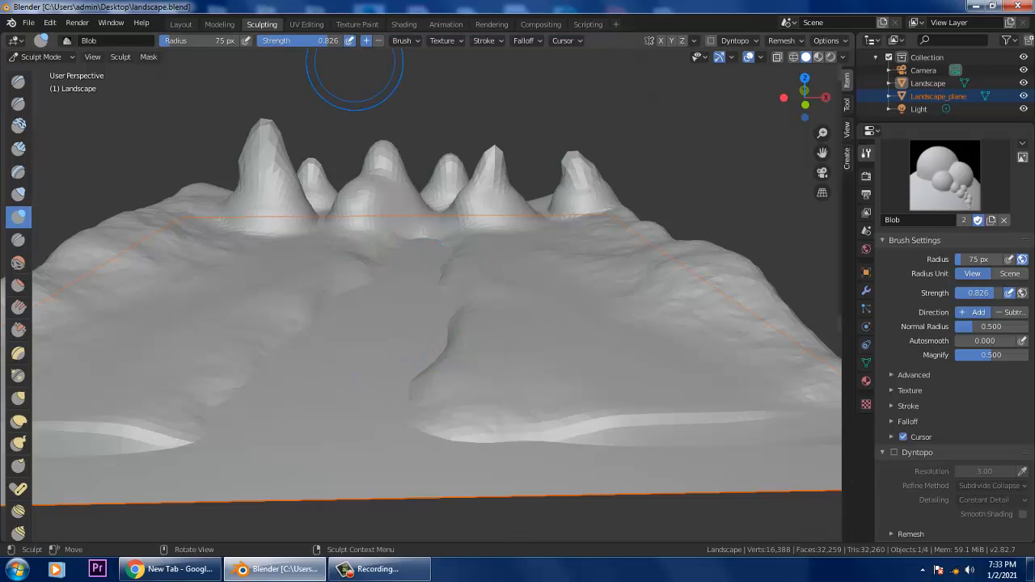
Switch to the Layout workspace and select the flat water plane, Landscape_plane.
left_click(181, 24)
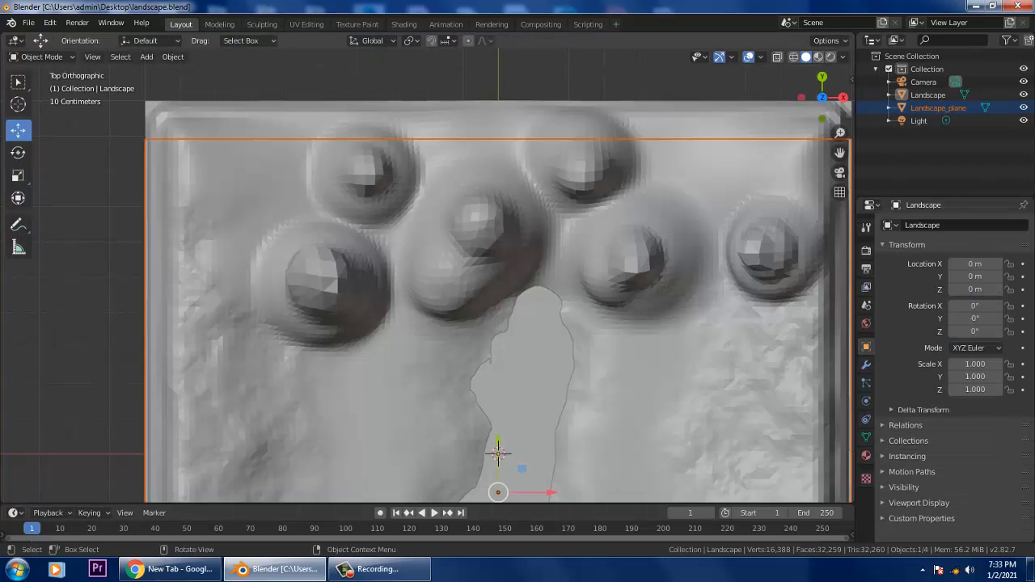
middle_click_drag(477, 372, 494, 194)
scroll(486, 243, "down", 2)
middle_click_drag(485, 242, 410, 291)
scroll(409, 279, "up", 3)
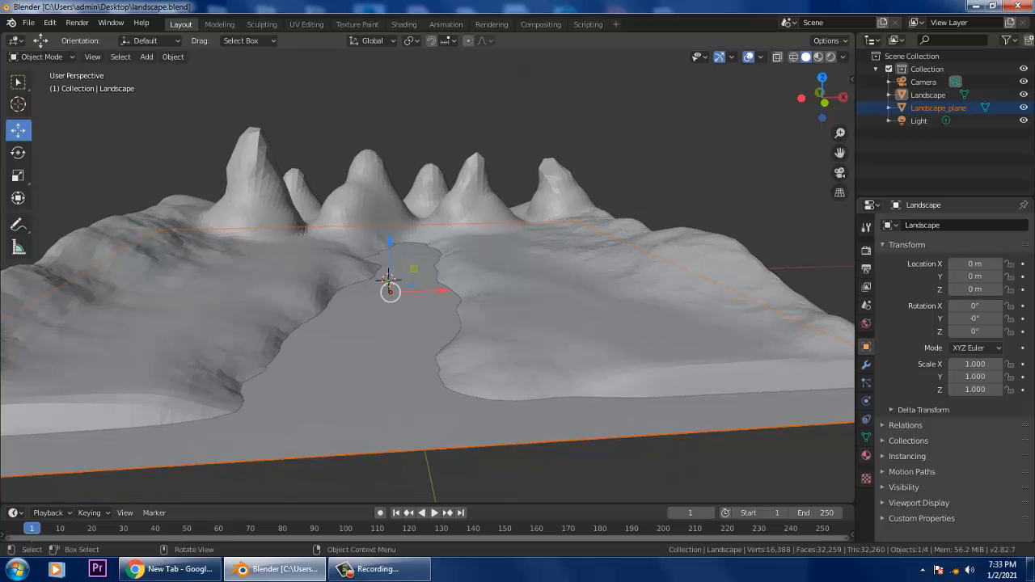
left_click(389, 279)
middle_click_drag(389, 279, 408, 294)
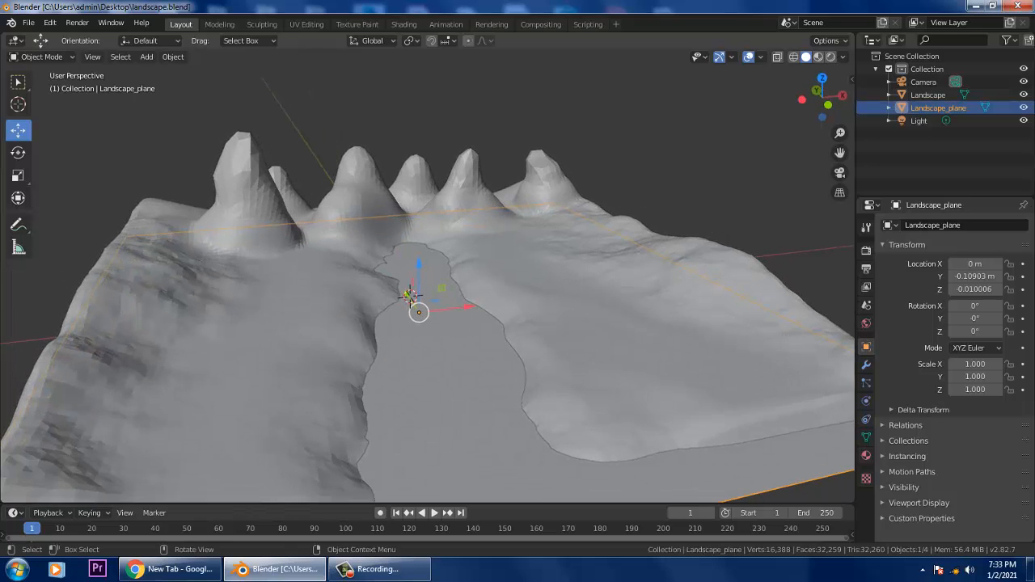
Isolate Landscape_plane in local view.
key("KP_Divide")
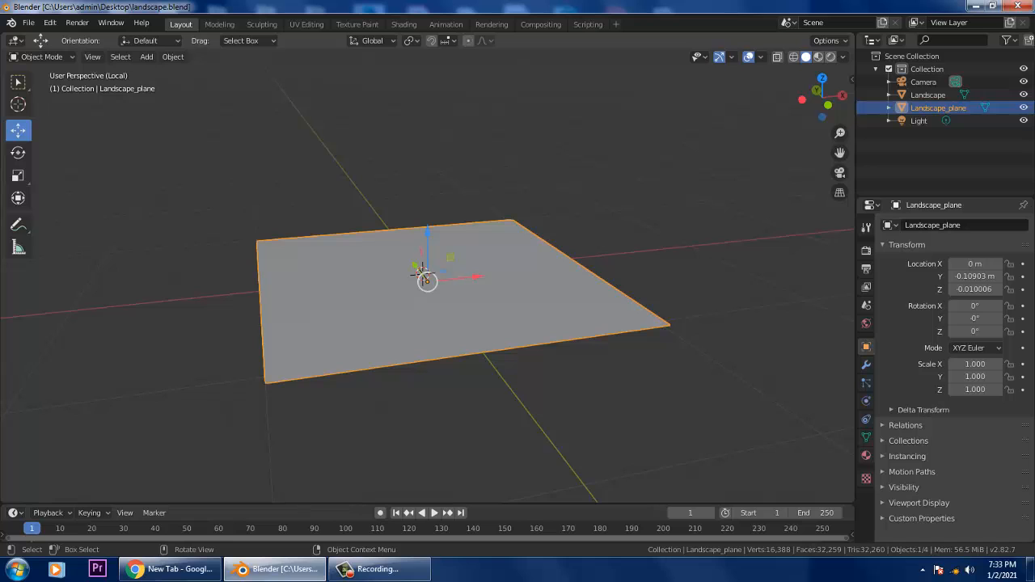
key("KP_Divide")
key("KP_Divide")
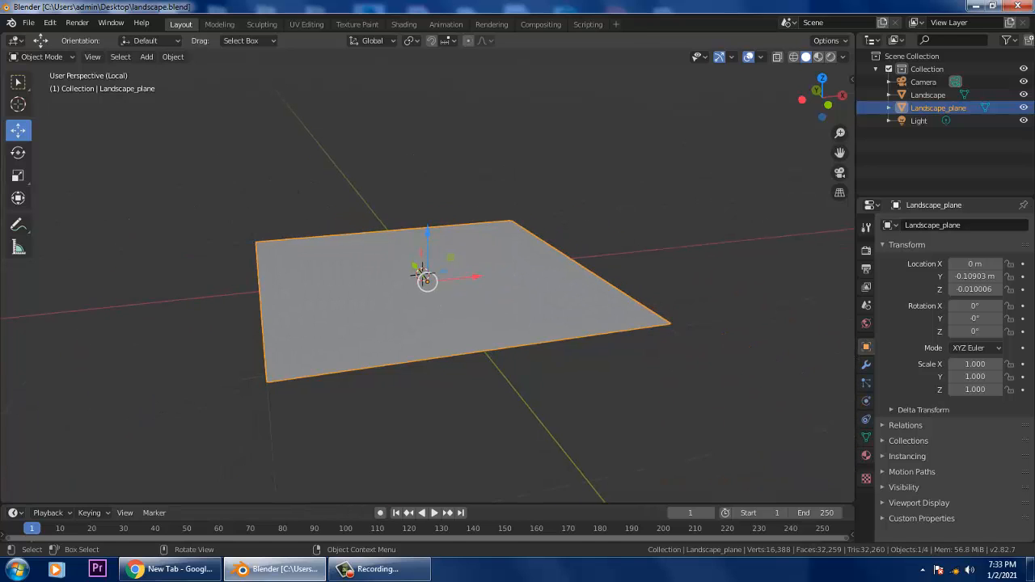
scroll(421, 275, "up", 2)
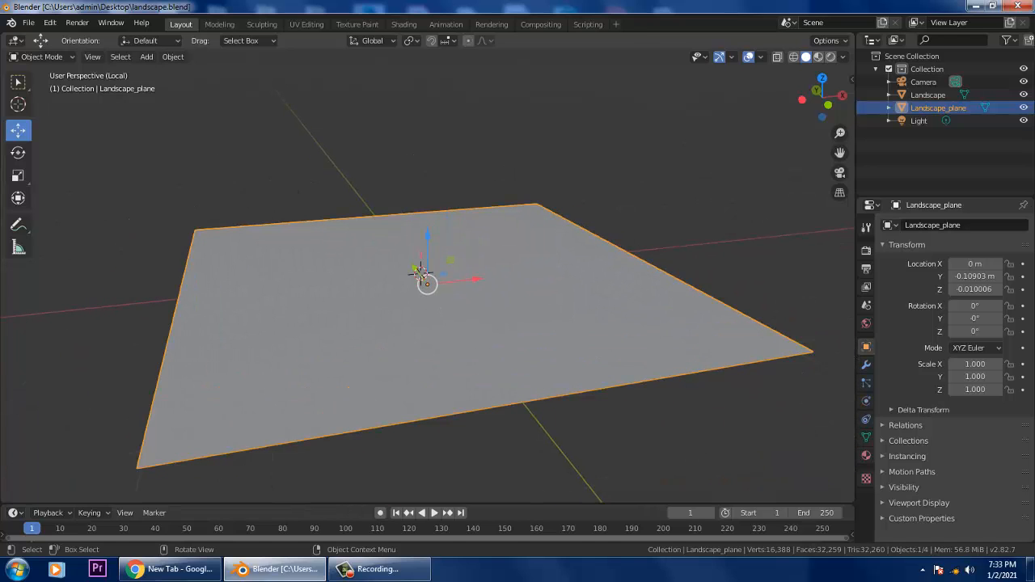
middle_click_drag(436, 340, 427, 339)
Enter Edit Mode on the water plane and subdivide it with 10 cuts.
left_click(40, 57)
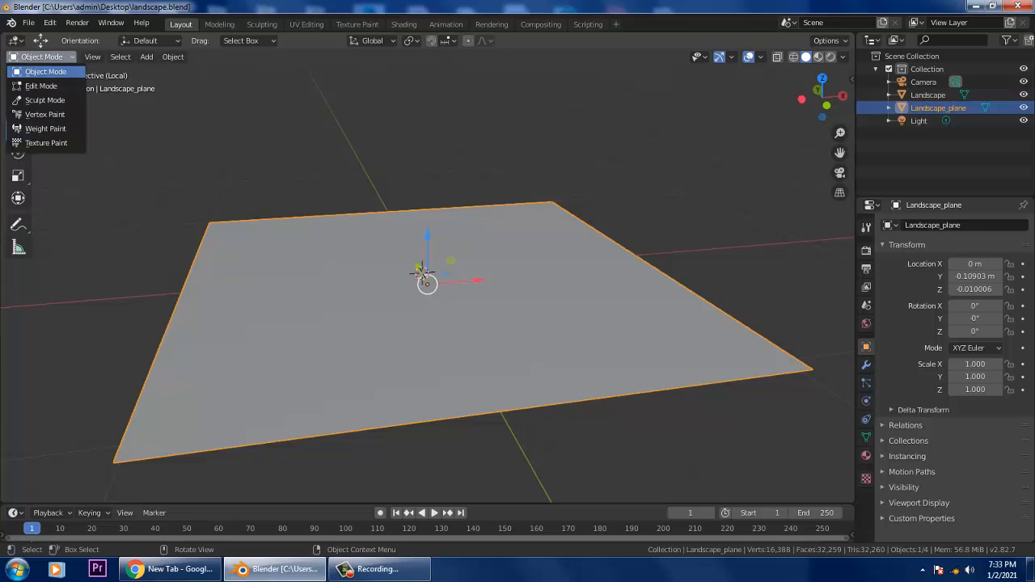
left_click(33, 85)
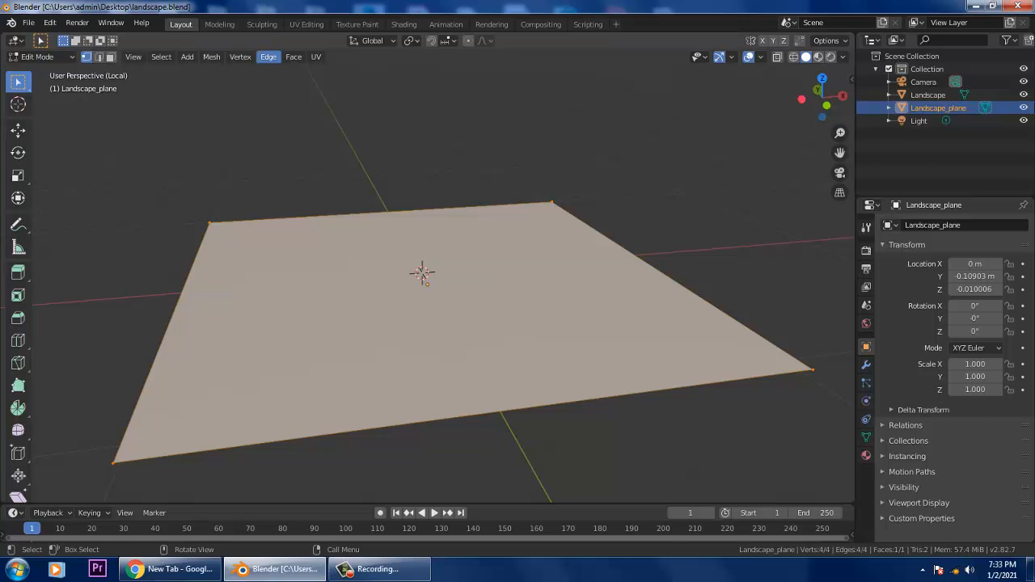
left_click(268, 56)
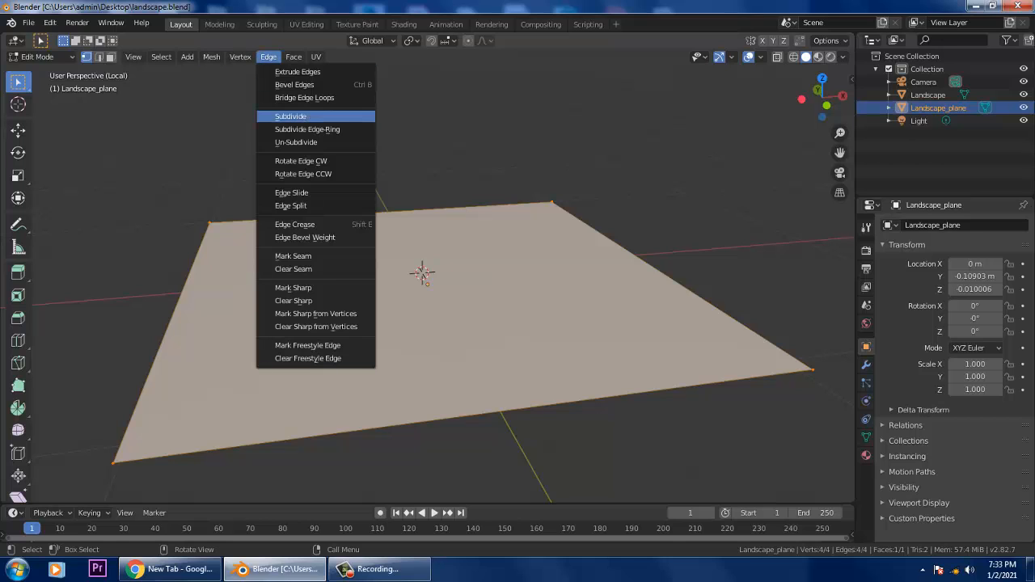
left_click(291, 116)
left_click_drag(173, 403, 212, 403)
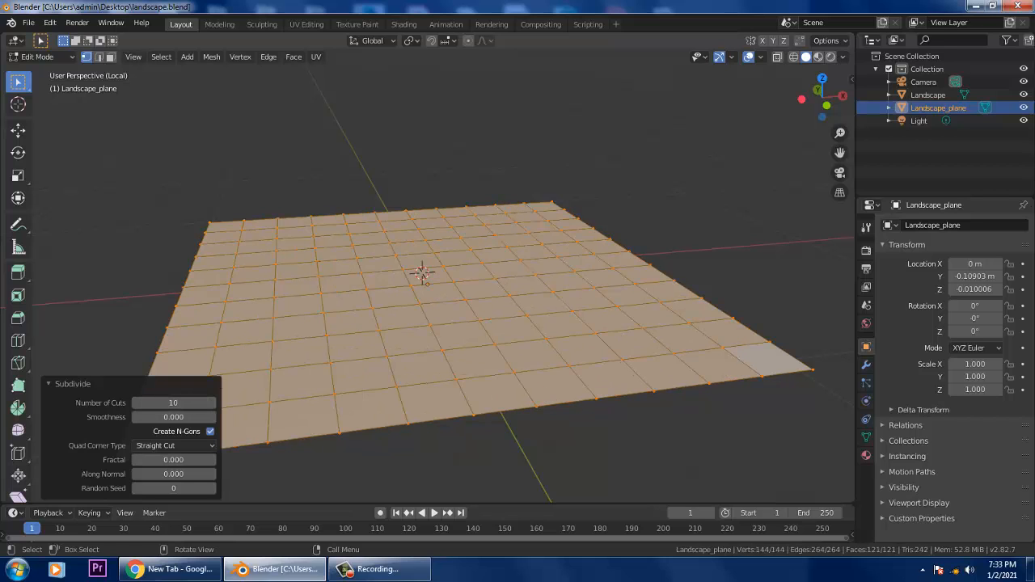
Select the whole subdivided plane and subdivide it again with 4 cuts.
left_click_drag(115, 156, 842, 483)
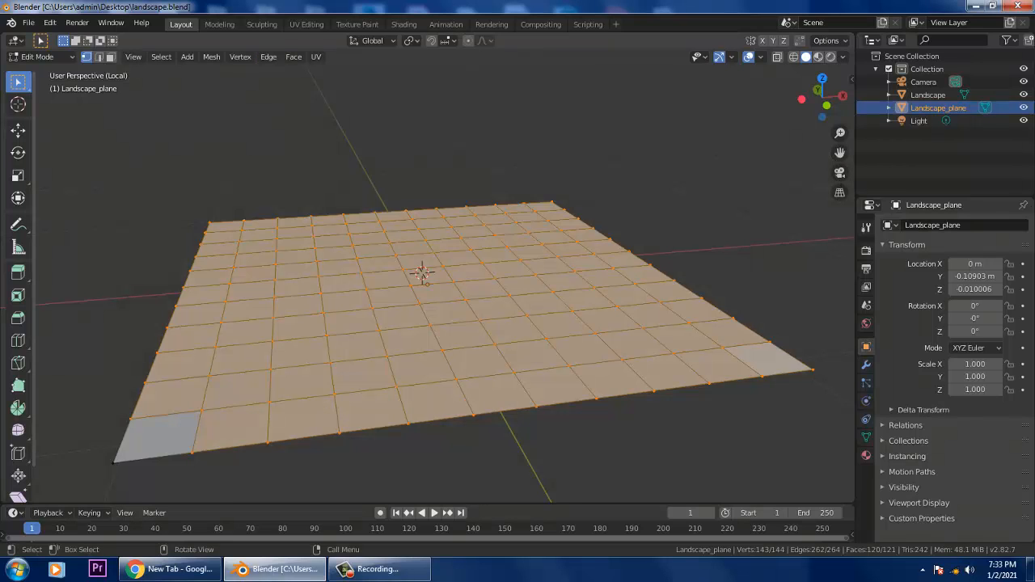
left_click_drag(71, 148, 856, 504)
left_click(268, 57)
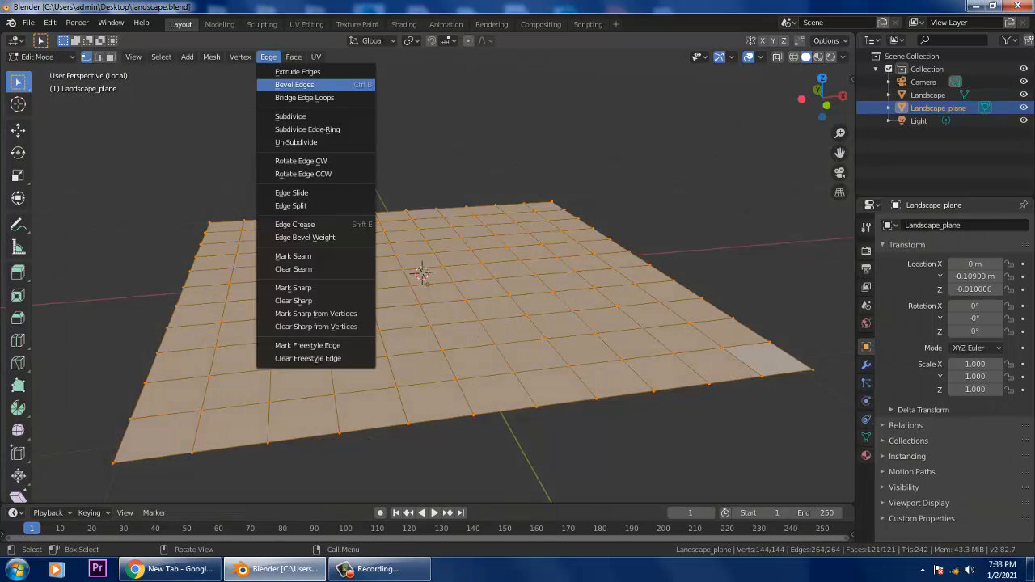
left_click(291, 116)
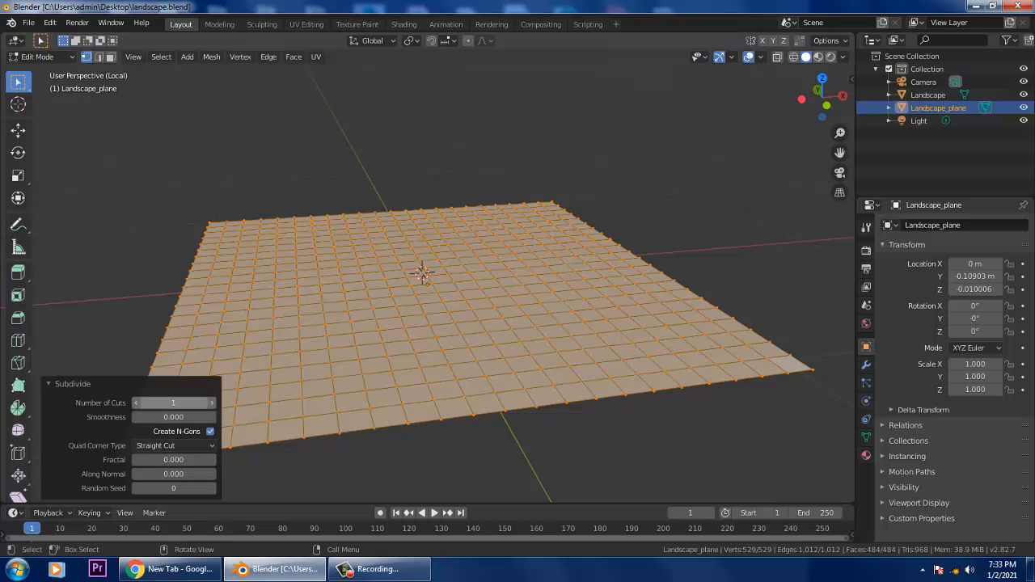
left_click(211, 402)
left_click(212, 403)
left_click(212, 403)
left_click(212, 403)
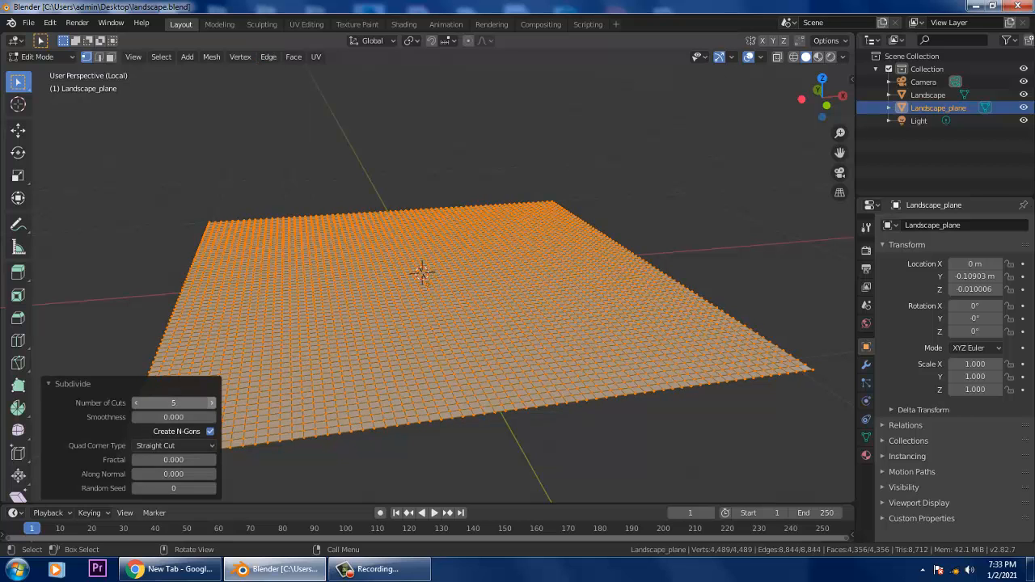
left_click(136, 403)
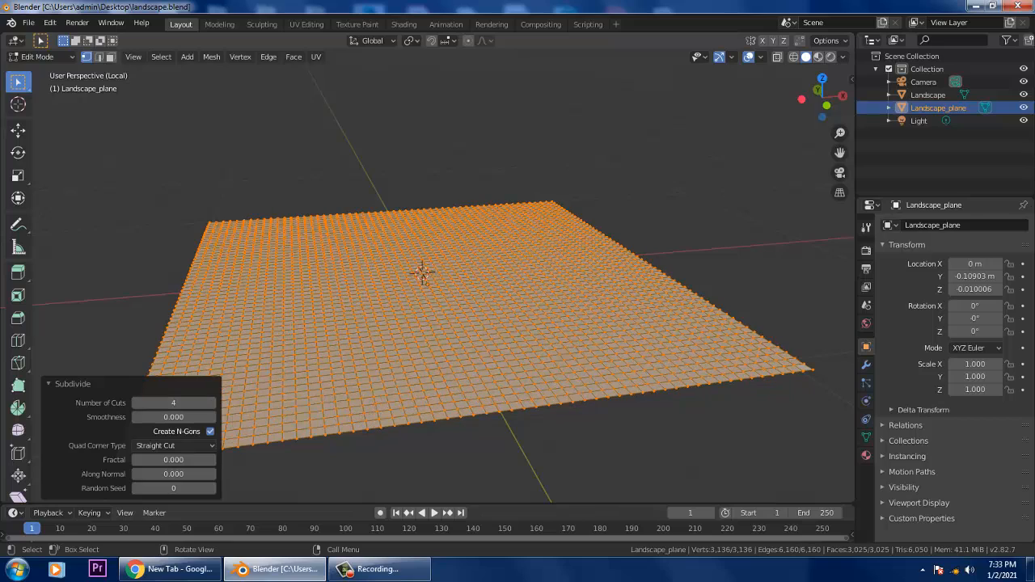
Roughen the plane by setting the subdivision's Fractal value to 2.5.
mouse_move(453, 292)
middle_mouse_down()
mouse_move(445, 316)
mouse_move(453, 309)
middle_mouse_up()
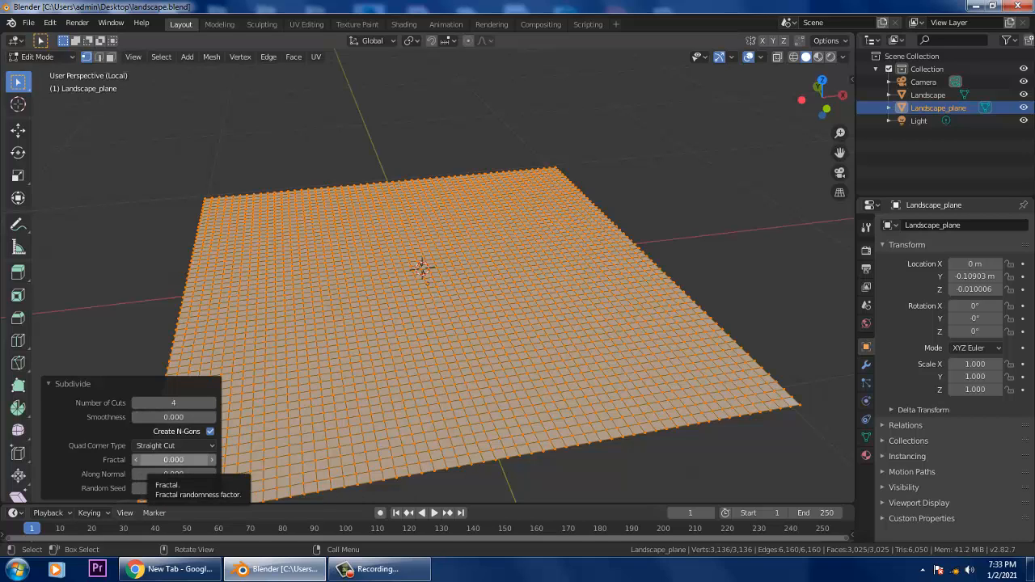
left_click(173, 460)
type("0.0")
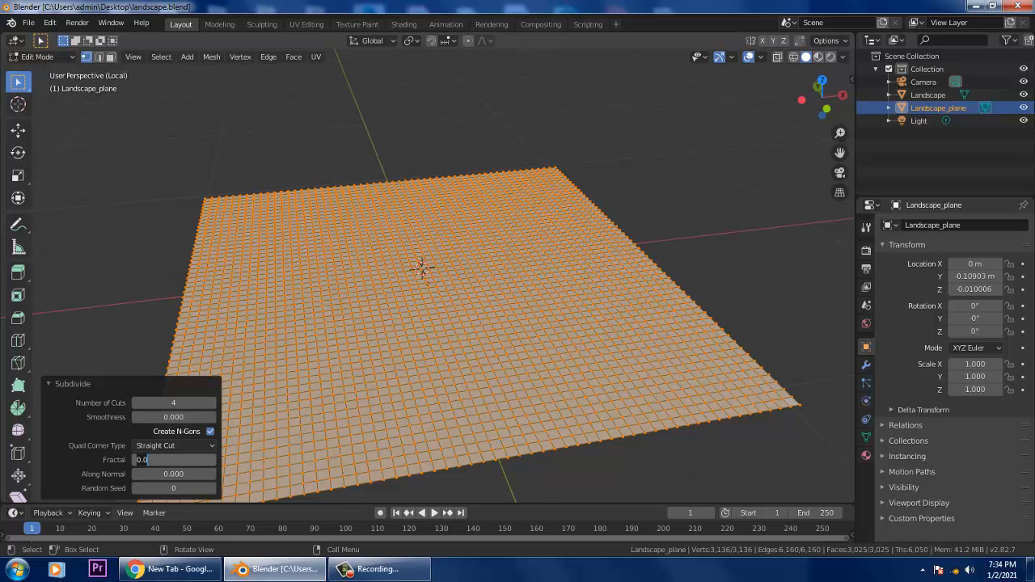
key("Return")
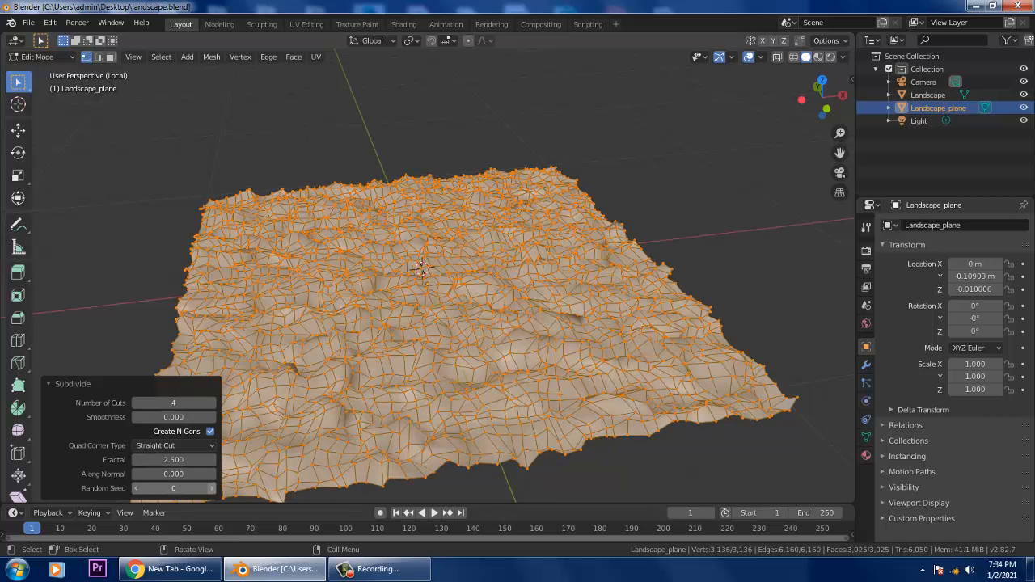
Lower the subdivision's Fractal value to 1.05 for gentler ripples.
left_click(136, 460)
left_click(136, 460)
left_click(136, 460)
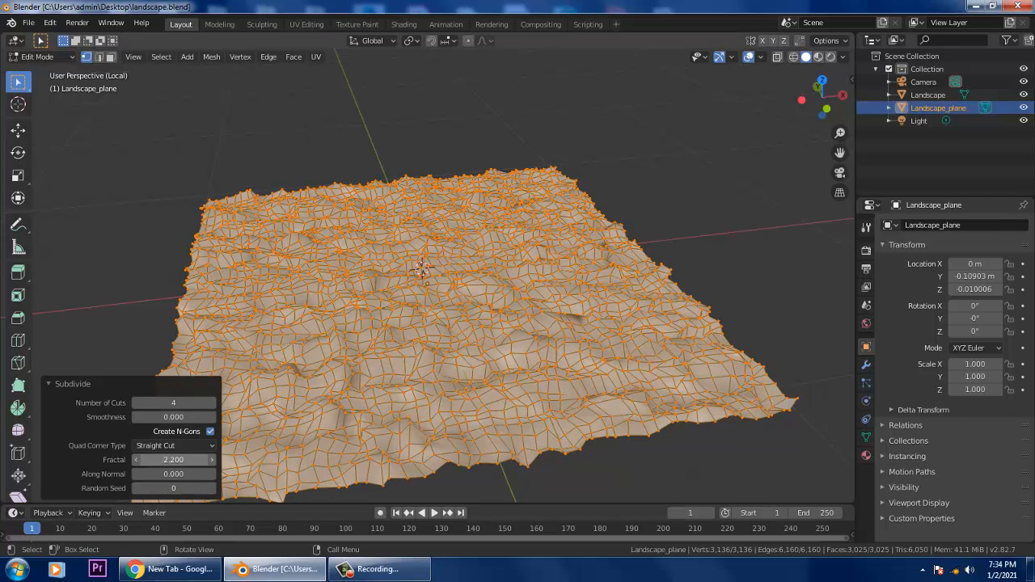
left_click_drag(168, 460, 153, 459)
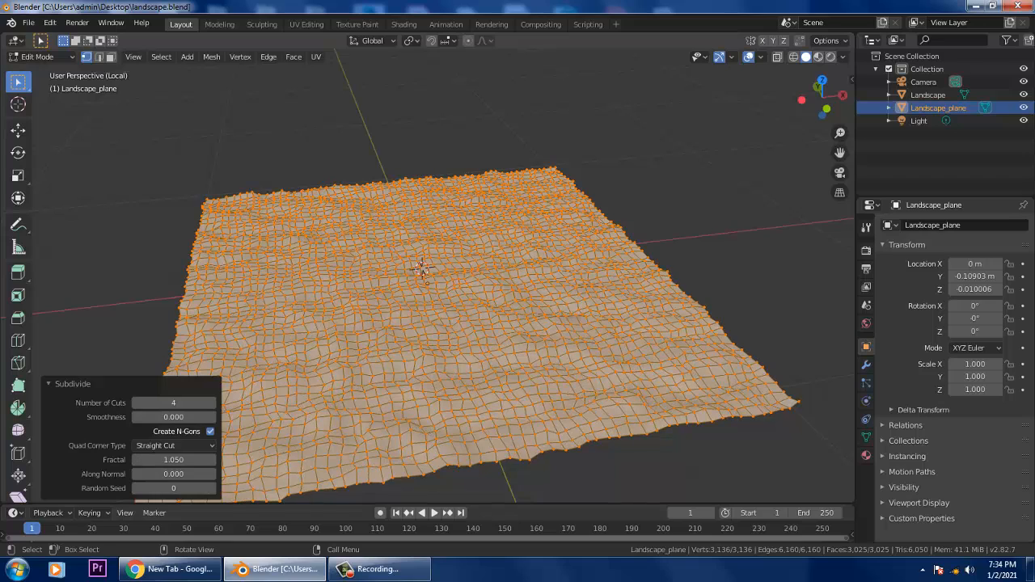
Try a Fractal value of 1.2 on the water plane's subdivision.
middle_click_drag(388, 356, 382, 330)
scroll(382, 330, "up", 2)
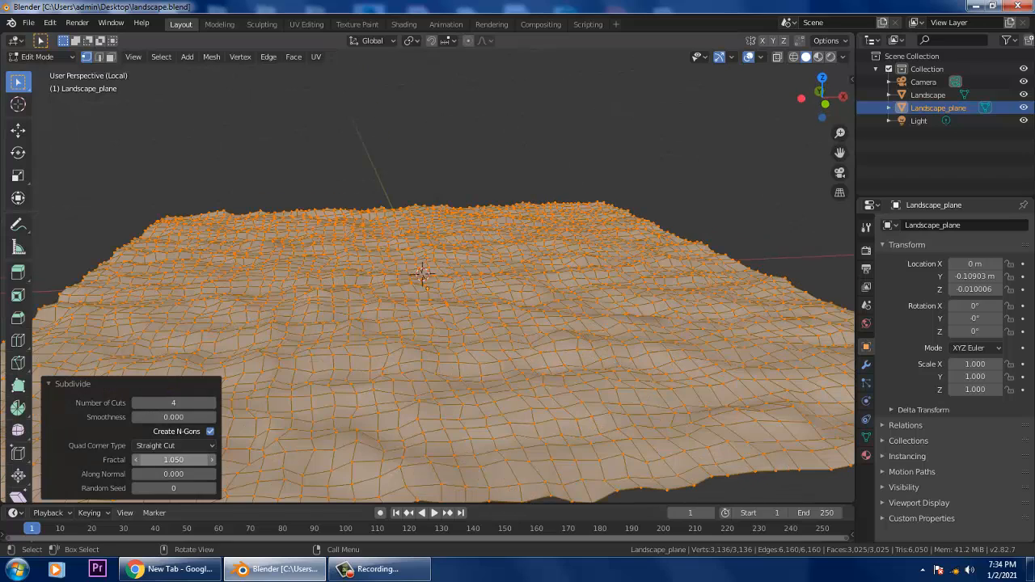
left_click(154, 460)
type("1.2")
key("Return")
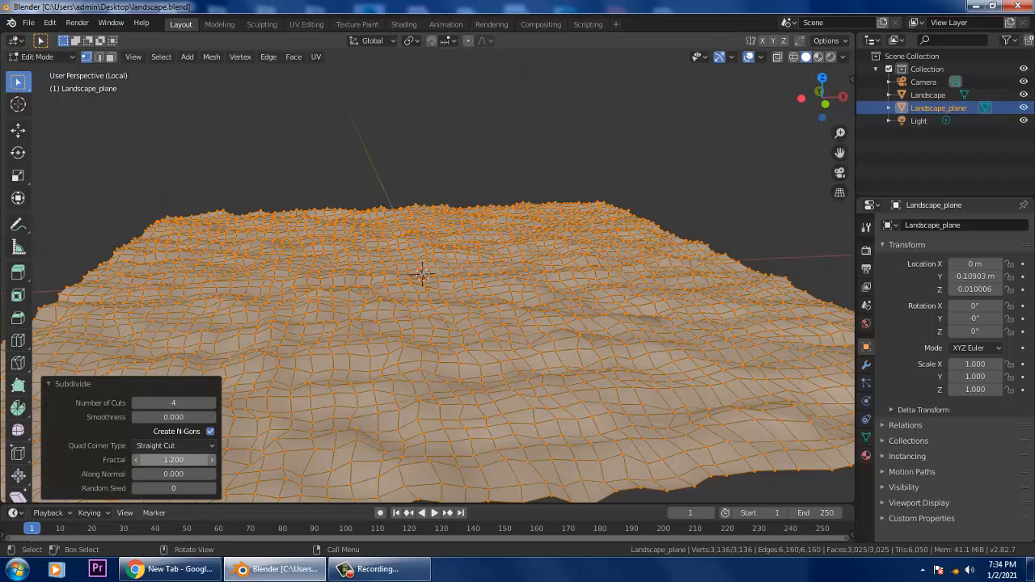
Set the subdivision's Fractal value to 2.5 for stronger waves across the water plane.
left_click(173, 459)
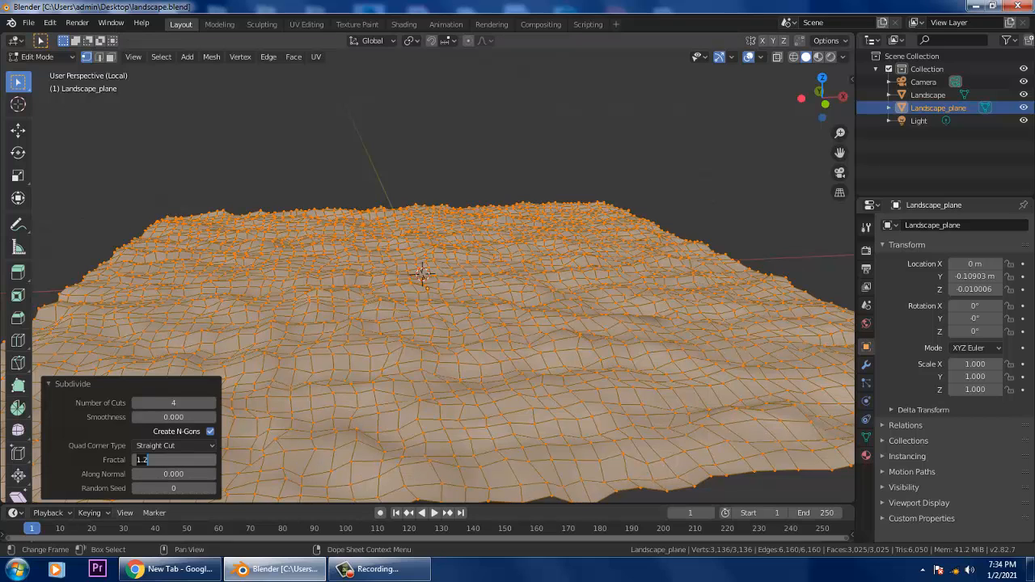
type("2.5")
key("Return")
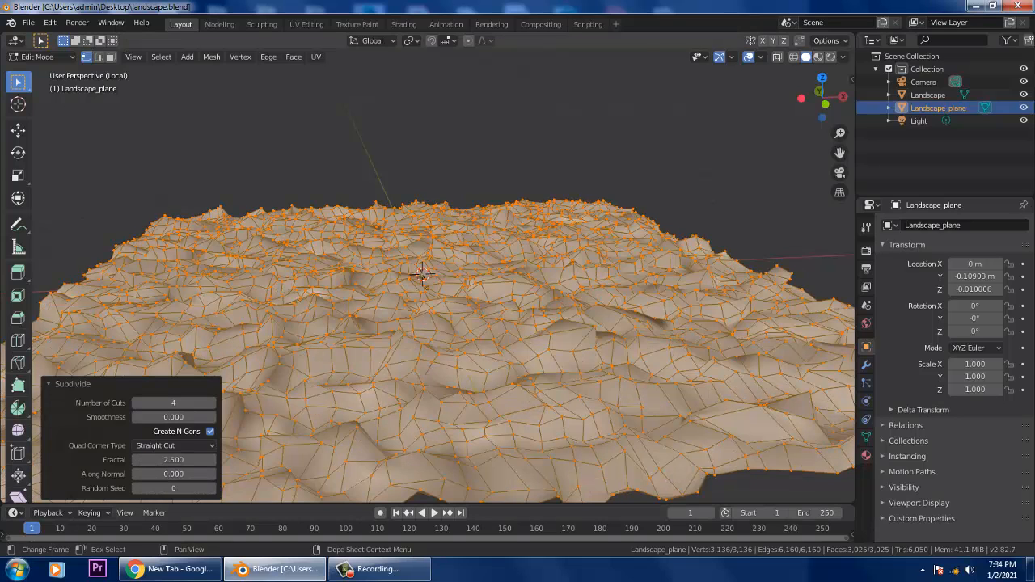
Set the subdivision's Fractal value to 1.4, then return the water plane to Object Mode with nothing selected.
left_click(173, 460)
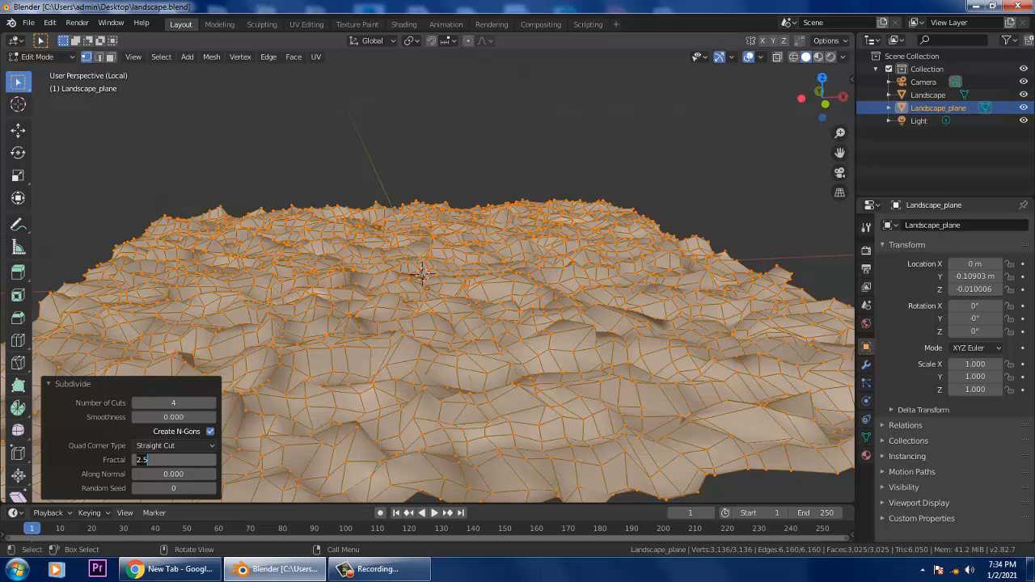
key("Return")
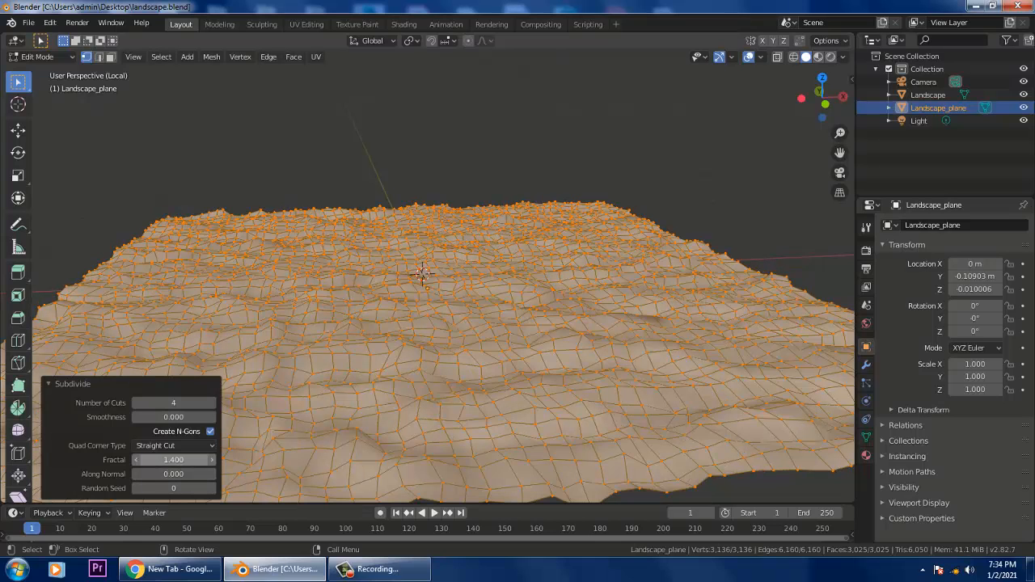
left_click(41, 57)
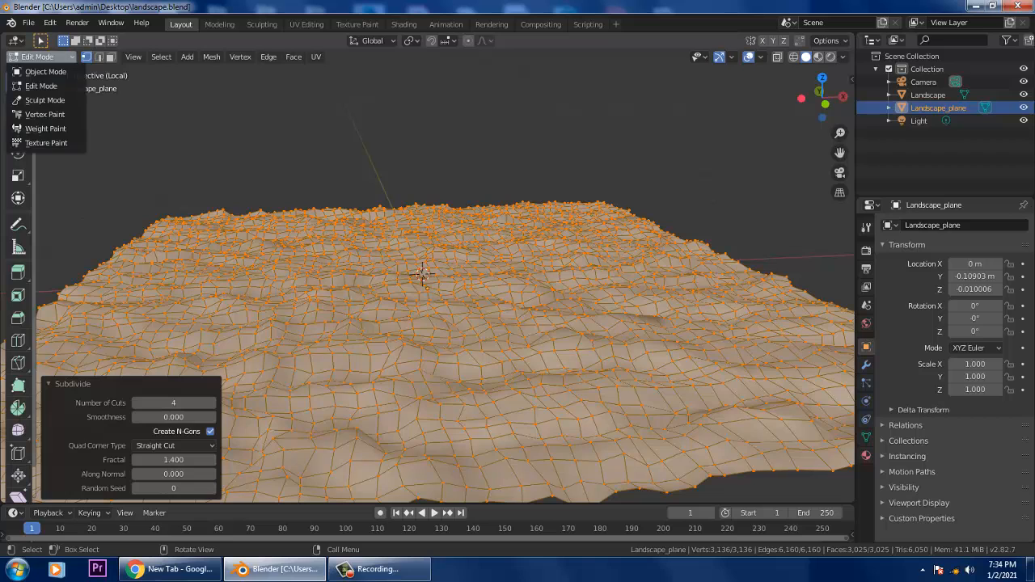
left_click(37, 70)
key("alt+a")
middle_click_drag(453, 267, 430, 299)
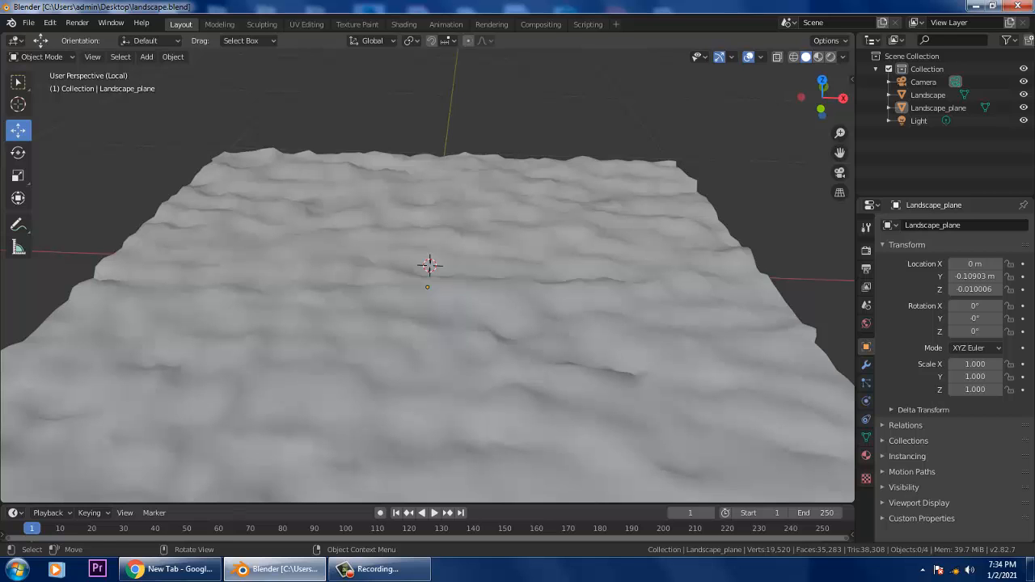
middle_click_drag(436, 291, 468, 279)
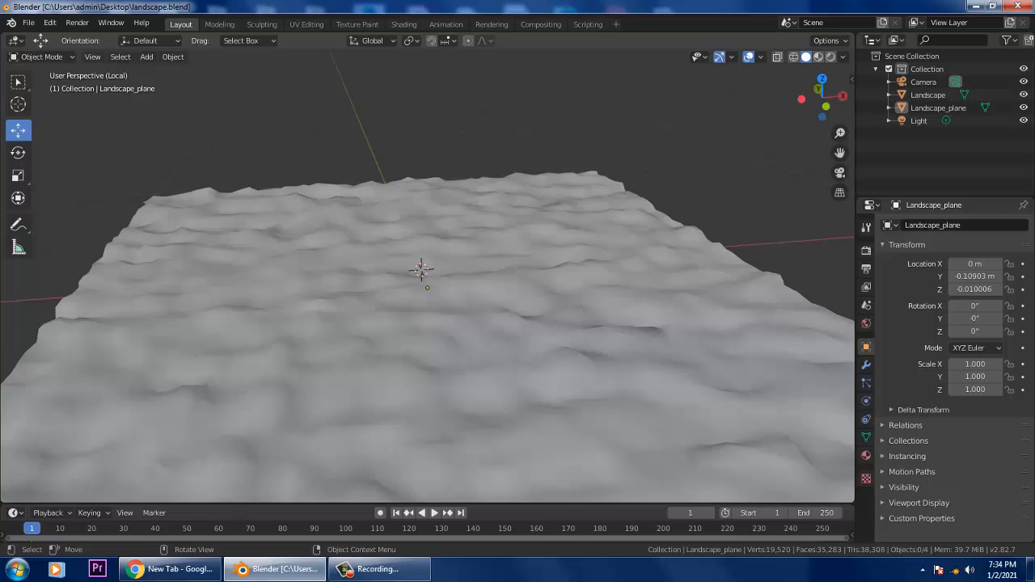
Leave the isolated view of the water plane and select the Landscape terrain.
key("KP_Divide")
middle_click_drag(453, 308, 450, 285)
scroll(449, 284, "up", 1)
left_click(534, 283)
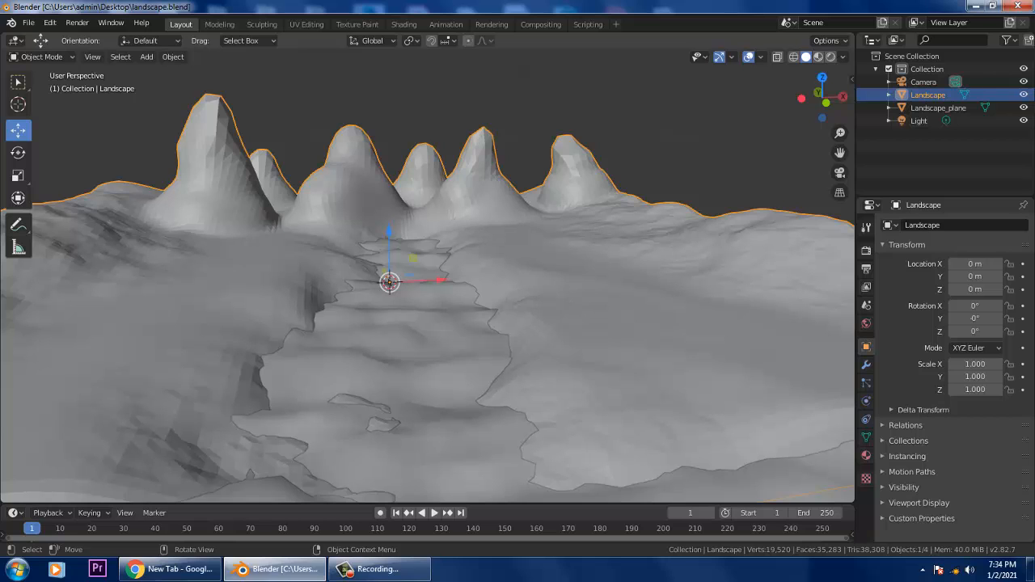
left_click(261, 24)
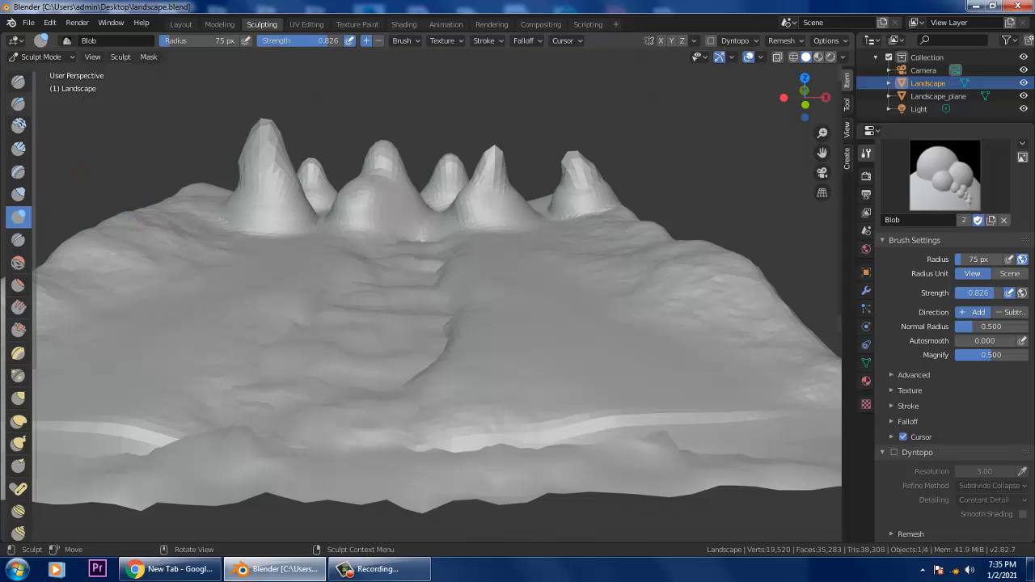
left_click(18, 81)
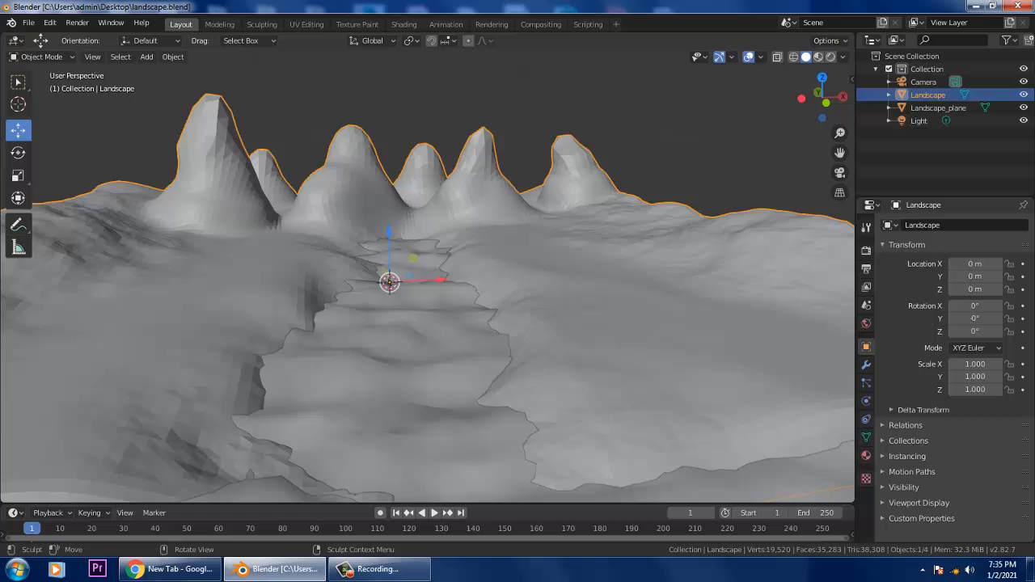
left_click(181, 24)
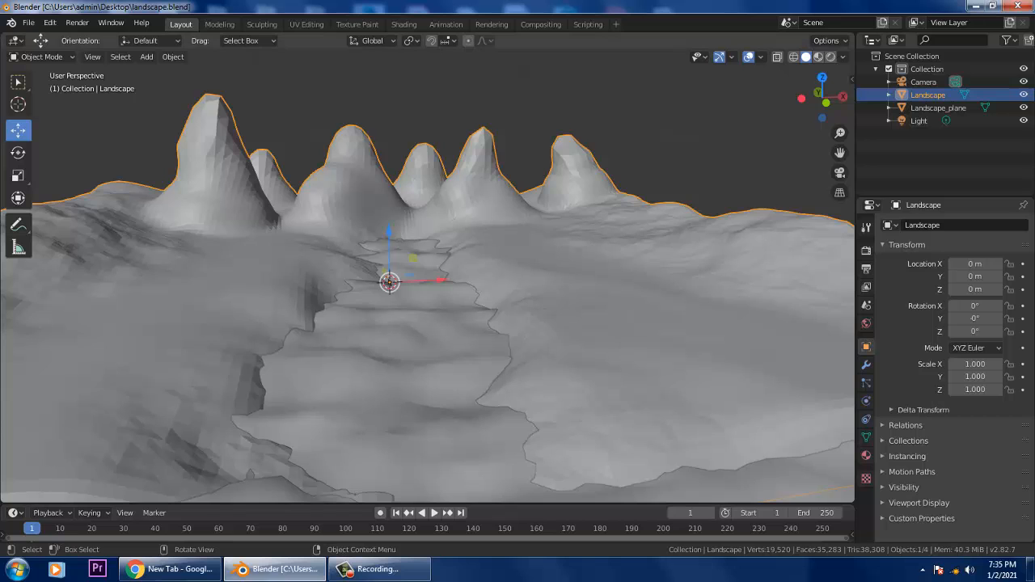
Switch to the Shading workspace and frame the landscape from the front, with the peaks behind the river.
middle_click_drag(420, 324, 292, 271)
scroll(407, 314, "down", 2)
scroll(407, 313, "up", 4)
scroll(397, 320, "down", 2)
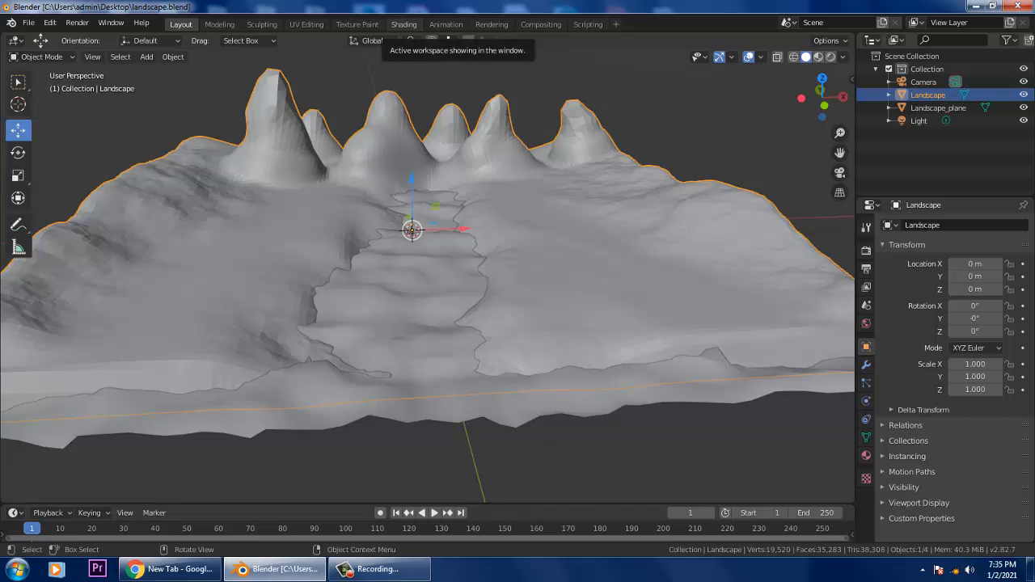
left_click(404, 25)
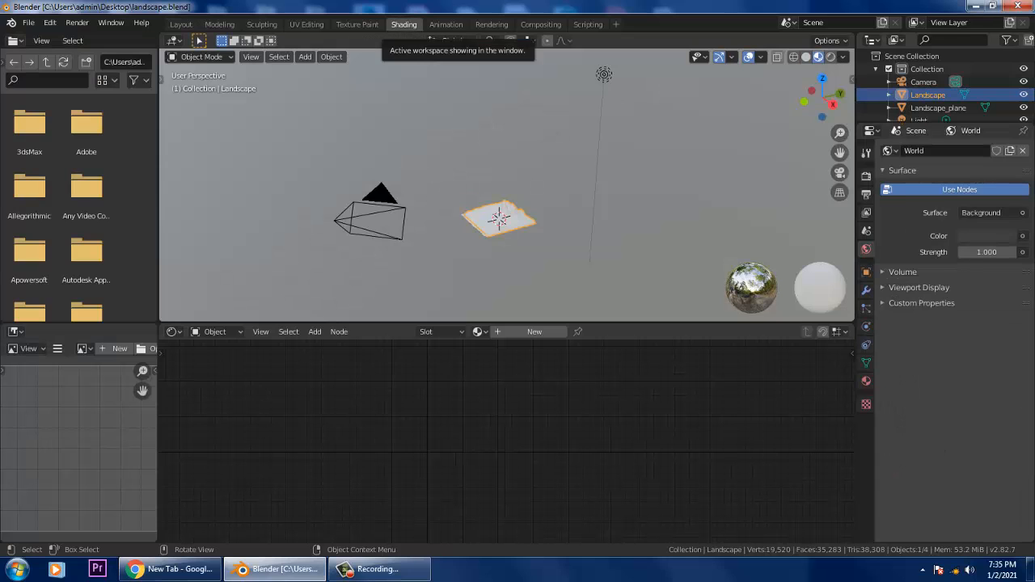
scroll(508, 242, "up", 5)
middle_click_drag(501, 271, 499, 151, "shift")
middle_click_drag(453, 186, 550, 137)
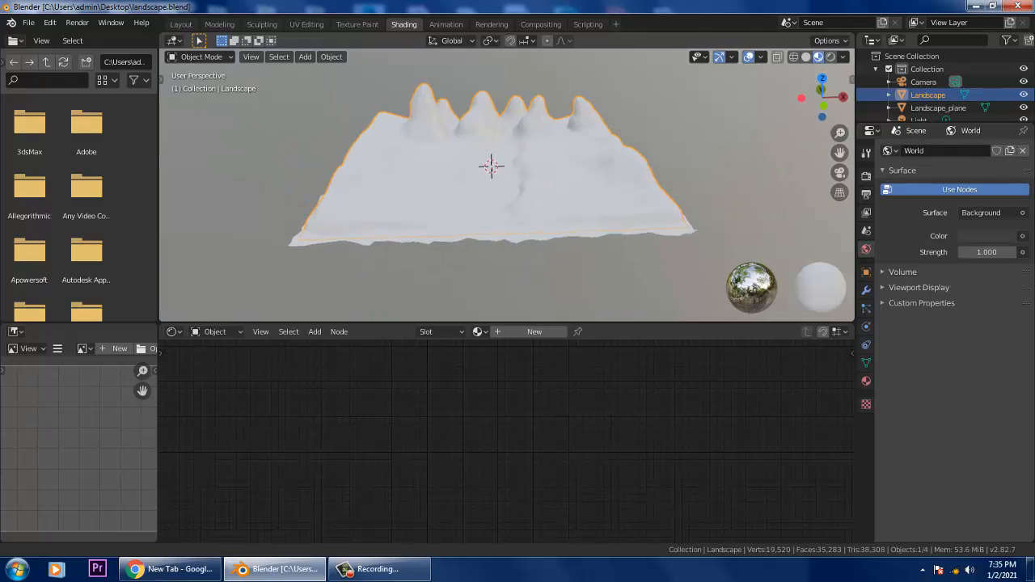
scroll(502, 186, "up", 2)
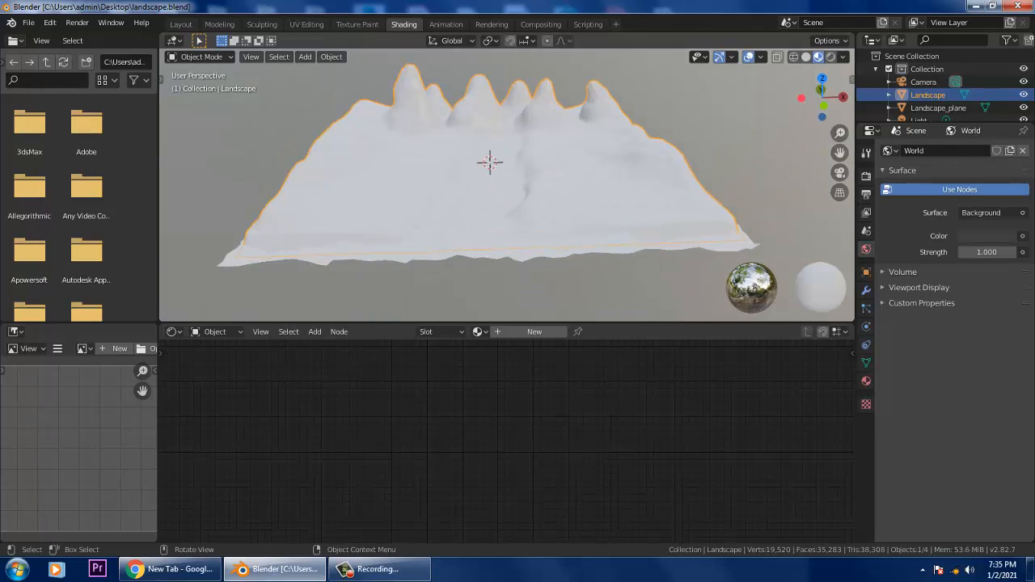
key("KP_Divide")
scroll(508, 186, "up", 3)
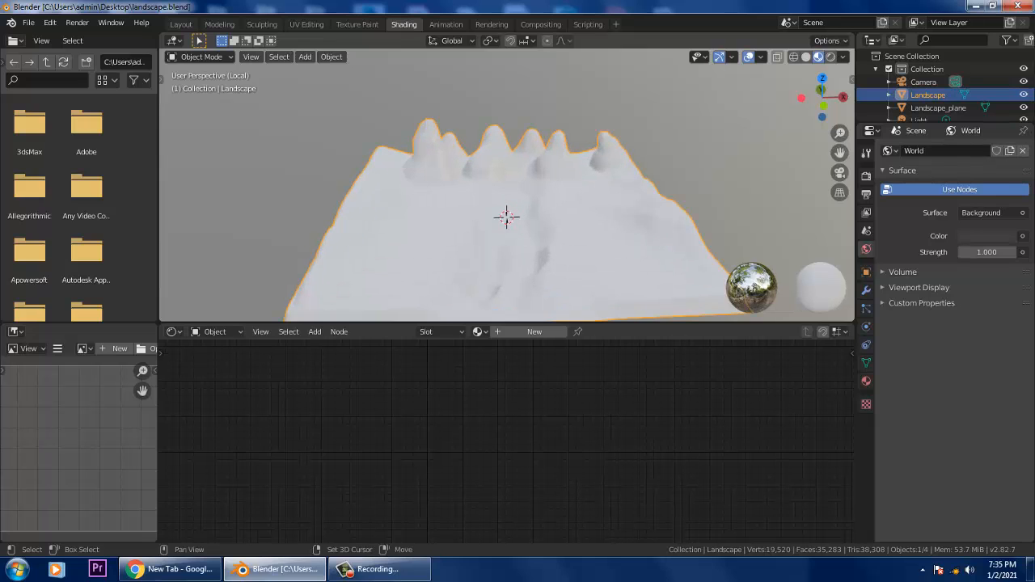
middle_click_drag(507, 217, 524, 153, "shift")
scroll(507, 186, "up", 3)
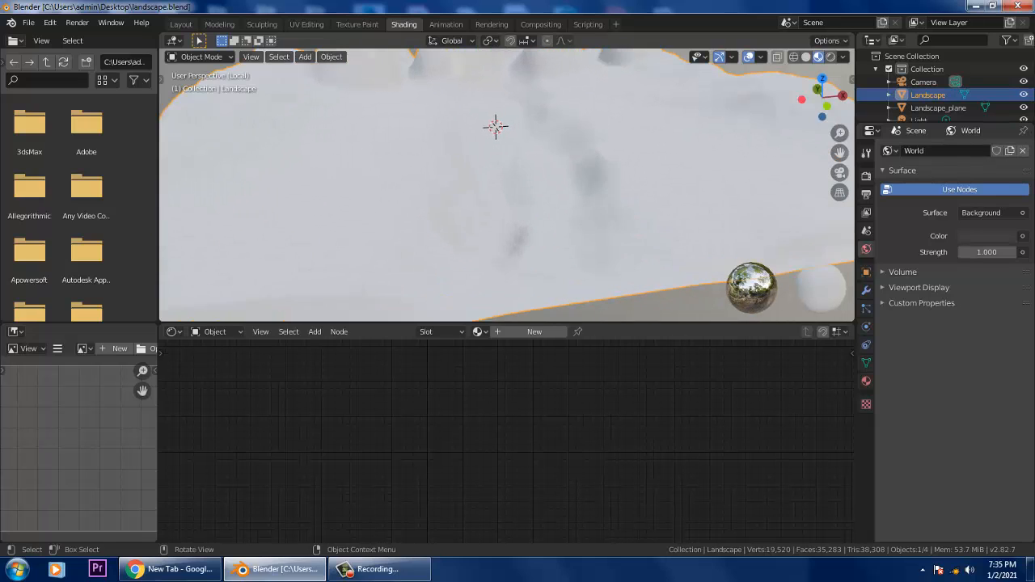
key("KP_Divide")
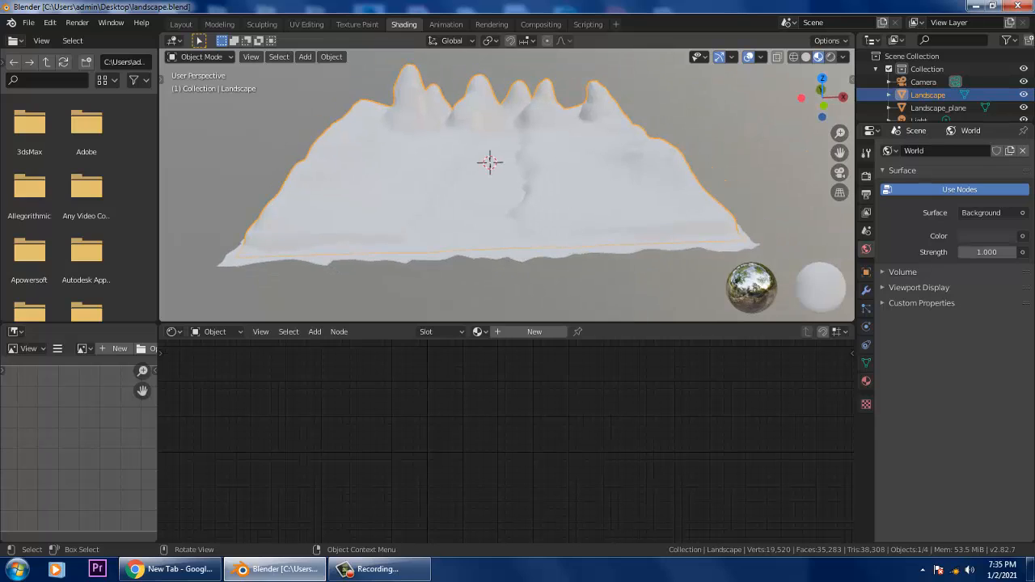
Isolate the water plane in local view and add a new material to it.
left_click(518, 254)
key("KP_Divide")
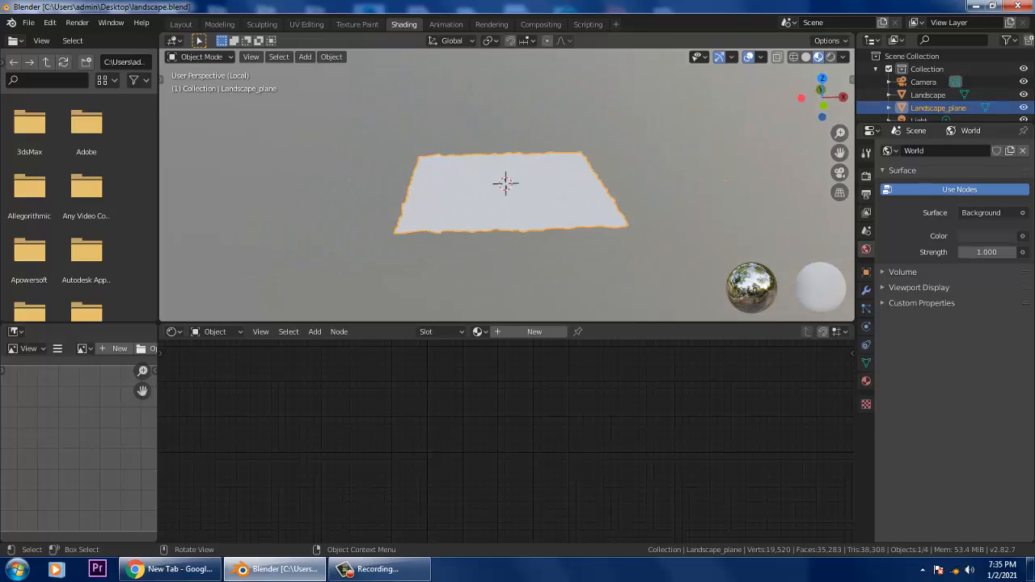
scroll(505, 202, "up", 4)
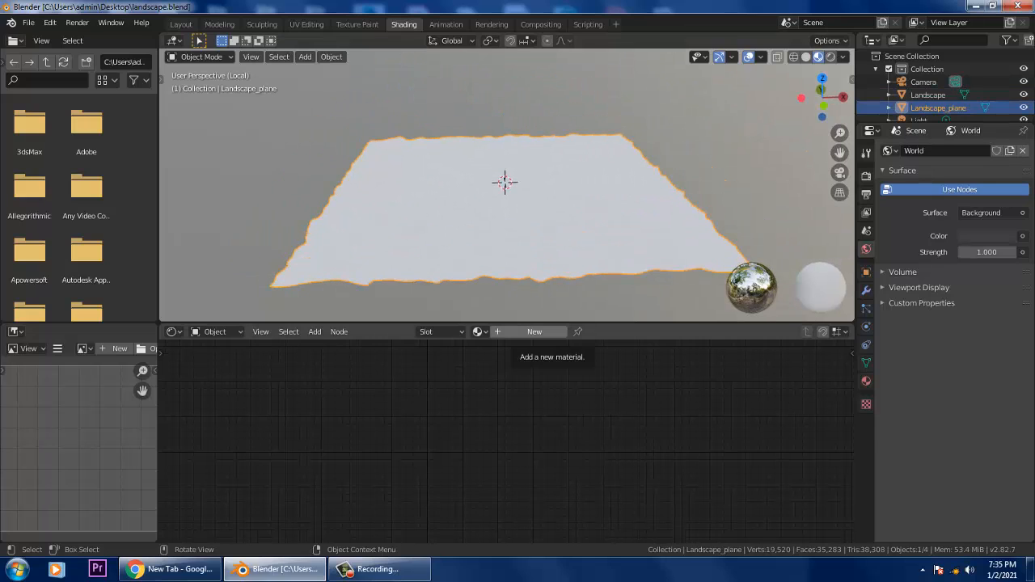
left_click(535, 332)
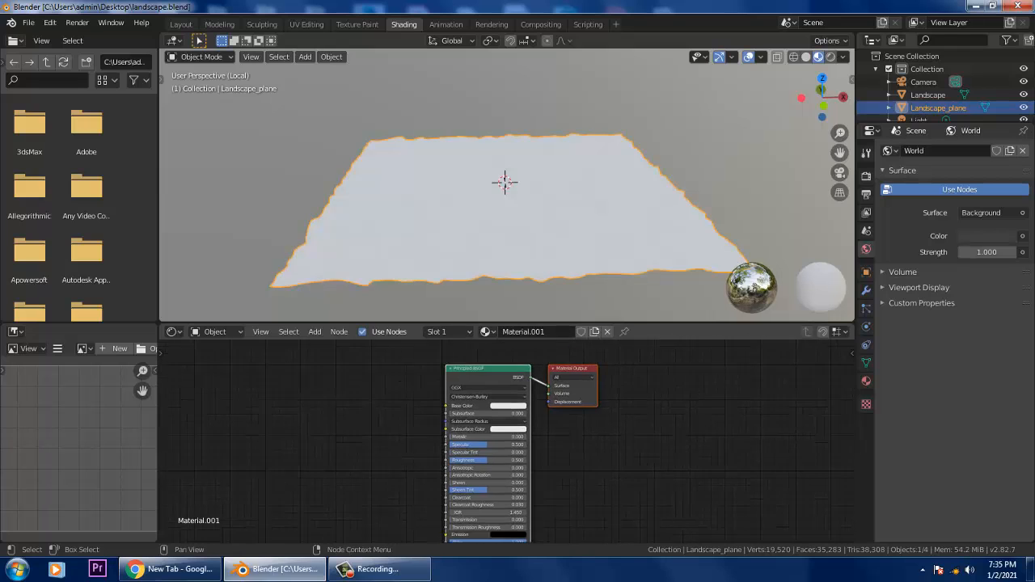
Give the water material a bright blue Base Color and lower its Roughness to 0 on the Principled BSDF.
scroll(503, 434, "up", 1)
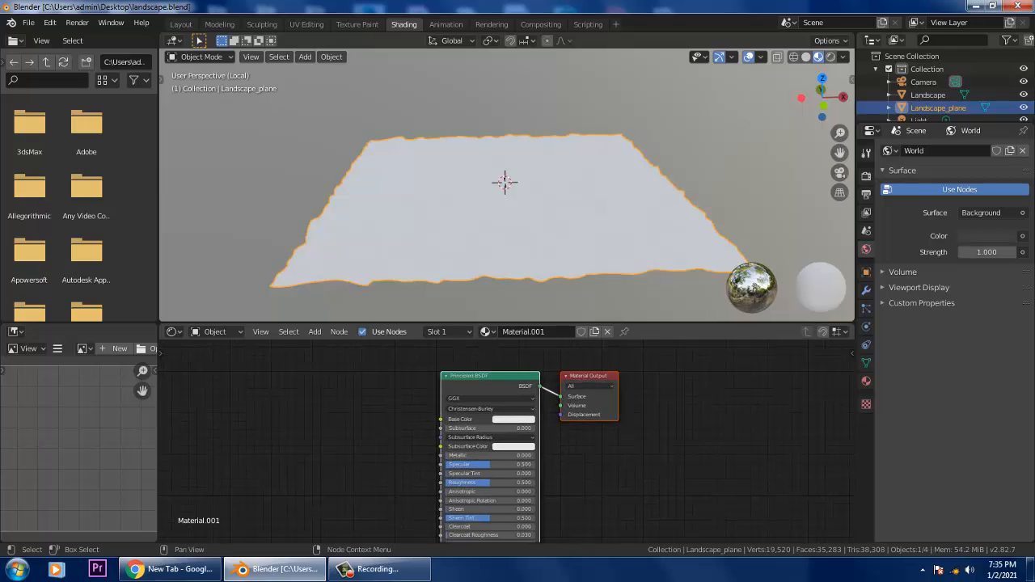
left_click(514, 420)
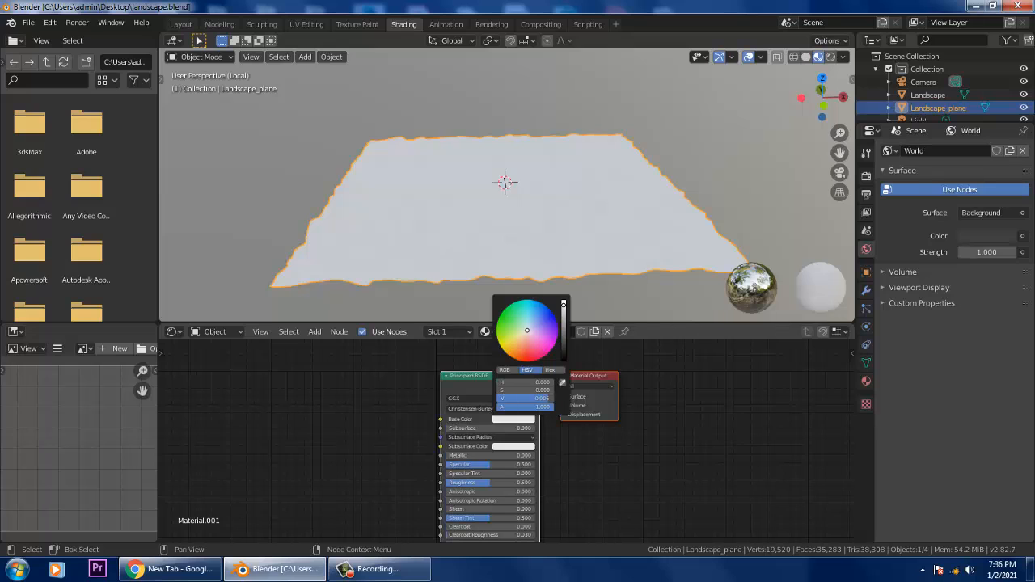
left_click_drag(526, 330, 539, 308)
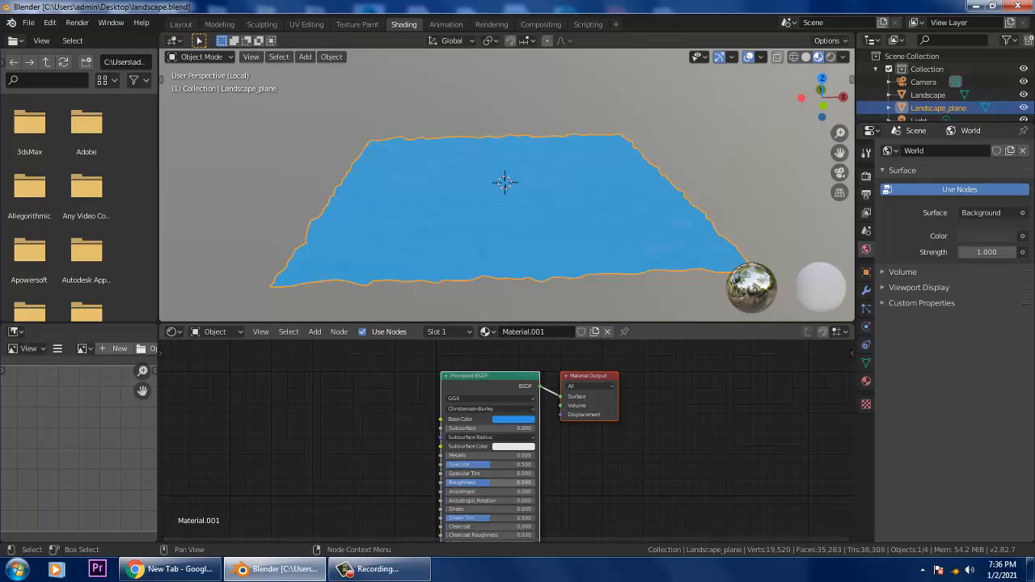
left_click_drag(490, 483, 445, 483)
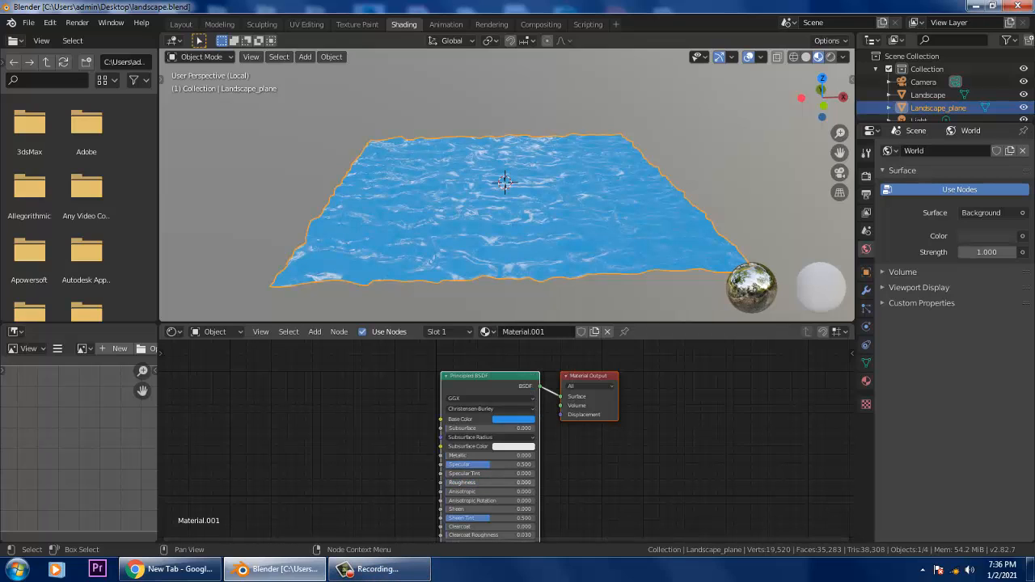
middle_click_drag(518, 202, 560, 205)
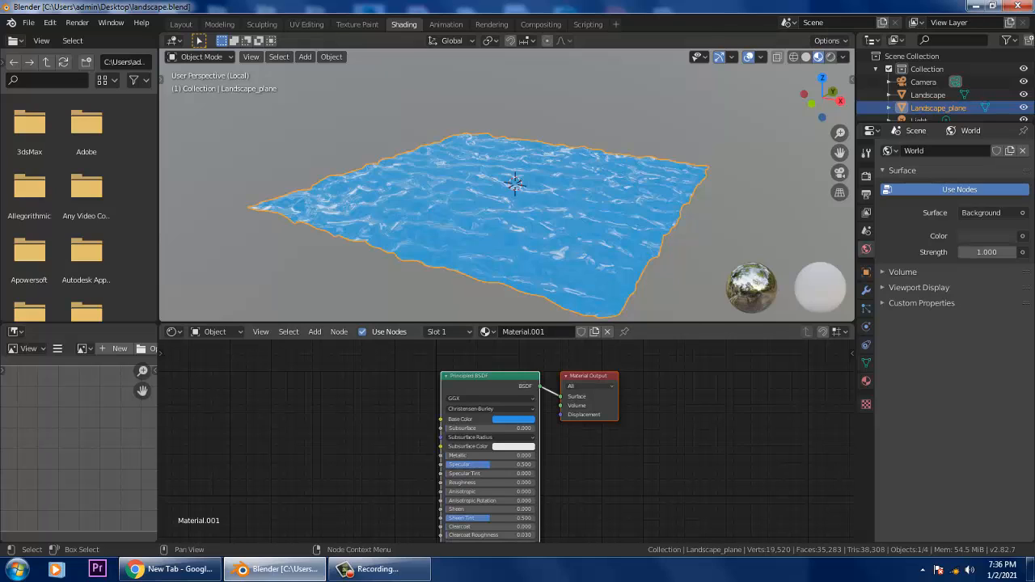
Add a ColorRamp node in free space before the Principled BSDF node of the water material.
key("g")
key("Return")
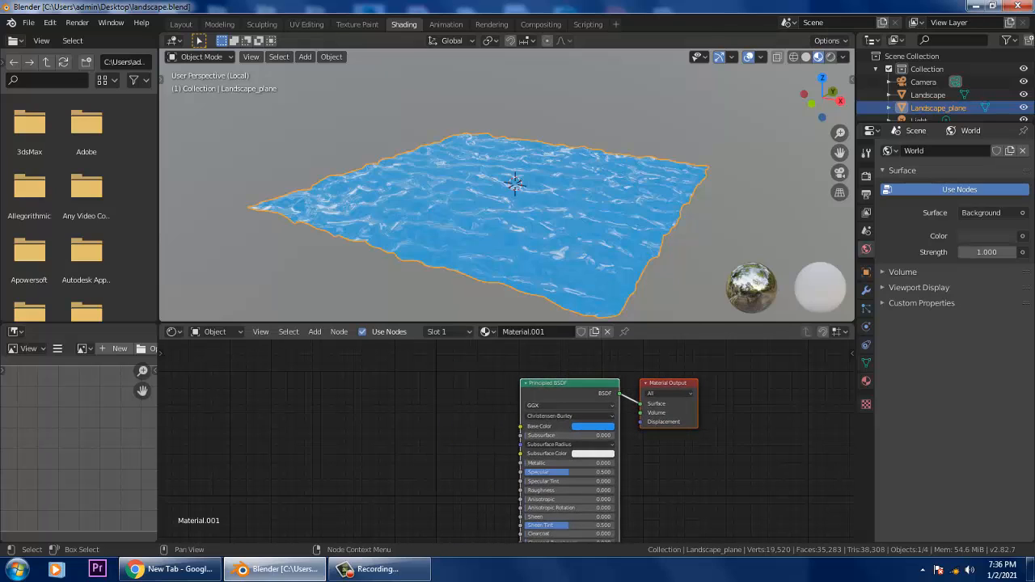
key("alt+a")
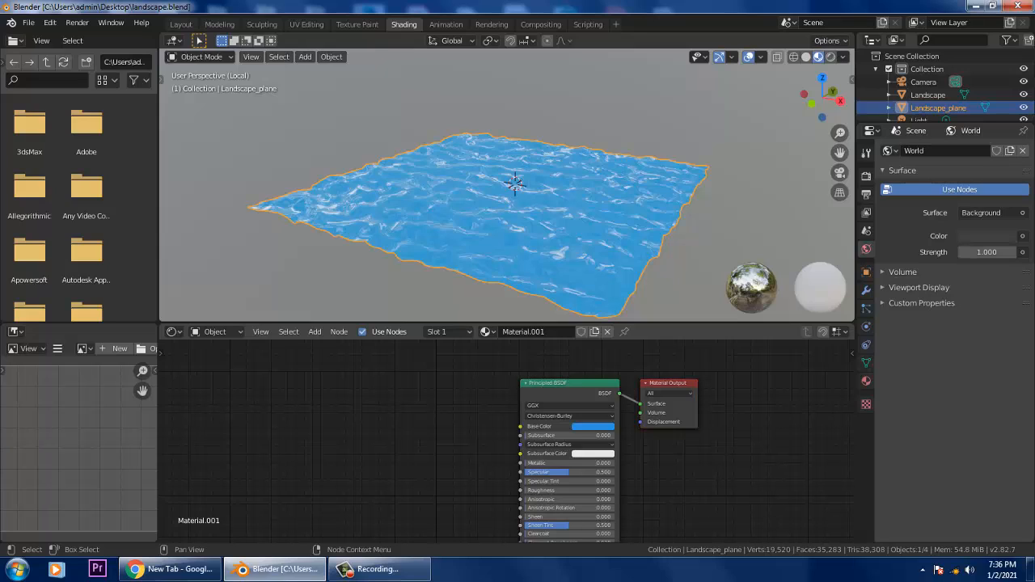
key("shift+a")
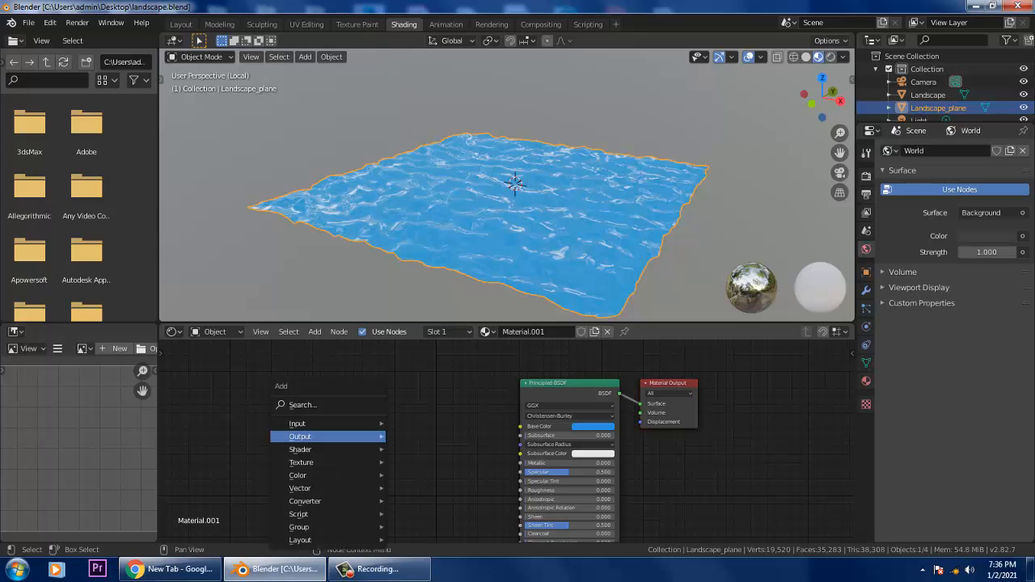
left_click(326, 405)
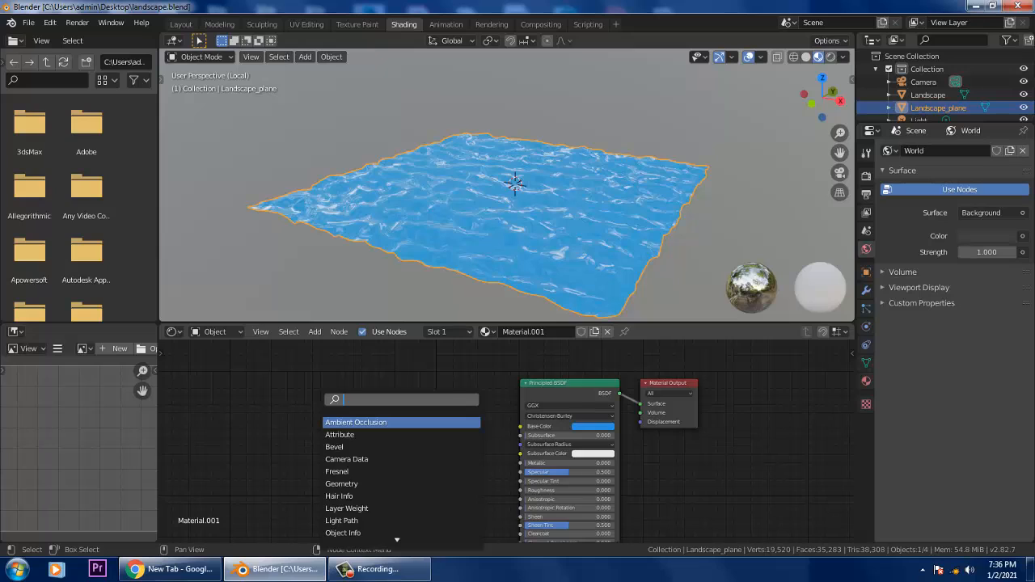
type("color")
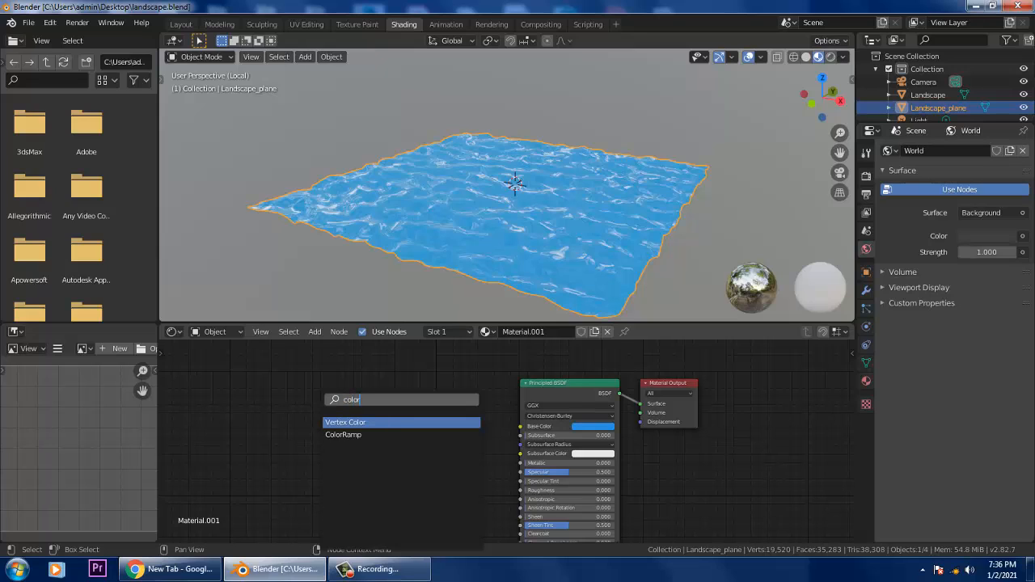
key("Down")
key("Return")
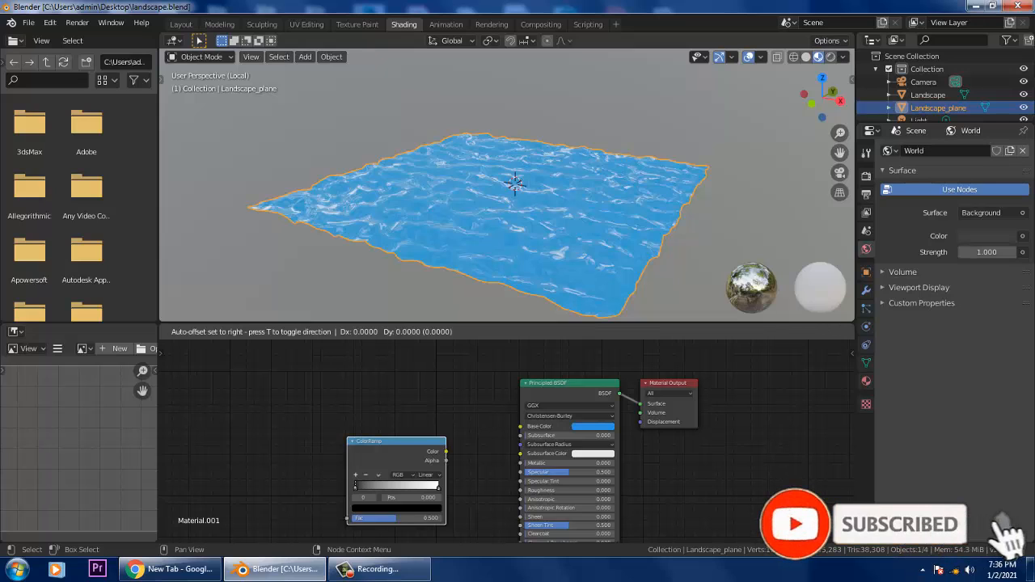
left_click(340, 397)
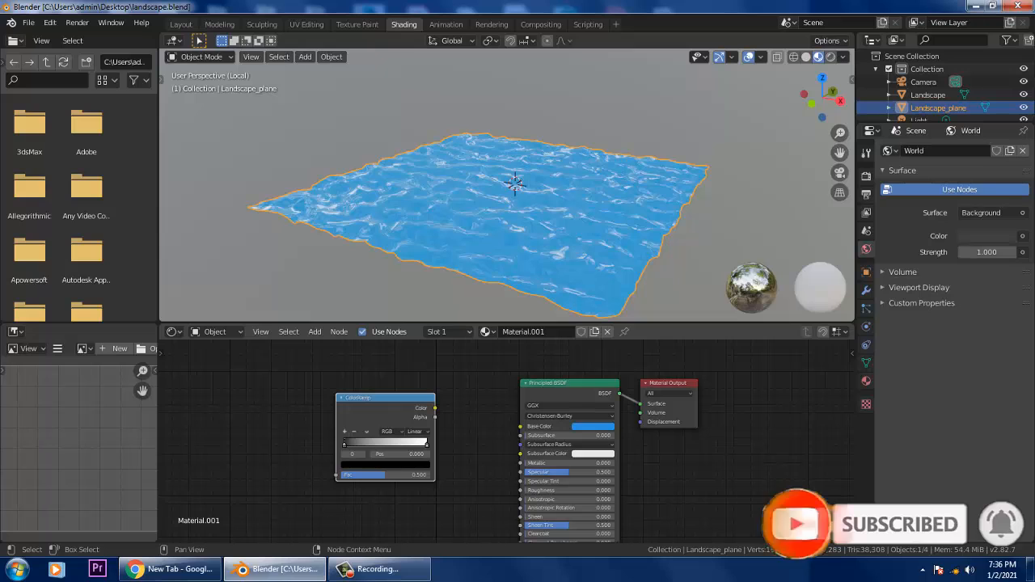
left_click(477, 444)
middle_click_drag(477, 443, 558, 437)
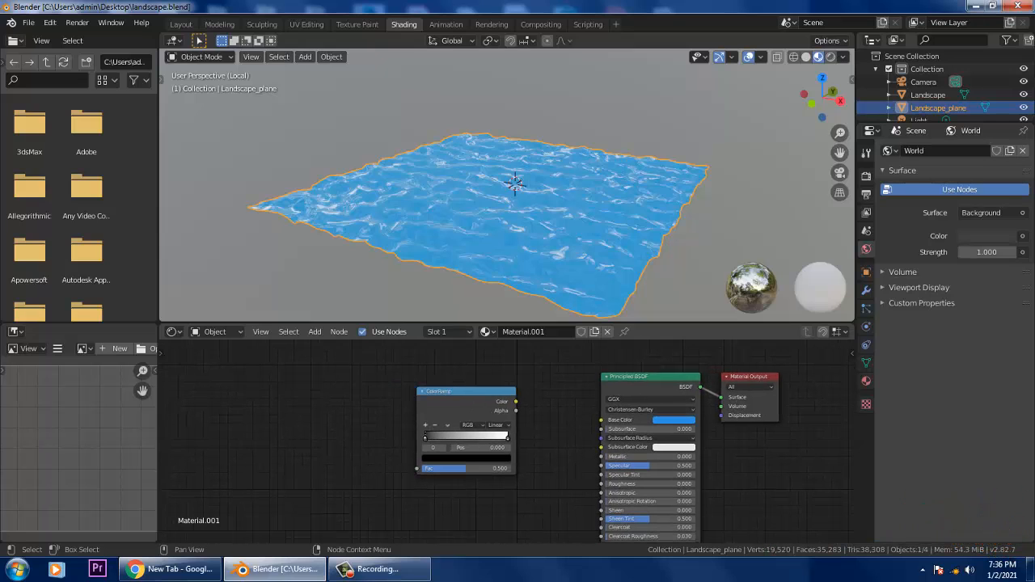
key("shift+a")
mouse_move(266, 501)
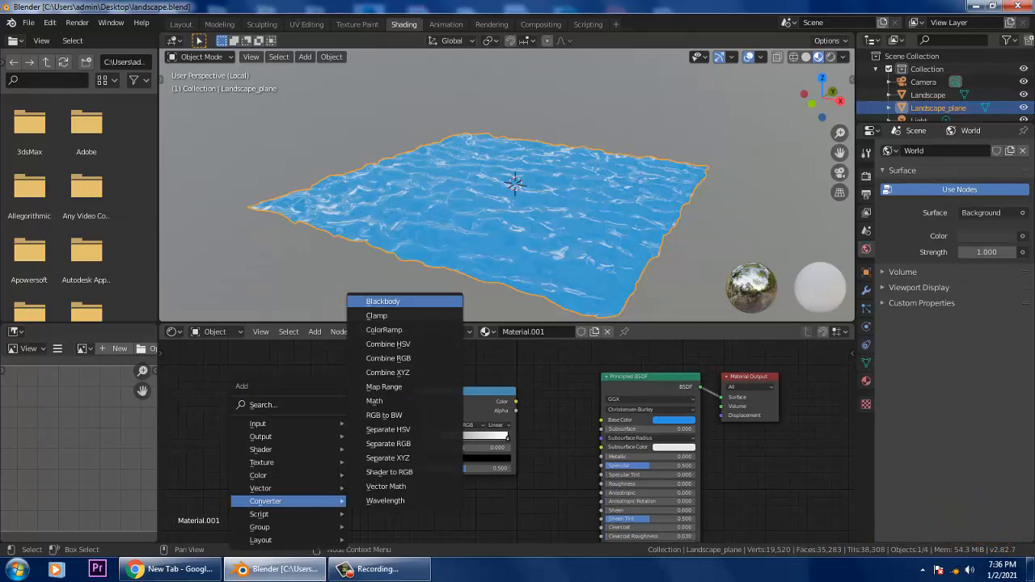
left_click(380, 330)
left_click(353, 420)
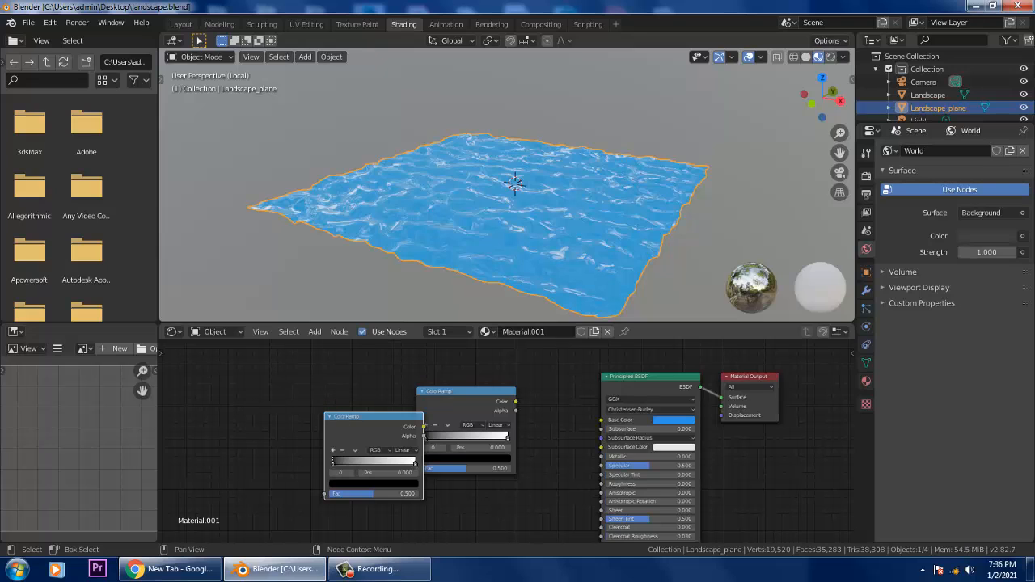
key("Delete")
Add a Noise Texture node and place it just before the ColorRamp node of the water material.
key("shift+a")
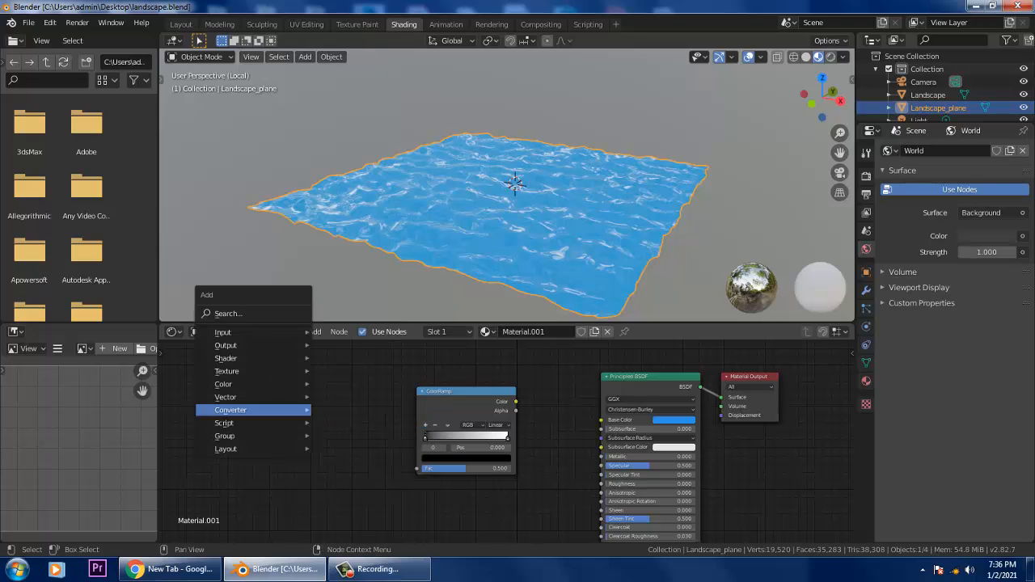
left_click(226, 312)
type("nois")
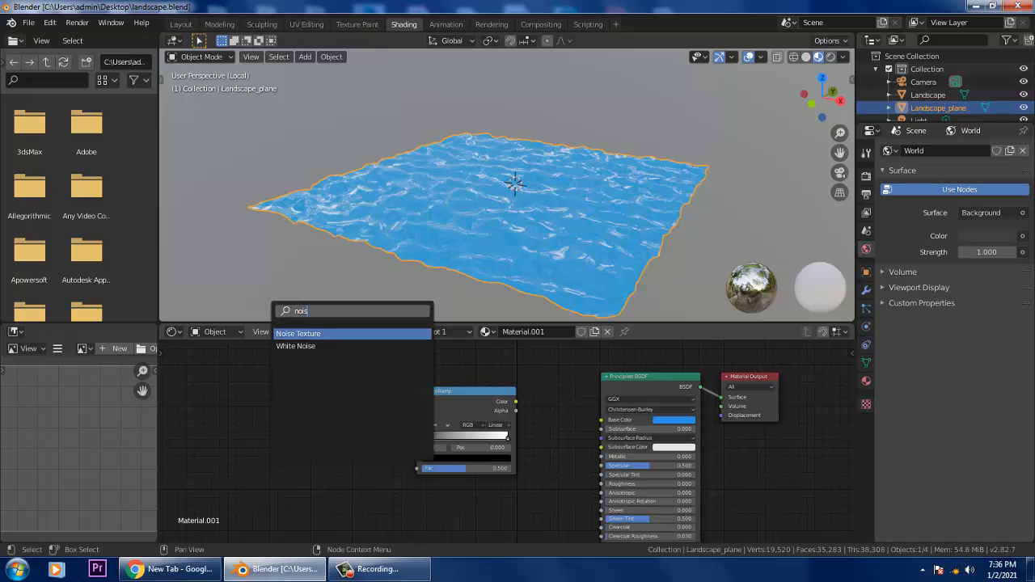
key("Return")
left_click(285, 402)
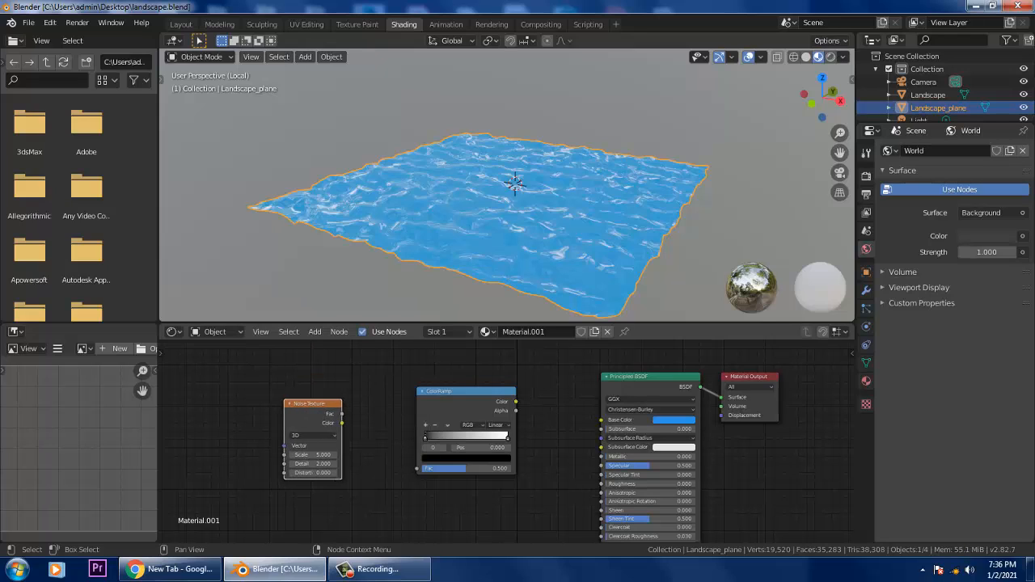
left_click_drag(310, 403, 336, 402)
left_click(343, 374)
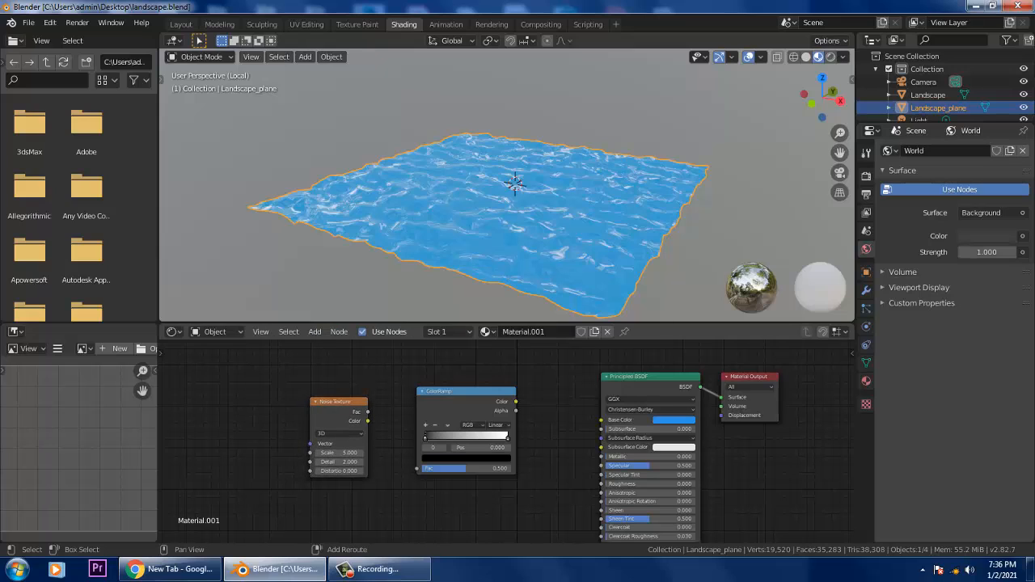
Add a Texture Coordinate node and place it before the Noise Texture node.
key("shift+a")
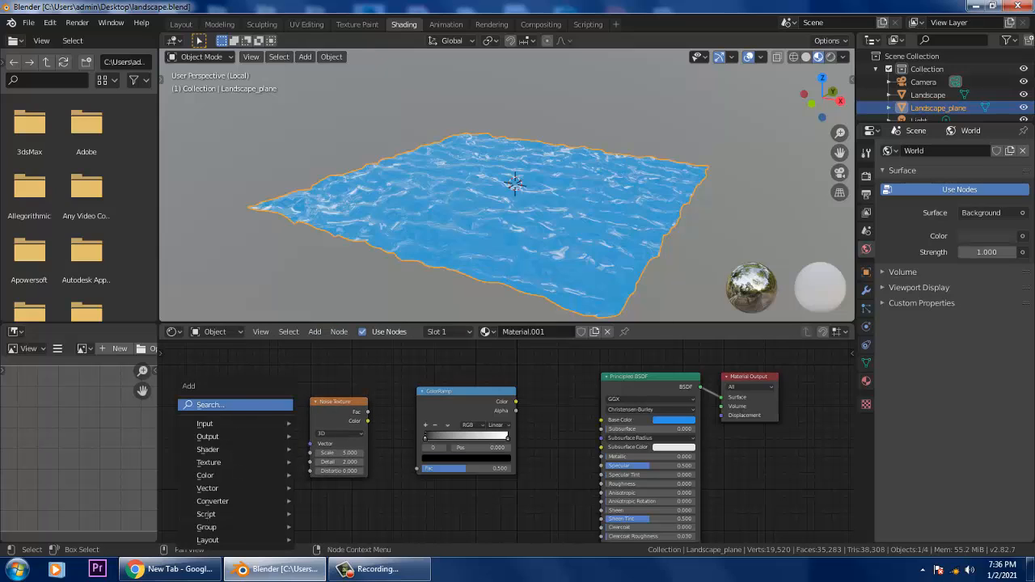
type("textur")
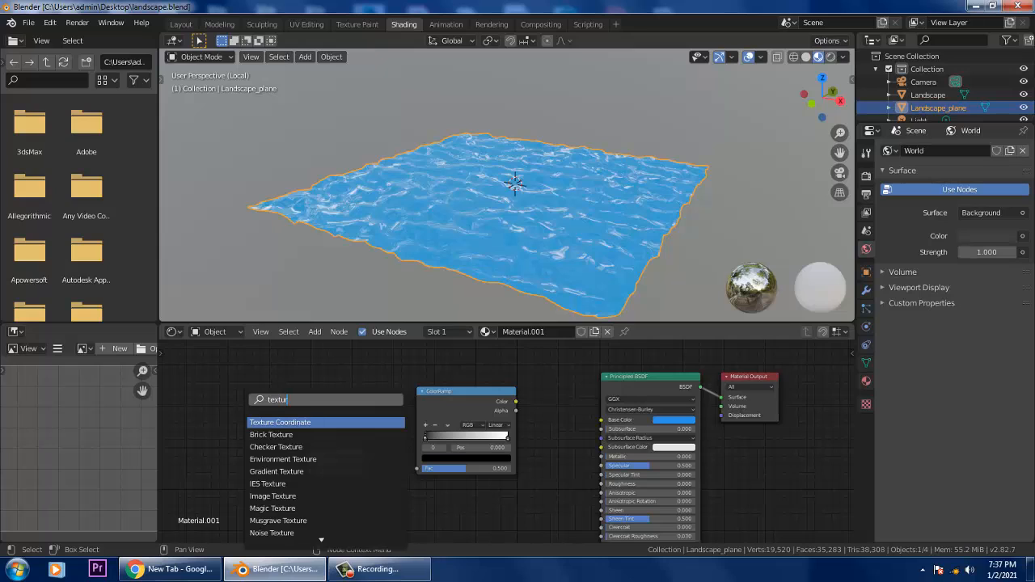
type("e")
left_click(292, 423)
left_click(205, 398)
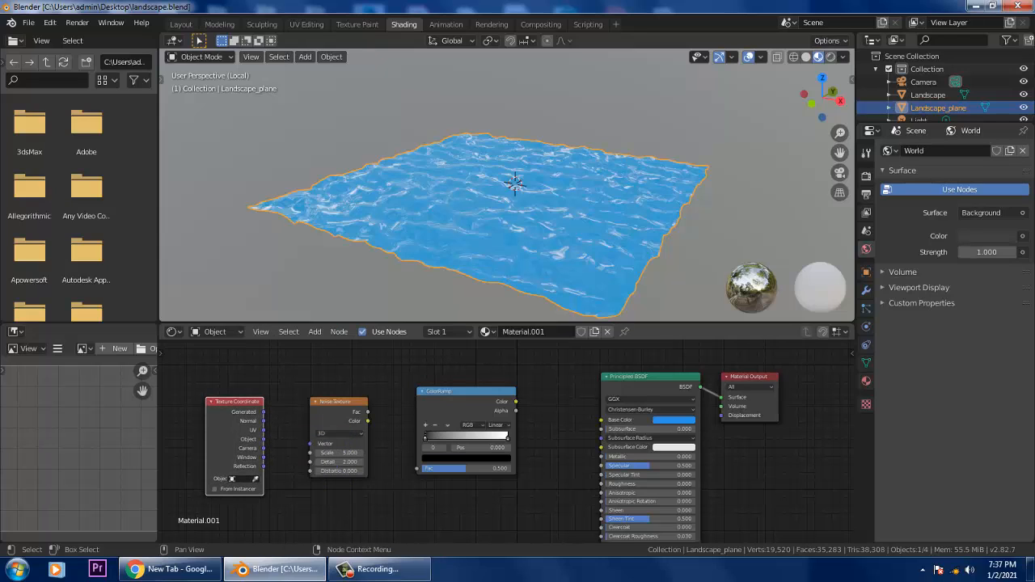
Link the Texture Coordinate's Object output to the Noise Texture's Vector, and the noise Color output to the ColorRamp's Fac.
left_click_drag(264, 439, 310, 443)
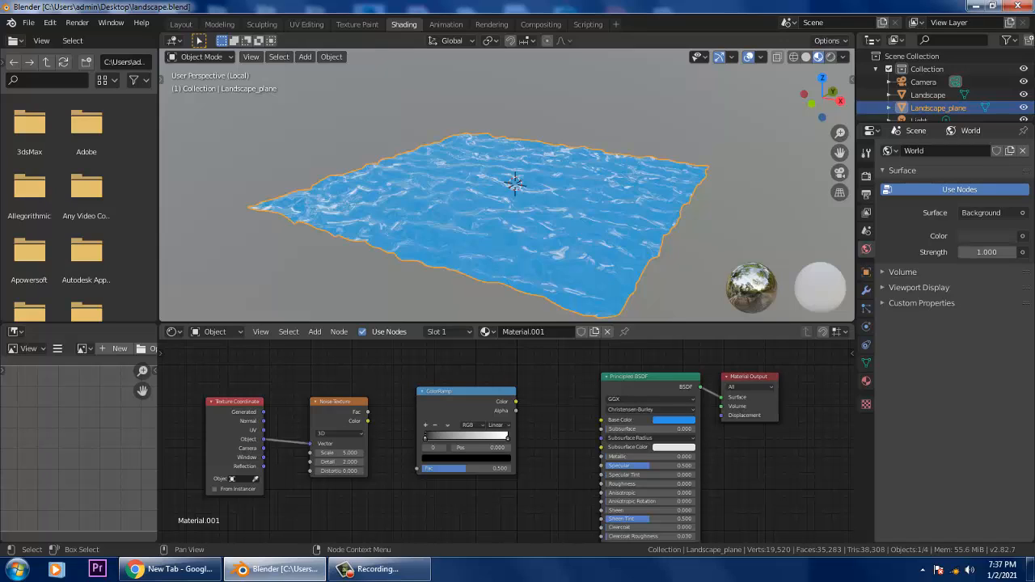
left_click_drag(368, 421, 417, 469)
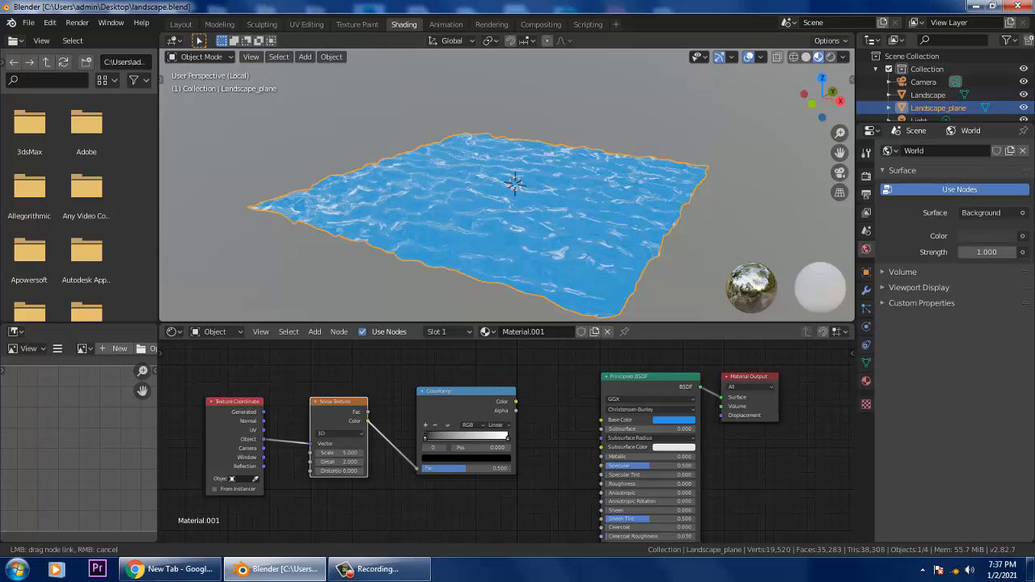
left_click_drag(418, 468, 418, 469)
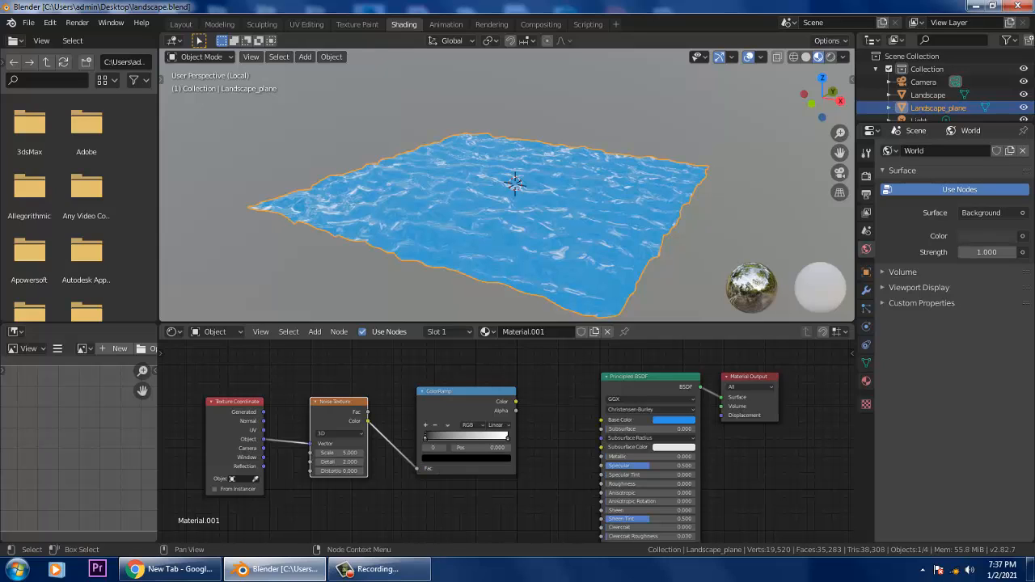
Move the Material Output and Principled BSDF nodes farther from the ColorRamp, and shift the Noise Texture node slightly.
left_click_drag(749, 377, 792, 376)
left_click_drag(652, 376, 673, 379)
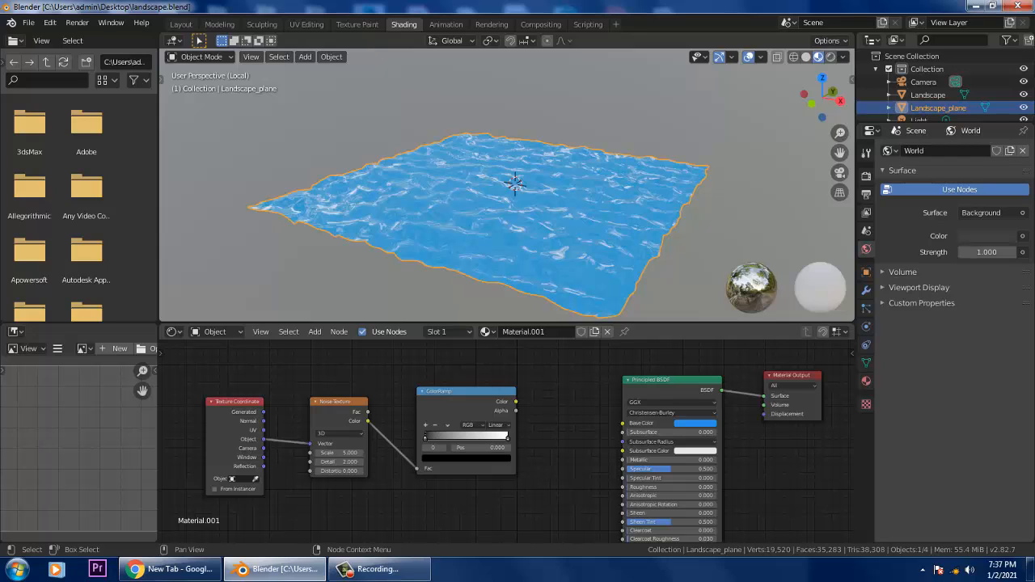
mouse_move(340, 401)
left_mouse_down()
mouse_move(325, 400)
mouse_move(342, 397)
left_mouse_up()
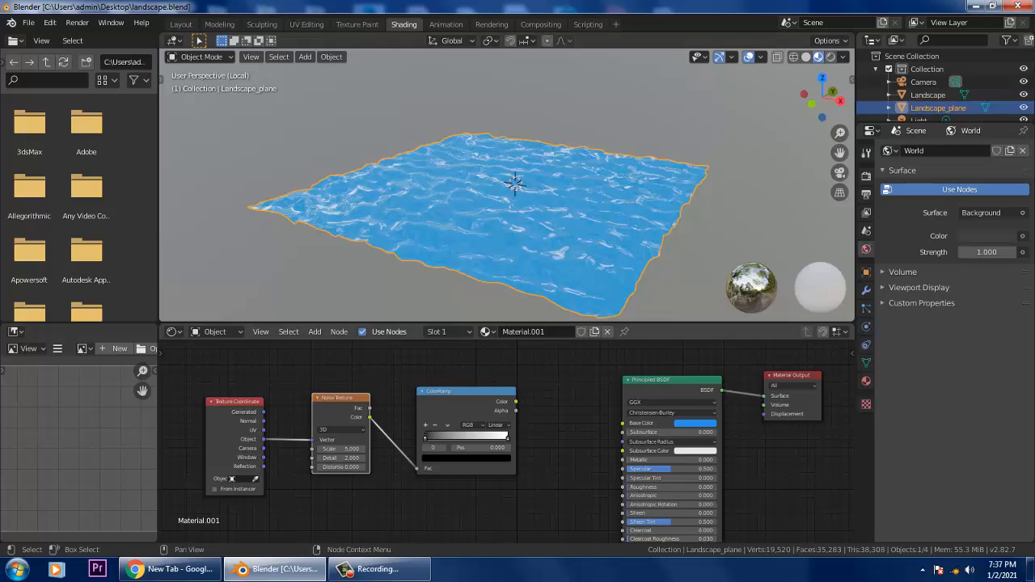
Add an RGB node between the ColorRamp and the Principled BSDF, and move the Principled BSDF and Material Output away to free space.
key("shift+a")
mouse_move(590, 450)
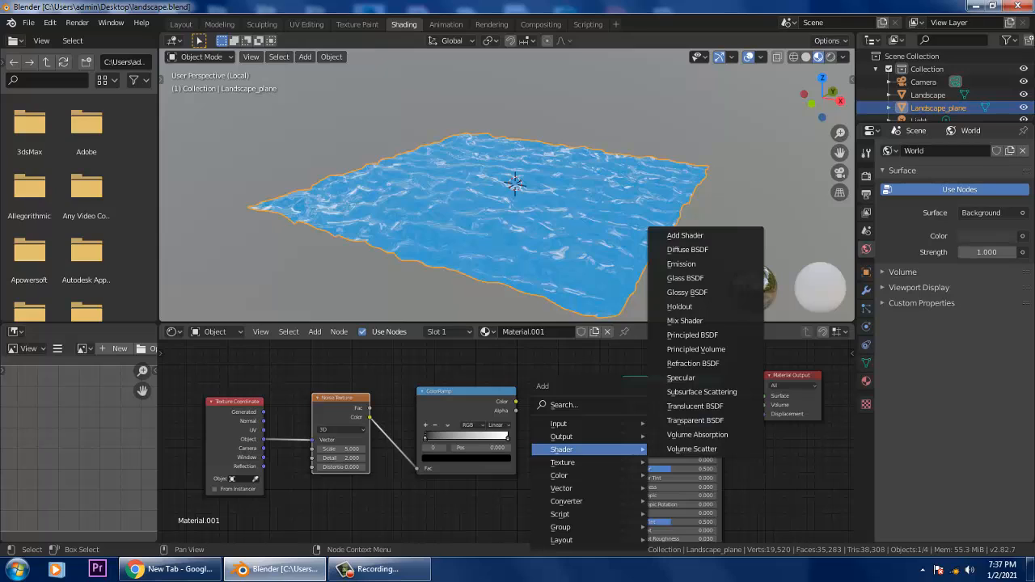
mouse_move(566, 475)
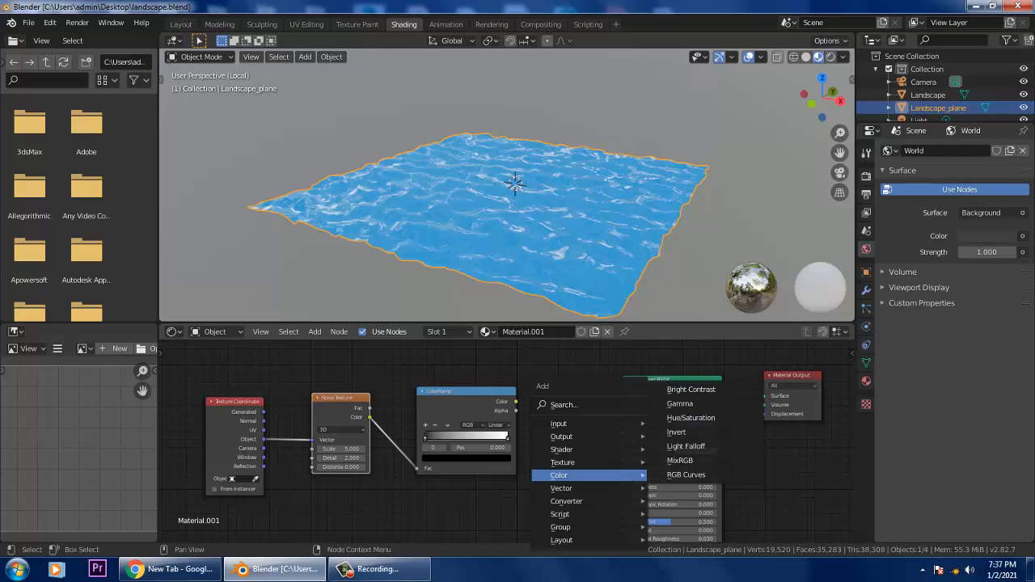
mouse_move(566, 424)
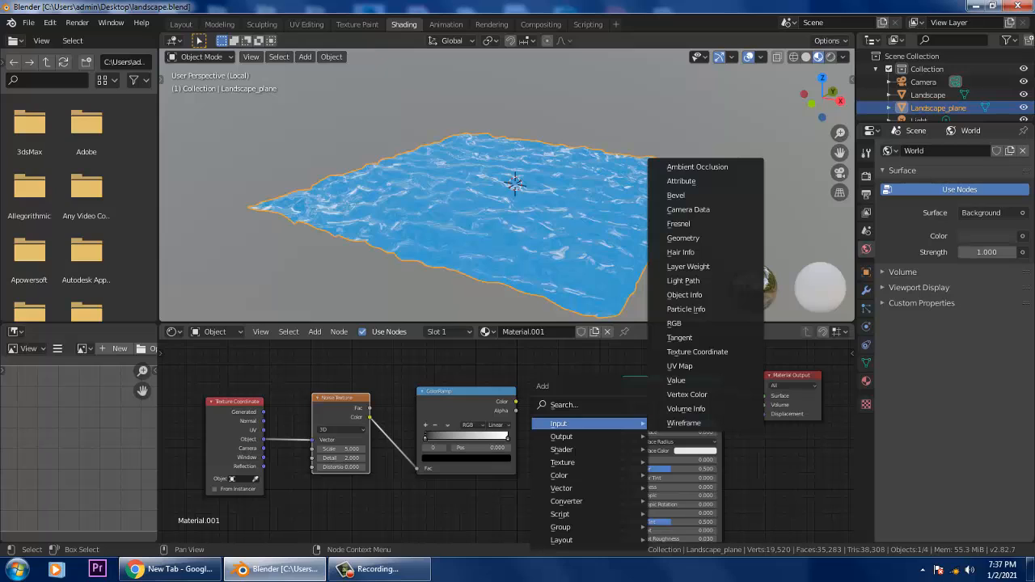
left_click(679, 324)
left_click(558, 450)
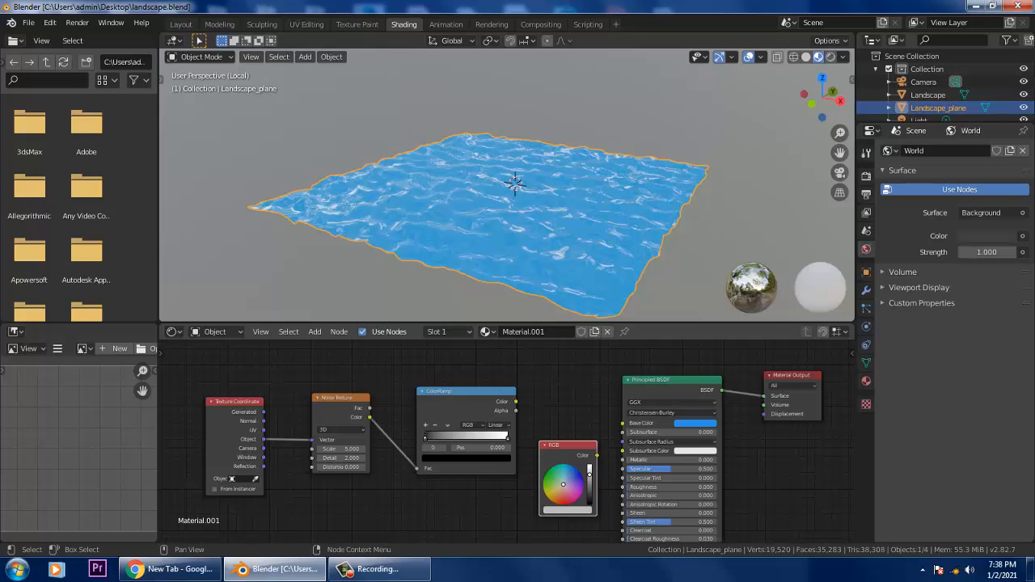
left_click_drag(791, 376, 819, 403)
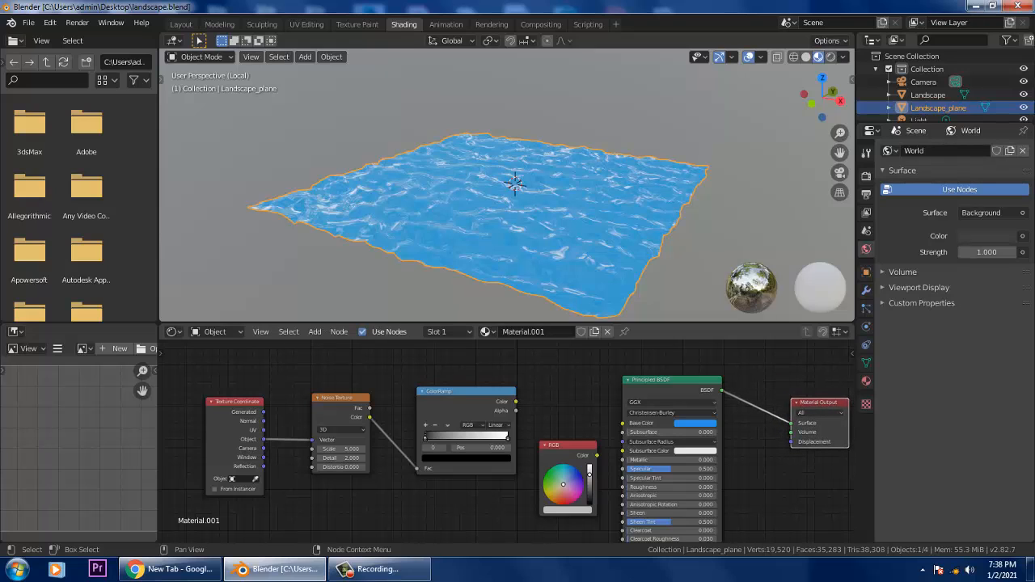
left_click_drag(672, 381, 723, 426)
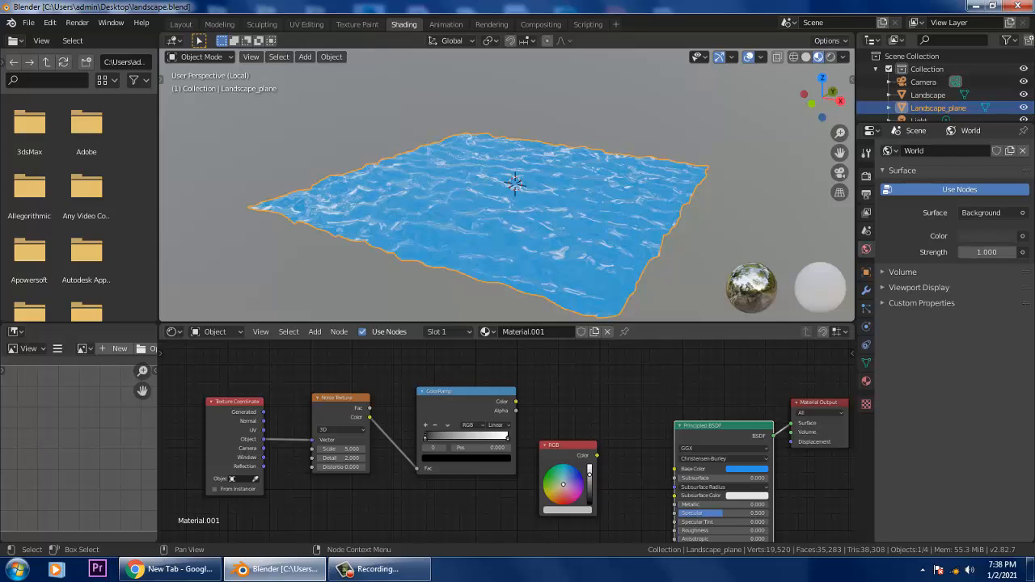
key("shift+a")
mouse_move(671, 424)
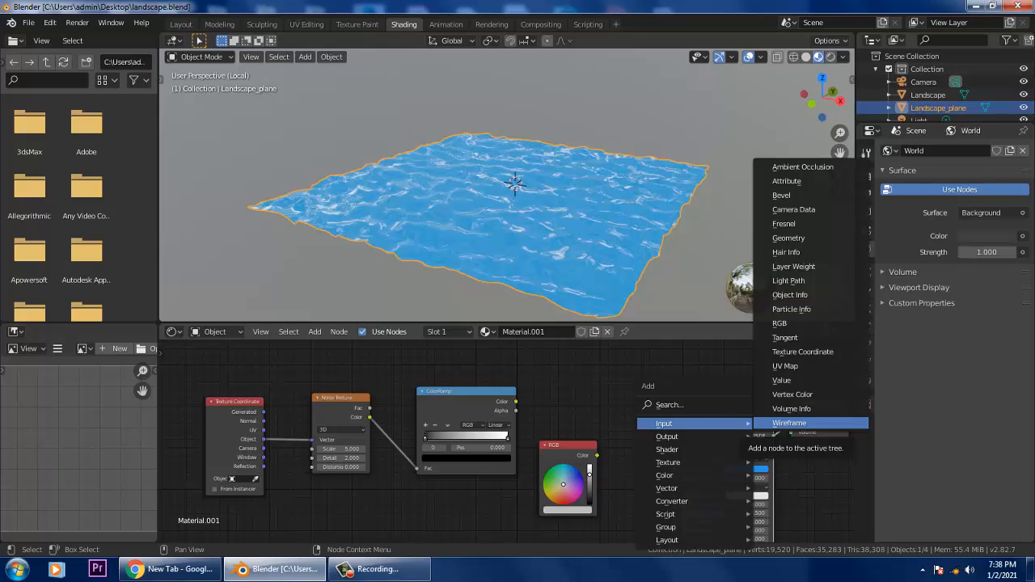
left_click(669, 405)
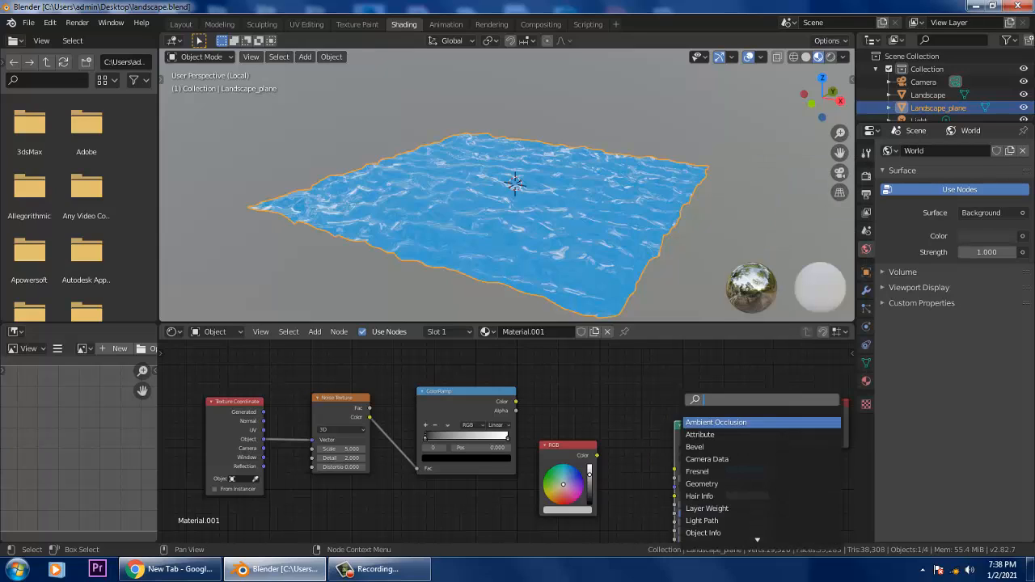
type("add")
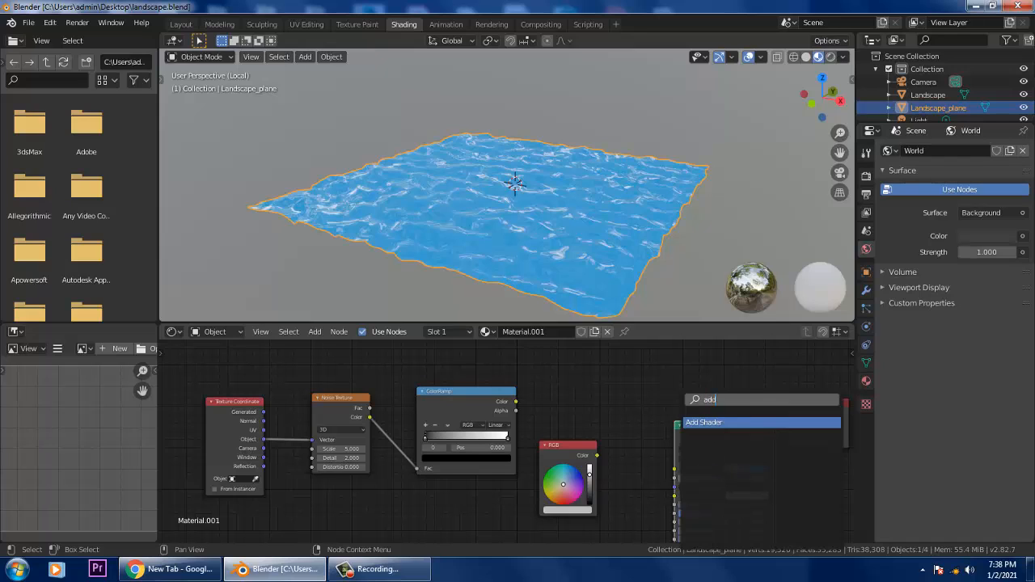
key("Return")
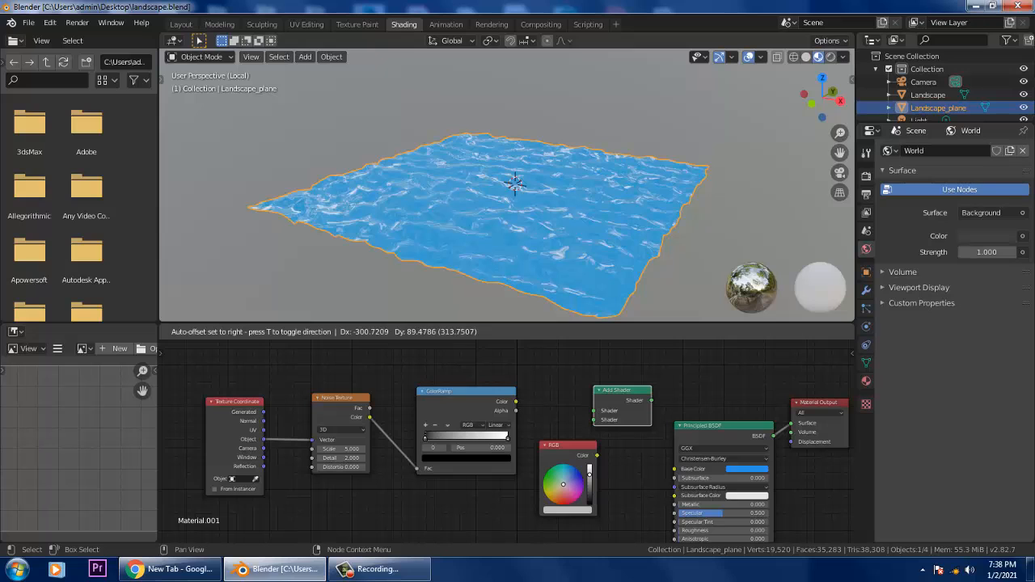
key("Escape")
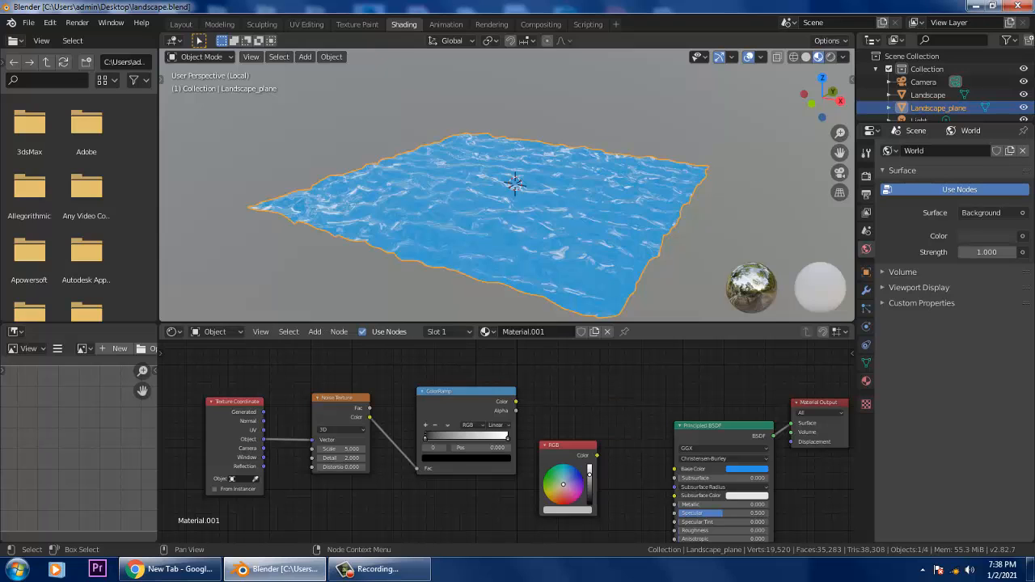
scroll(507, 441, "down", 3)
middle_click_drag(507, 441, 476, 418)
scroll(488, 398, "up", 2)
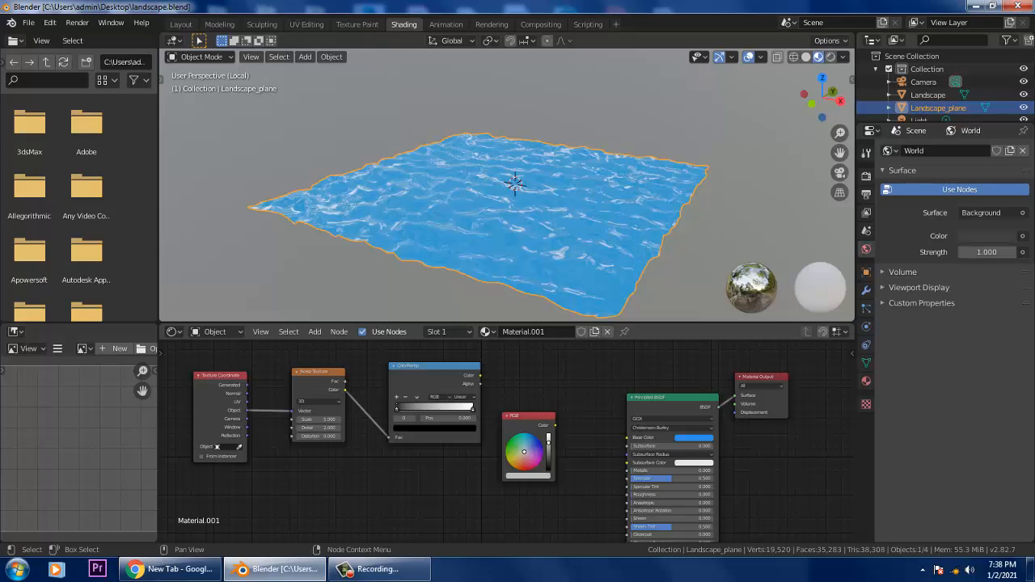
key("shift+a")
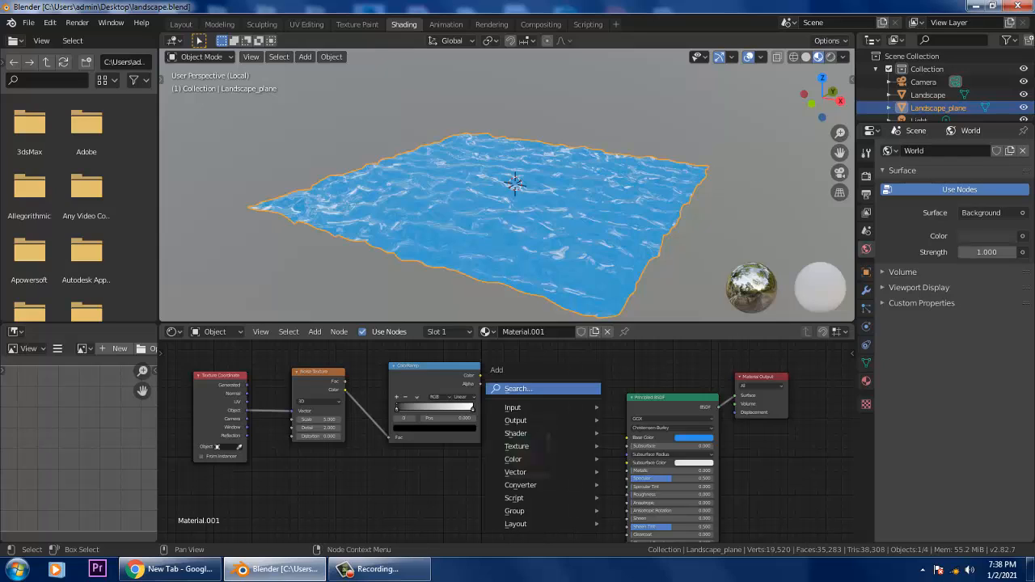
left_click(551, 389)
type("ramp")
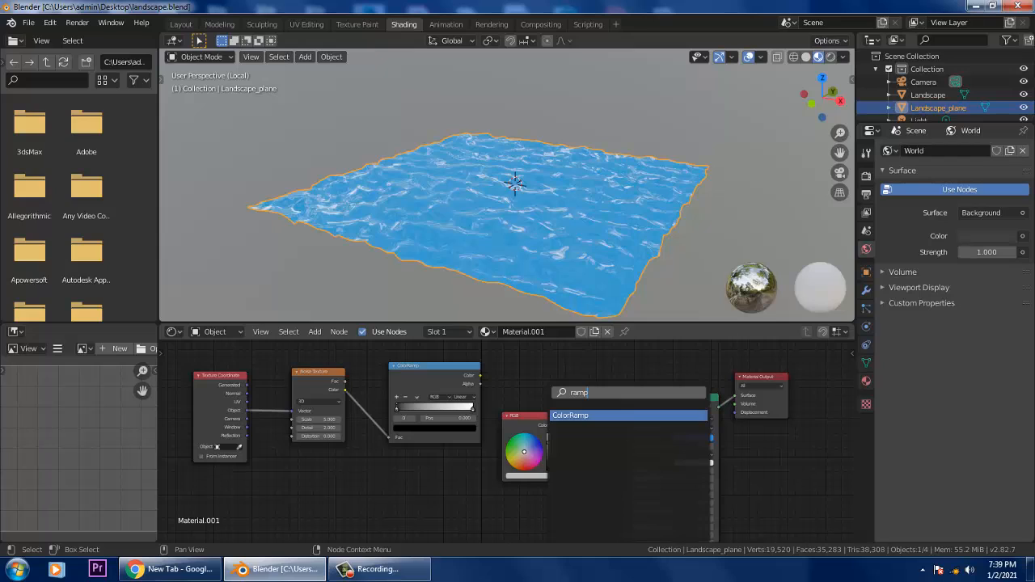
key("Escape")
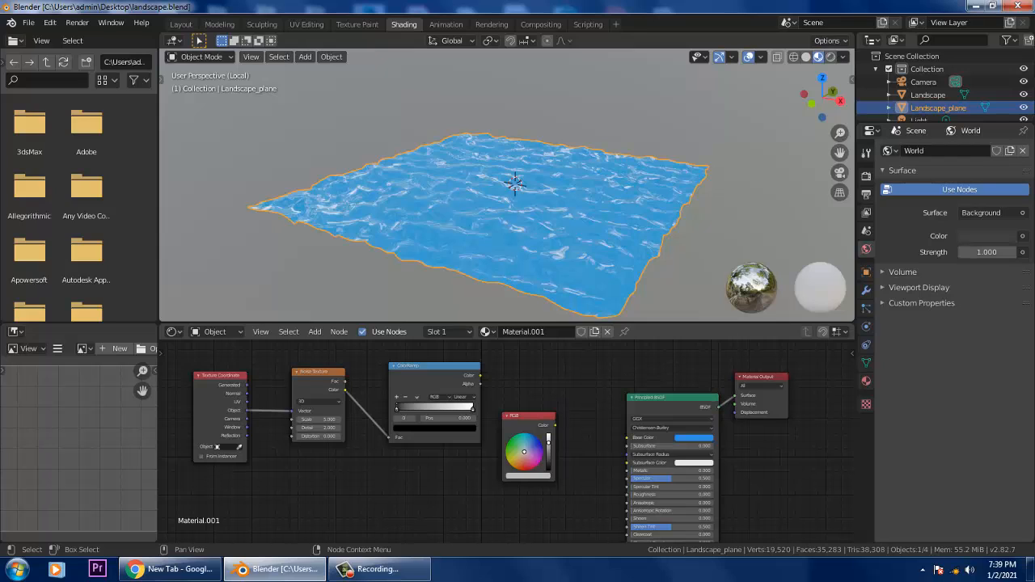
Add a MixRGB node between the ColorRamp and the Principled BSDF.
key("shift+a")
mouse_move(534, 390)
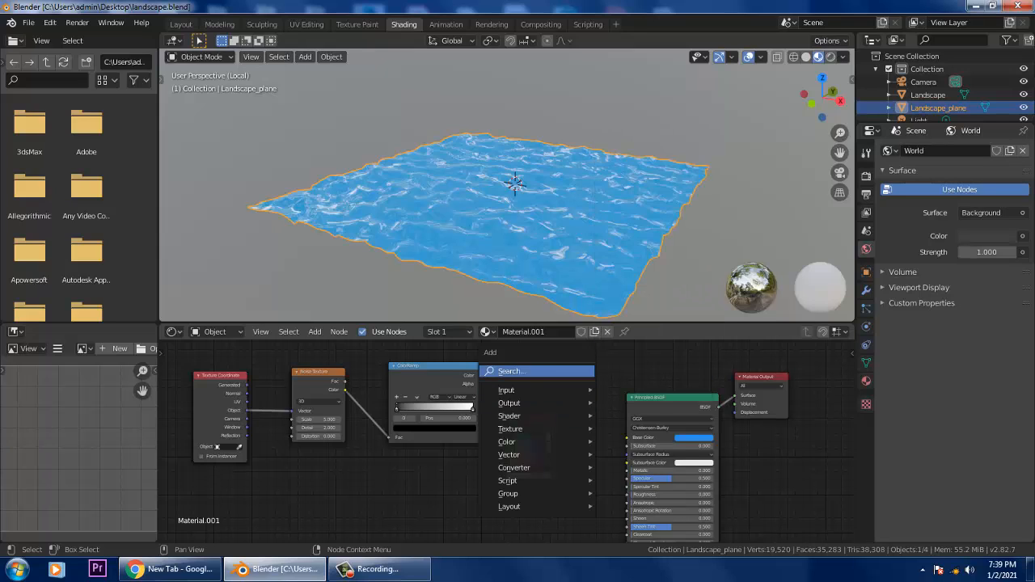
left_click(520, 373)
type("mix")
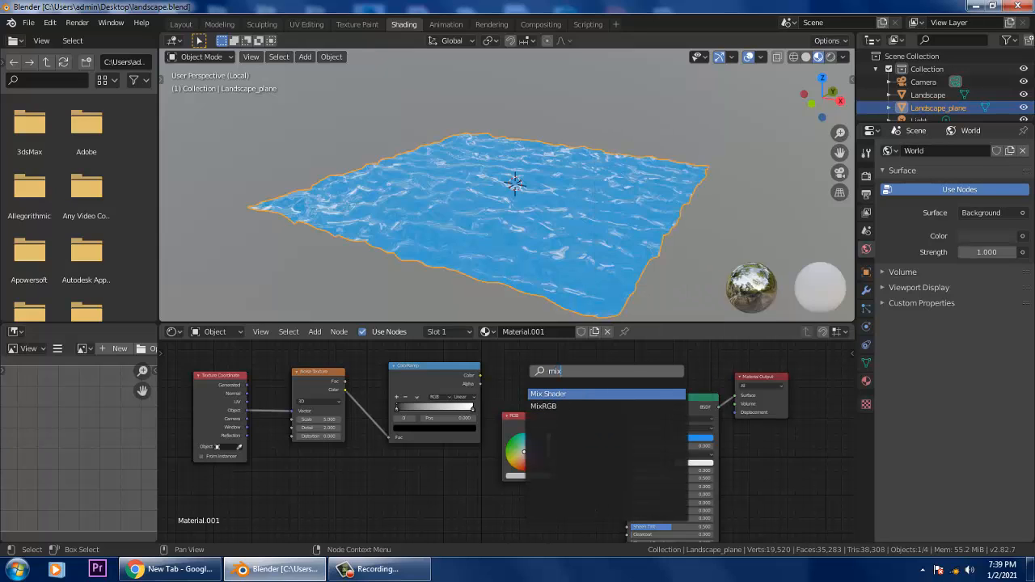
key("Return")
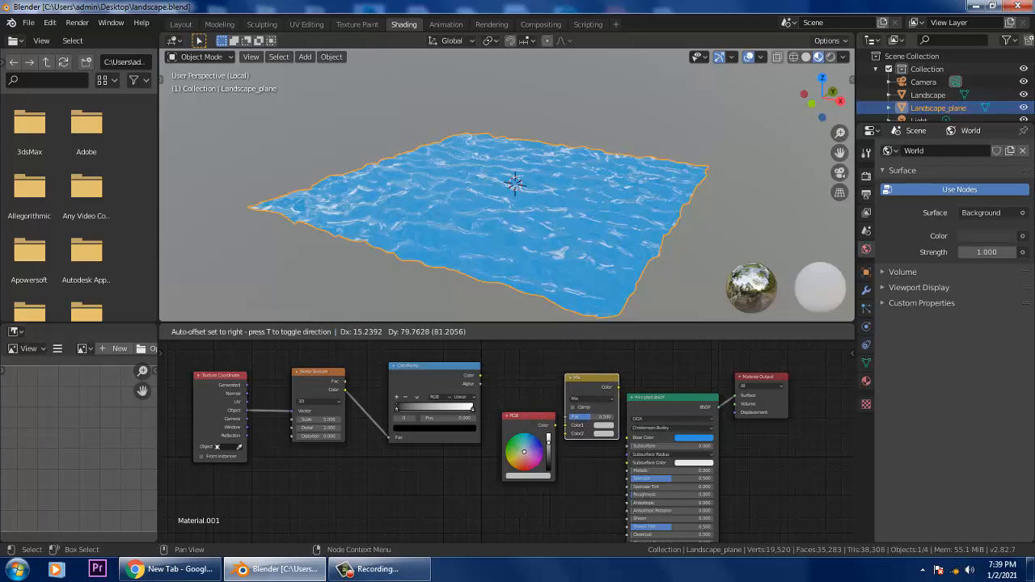
key("Return")
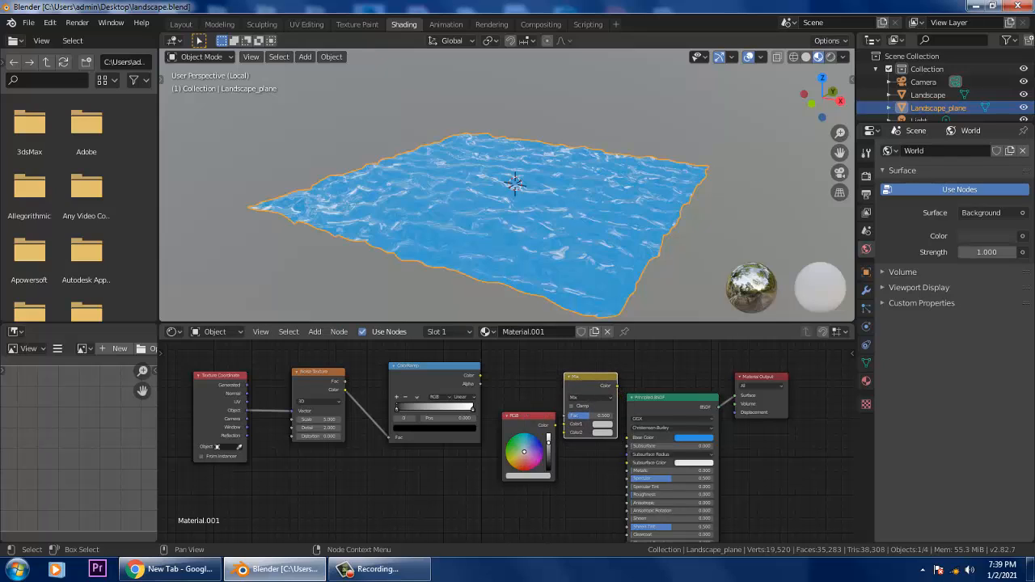
Place the RGB node below the ColorRamp, then link the ColorRamp's Color to the Mix node's Color1 and the RGB color to Color2.
left_click_drag(529, 417, 464, 479)
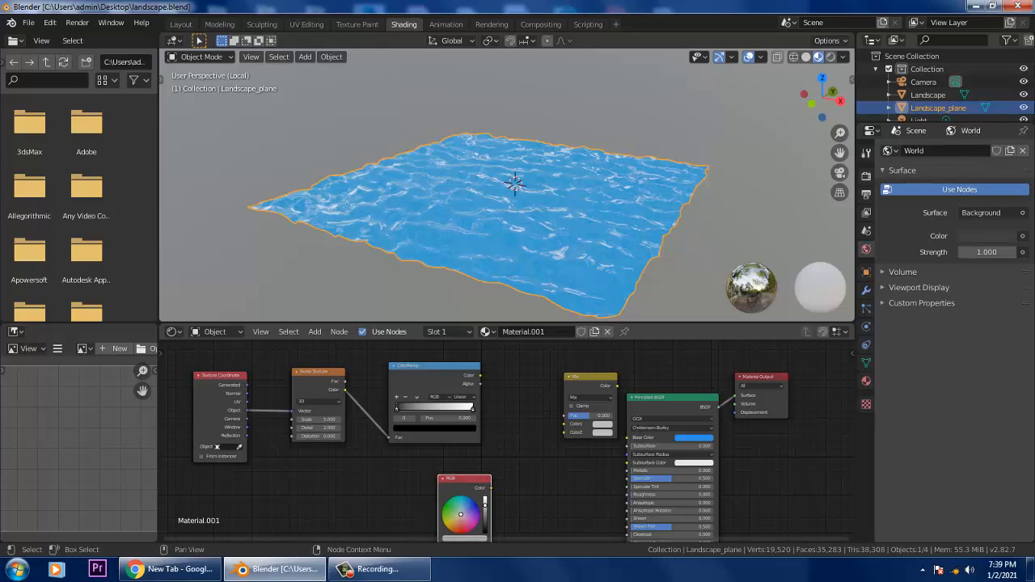
left_click_drag(489, 487, 565, 433)
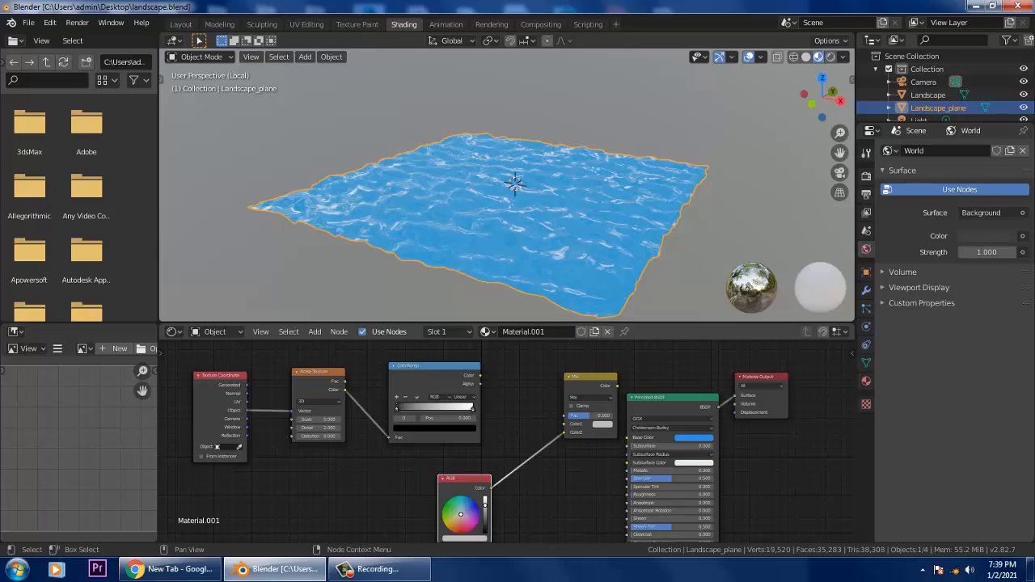
left_click_drag(481, 375, 566, 423)
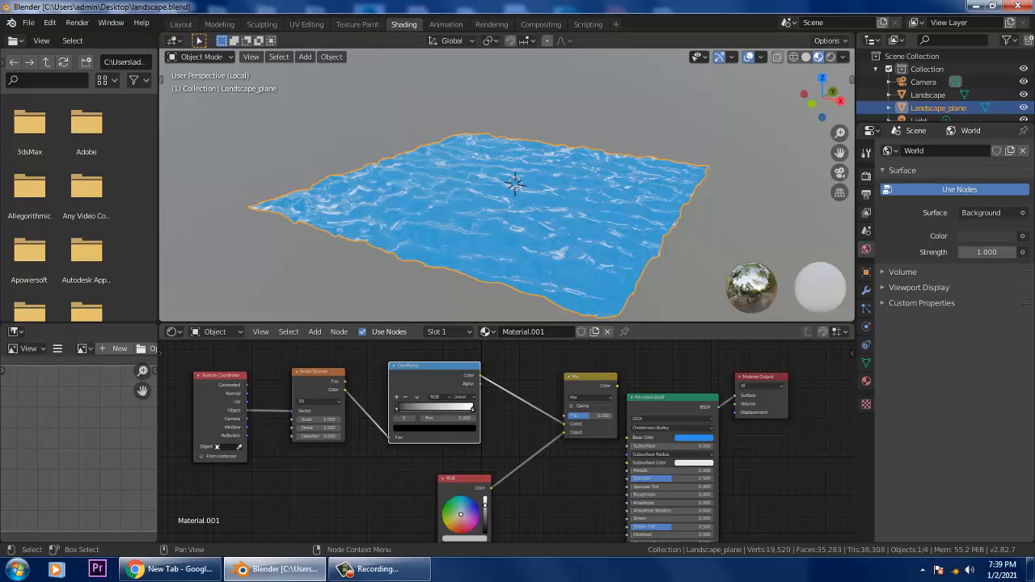
Move the Material Output and Principled BSDF nodes farther out, then link the Mix node's Color to the Principled BSDF's Base Color.
left_click_drag(760, 377, 789, 375)
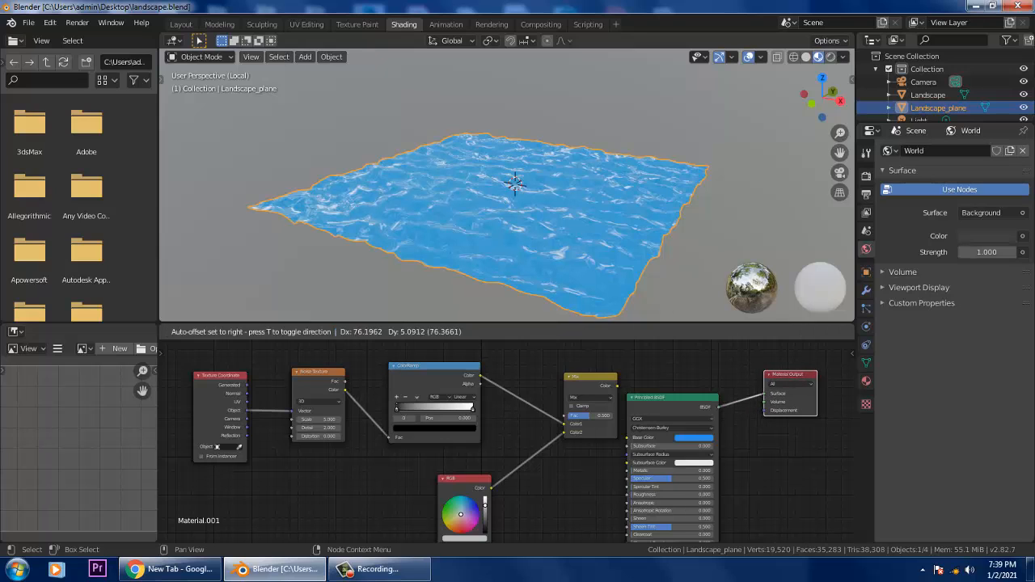
left_click_drag(673, 397, 701, 396)
left_click_drag(614, 386, 656, 437)
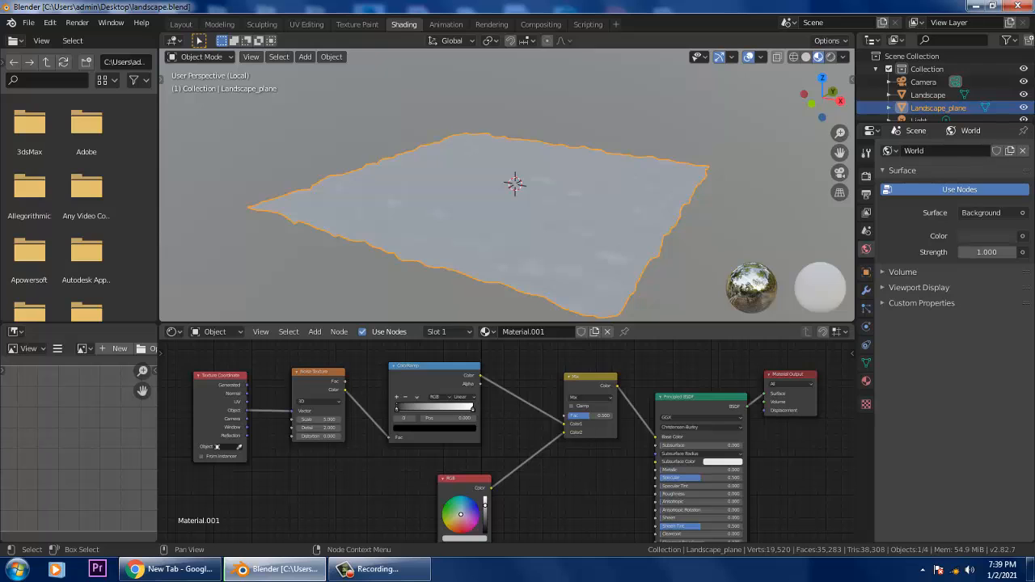
Change the RGB node's color from grey to a medium blue.
middle_click_drag(502, 211, 530, 223)
middle_click_drag(530, 478, 537, 430)
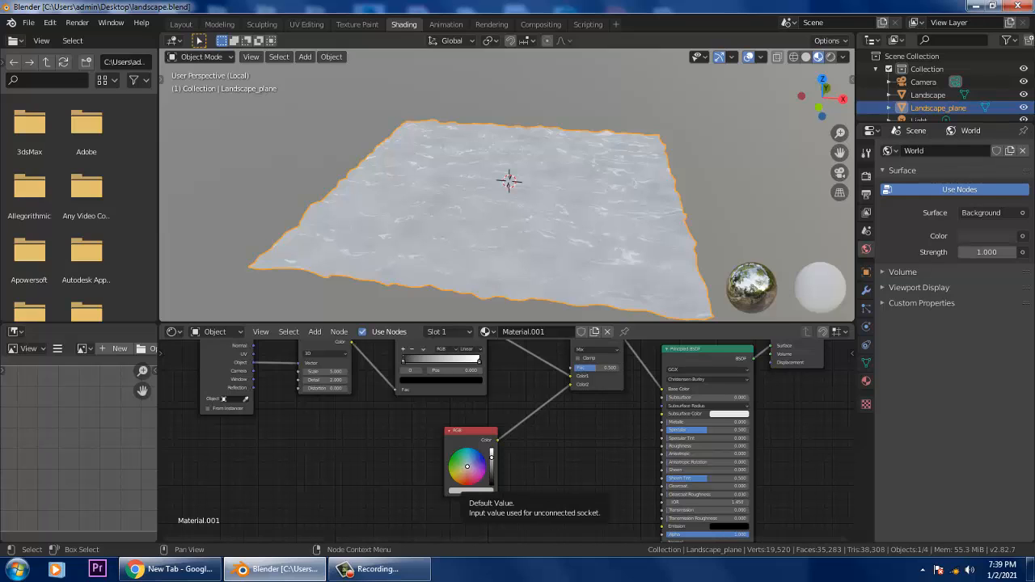
left_click_drag(467, 467, 472, 451)
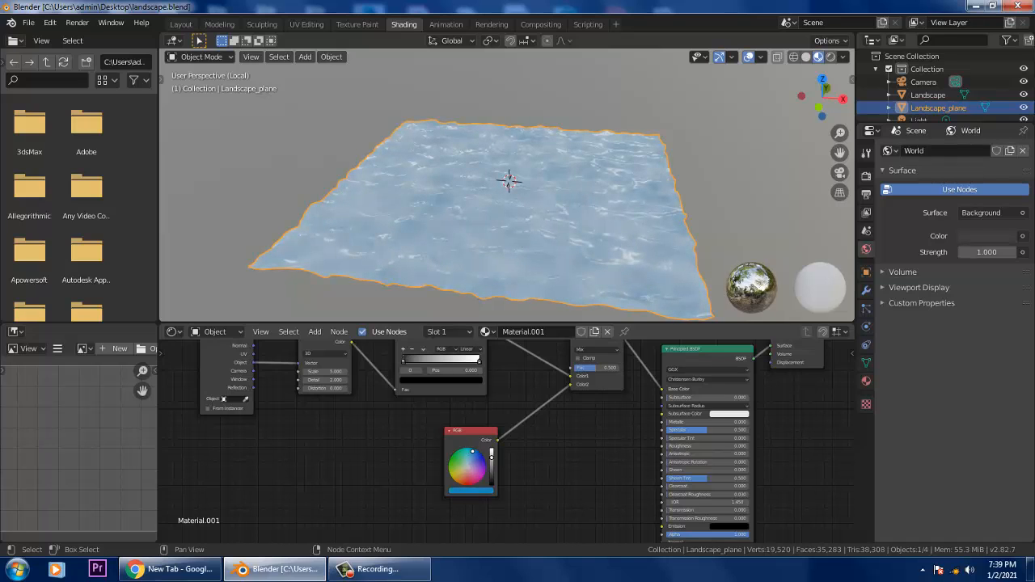
Adjust the Noise Texture's Scale to 12.8.
middle_click_drag(467, 368, 507, 452)
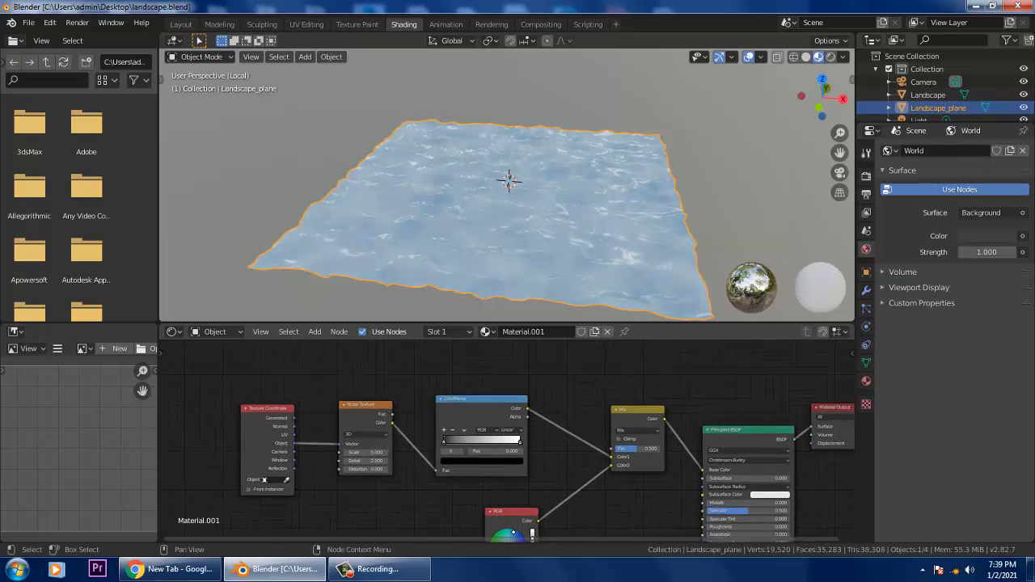
scroll(503, 446, "up", 2)
mouse_move(494, 250)
middle_mouse_down()
mouse_move(502, 209)
mouse_move(507, 267)
mouse_move(508, 243)
middle_mouse_up()
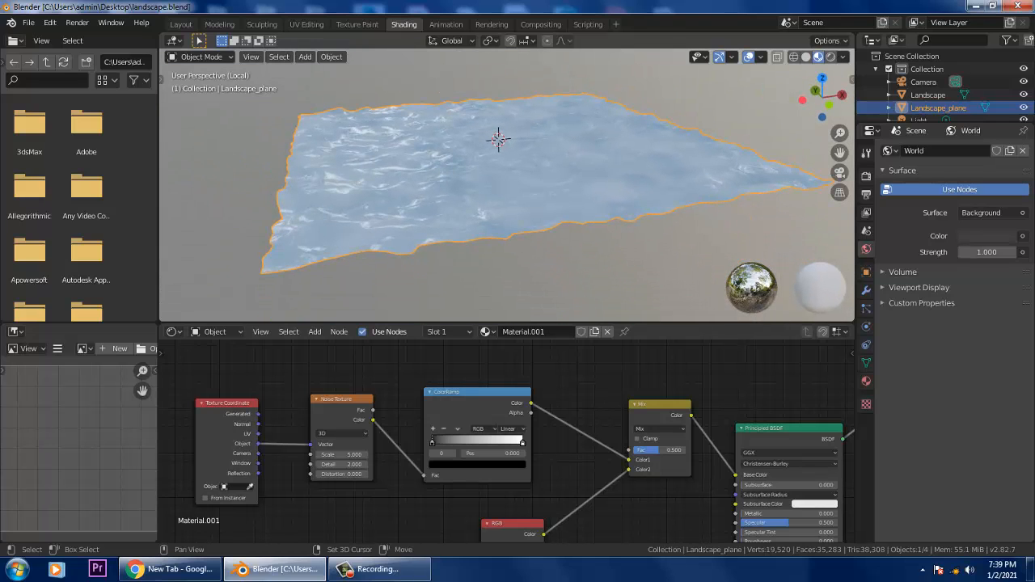
left_click(366, 455)
left_click(366, 454)
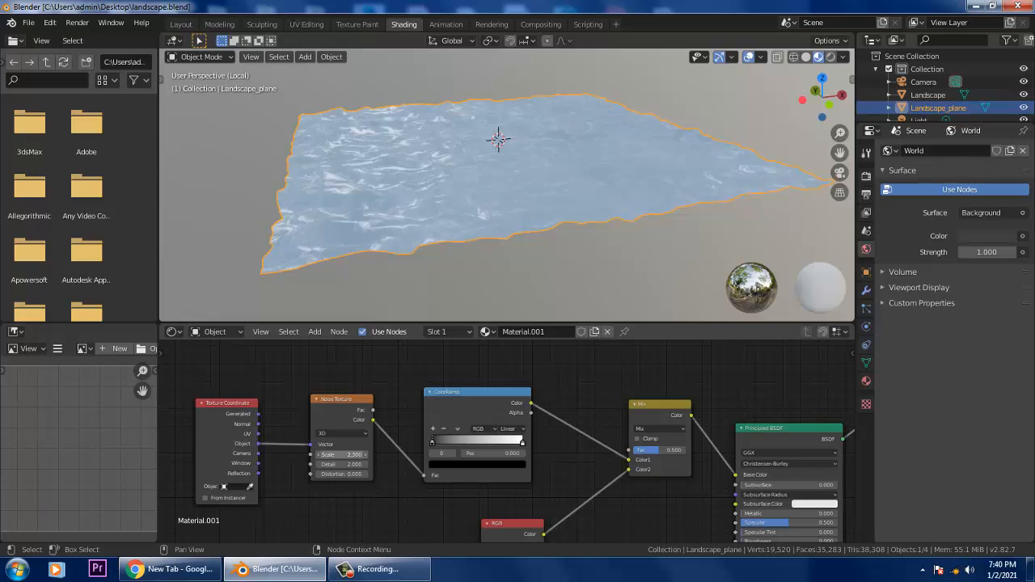
left_click_drag(346, 455, 392, 454)
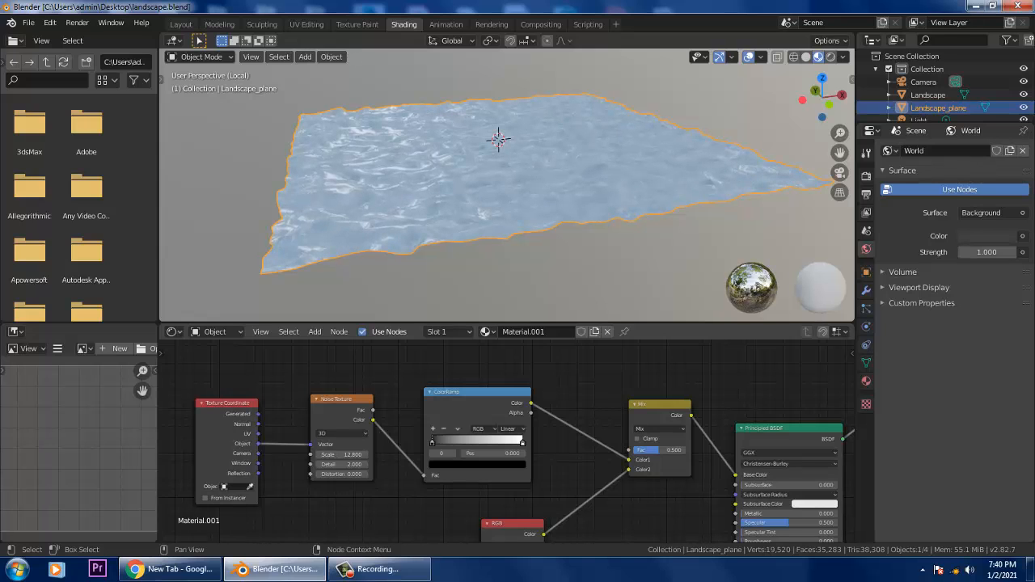
Set the Mix node's blending mode to Add and brighten the RGB node's color to a light blue.
middle_click_drag(576, 514, 555, 483)
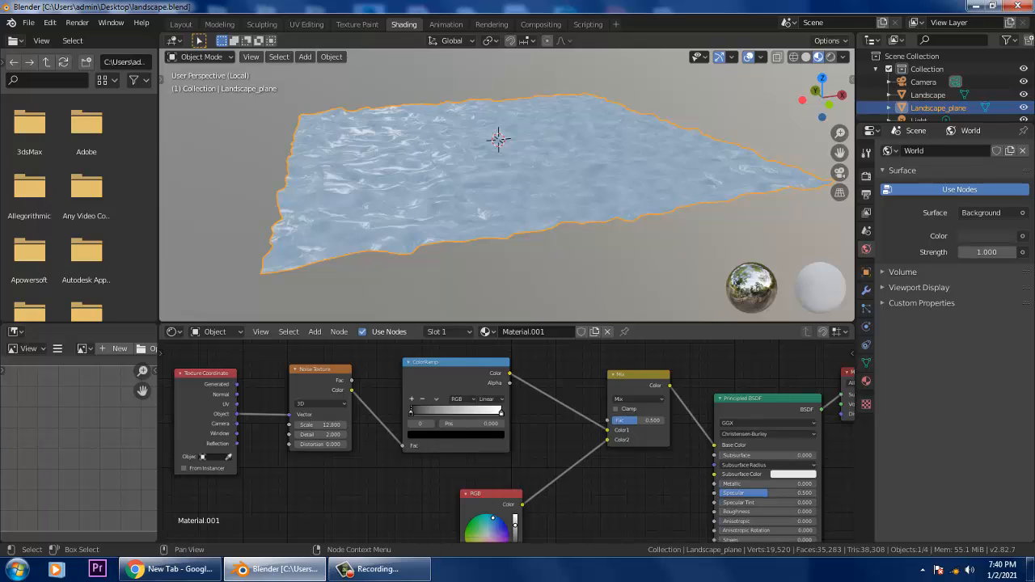
left_click(639, 399)
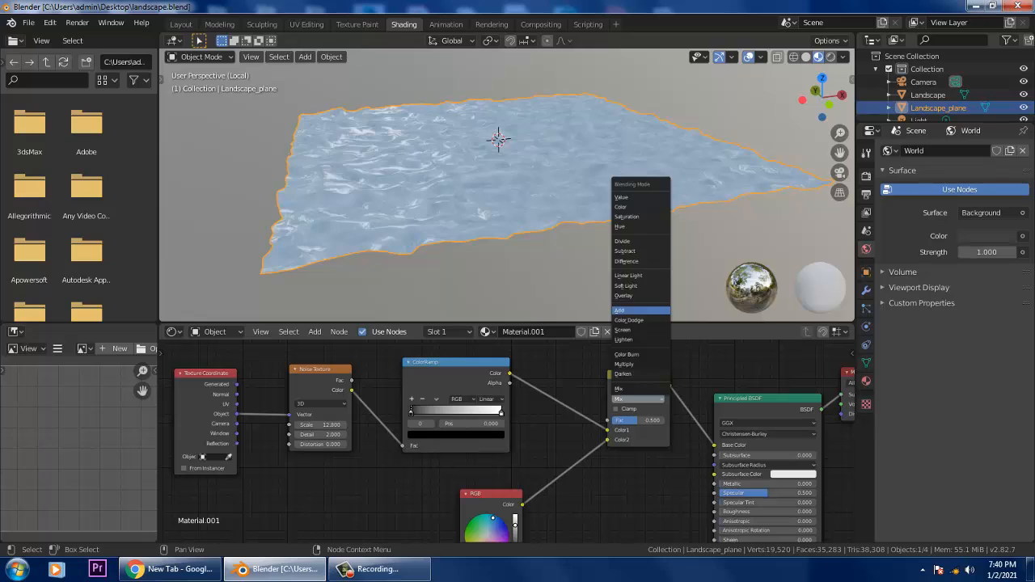
left_click(641, 311)
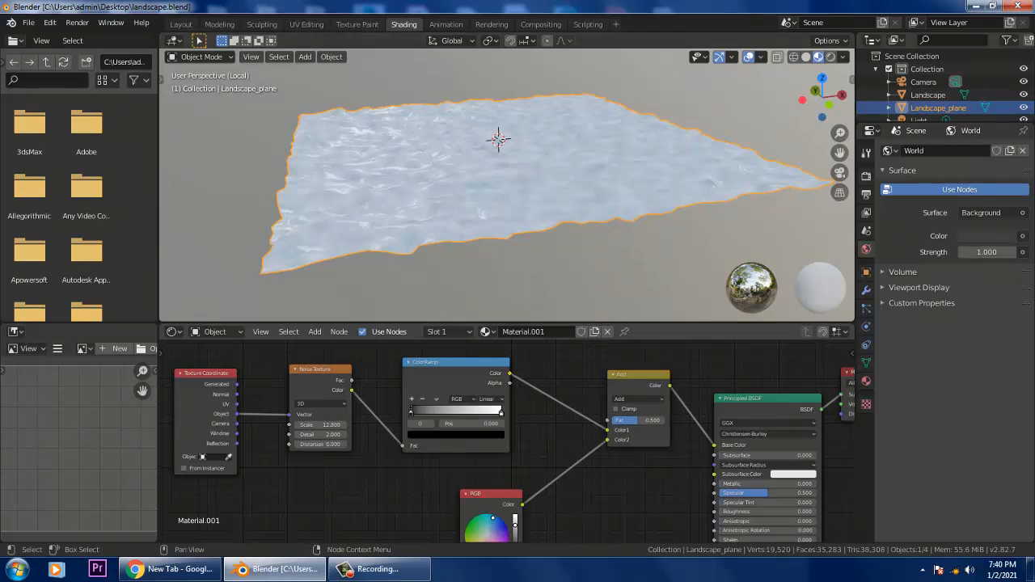
middle_click_drag(566, 486, 561, 459)
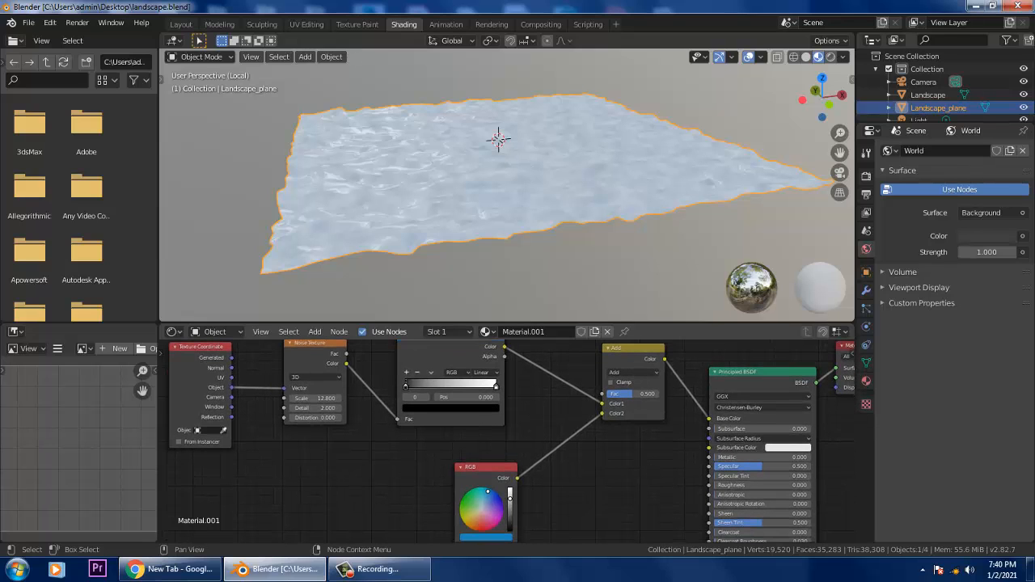
mouse_move(509, 500)
left_mouse_down()
mouse_move(510, 489)
mouse_move(510, 514)
mouse_move(509, 489)
mouse_move(489, 498)
left_mouse_up()
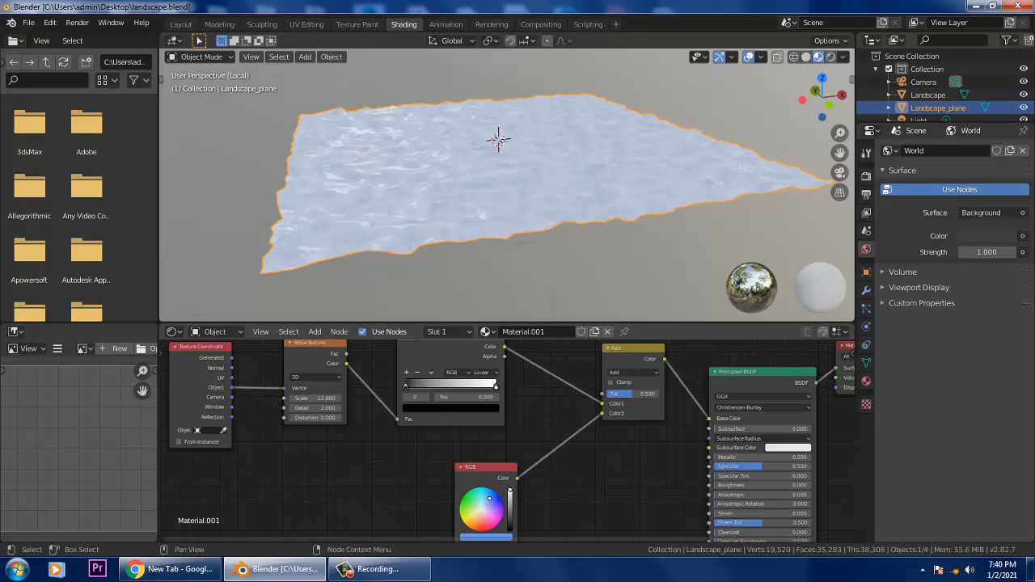
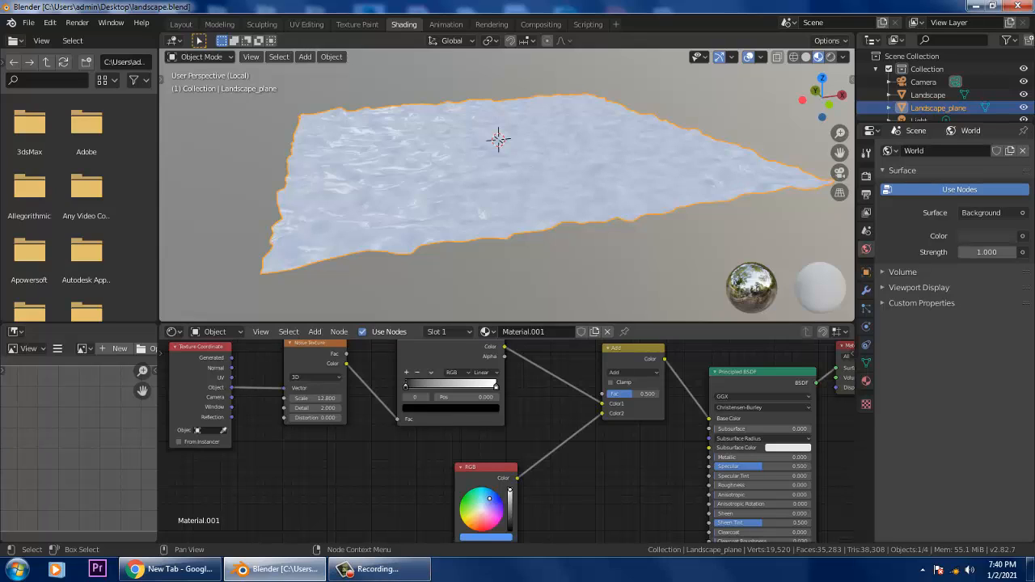
Set the Noise Texture's Scale to 5.
left_click(315, 398)
type("5")
key("Return")
Compare the water plane in Rendered and Solid shading, then return the viewport to Material Preview.
middle_click_drag(518, 162, 420, 263)
middle_click_drag(530, 142, 500, 139)
left_click(830, 57)
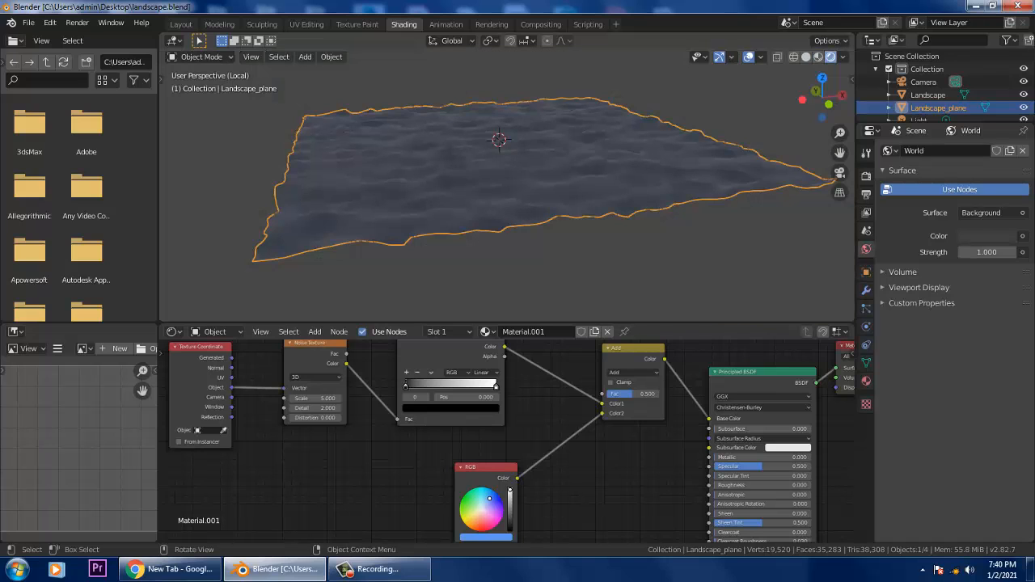
left_click(807, 56)
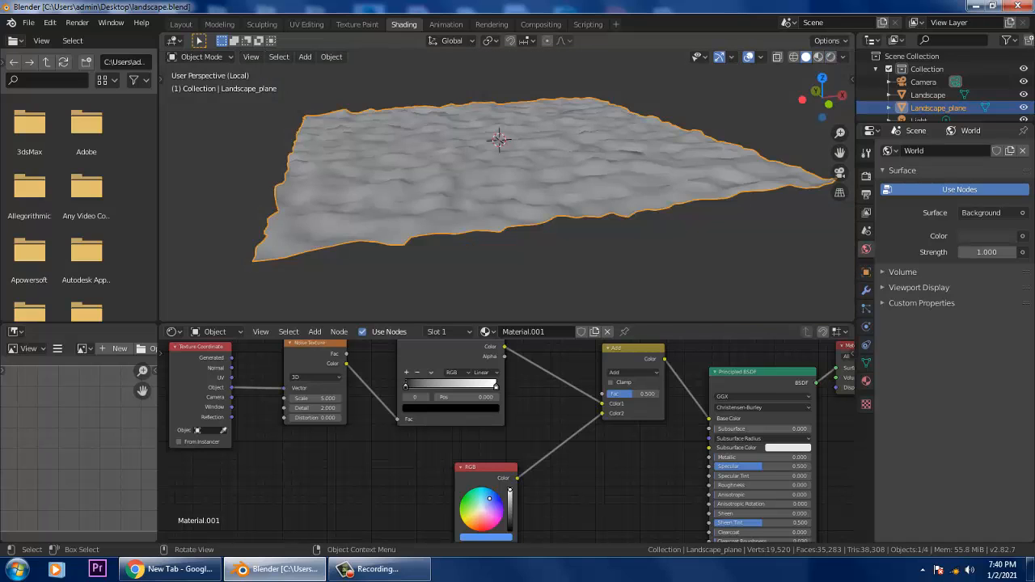
mouse_move(696, 138)
middle_mouse_down()
mouse_move(631, 174)
mouse_move(660, 163)
mouse_move(639, 166)
middle_mouse_up()
left_click(819, 56)
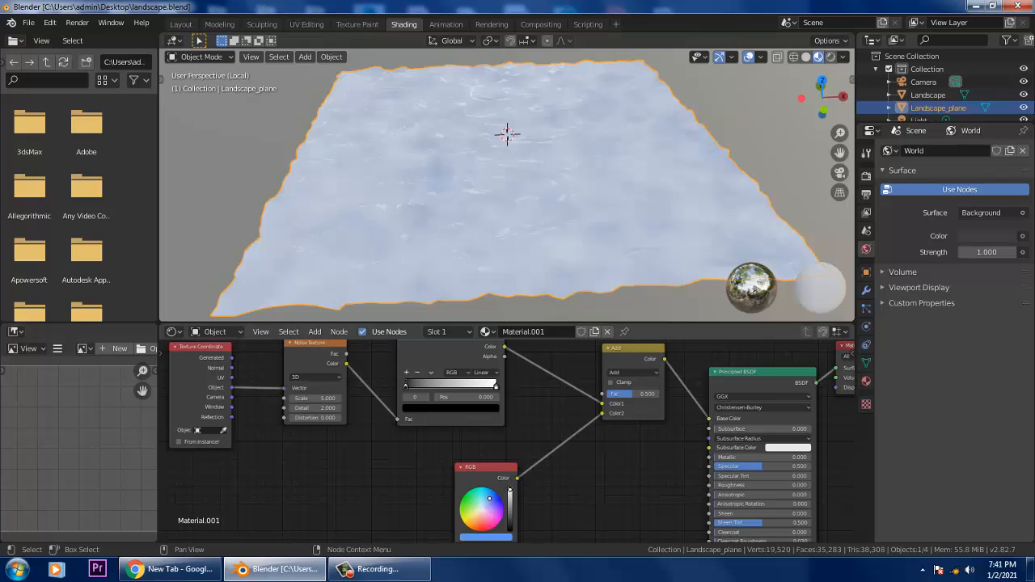
Shift the RGB node's color to a deeper, more saturated blue.
middle_click_drag(558, 485, 564, 448)
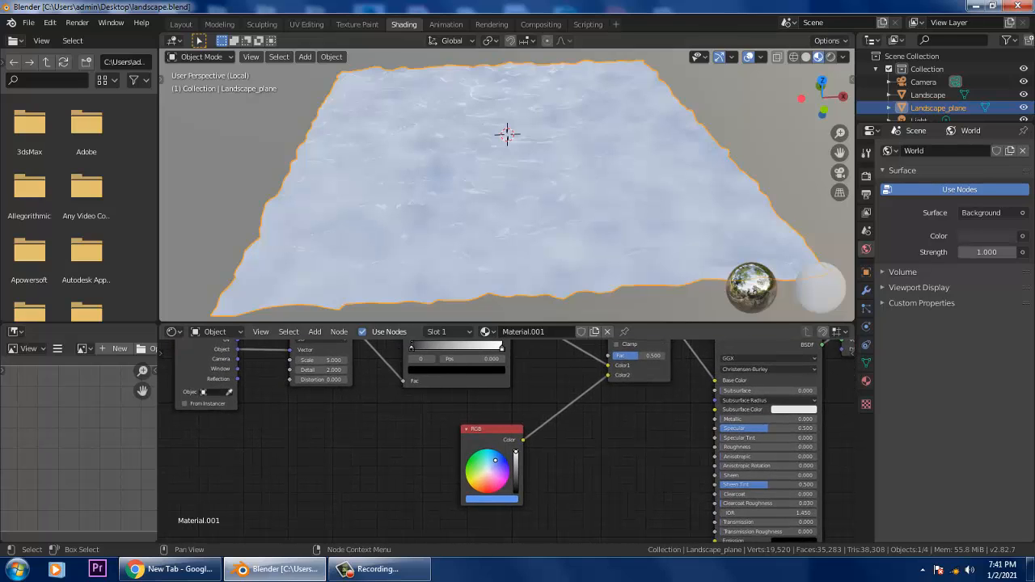
left_click_drag(496, 460, 501, 460)
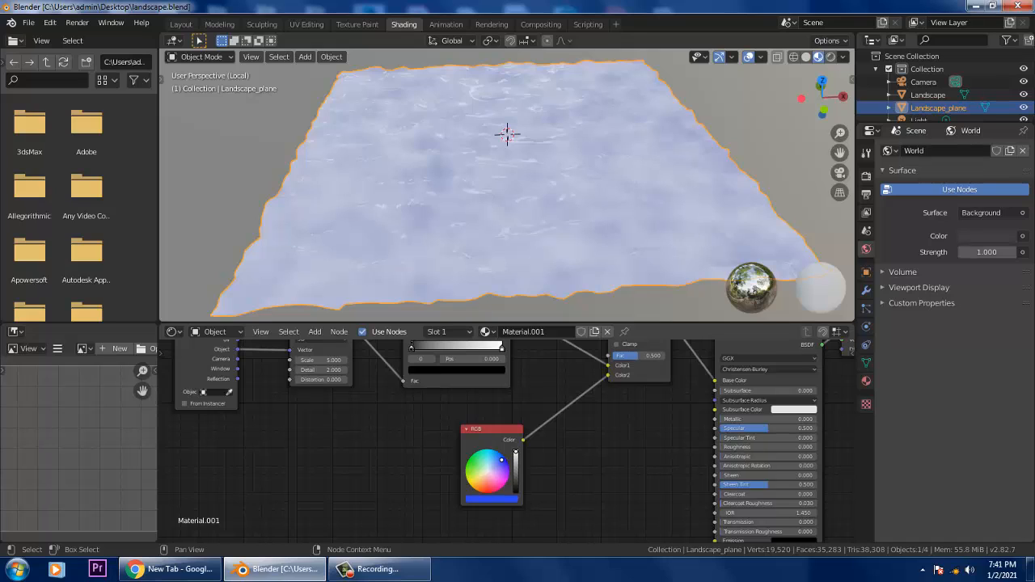
mouse_move(769, 446)
left_mouse_down()
mouse_move(817, 447)
mouse_move(771, 446)
left_mouse_up()
Move the ColorRamp's black stop to about 0.268 and change the RGB node's color to sky blue.
middle_click_drag(631, 465, 645, 509)
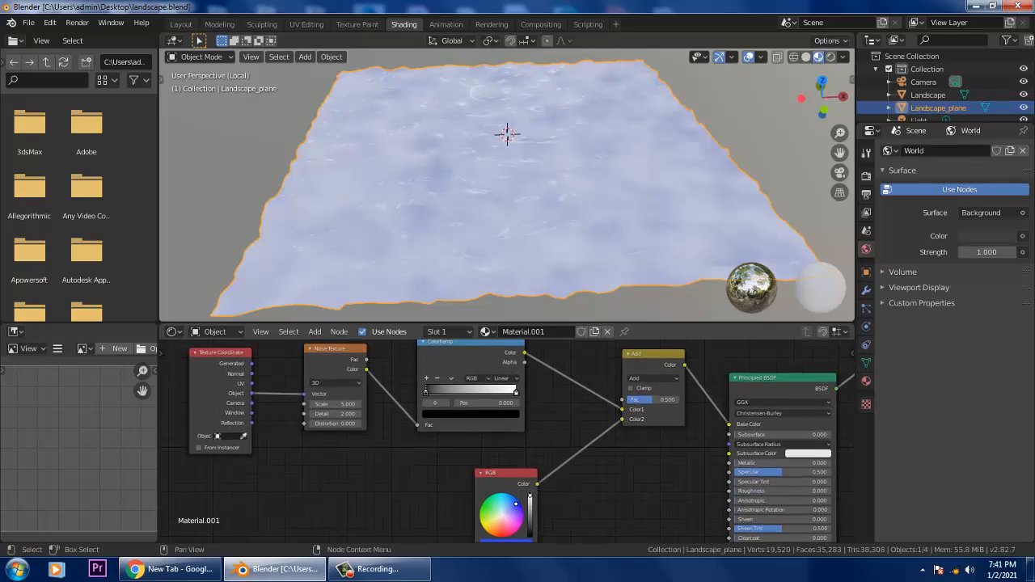
left_click_drag(472, 364, 487, 363)
left_click_drag(441, 392, 465, 390)
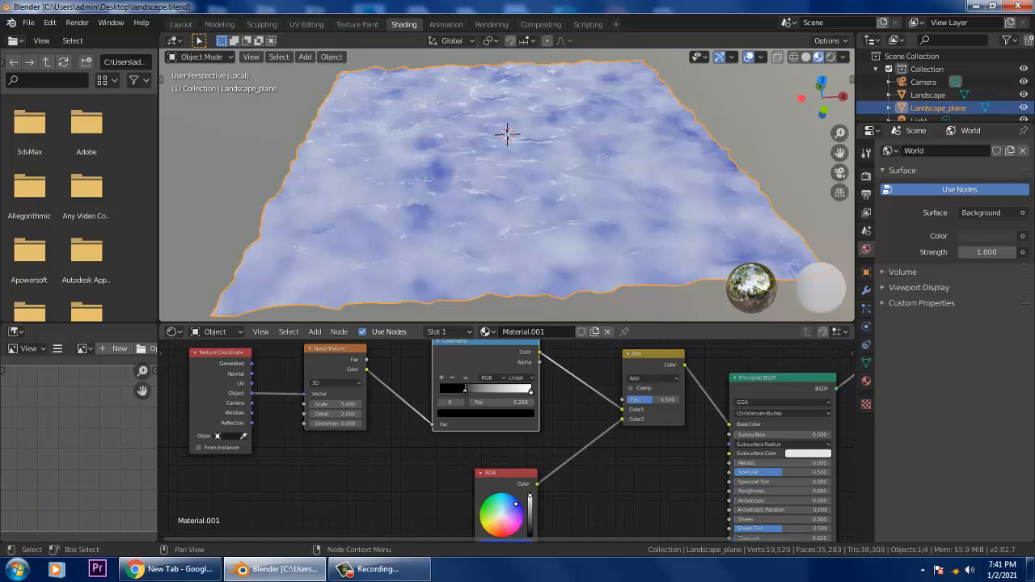
left_click_drag(515, 503, 508, 498)
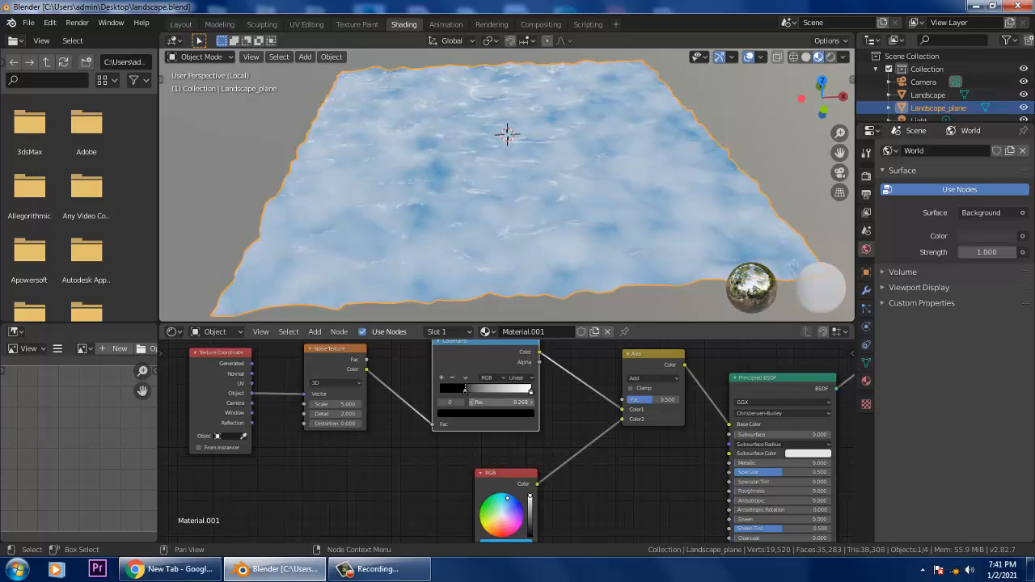
Raise the Noise Texture's Scale to 13.8 and move the ColorRamp's black stop to about 0.468.
left_click_drag(465, 391, 487, 391)
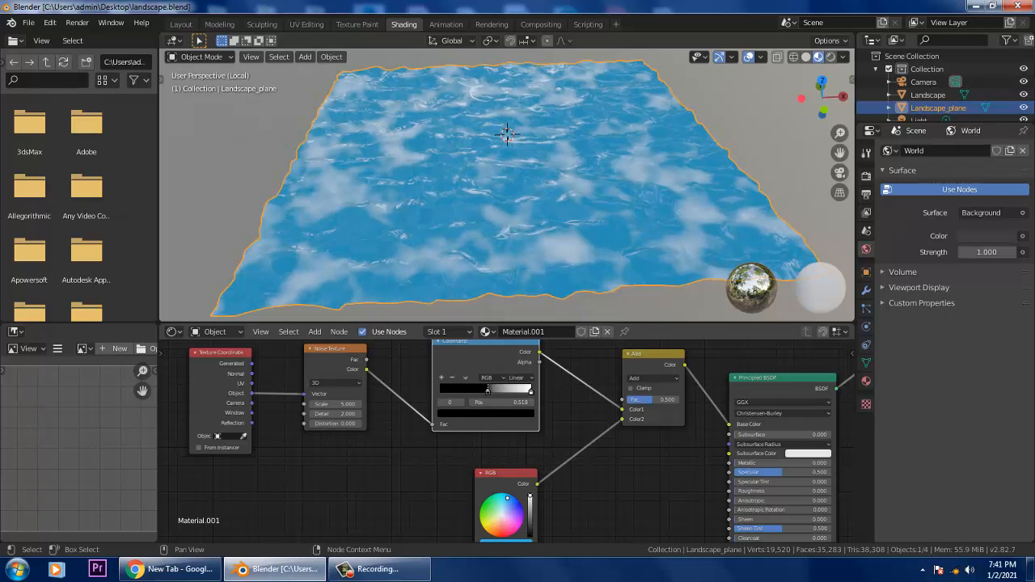
mouse_move(488, 391)
left_mouse_down()
mouse_move(471, 390)
mouse_move(486, 391)
left_mouse_up()
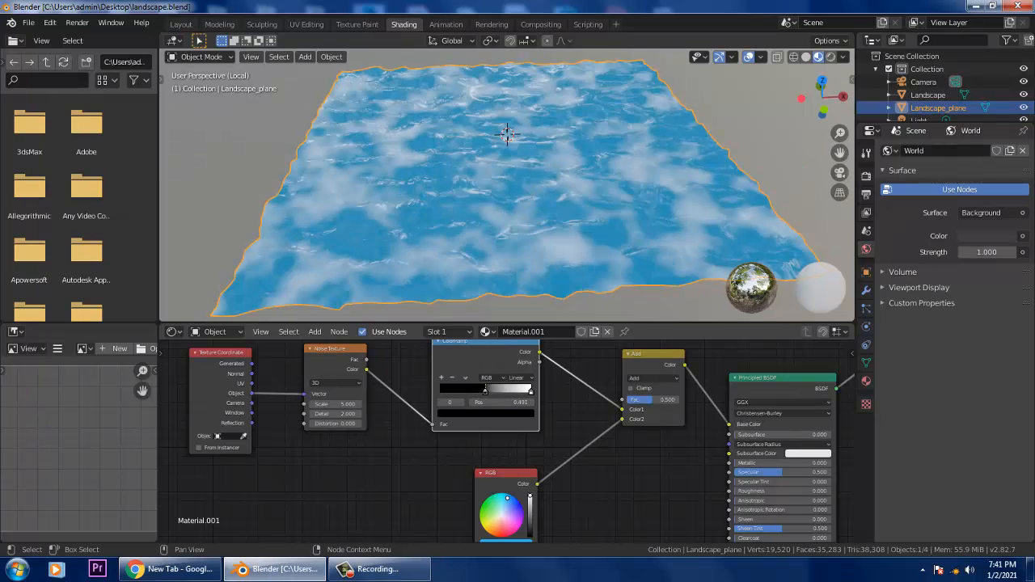
left_click_drag(335, 404, 424, 404)
left_click(531, 391)
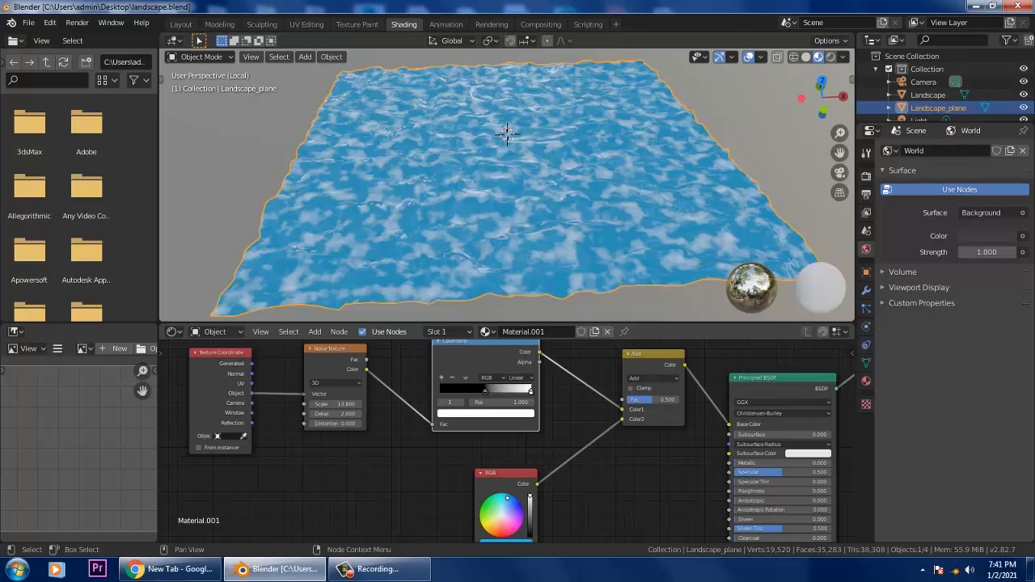
left_click_drag(530, 390, 482, 391)
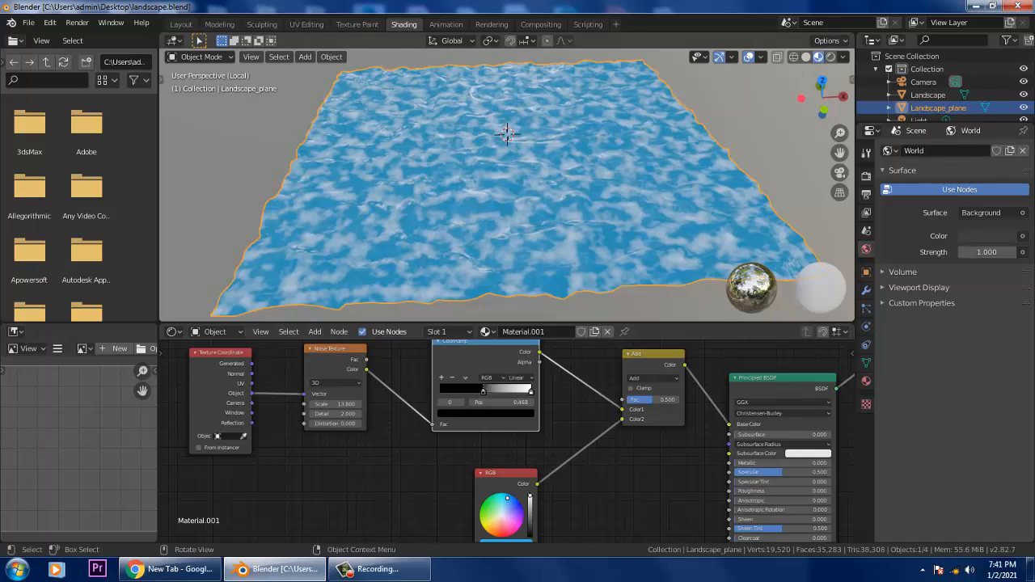
Spread the node layout by moving the Material Output and Principled BSDF outward and the Texture Coordinate node away from the Noise Texture.
middle_click_drag(484, 391, 317, 399)
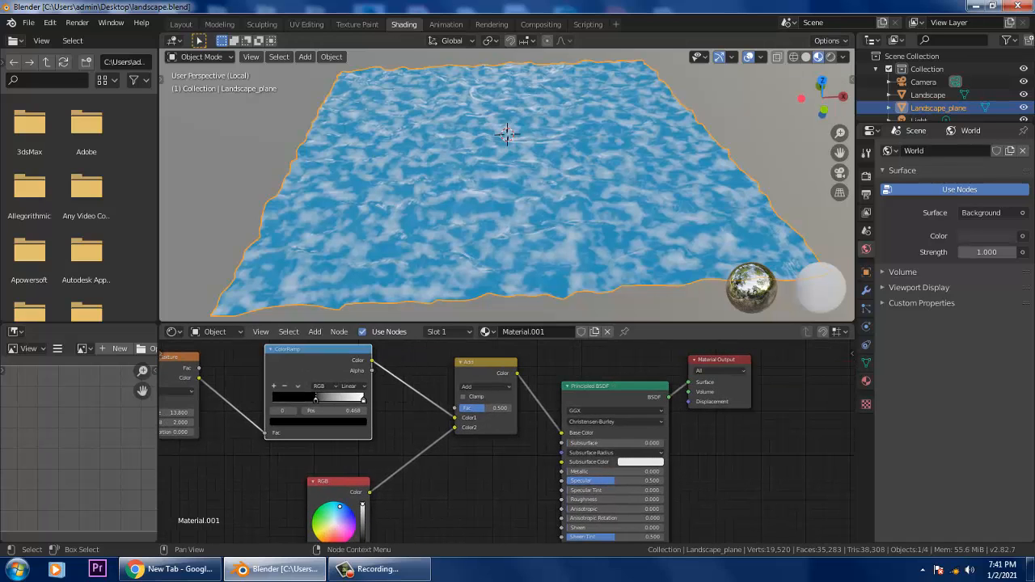
left_click_drag(718, 360, 767, 388)
left_click_drag(608, 386, 631, 385)
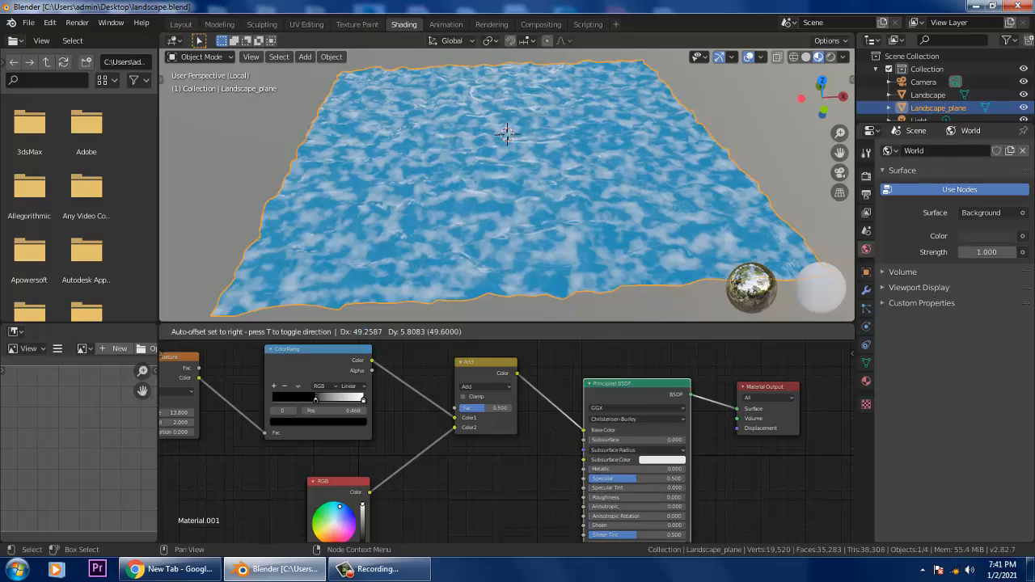
middle_click_drag(630, 385, 833, 409)
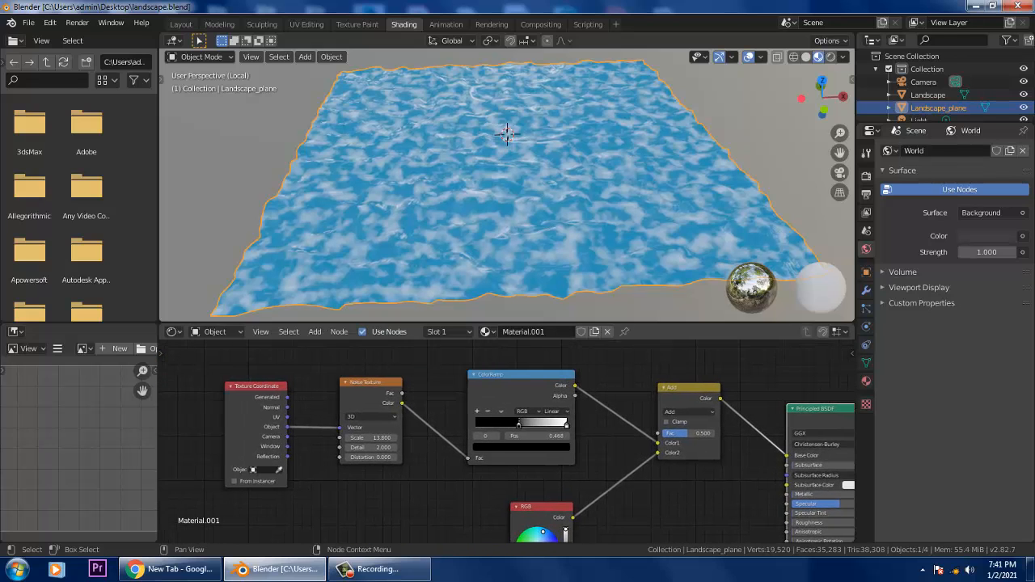
left_click_drag(258, 387, 248, 386)
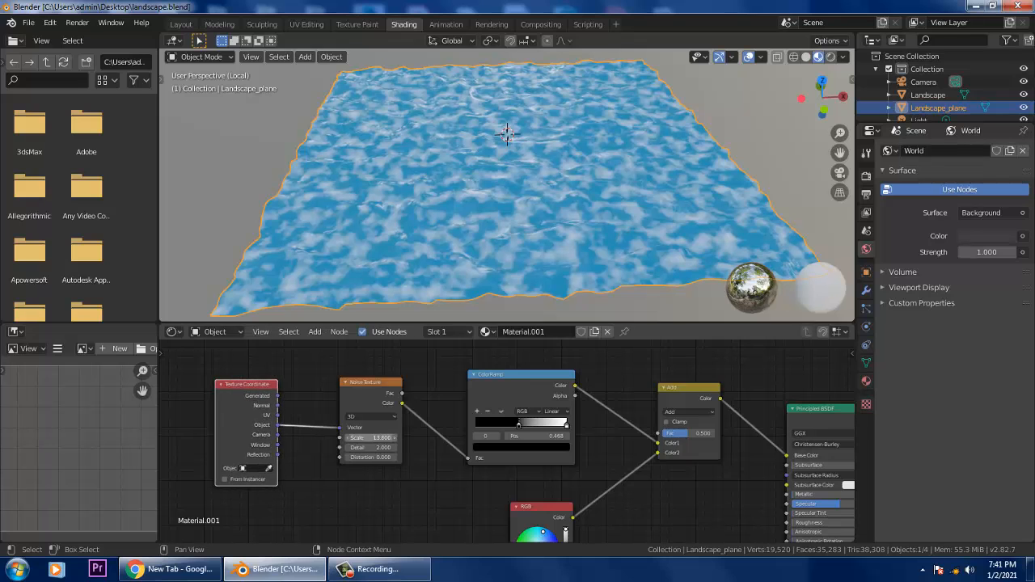
Reposition the RGB node below the ColorRamp.
middle_click_drag(380, 438, 314, 397)
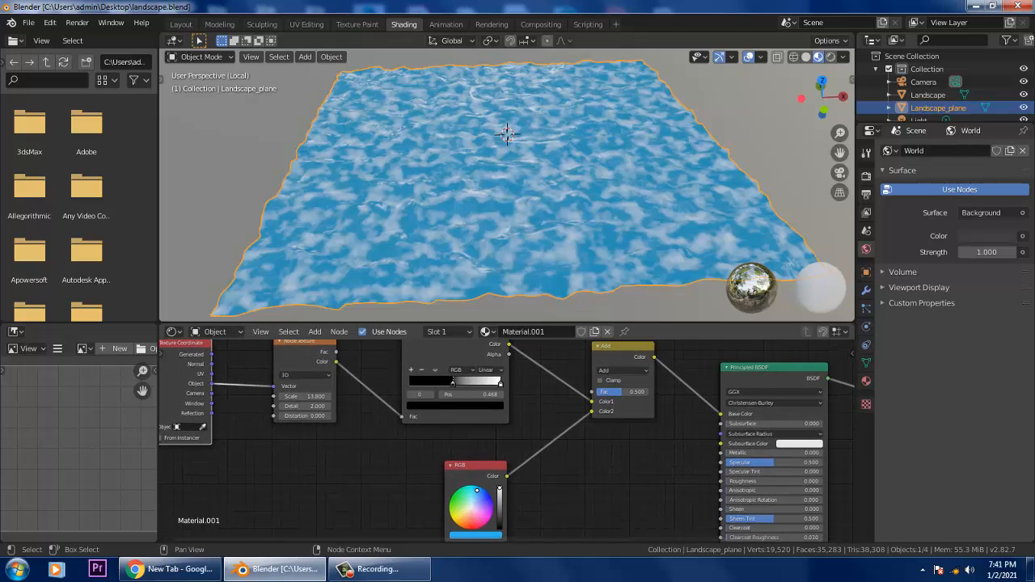
left_click_drag(481, 467, 448, 461)
left_click_drag(463, 467, 501, 469)
middle_click_drag(501, 470, 439, 481)
left_click_drag(439, 482, 416, 482)
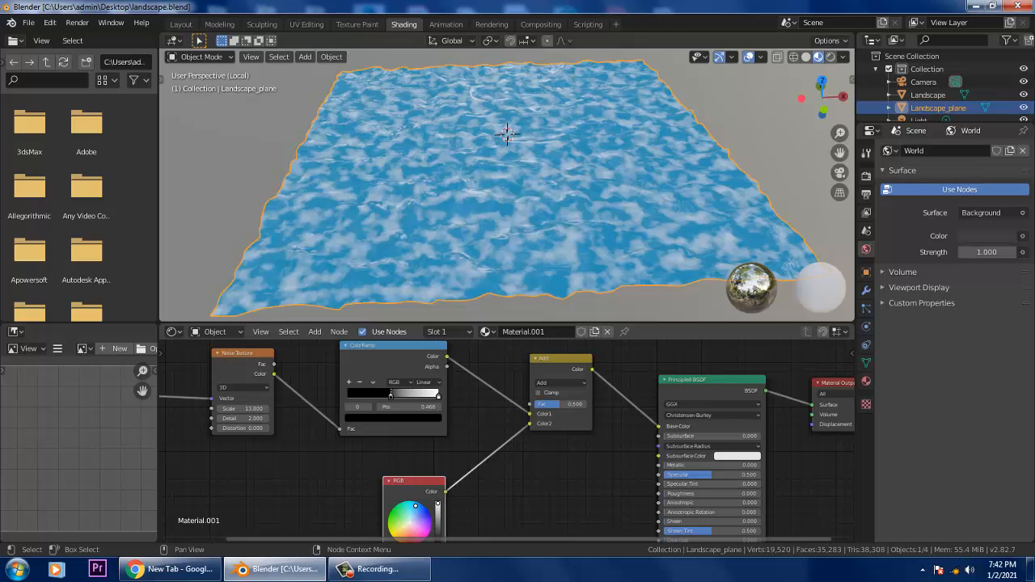
Exit local view to show the water plane together with the landscape, and look closer at the river.
middle_click_drag(518, 469, 467, 466)
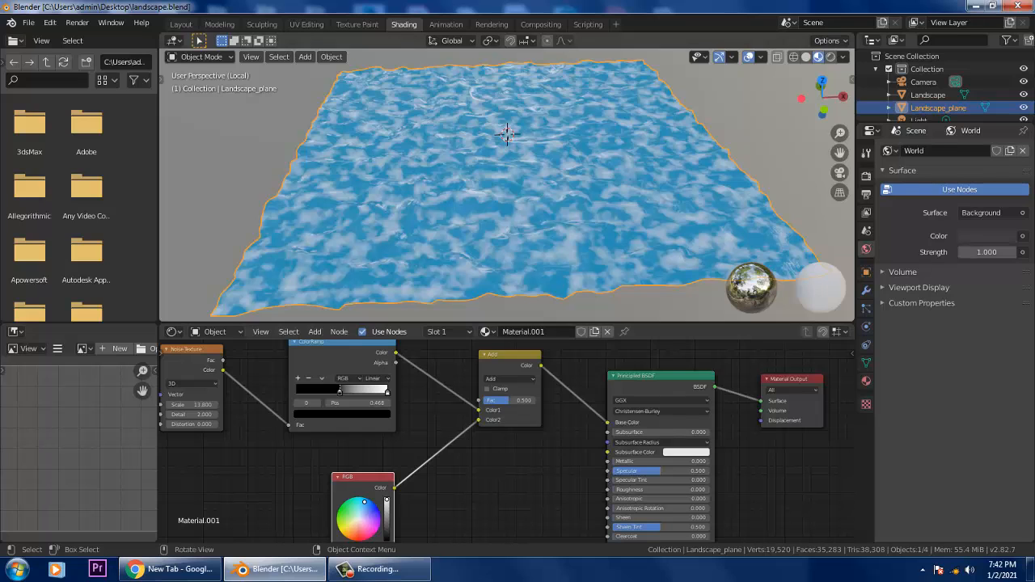
key("KP_Divide")
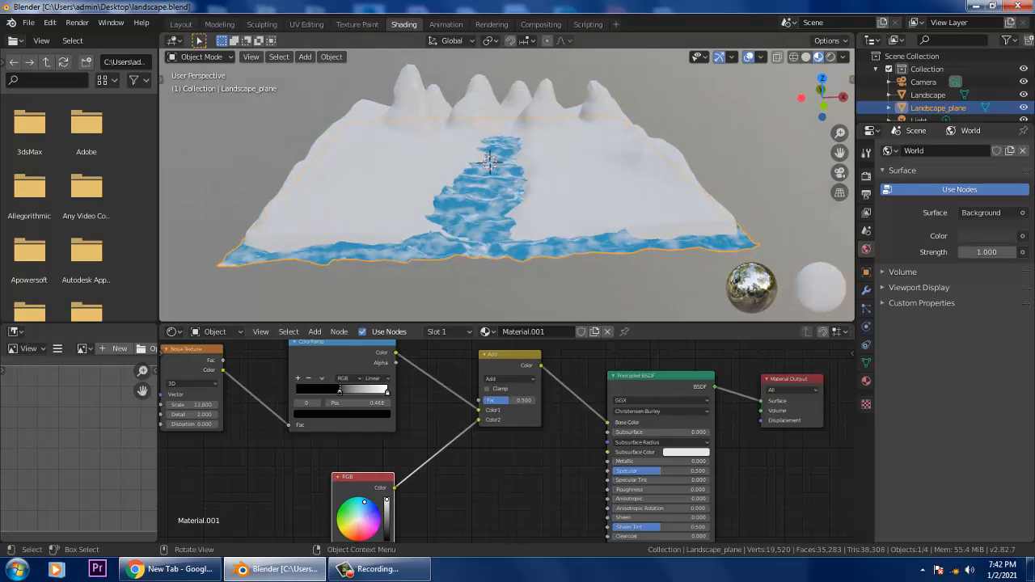
scroll(486, 158, "up", 5)
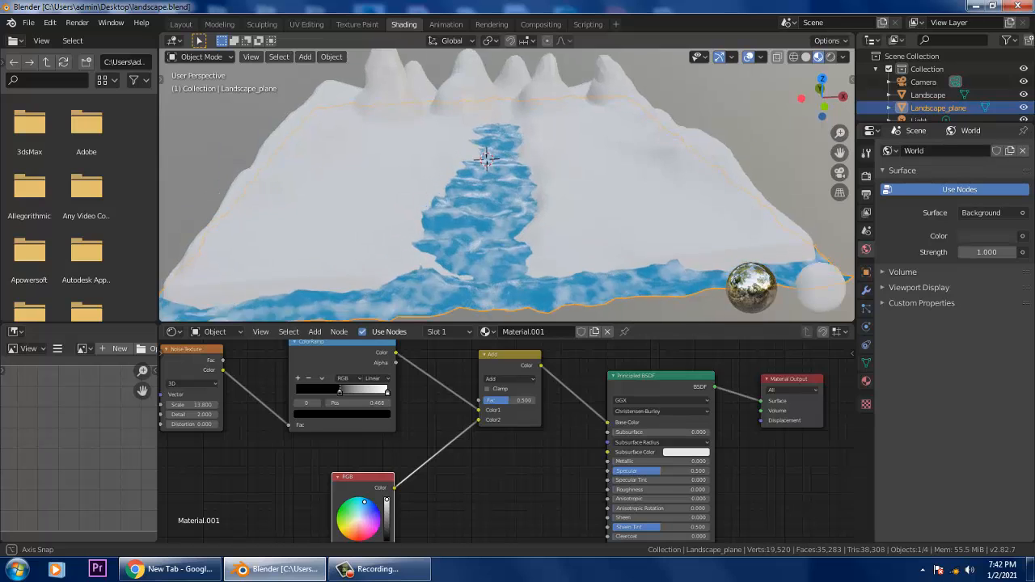
Add a Sun light to the landscape scene.
scroll(482, 154, "down", 5)
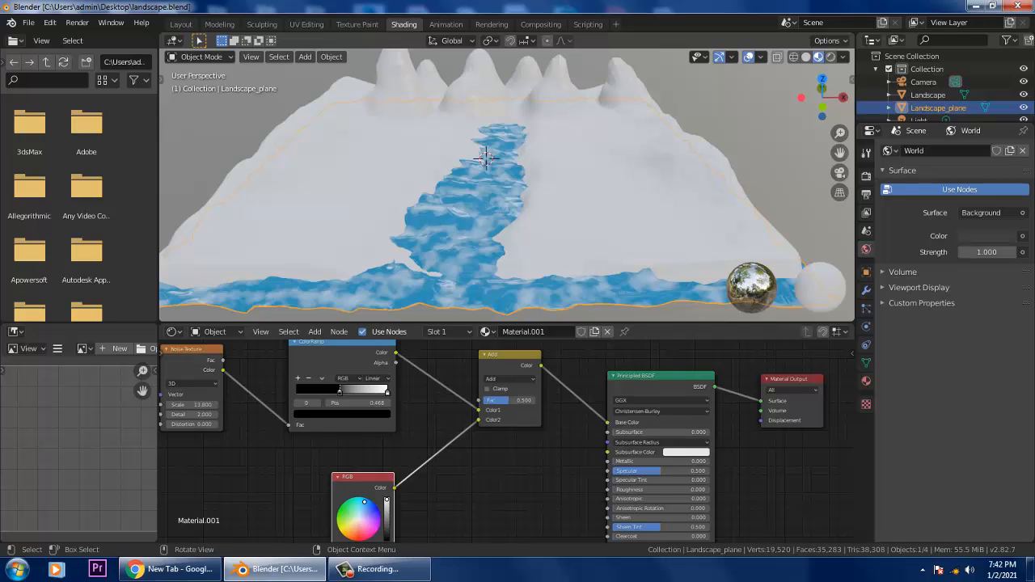
scroll(485, 162, "down", 5)
scroll(486, 162, "up", 3)
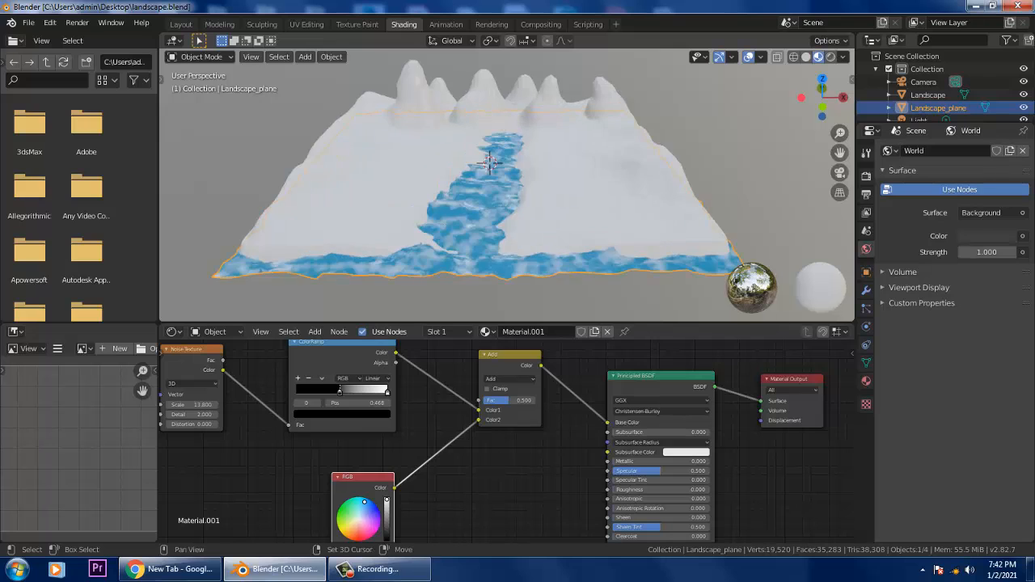
middle_click_drag(486, 162, 514, 189, "shift")
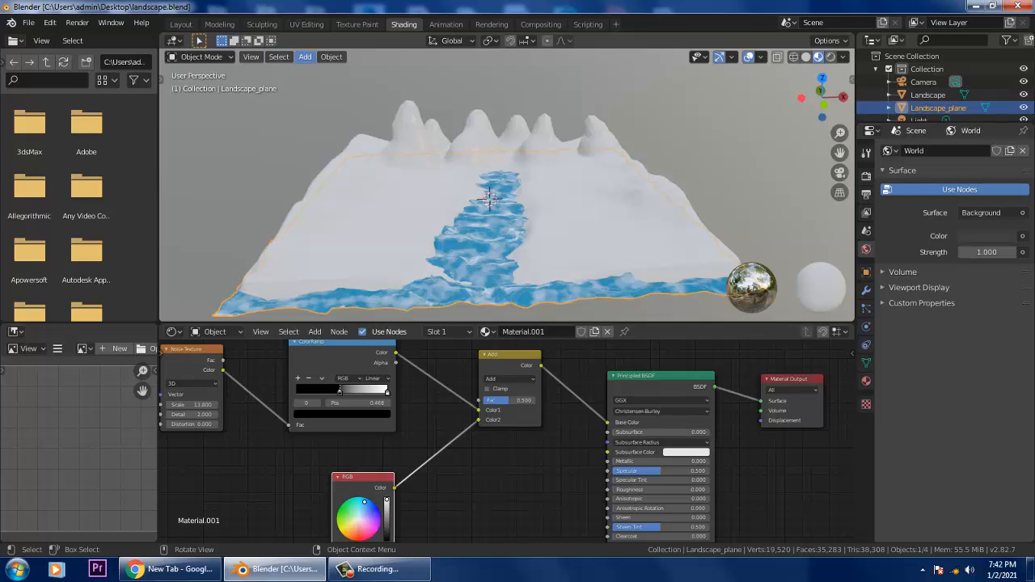
left_click(305, 57)
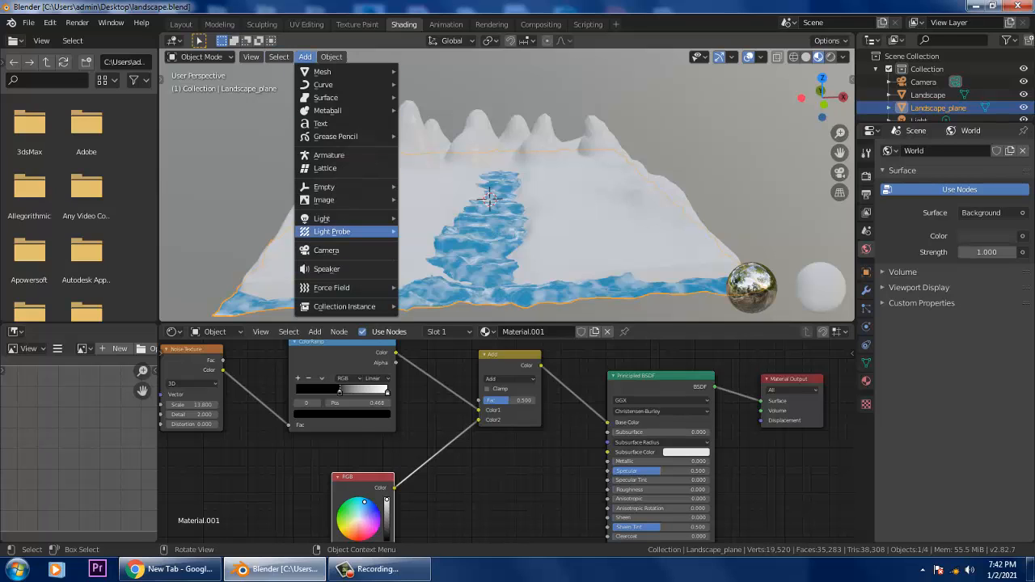
mouse_move(348, 218)
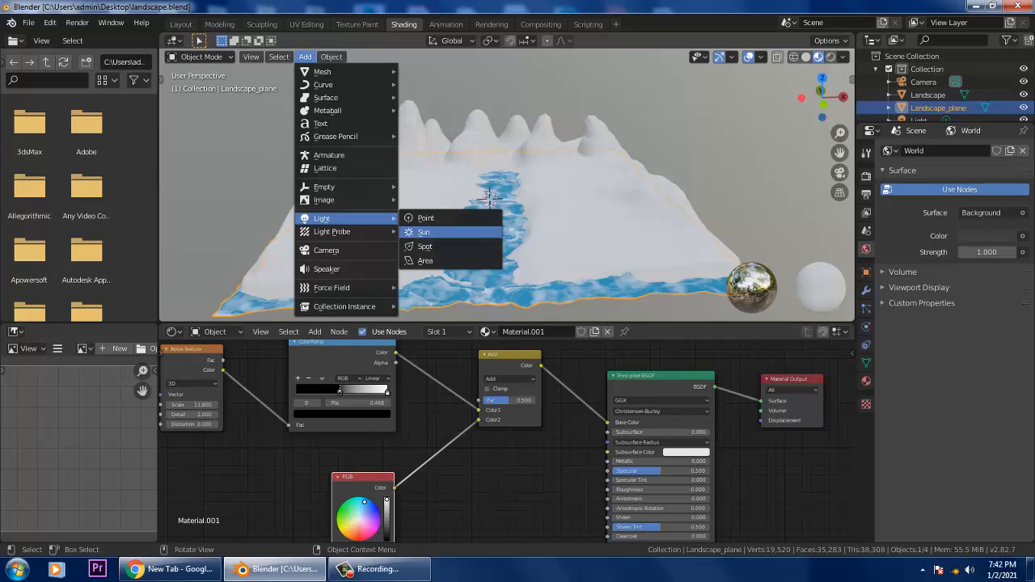
left_click(424, 232)
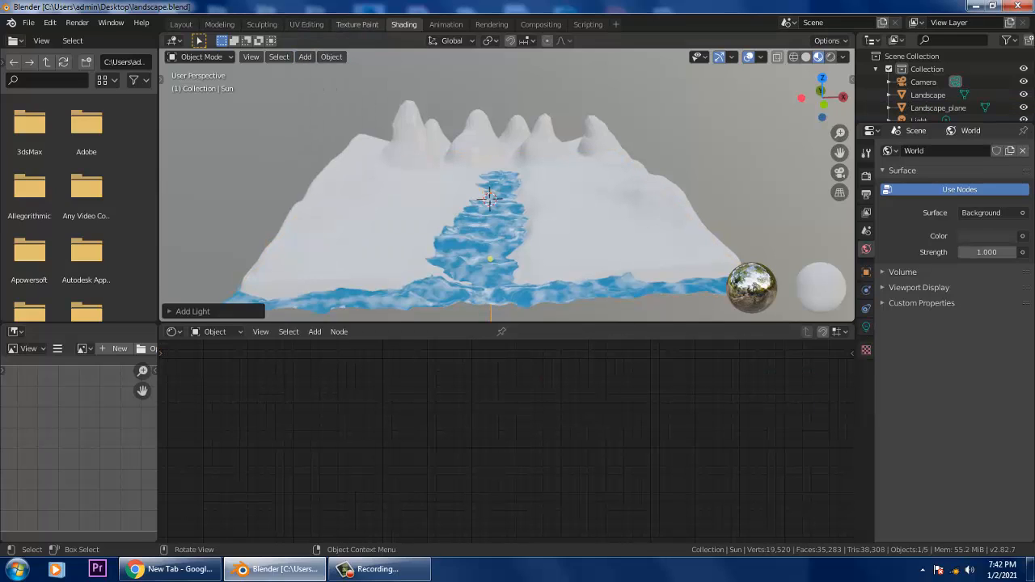
In the Layout workspace with material preview shading, move the Sun beside and above the landscape, to about X 1.6, Y -0.05, Z 0.8 m.
left_click(181, 25)
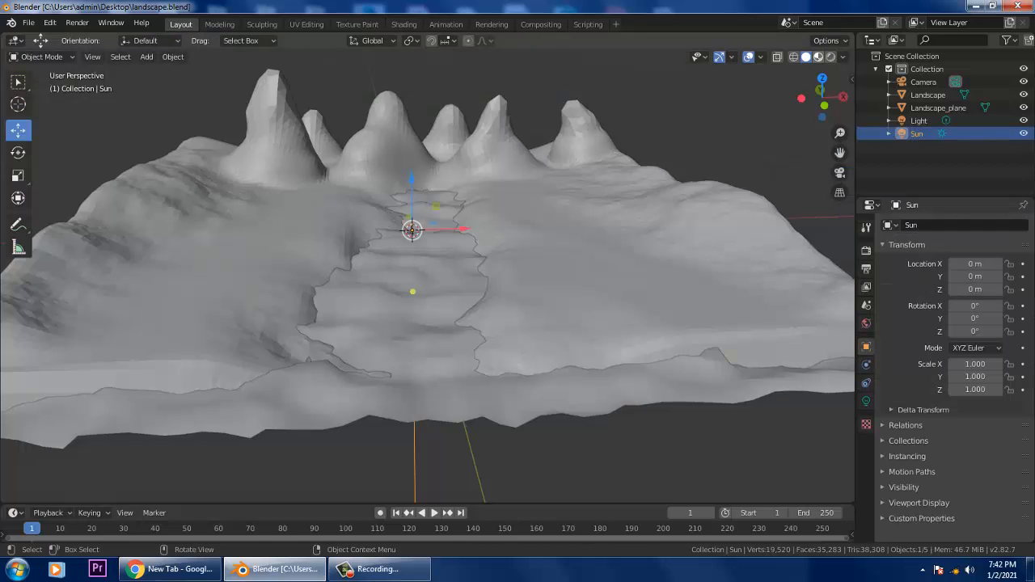
left_click(817, 56)
scroll(427, 283, "down", 3)
middle_click_drag(427, 283, 427, 241)
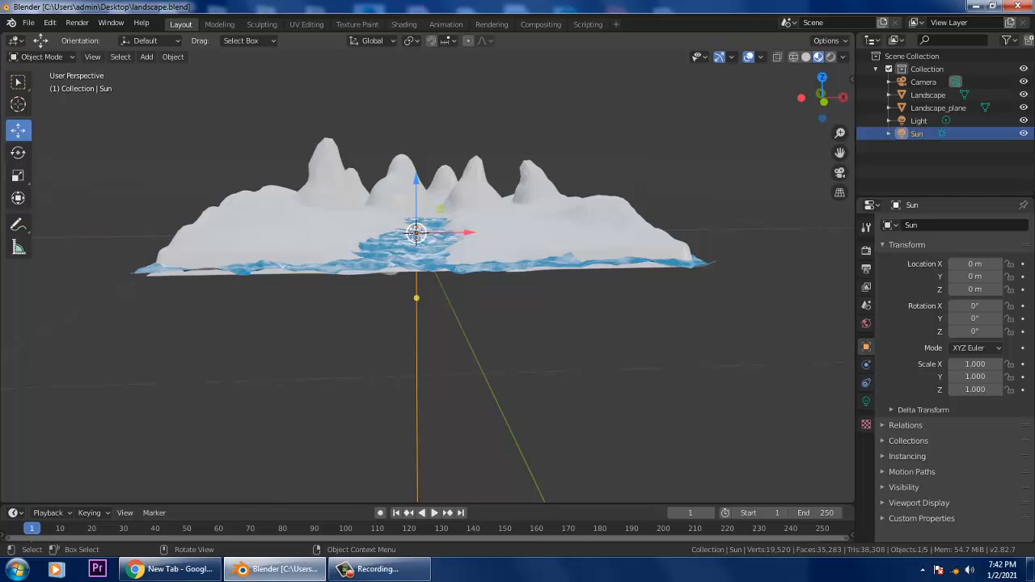
left_click_drag(416, 233, 722, 92)
middle_click_drag(721, 91, 489, 199)
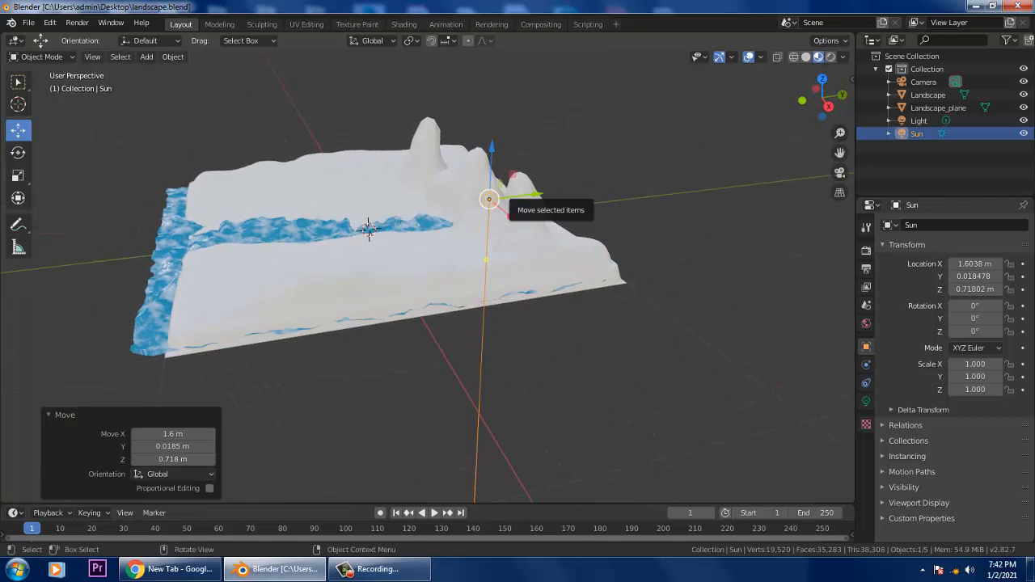
left_click_drag(516, 196, 492, 199)
middle_click_drag(492, 199, 619, 211)
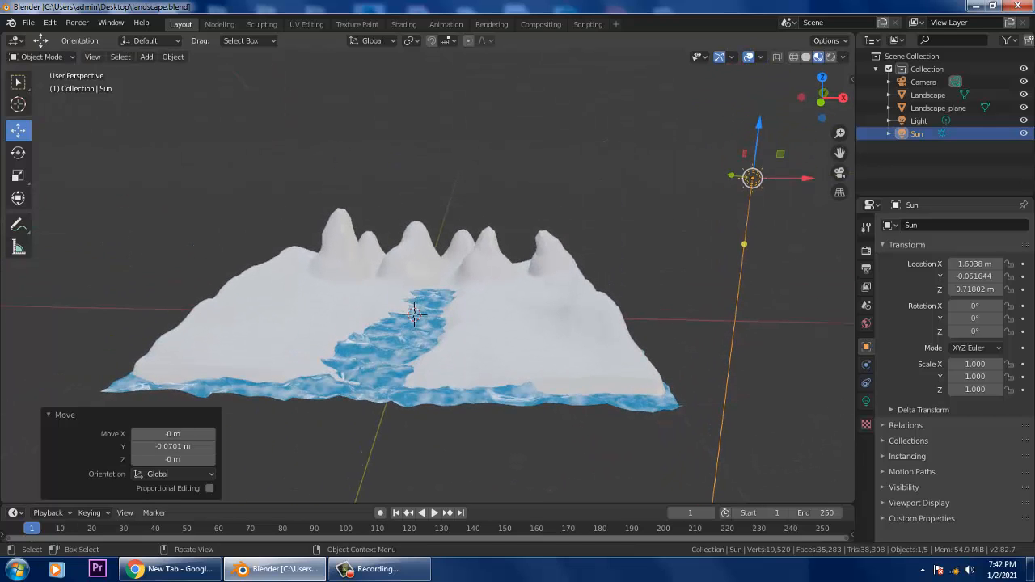
left_click_drag(758, 126, 759, 104)
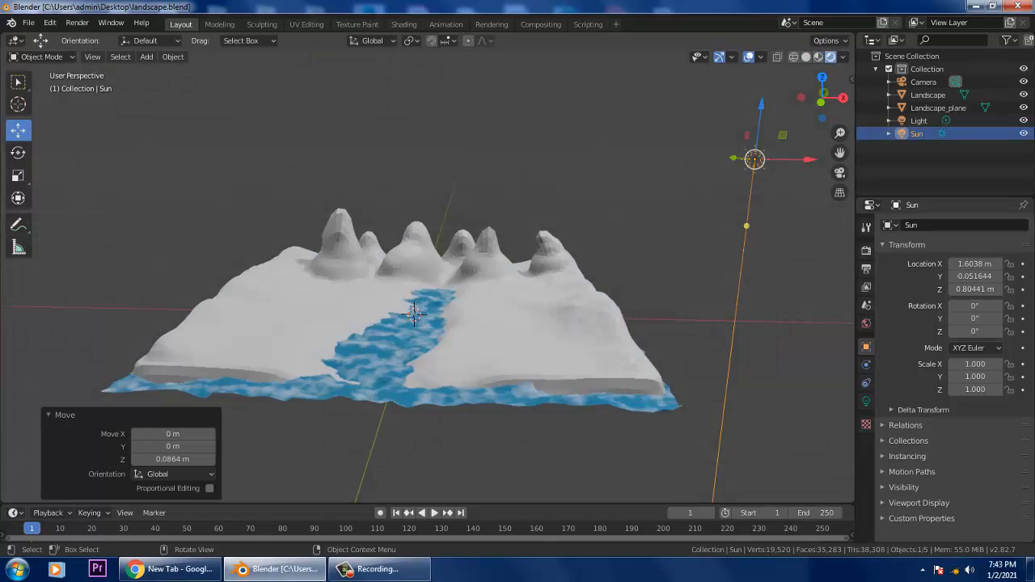
Set the Sun light's strength to 5 and its angle to about 131°.
scroll(412, 318, "up", 2)
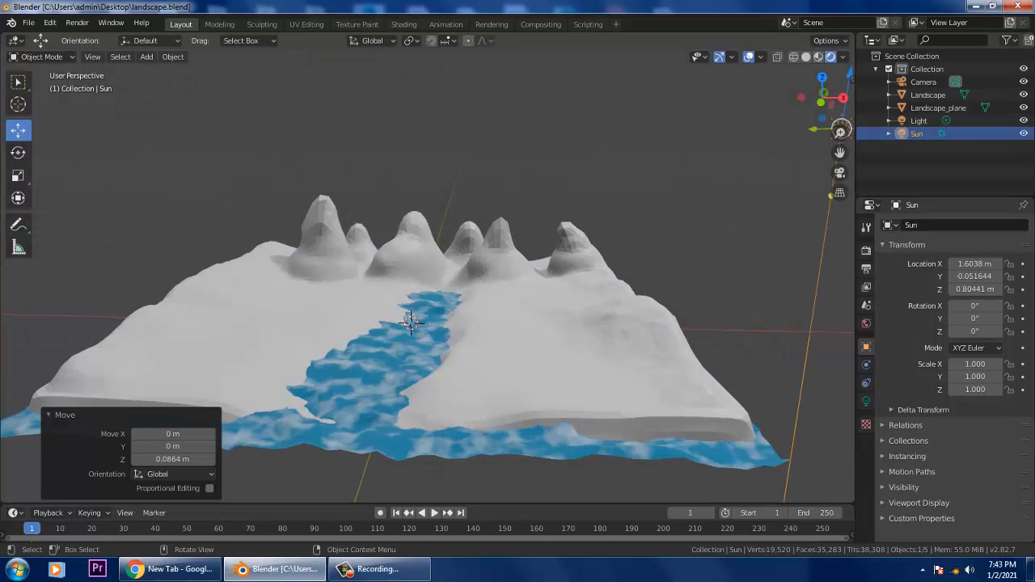
middle_click_drag(412, 318, 477, 312, "shift")
scroll(477, 312, "up", 1)
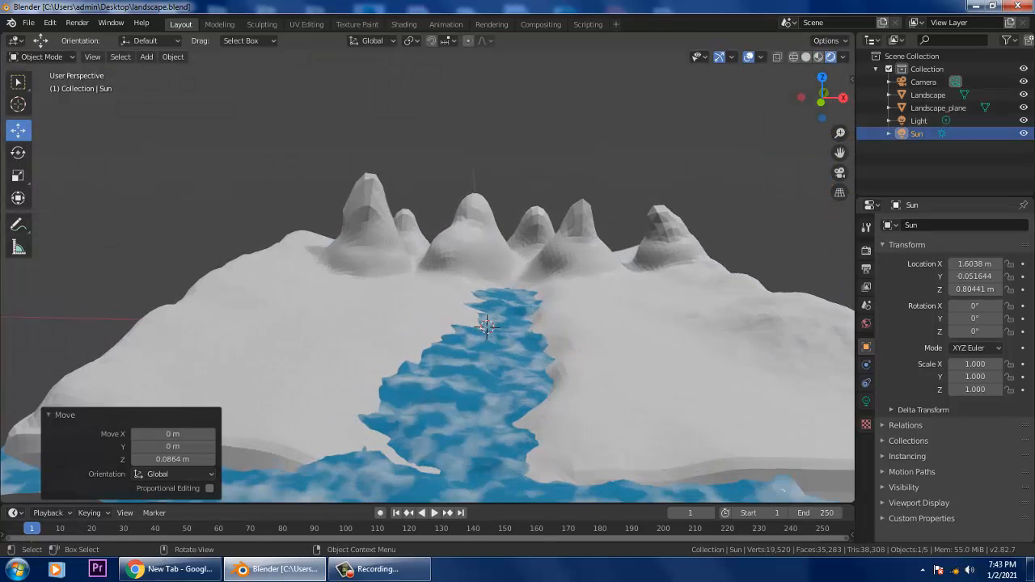
scroll(487, 325, "down", 1)
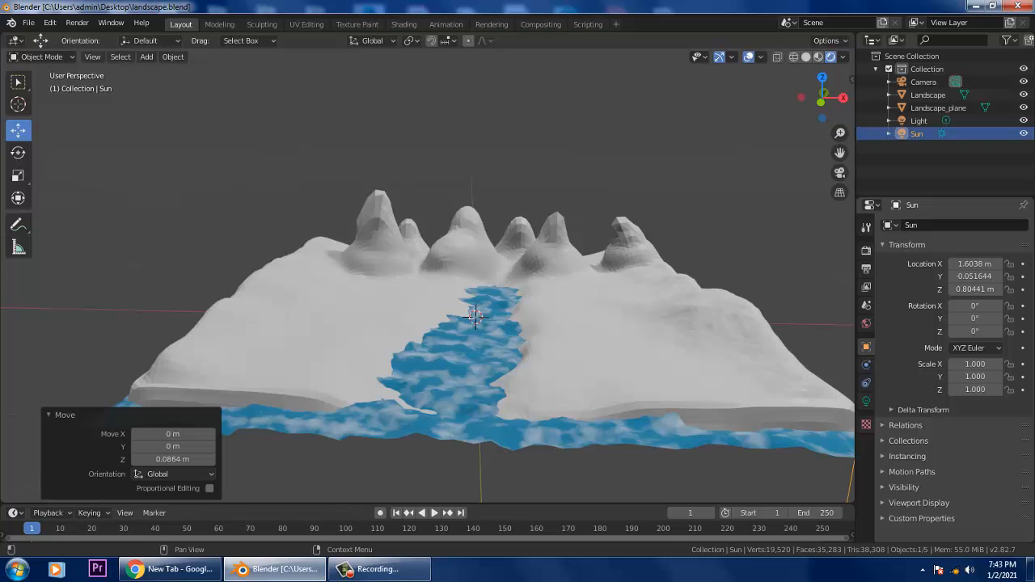
left_click(866, 401)
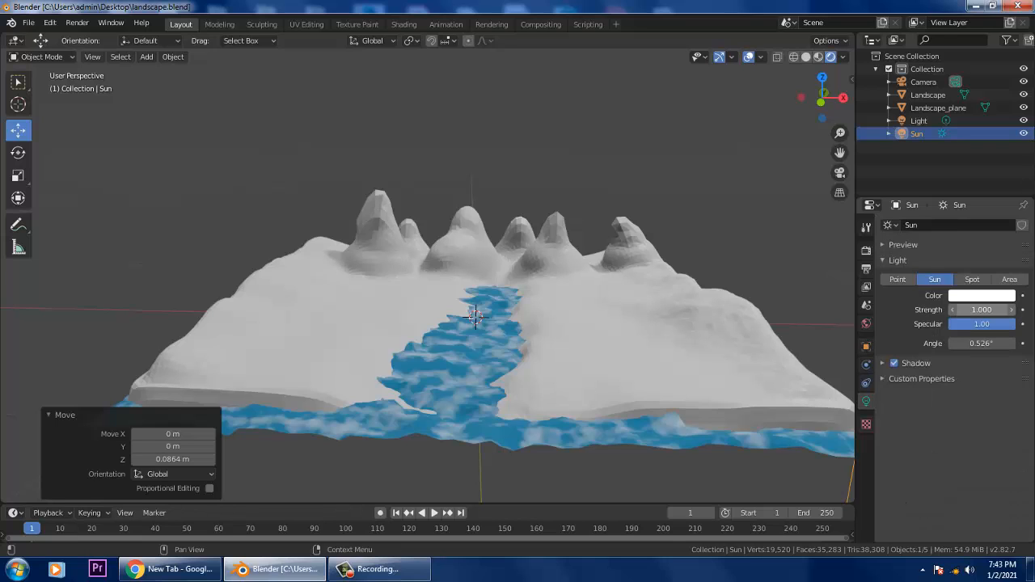
left_click(982, 310)
type("5")
key("Return")
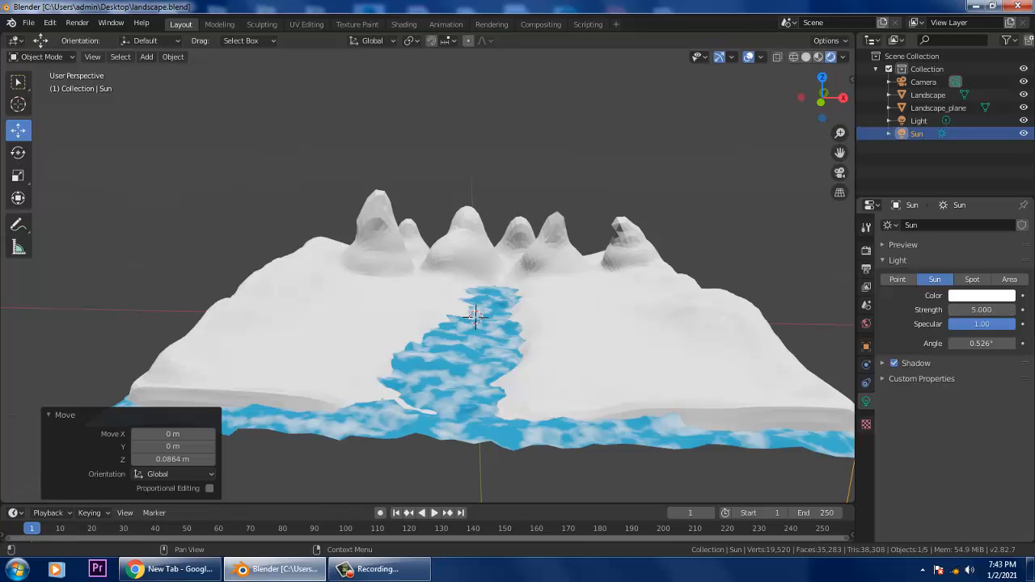
left_click(1011, 344)
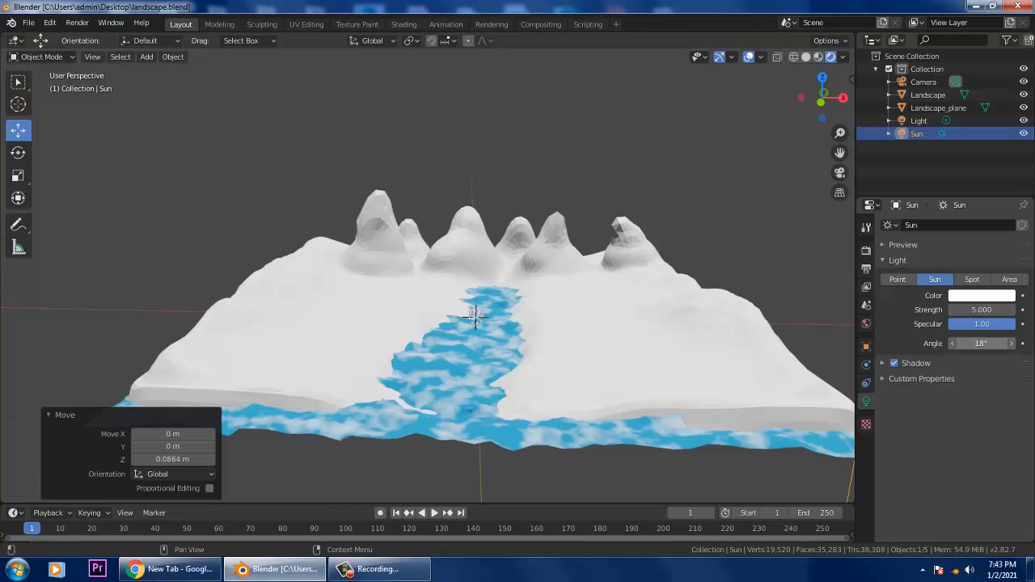
mouse_move(982, 344)
left_mouse_down()
mouse_move(955, 343)
mouse_move(1020, 344)
left_mouse_up()
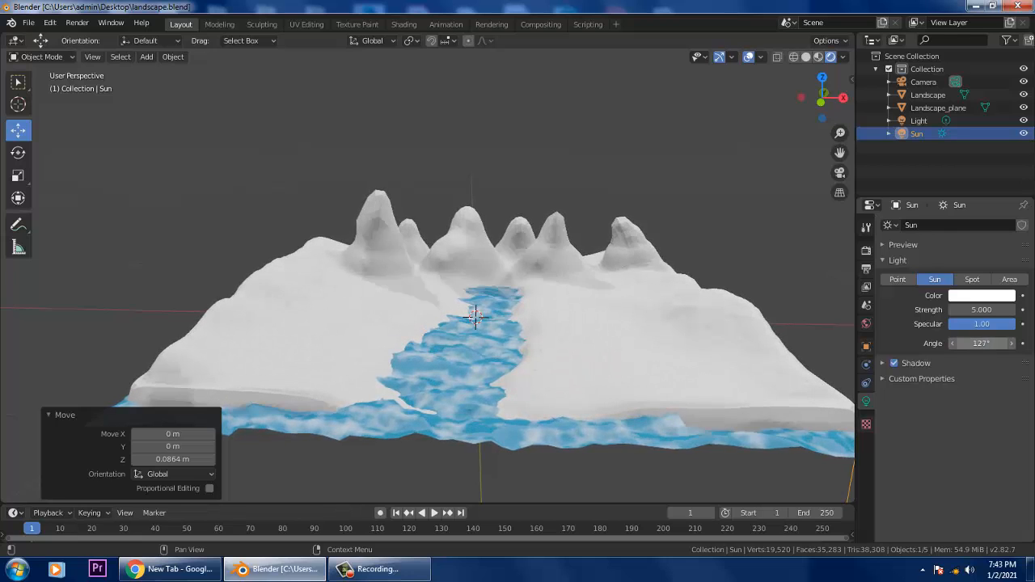
Try a Sun strength of 1.75, and yellow-green and violet light colours, undoing each trial.
left_click_drag(981, 310, 1003, 310)
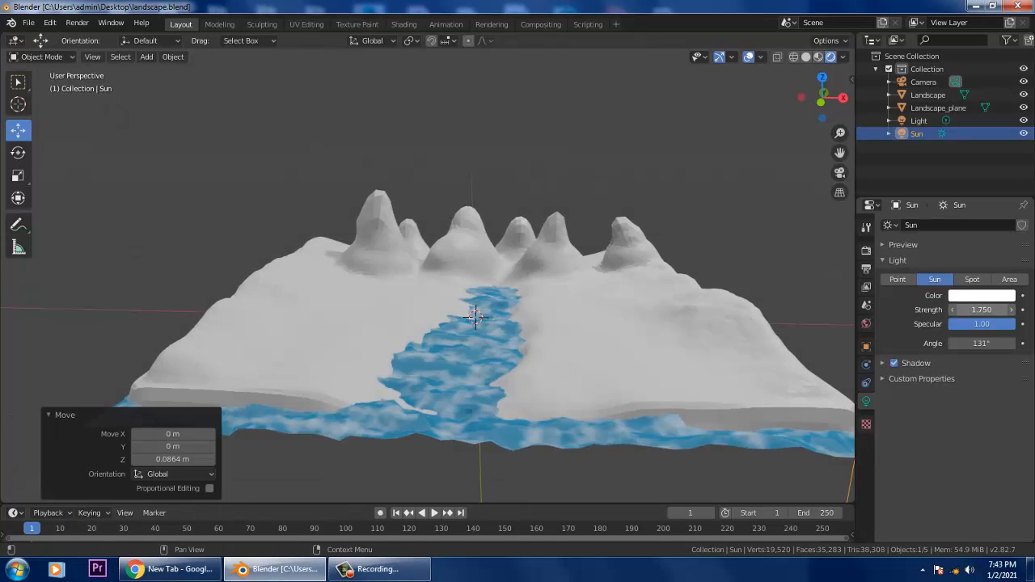
key("ctrl+z")
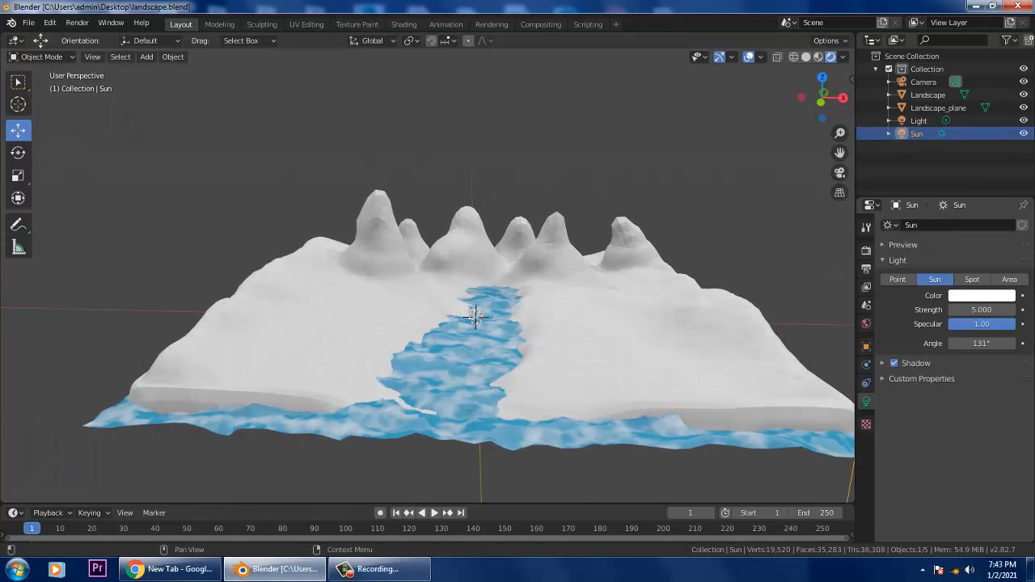
left_click(981, 296)
left_click(939, 172)
left_click_drag(939, 171, 922, 174)
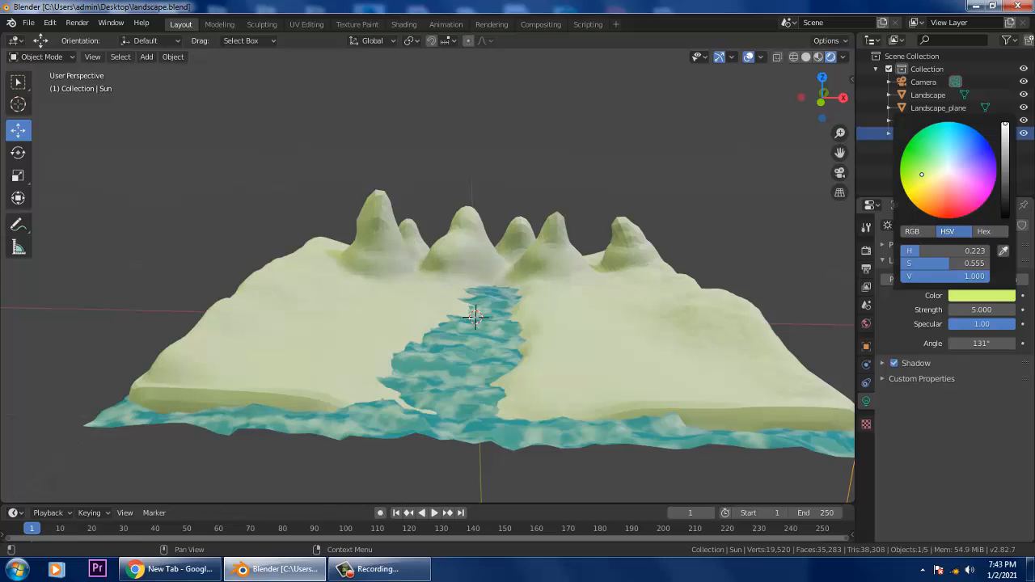
left_click(968, 159)
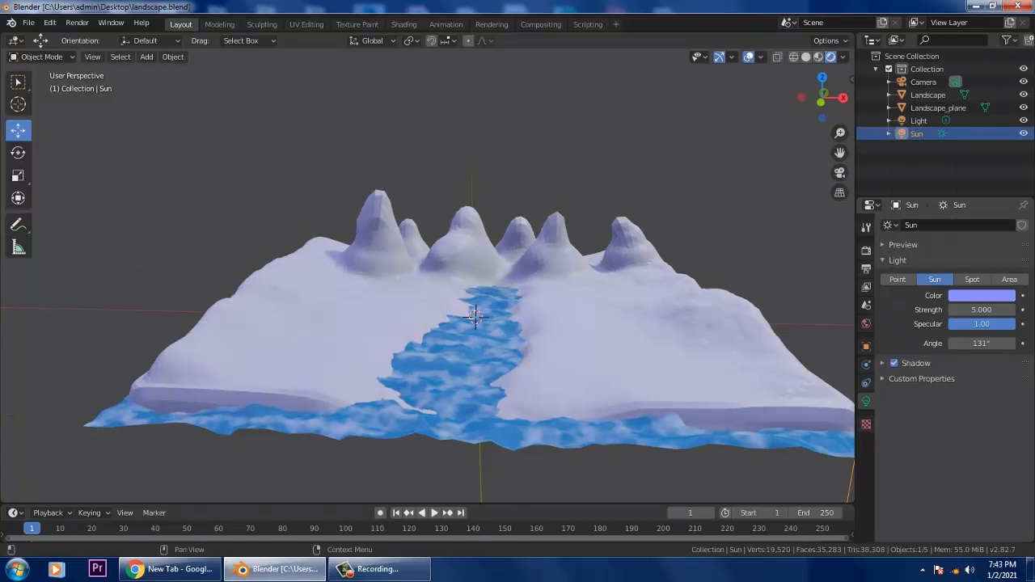
left_click(981, 296)
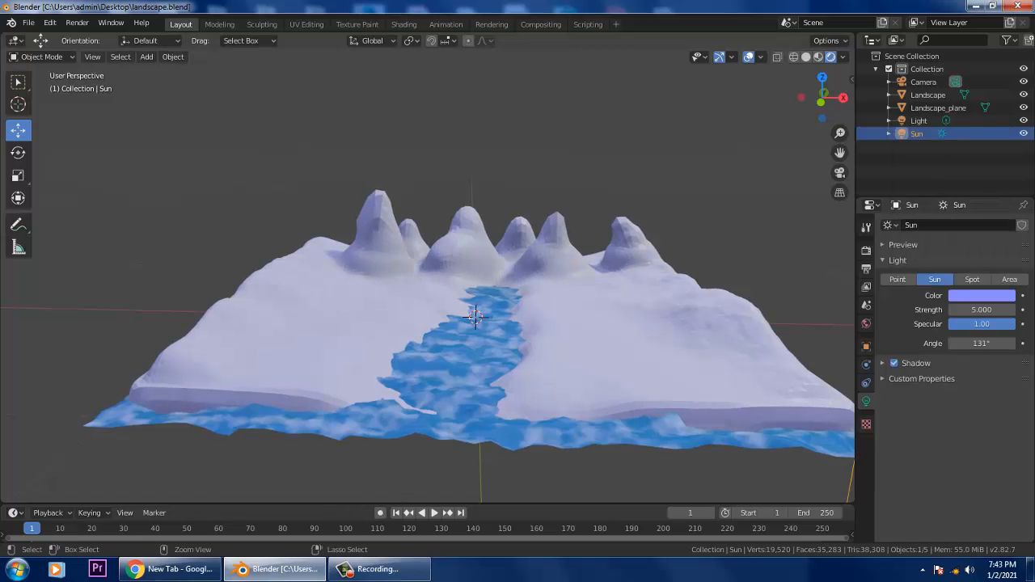
key("ctrl+z")
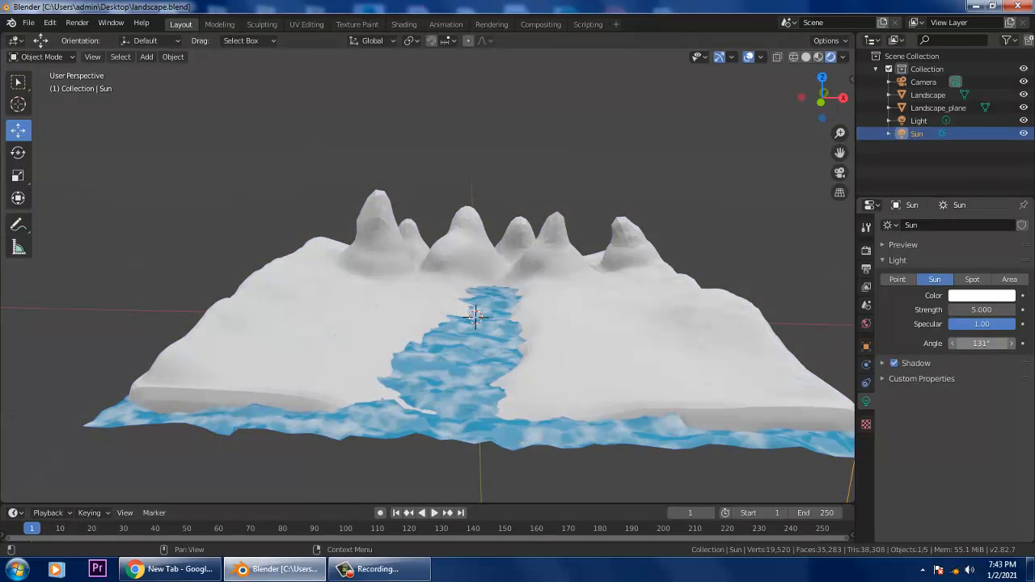
Raise the Sun light's angle to 133° and check the lighting on the river and peaks.
left_click_drag(981, 344, 984, 343)
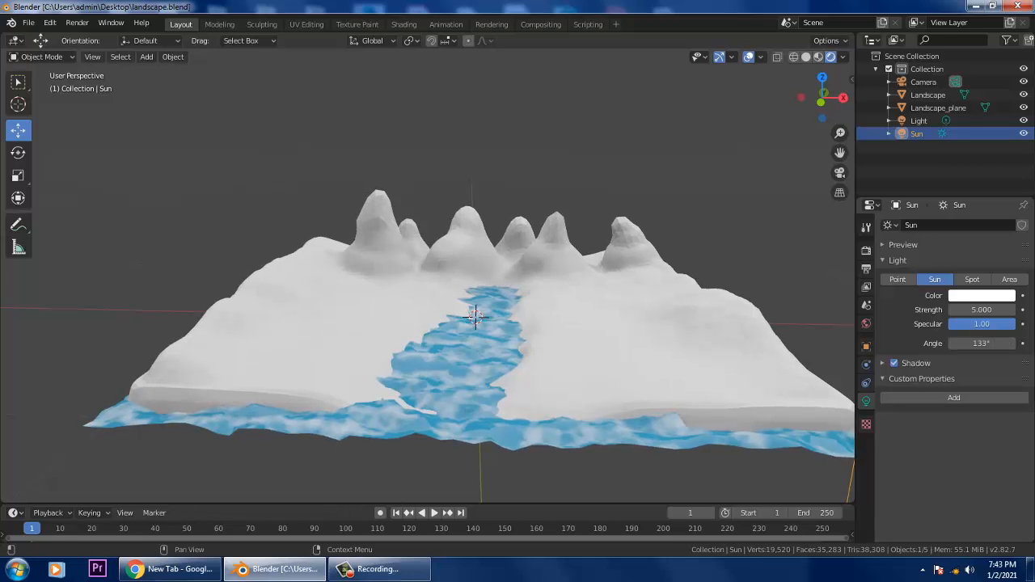
scroll(485, 325, "up", 2)
scroll(486, 326, "up", 1)
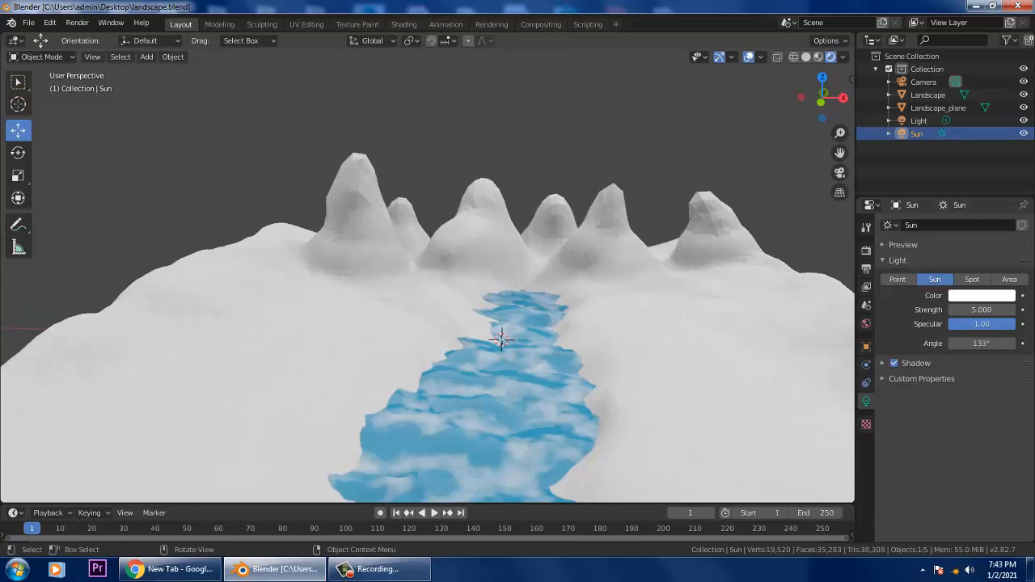
scroll(485, 325, "down", 1)
mouse_move(485, 326)
middle_mouse_down("shift")
mouse_move(501, 324)
mouse_move(463, 325)
mouse_move(400, 364)
mouse_move(465, 354)
mouse_move(474, 250)
mouse_move(493, 262)
mouse_move(474, 203)
mouse_move(480, 279)
mouse_move(454, 275)
mouse_move(491, 259)
mouse_move(462, 264)
middle_mouse_up("shift")
Examine the selected water plane in wireframe and material preview shading, and clear the selection.
left_click(819, 56)
left_click(476, 257)
scroll(486, 258, "up", 2)
left_click(499, 254)
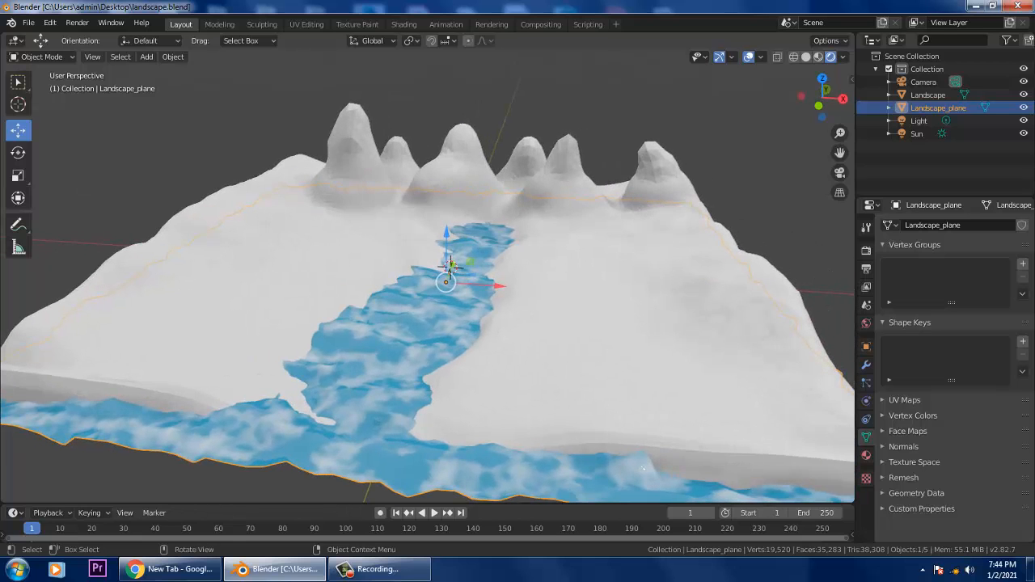
key("shift+z")
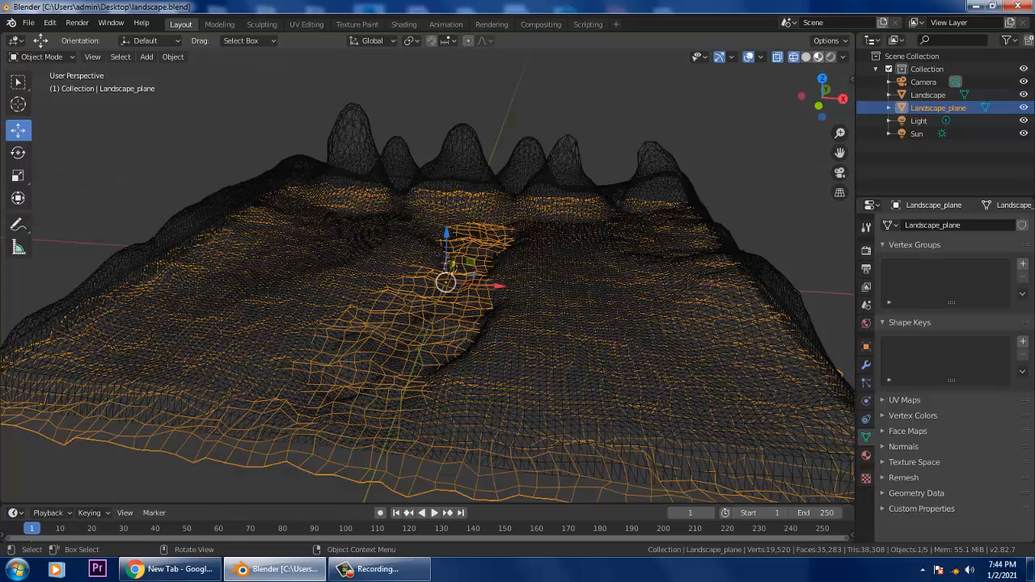
key("shift+z")
mouse_move(450, 261)
middle_mouse_down()
mouse_move(466, 257)
mouse_move(445, 284)
middle_mouse_up()
scroll(465, 266, "up", 2)
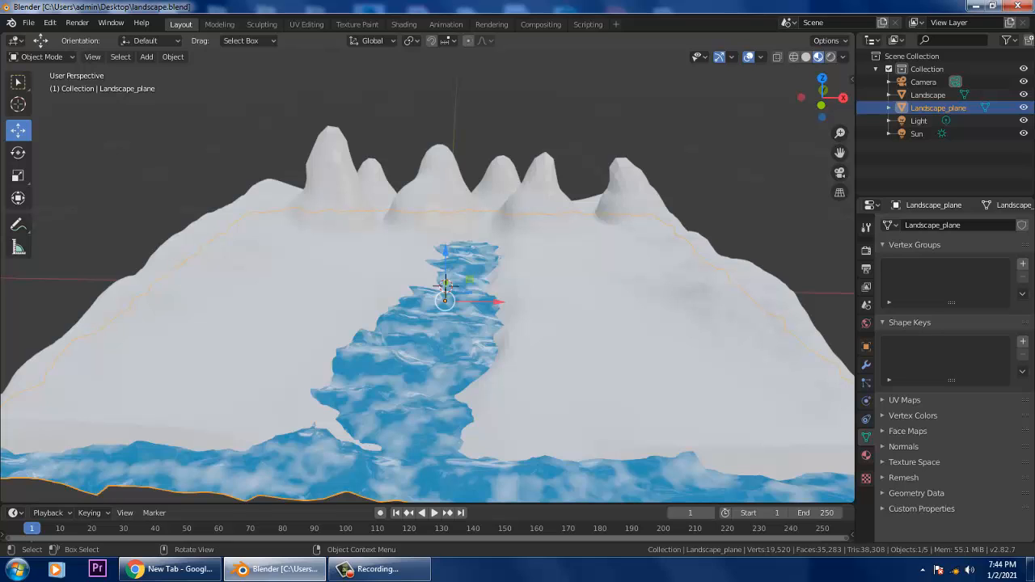
key("alt+a")
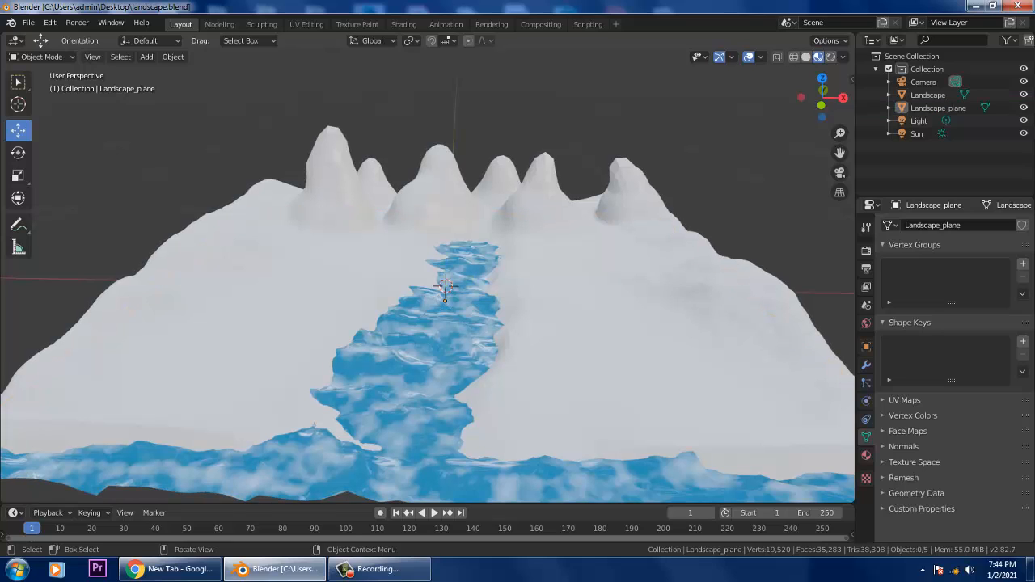